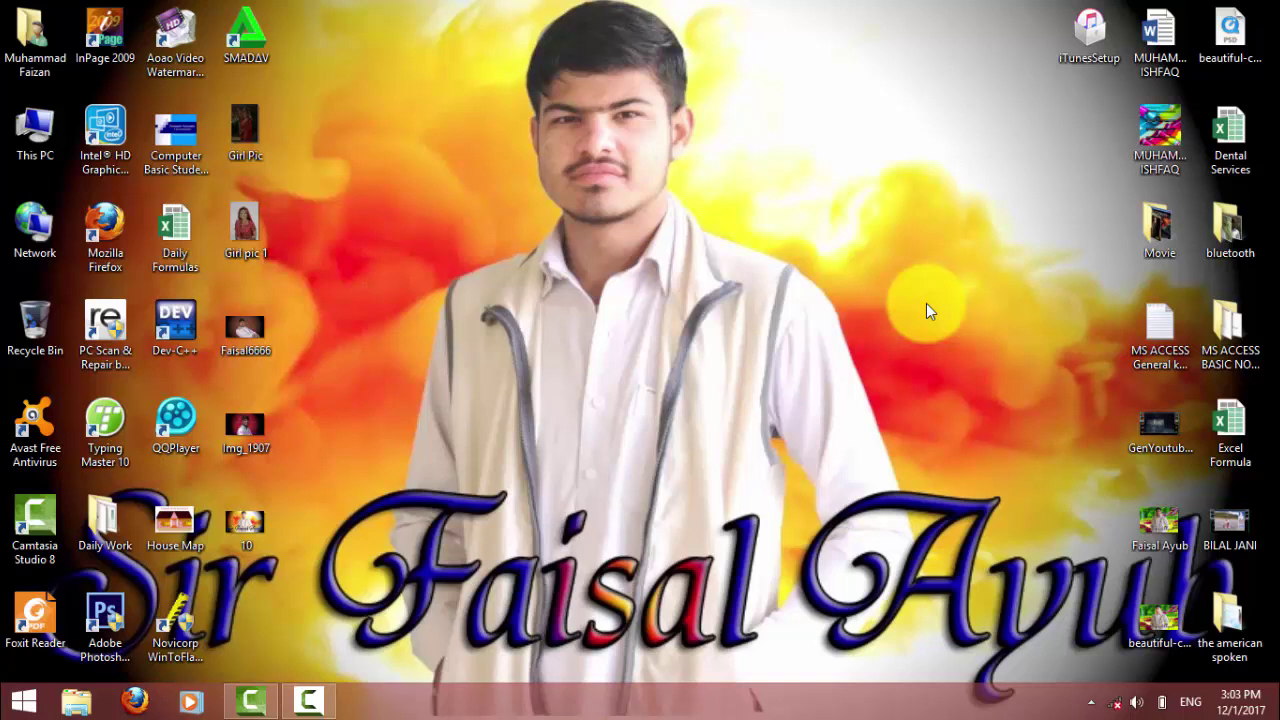
Refresh the desktop, then launch Access by running msaccess from the Run box.
left_click(857, 232)
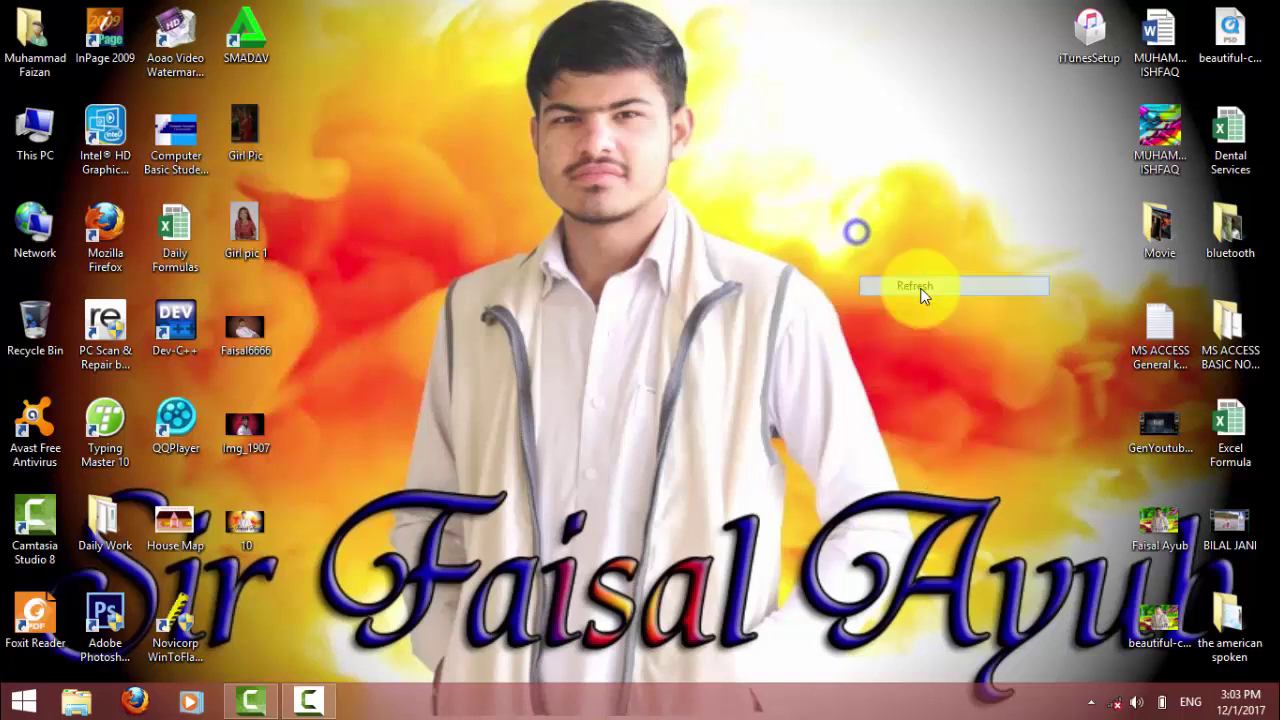
right_click(919, 294)
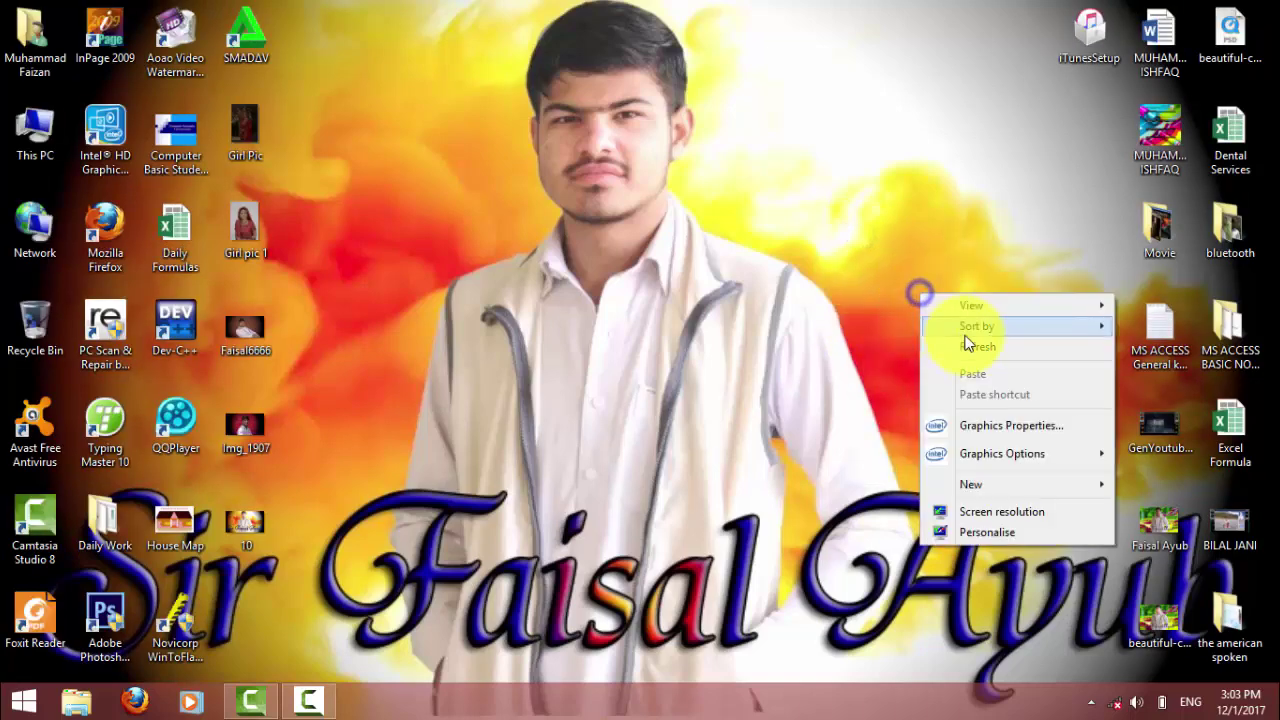
left_click(970, 350)
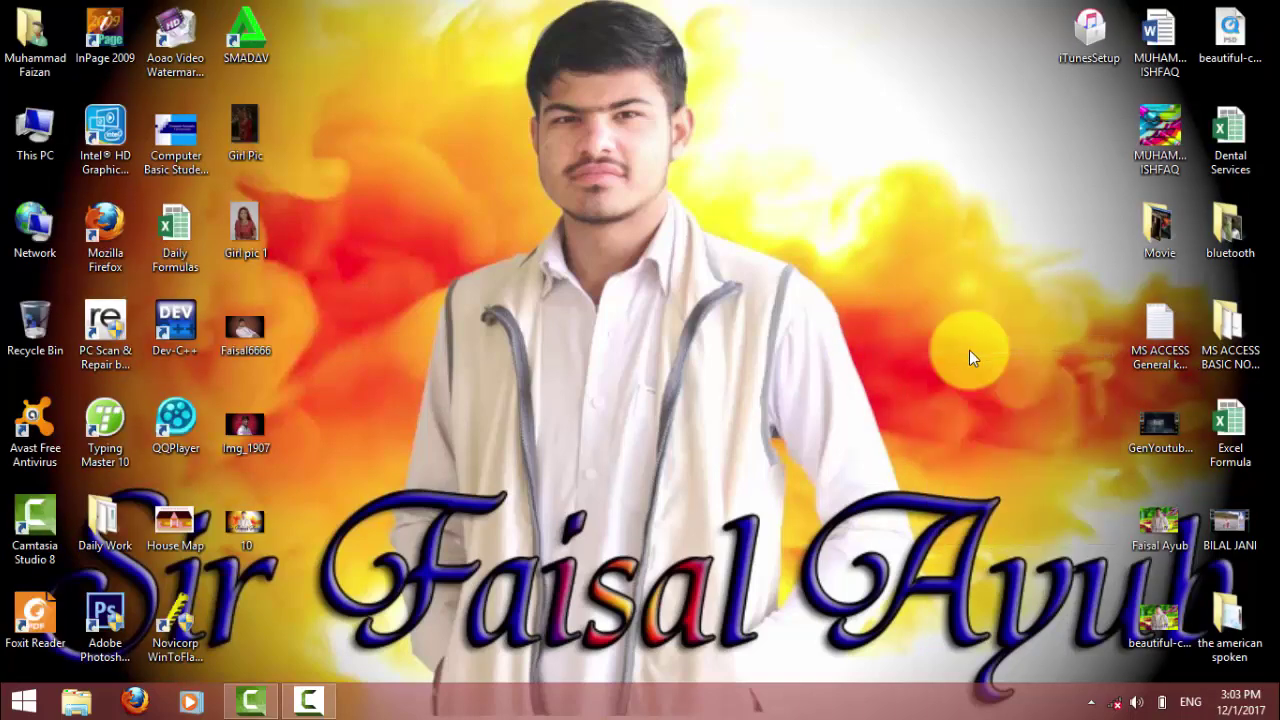
key("super+r")
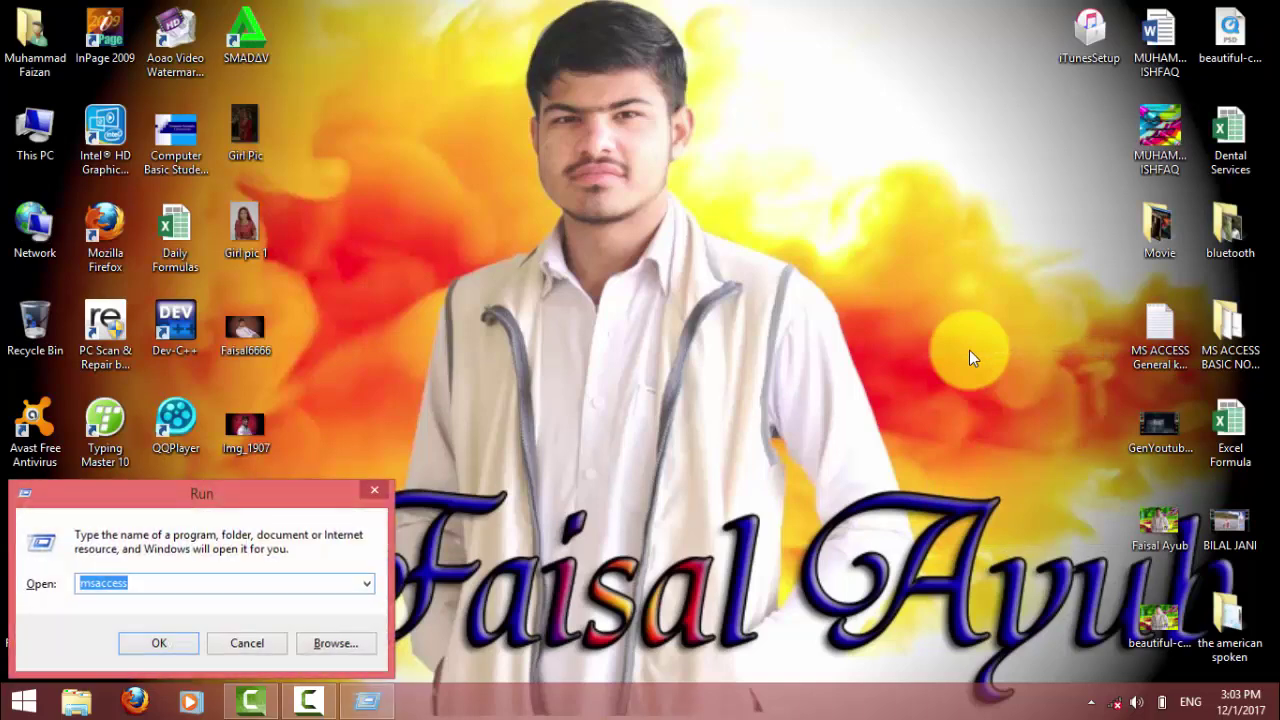
key("Return")
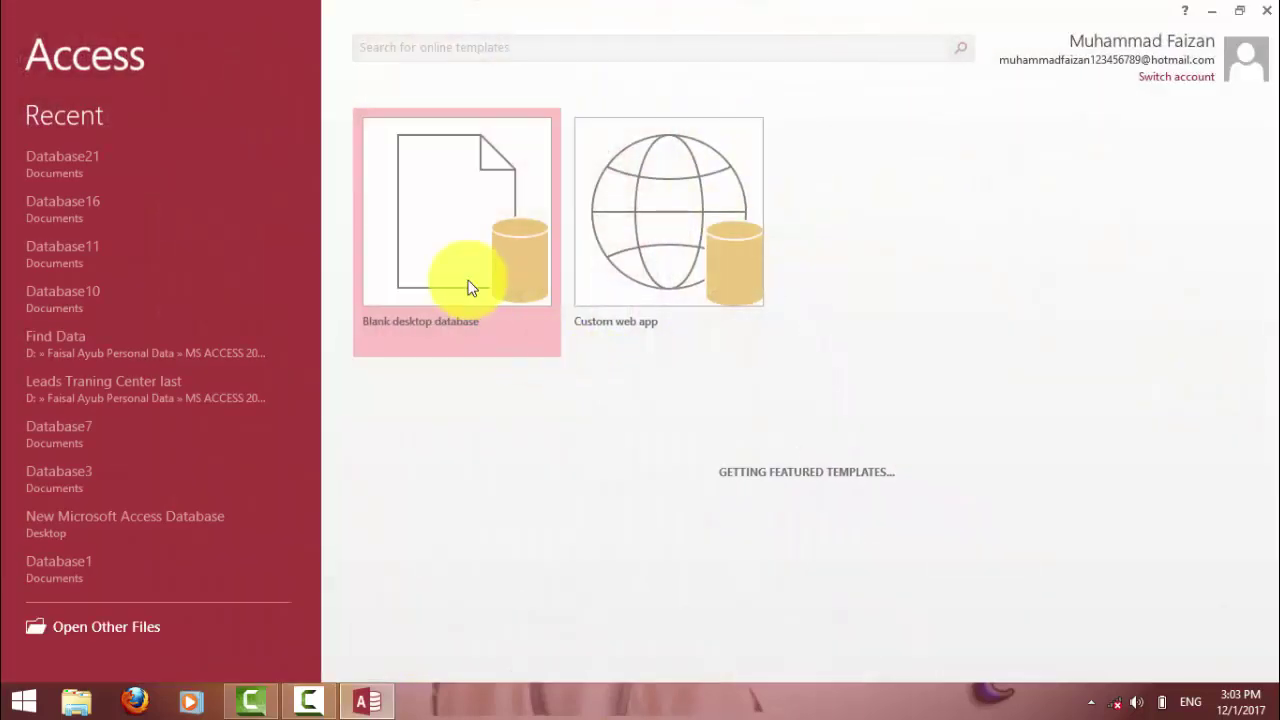
Create blank database Database23, discard Table1, and start a new table in Design view.
left_click(470, 288)
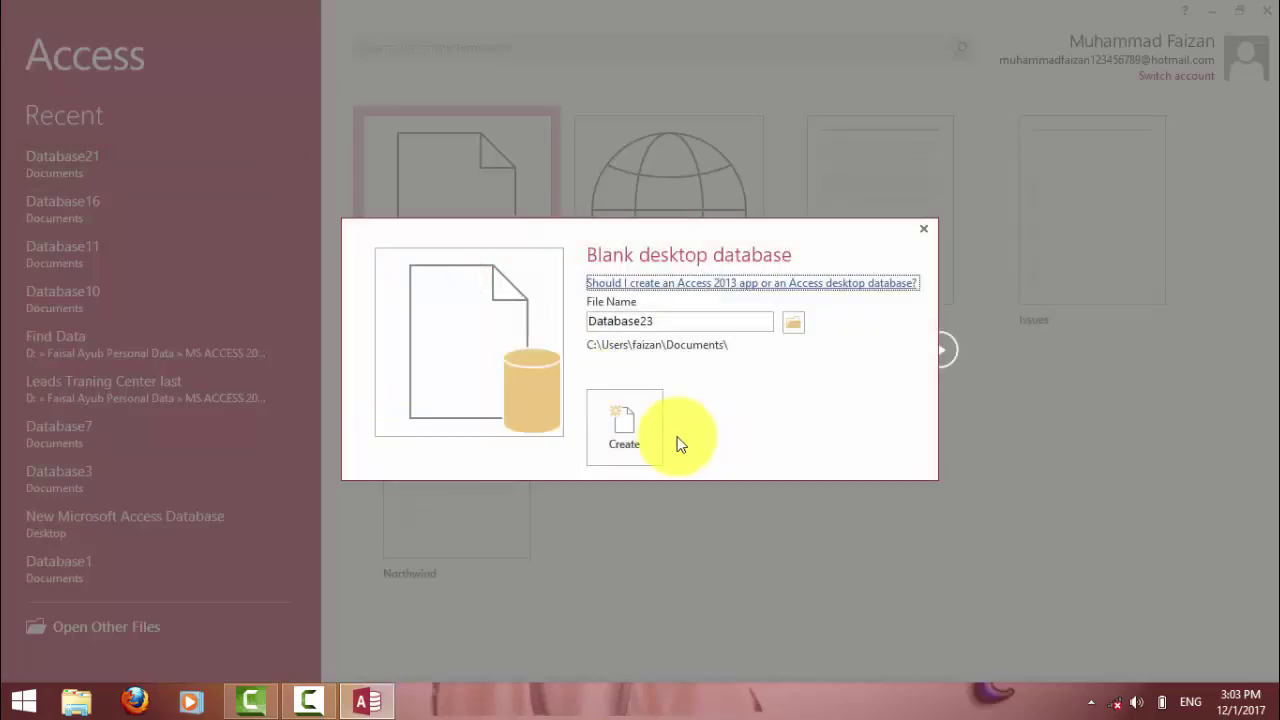
left_click(649, 428)
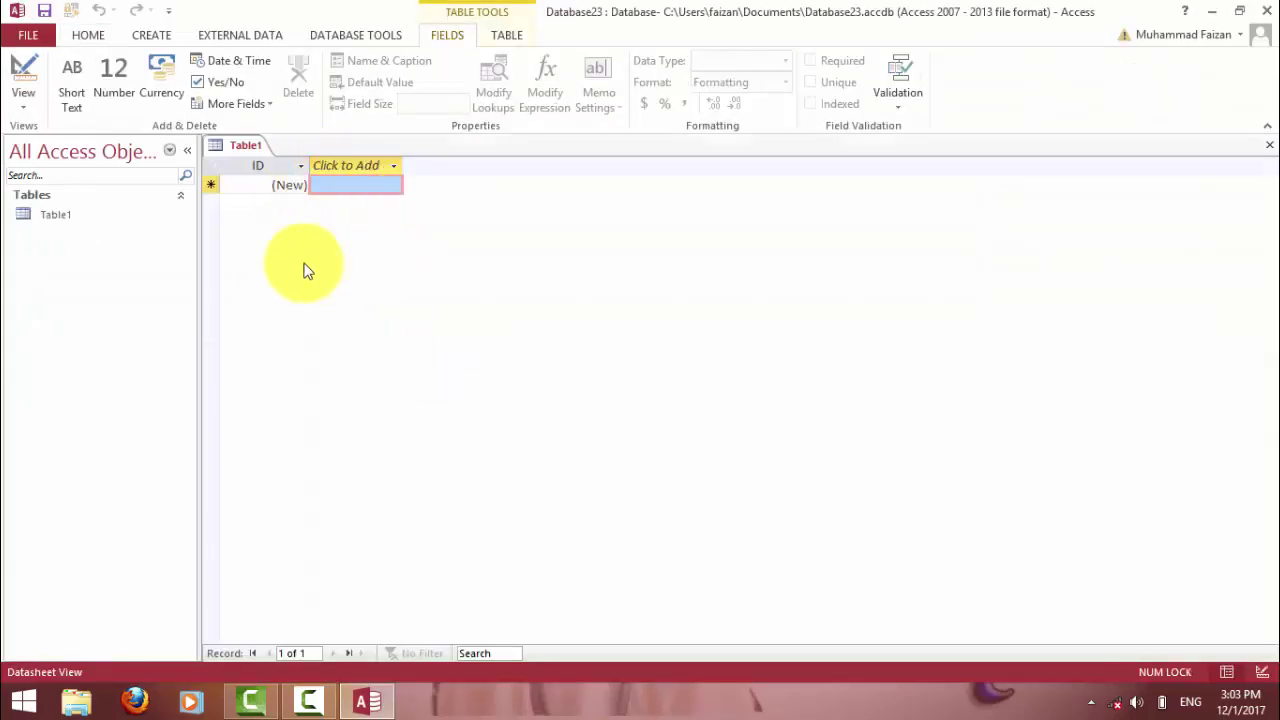
left_click(1270, 146)
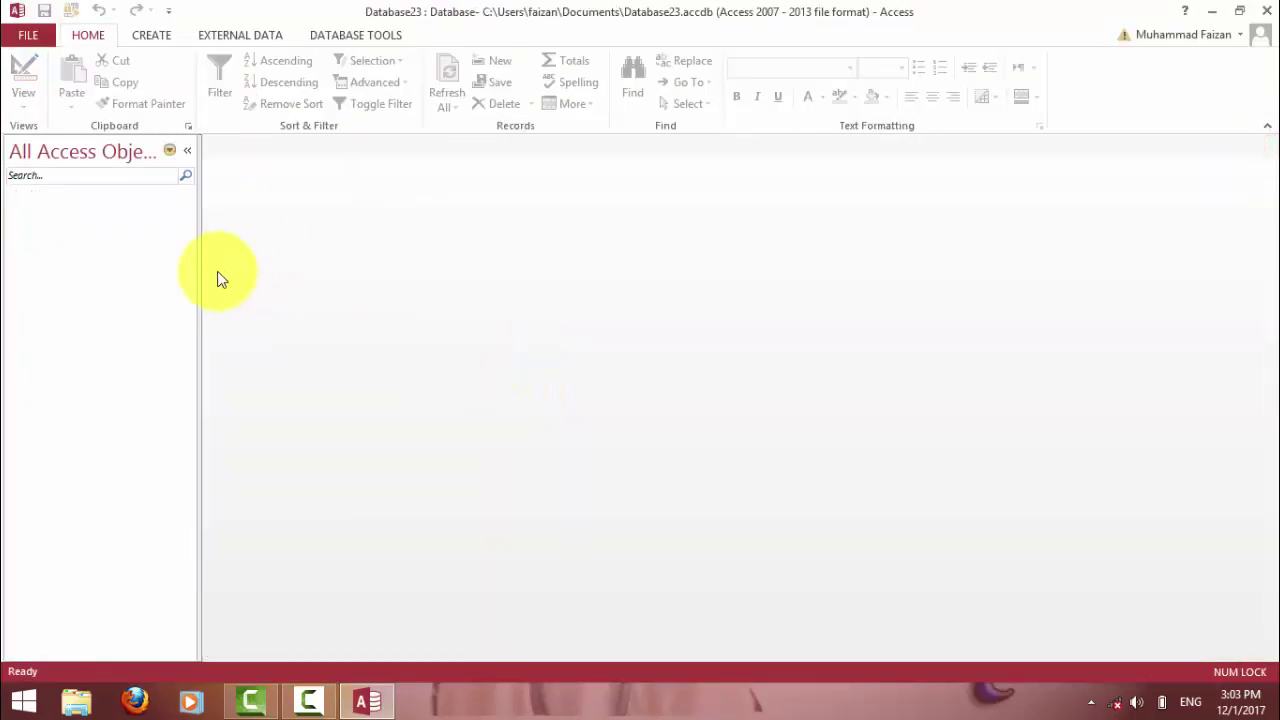
left_click(147, 37)
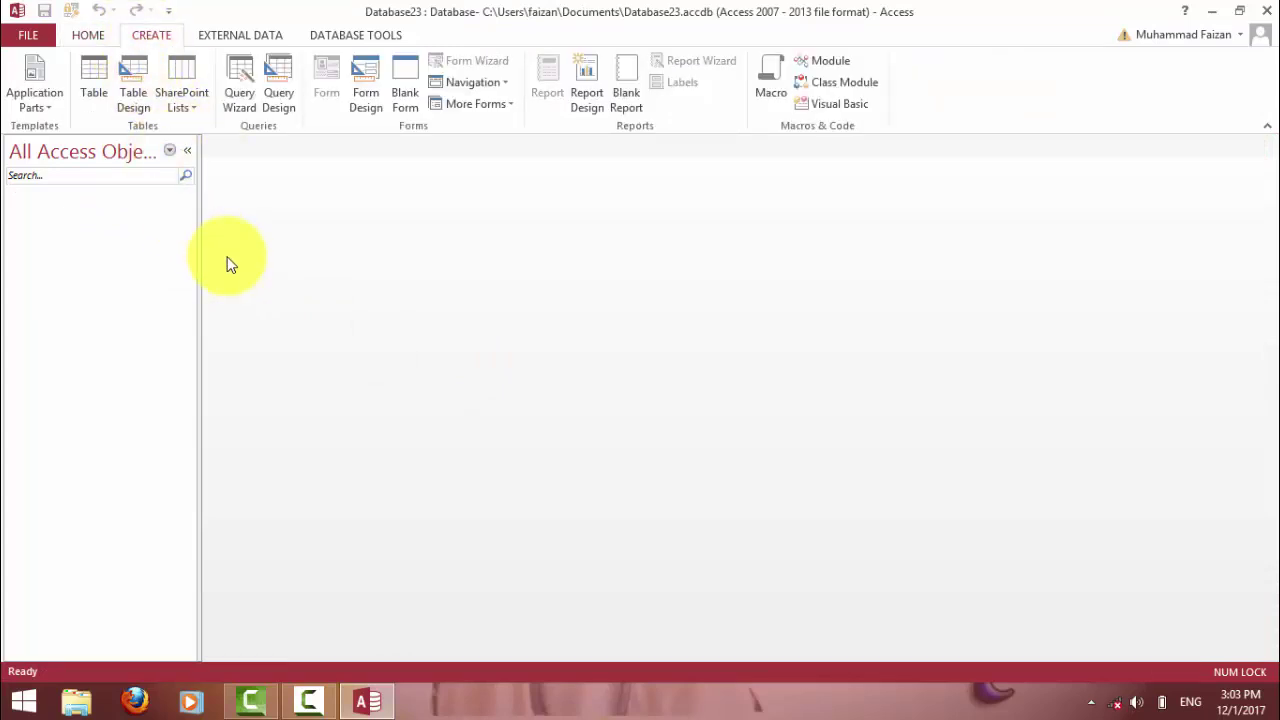
left_click(127, 90)
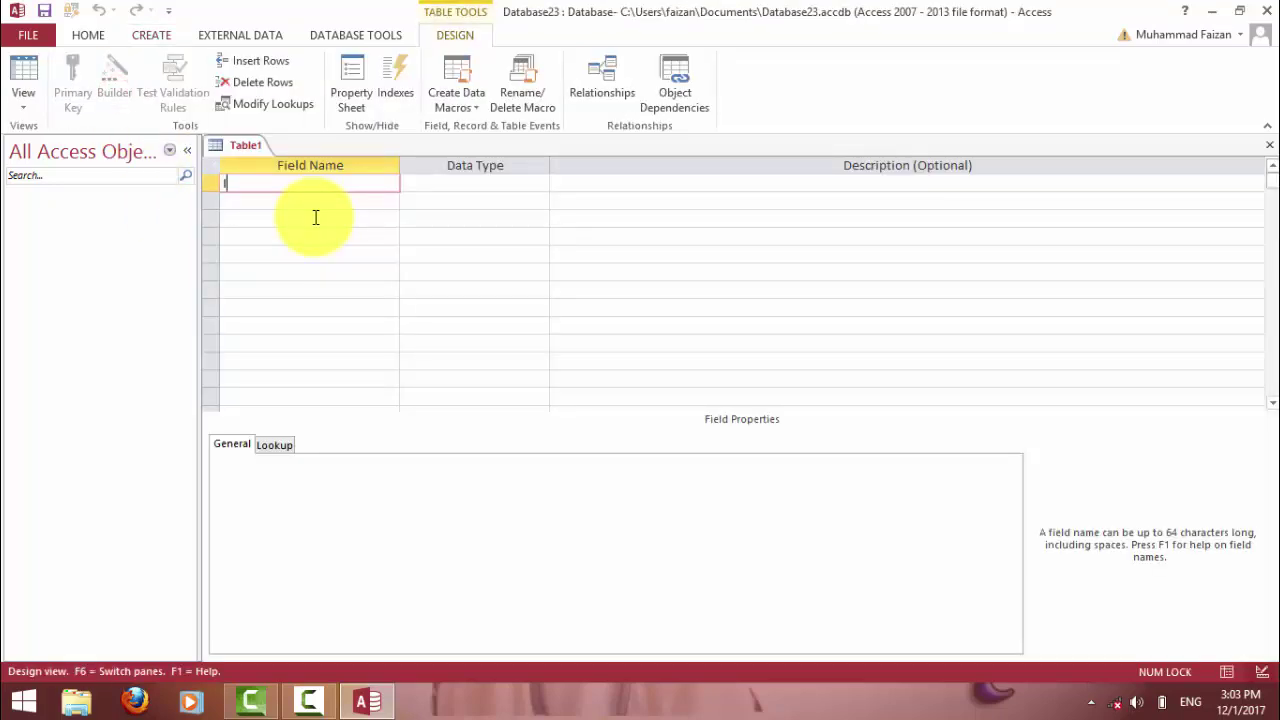
Add field ID as AutoNumber and field Name, accepting the reserved-word warning.
type("ID")
key("Tab")
type("a")
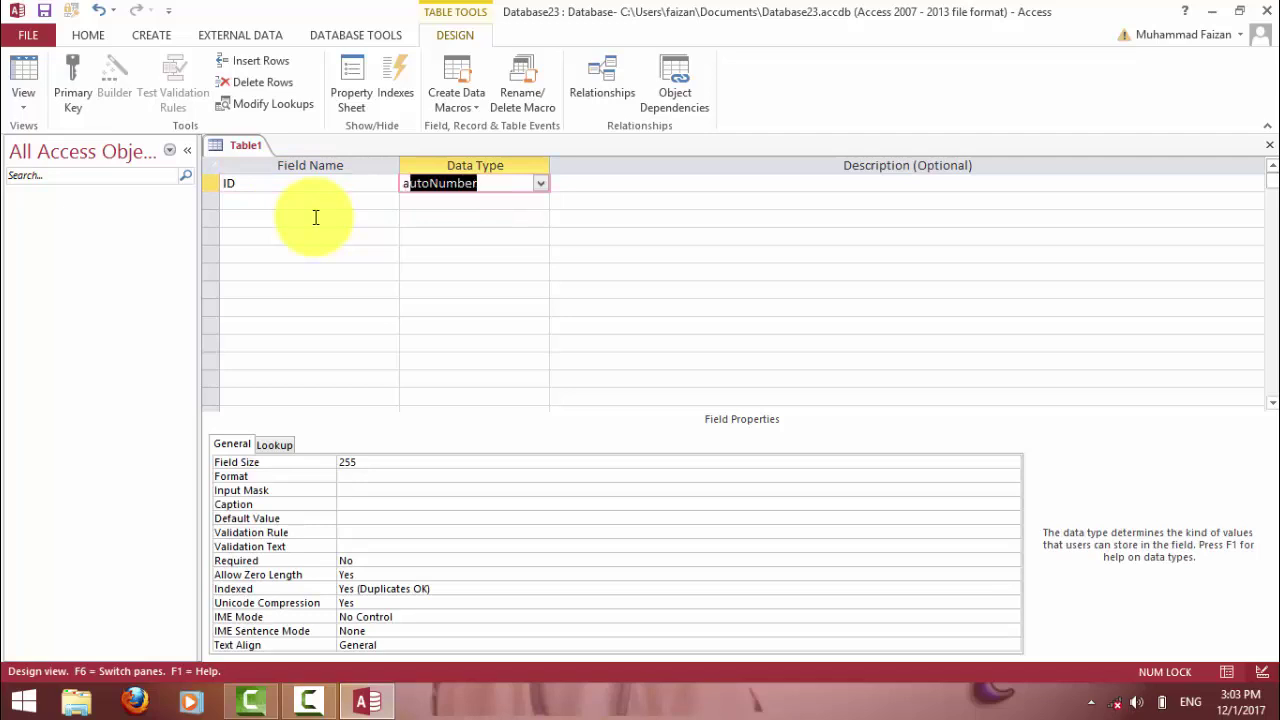
key("Tab")
key("Tab")
type("Name")
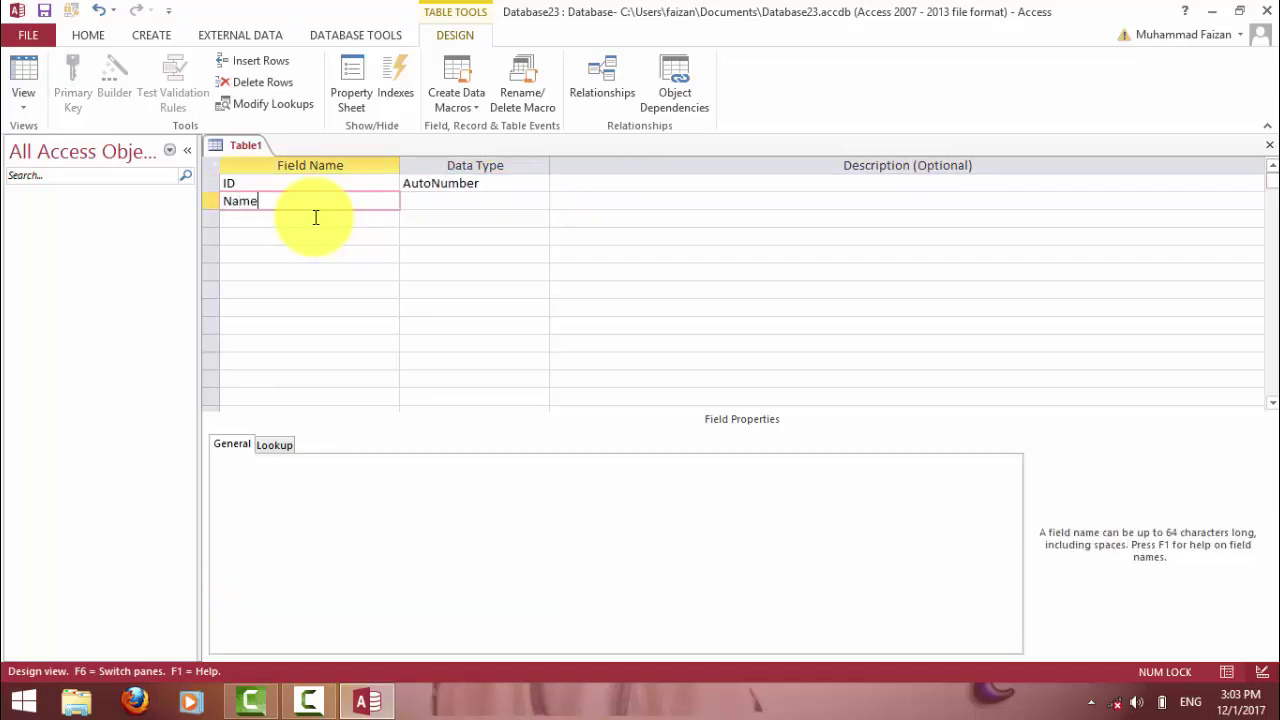
key("Tab")
key("Tab")
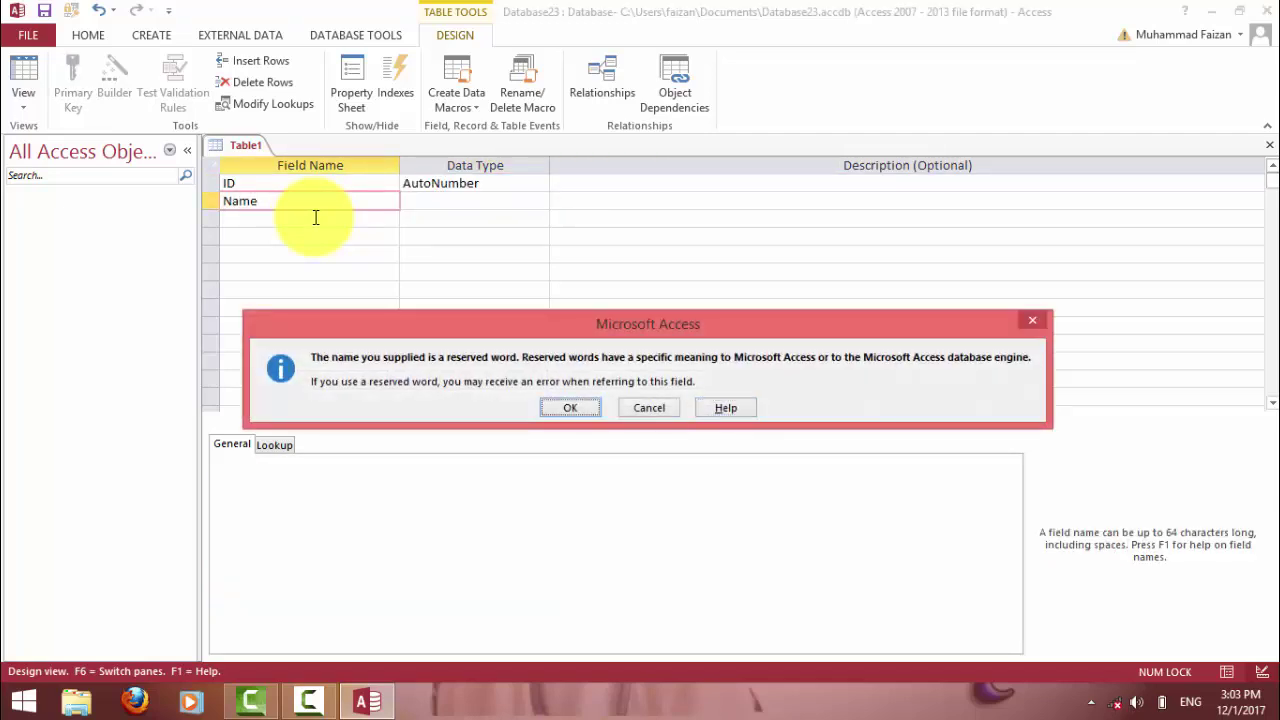
key("Return")
left_click(315, 217)
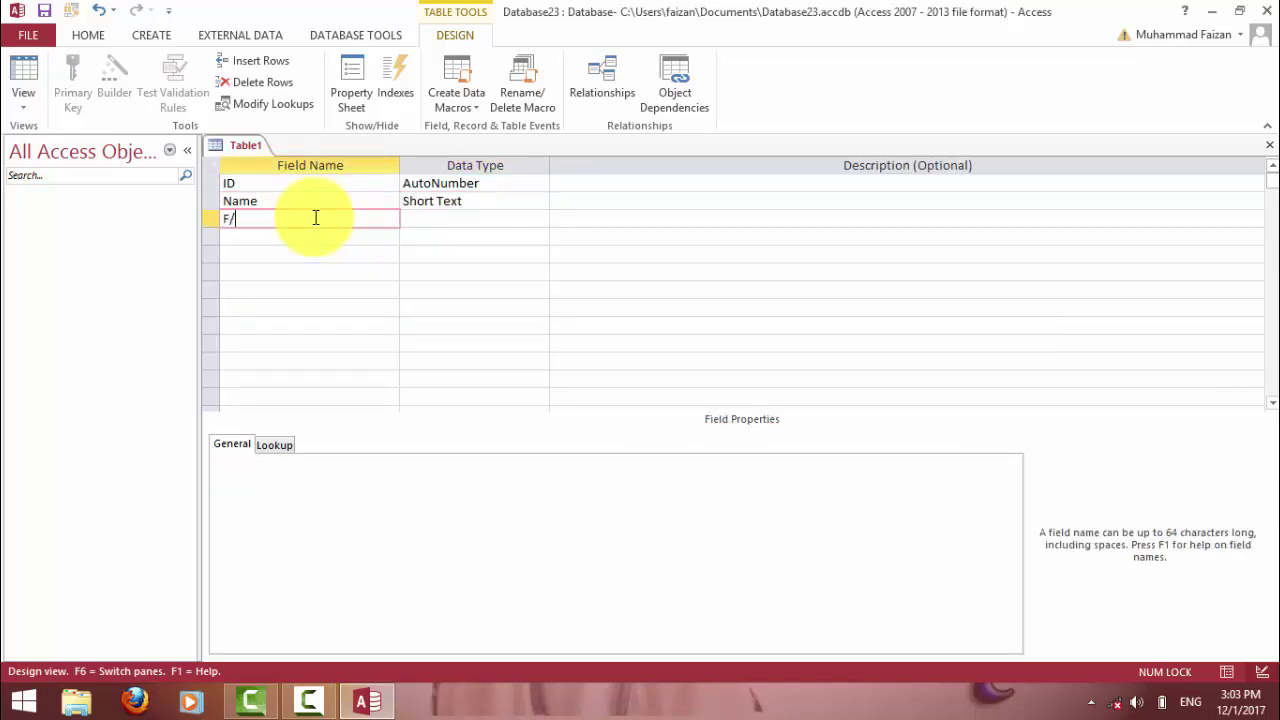
Add F/Name as Short Text, plus Roll No and Maths as Number fields.
type("F/Name")
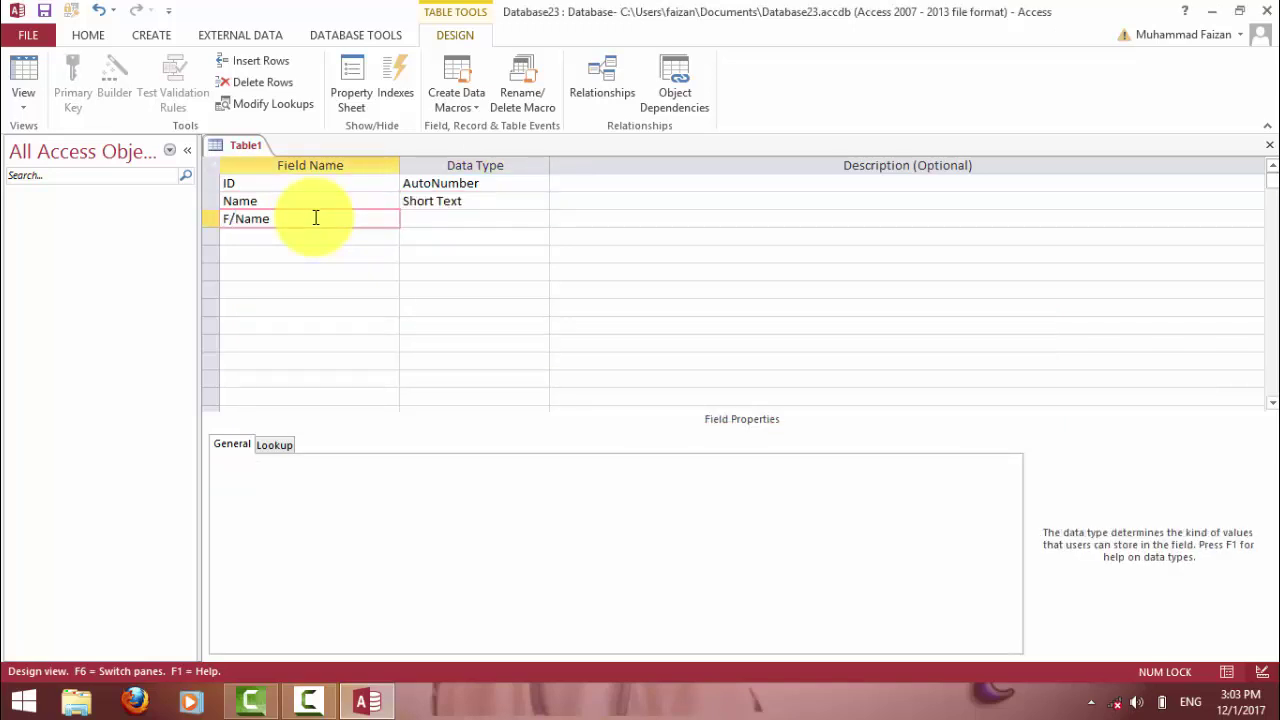
key("Tab")
key("Tab")
key("Tab")
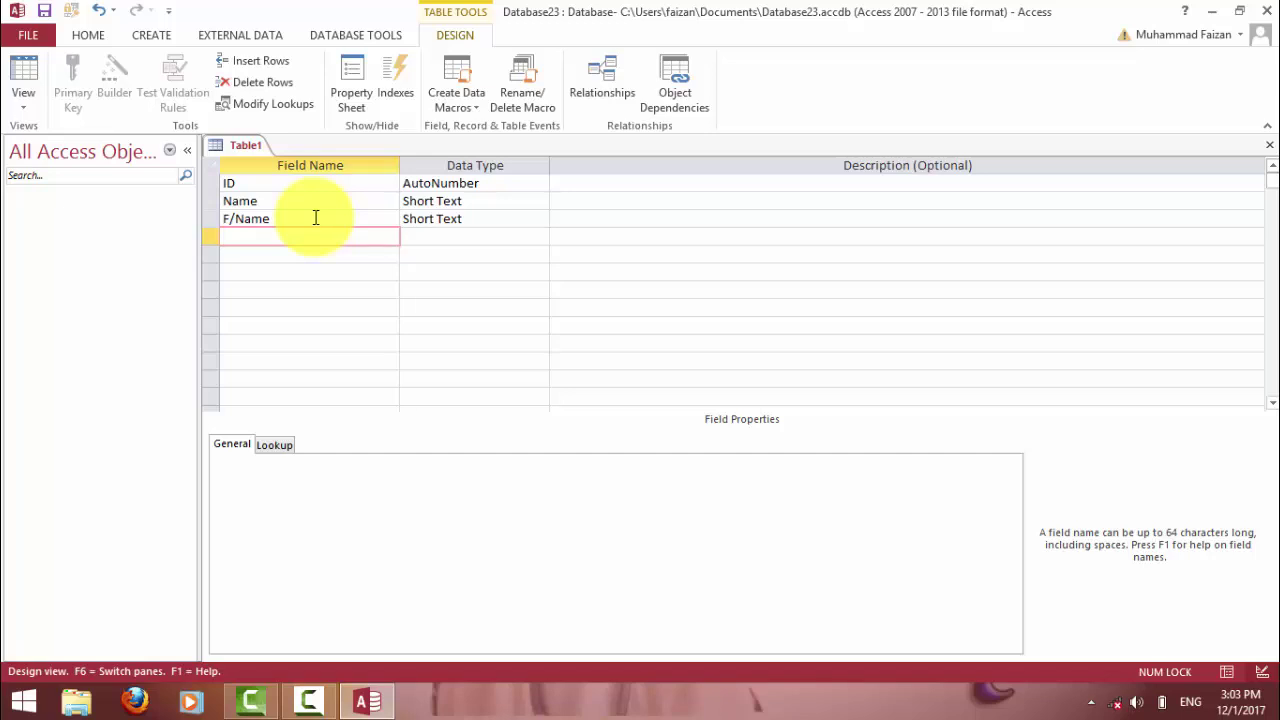
type("Roll No")
key("Tab")
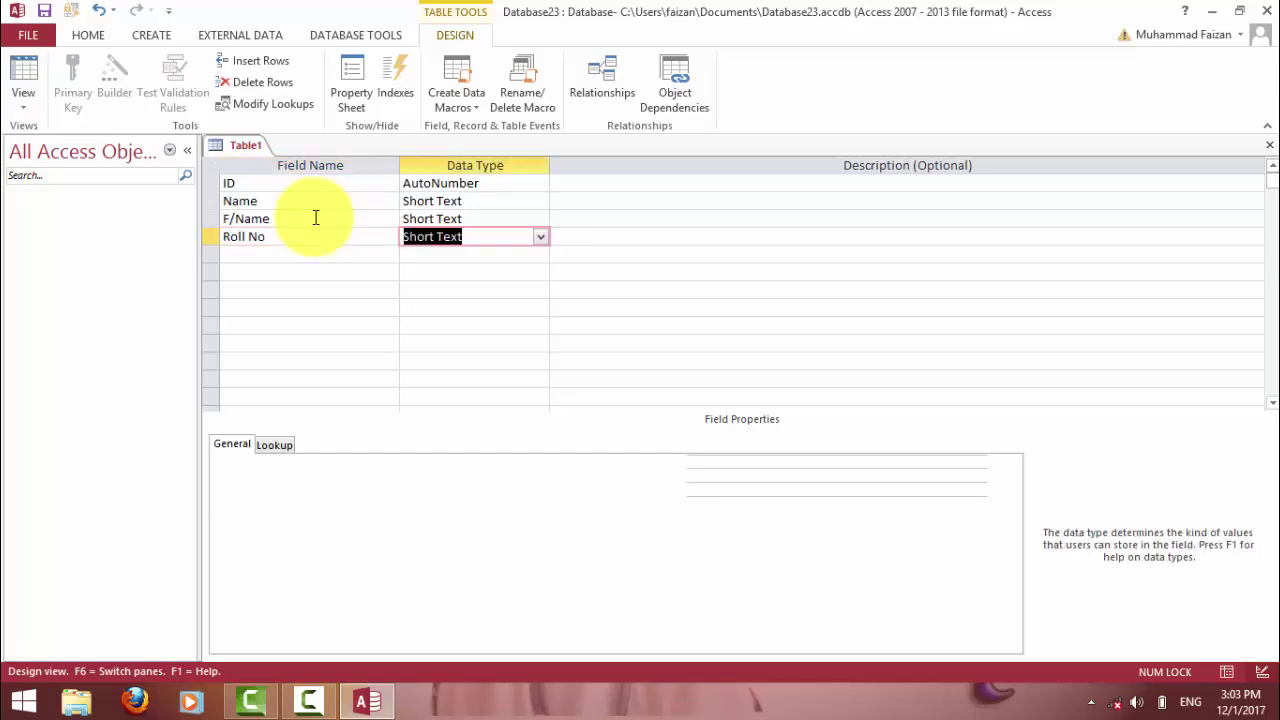
type("n")
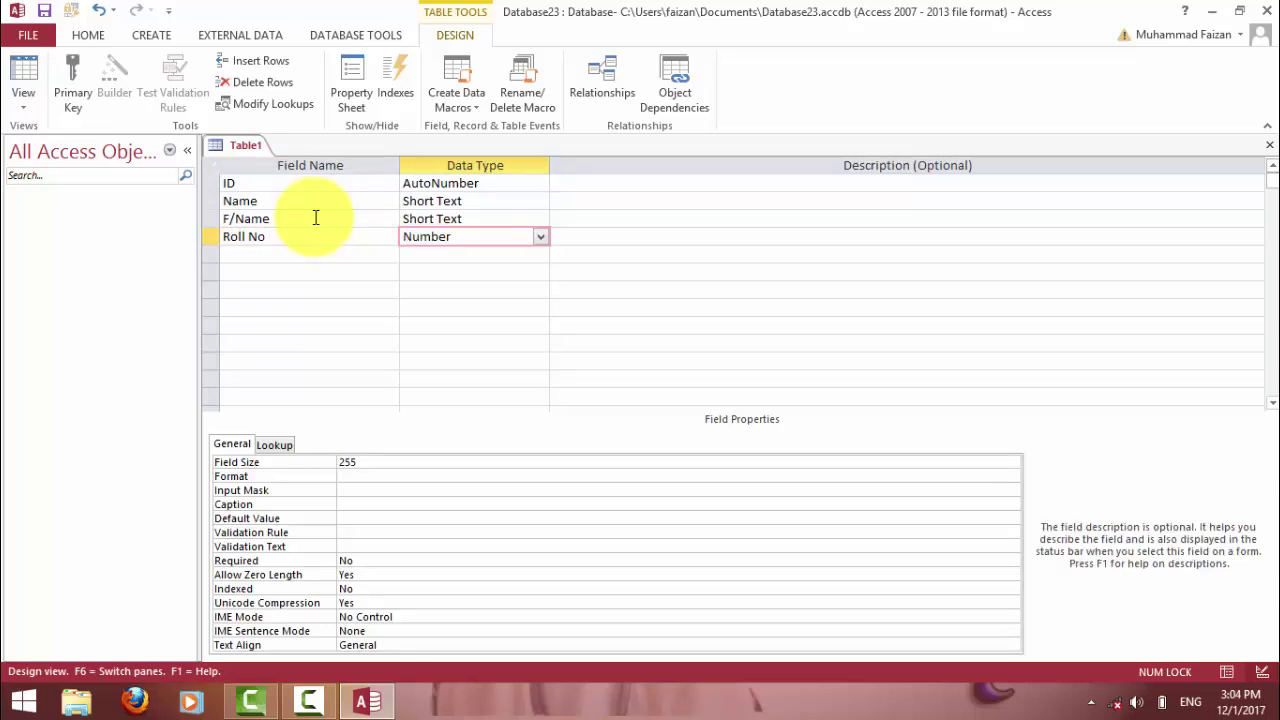
key("Tab")
key("Tab")
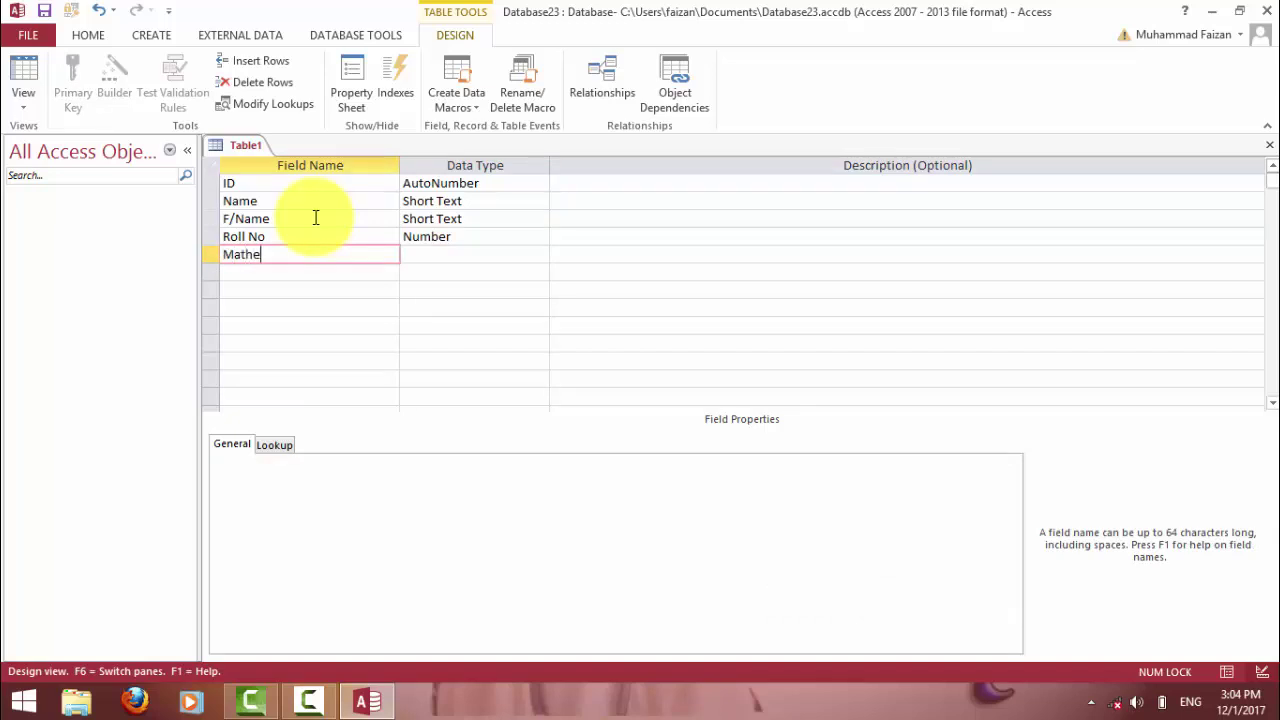
key("Tab")
key("Tab")
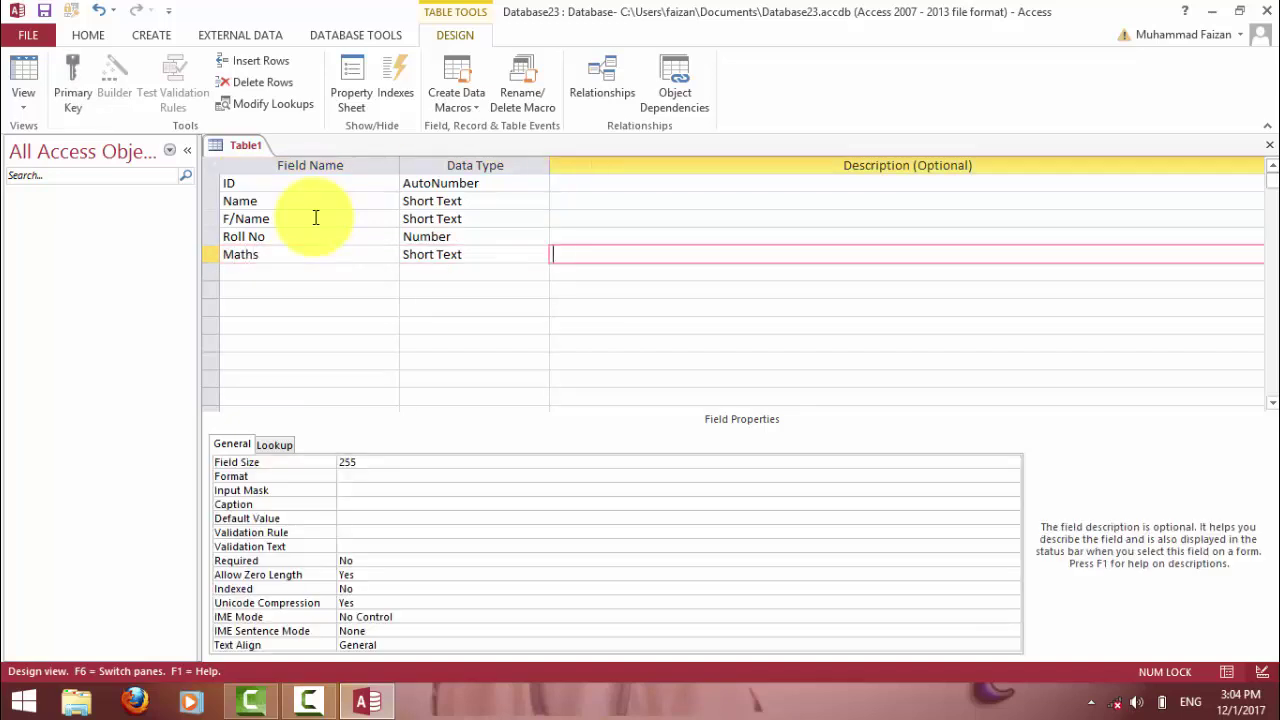
key("shift+Tab")
type("n")
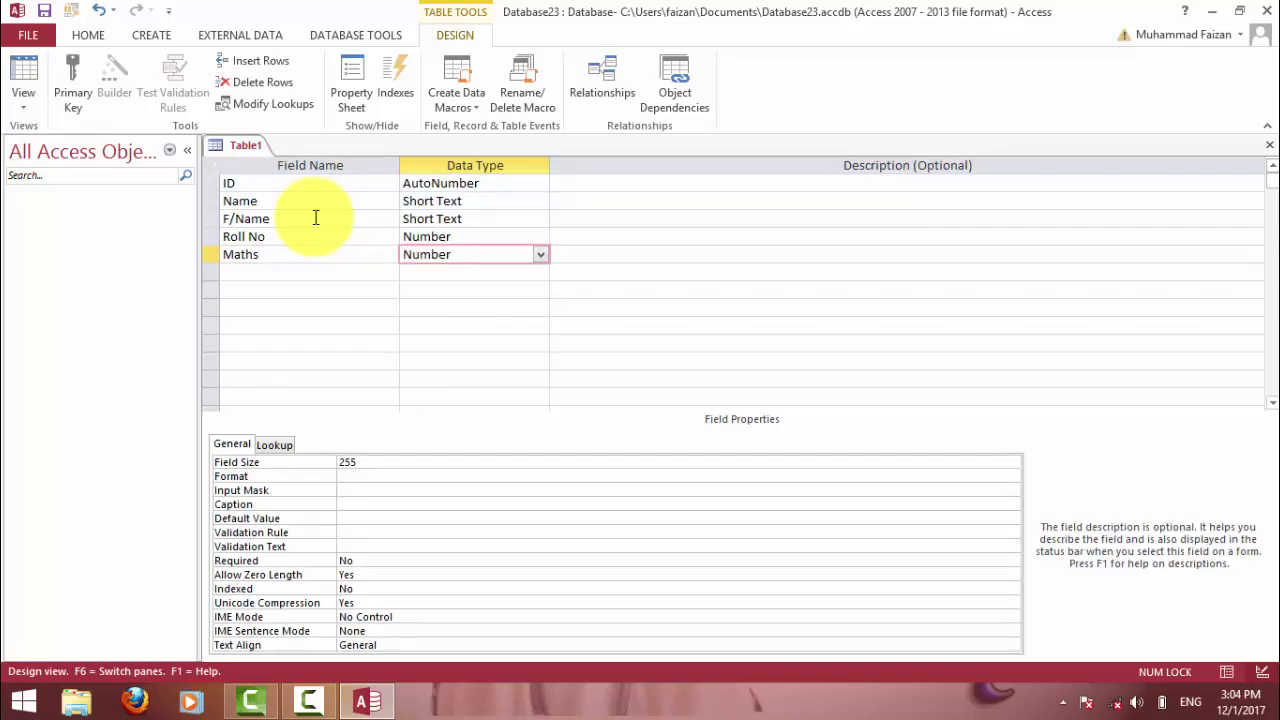
key("Tab")
key("Tab")
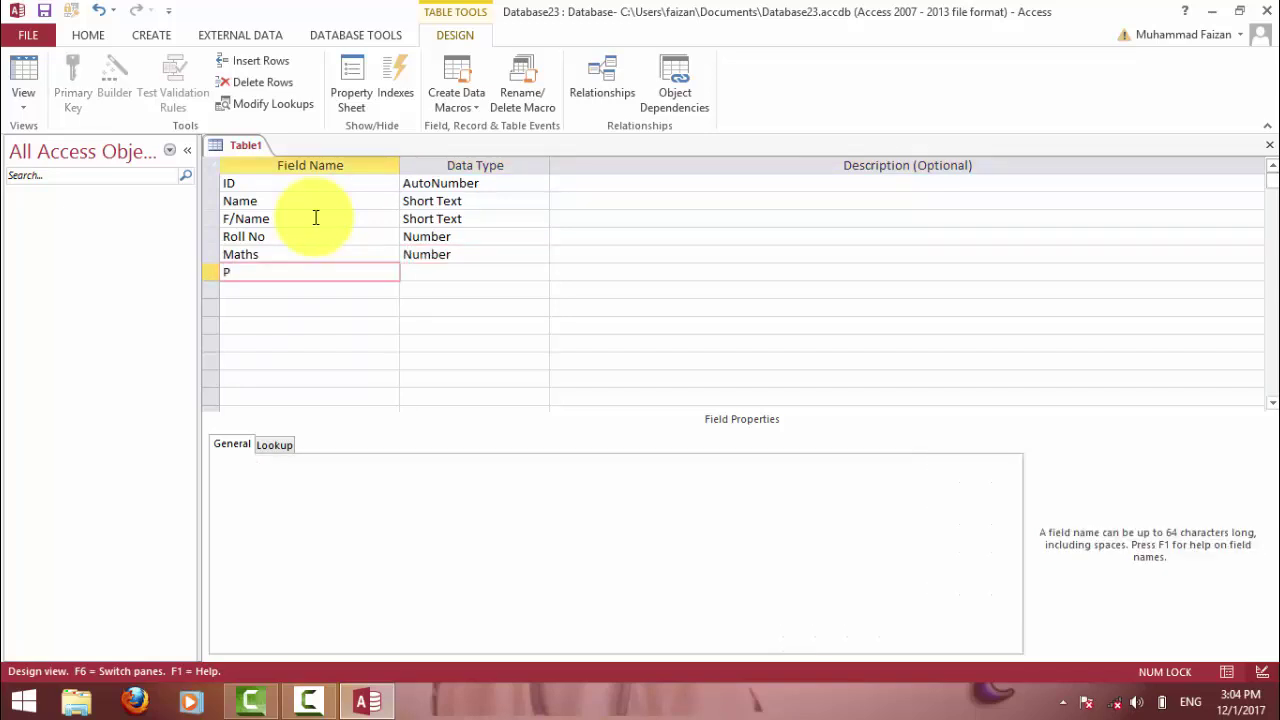
Add English, Urdu and Physics as Number fields.
type("Englishq")
key("Tab")
type("n")
key("Tab")
key("Tab")
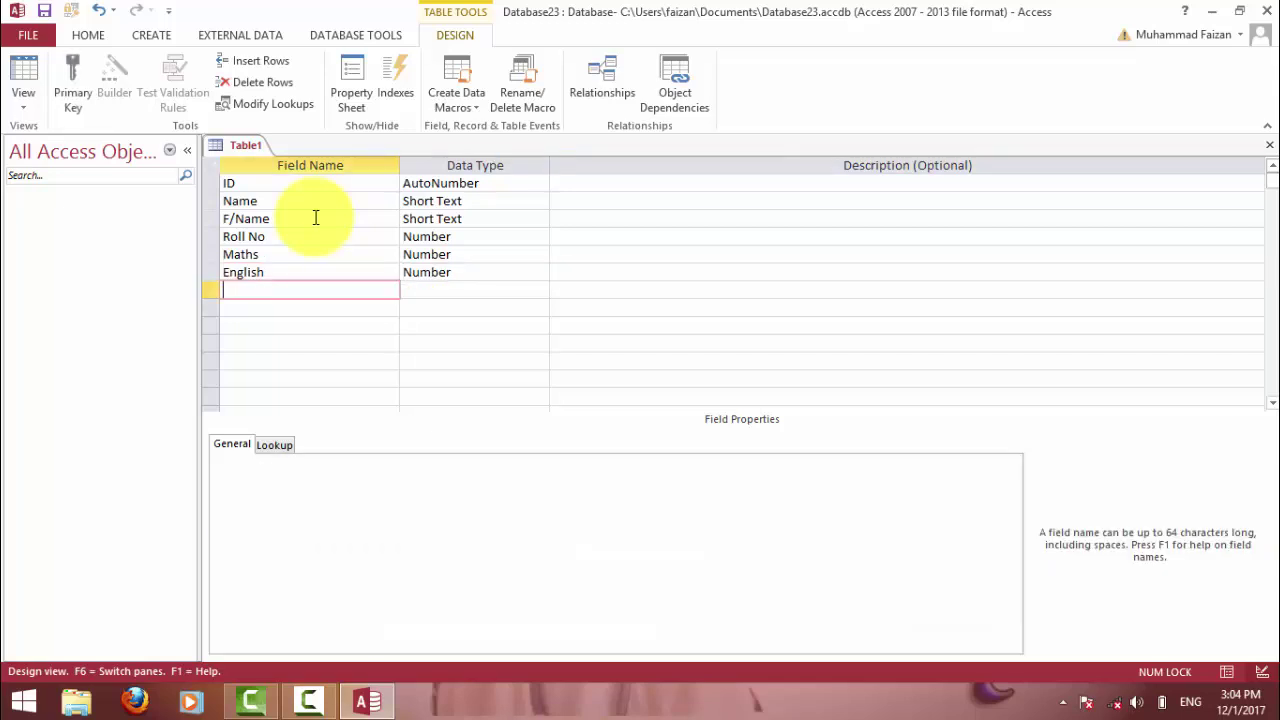
type("Urdu")
key("Tab")
type("n")
key("Tab")
key("Tab")
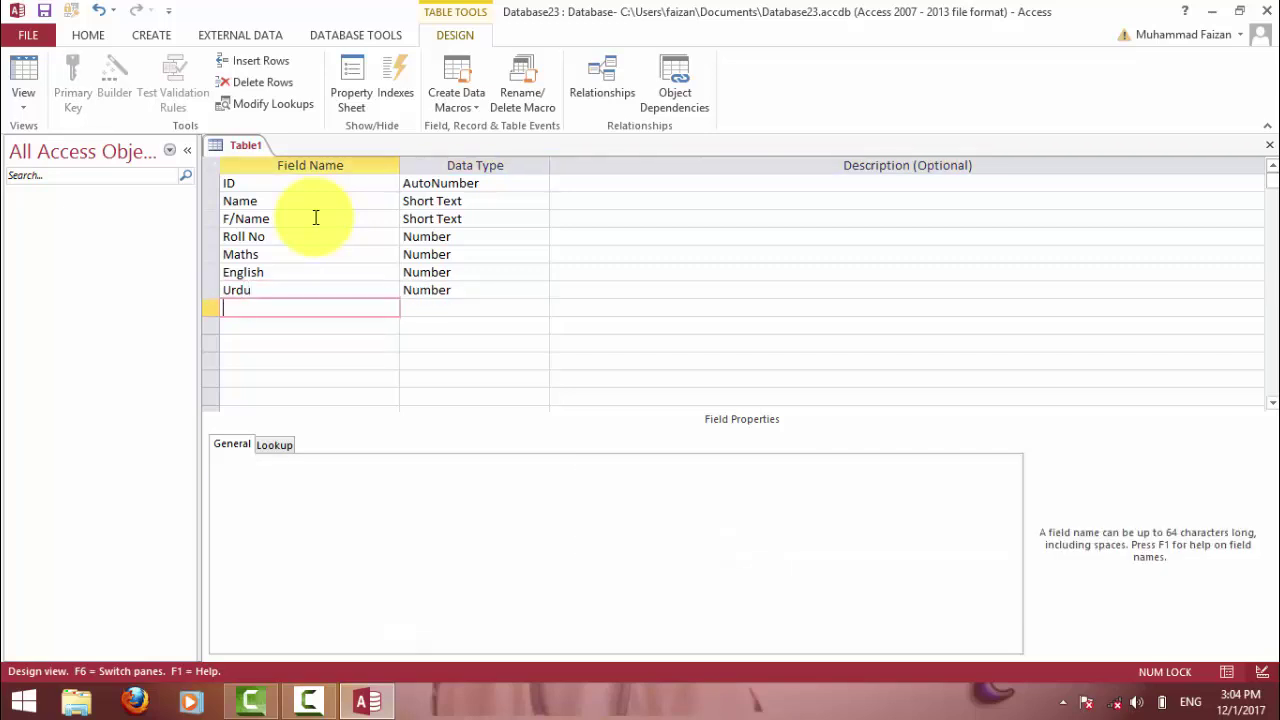
type("Ph")
key("Tab")
type("n")
key("Tab")
key("Tab")
Add Chemistry, Biology and Computer as Number fields.
type("C")
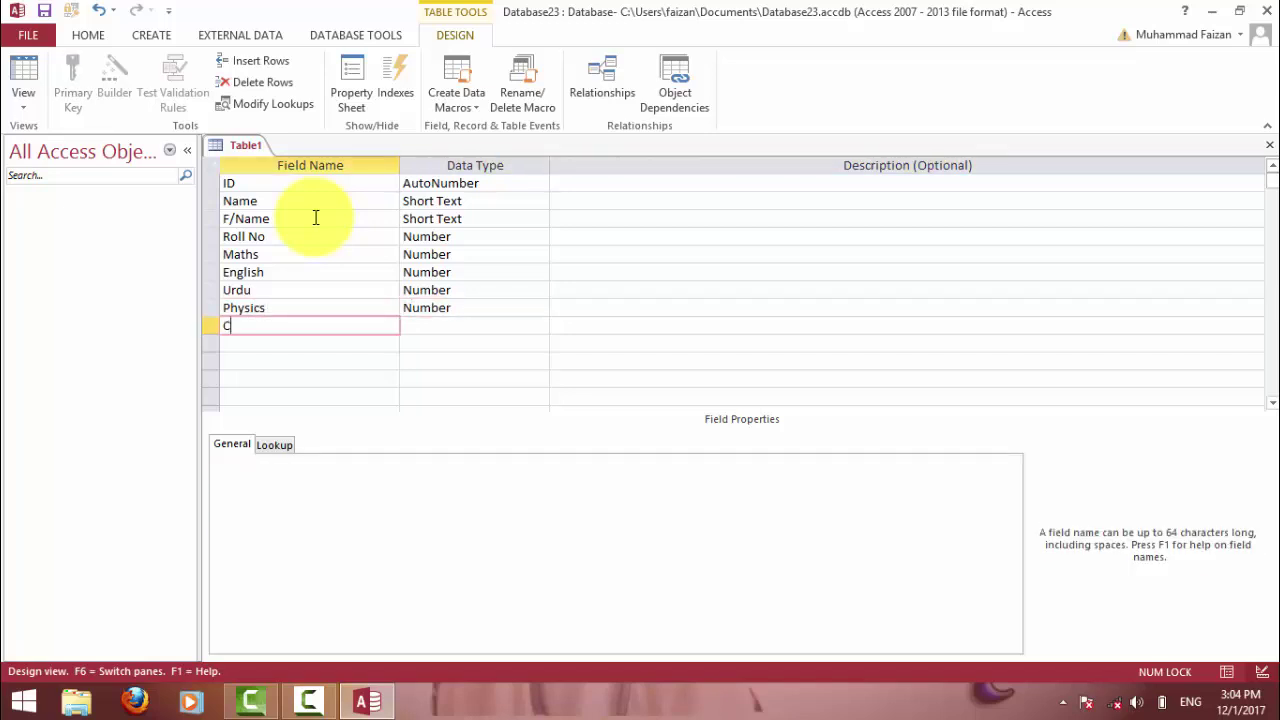
type("hemistry")
key("Tab")
type("n")
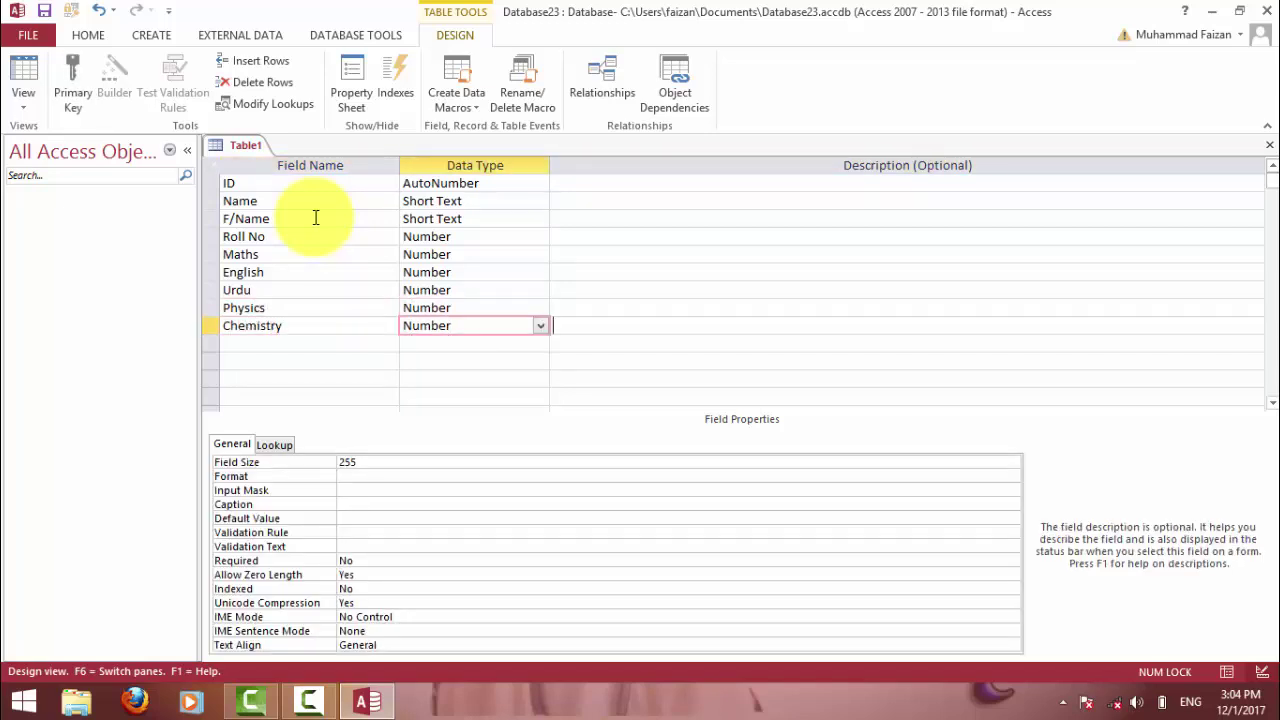
key("Tab")
key("Tab")
type("Bi")
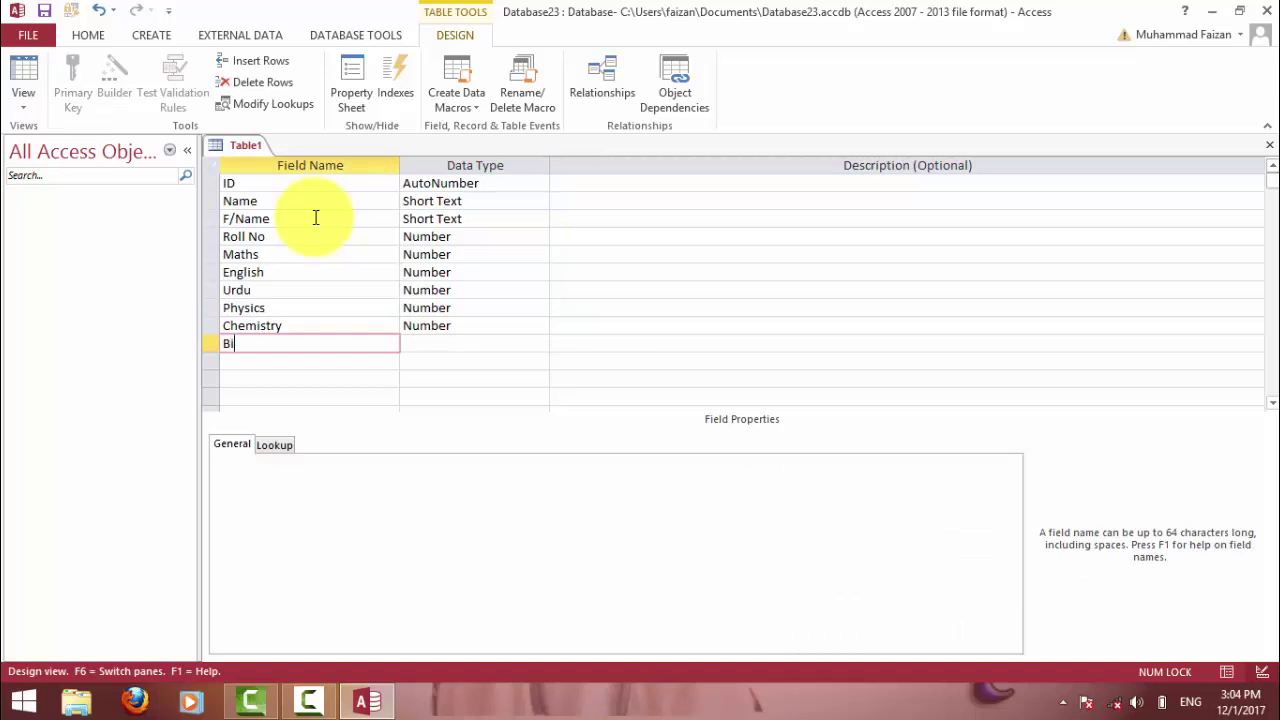
type("lo")
type("ogy")
key("Tab")
type("n")
key("Tab")
key("Tab")
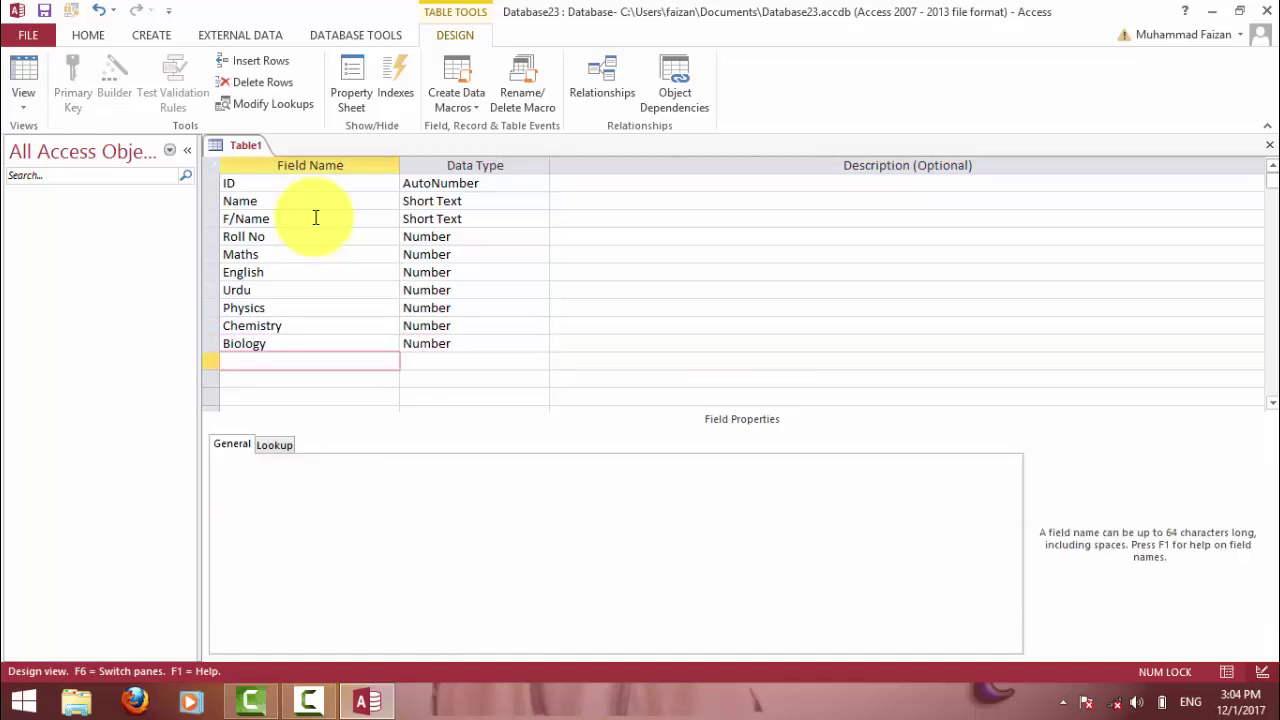
type("Computer")
key("Tab")
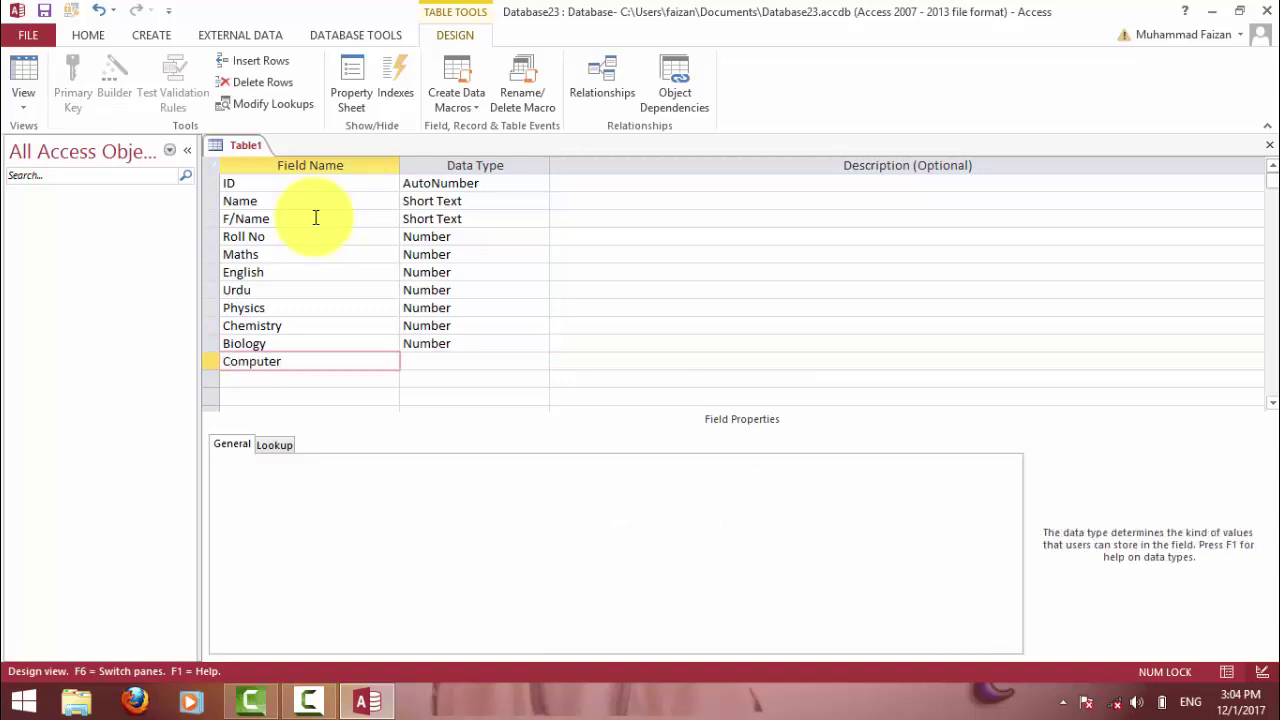
type("number")
key("Tab")
Add Ob/Marks and Total Marks as Number fields.
key("Tab")
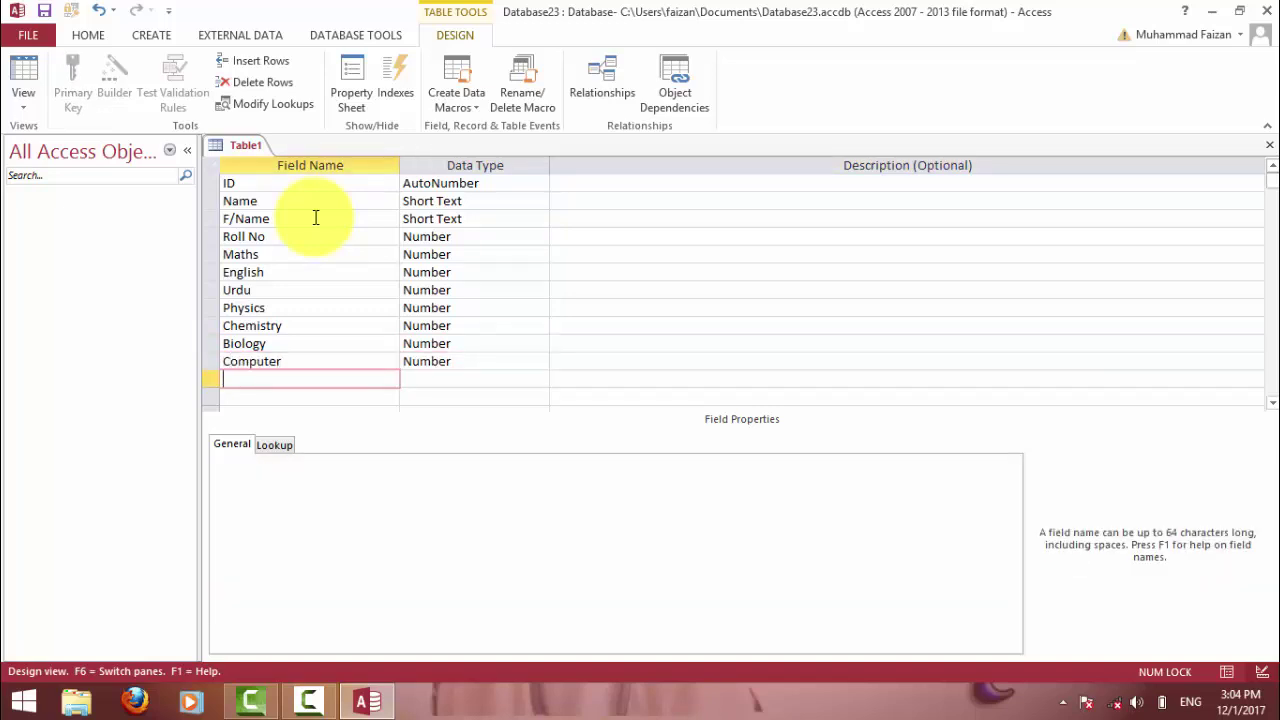
key("BackSpace")
key("BackSpace")
type("Ob/Marks")
key("Tab")
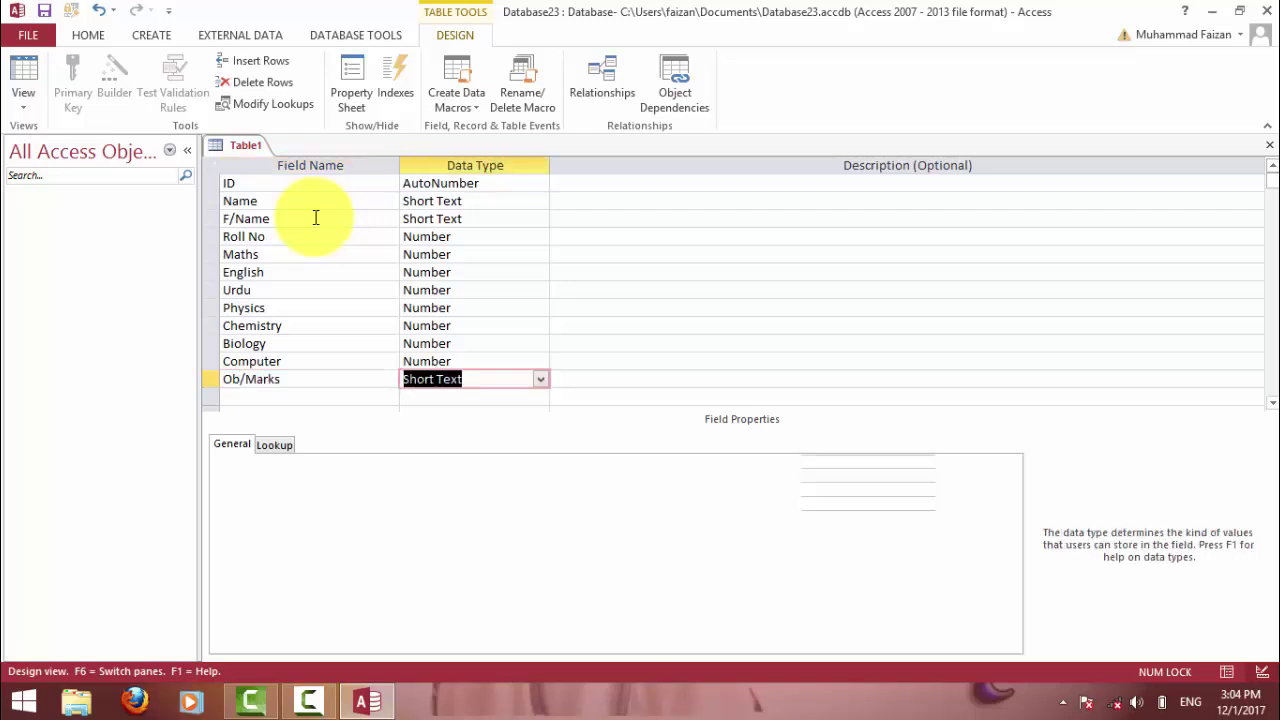
type("n")
key("Tab")
key("Tab")
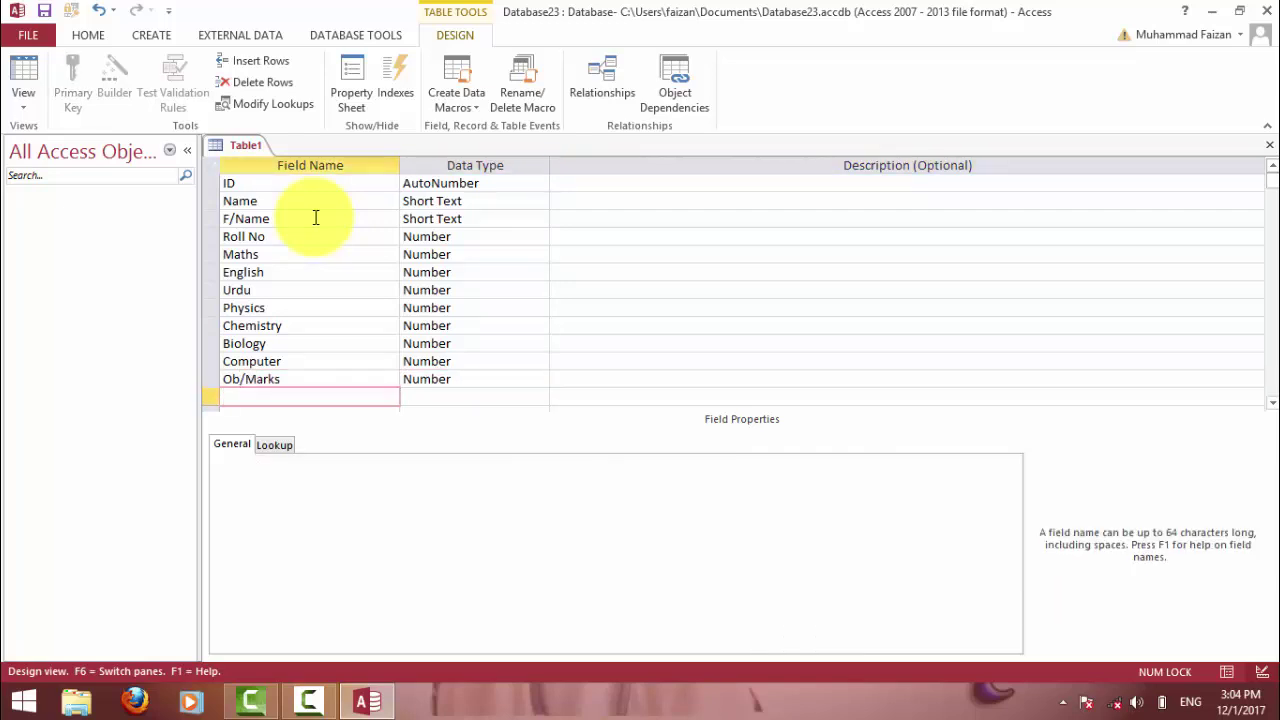
type("Total Marks")
key("Tab")
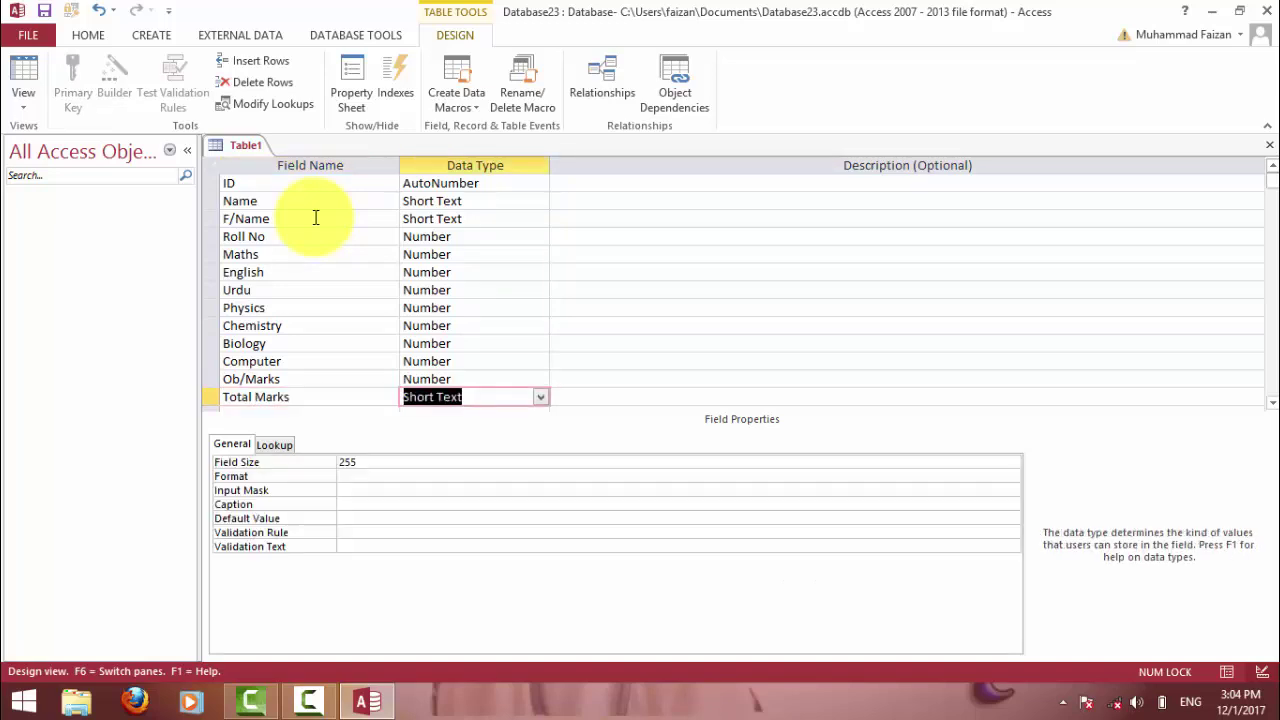
type("number")
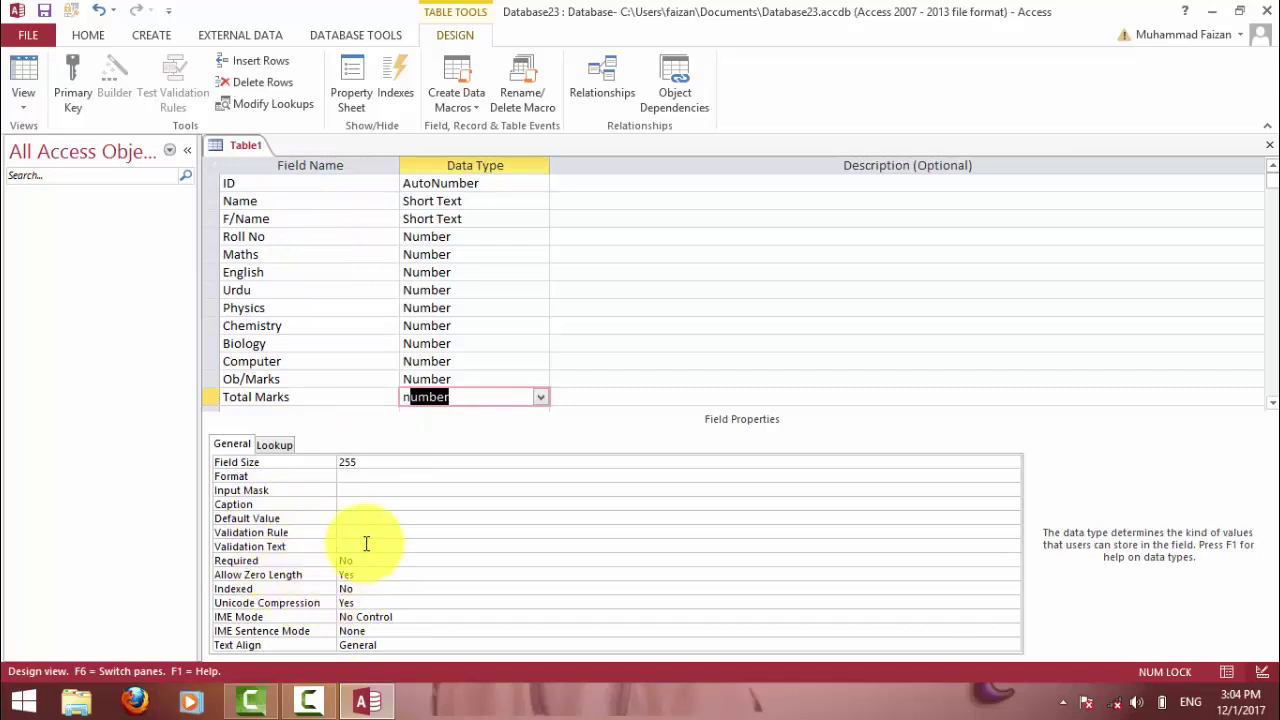
Caption Total Marks as 1100, save as Stdtbl with no primary key, and open it.
left_click(370, 516)
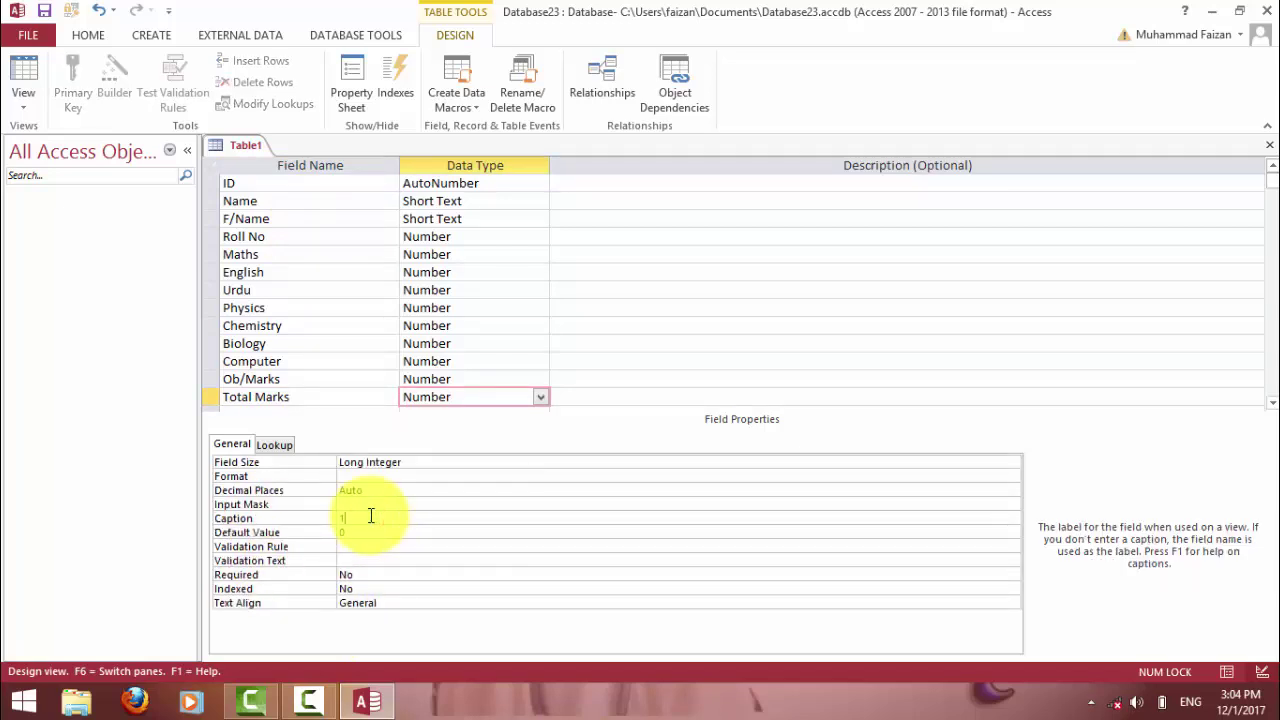
key("Tab")
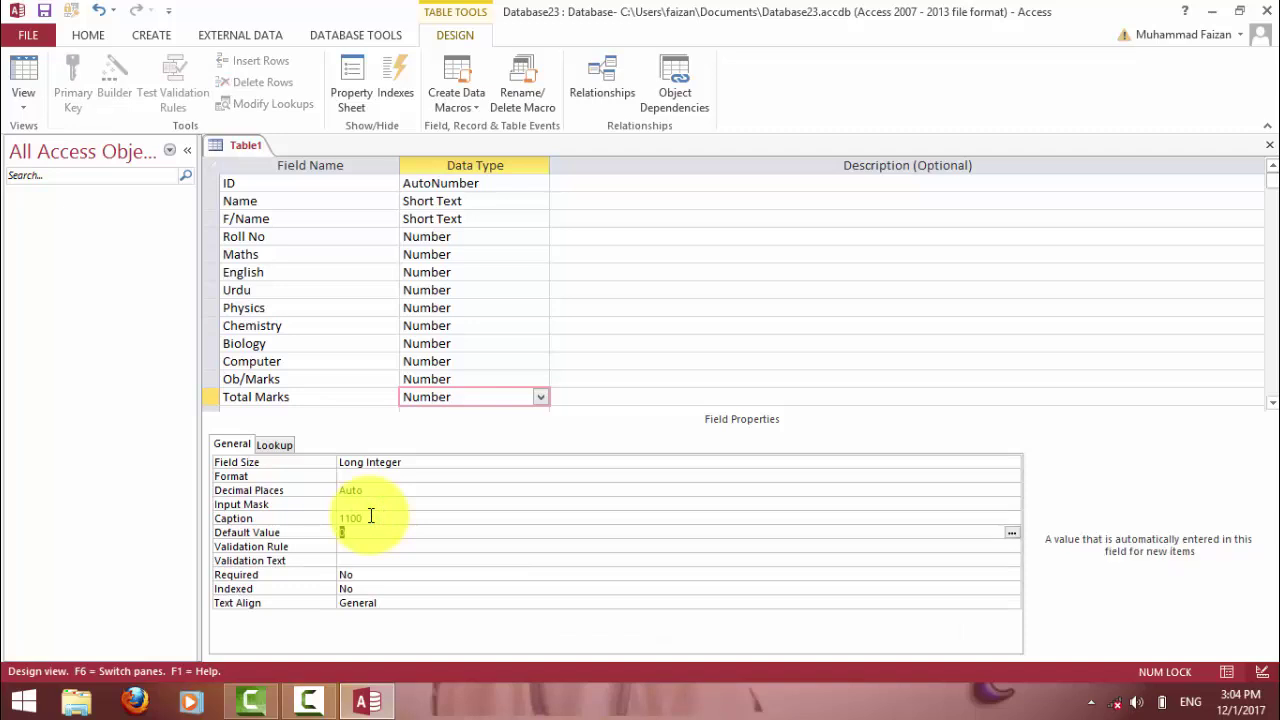
left_click(1269, 145)
left_click(555, 405)
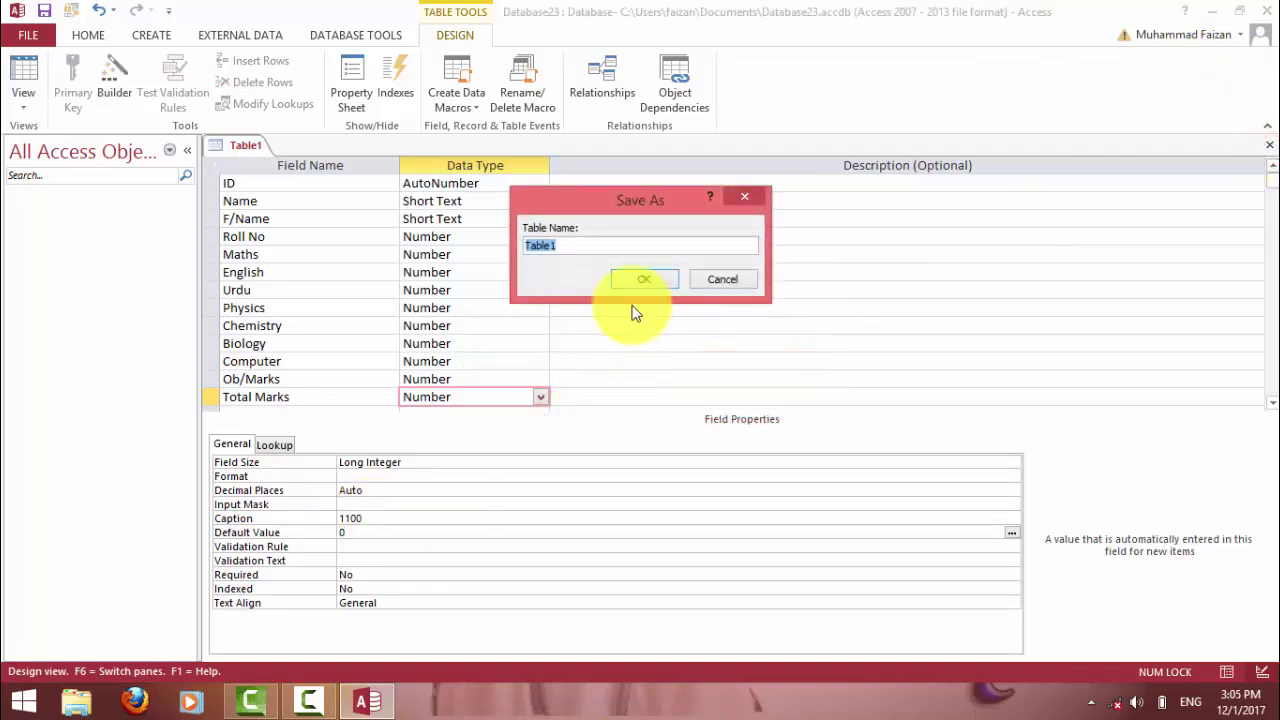
type("Stdtbl")
key("Return")
left_click(638, 422)
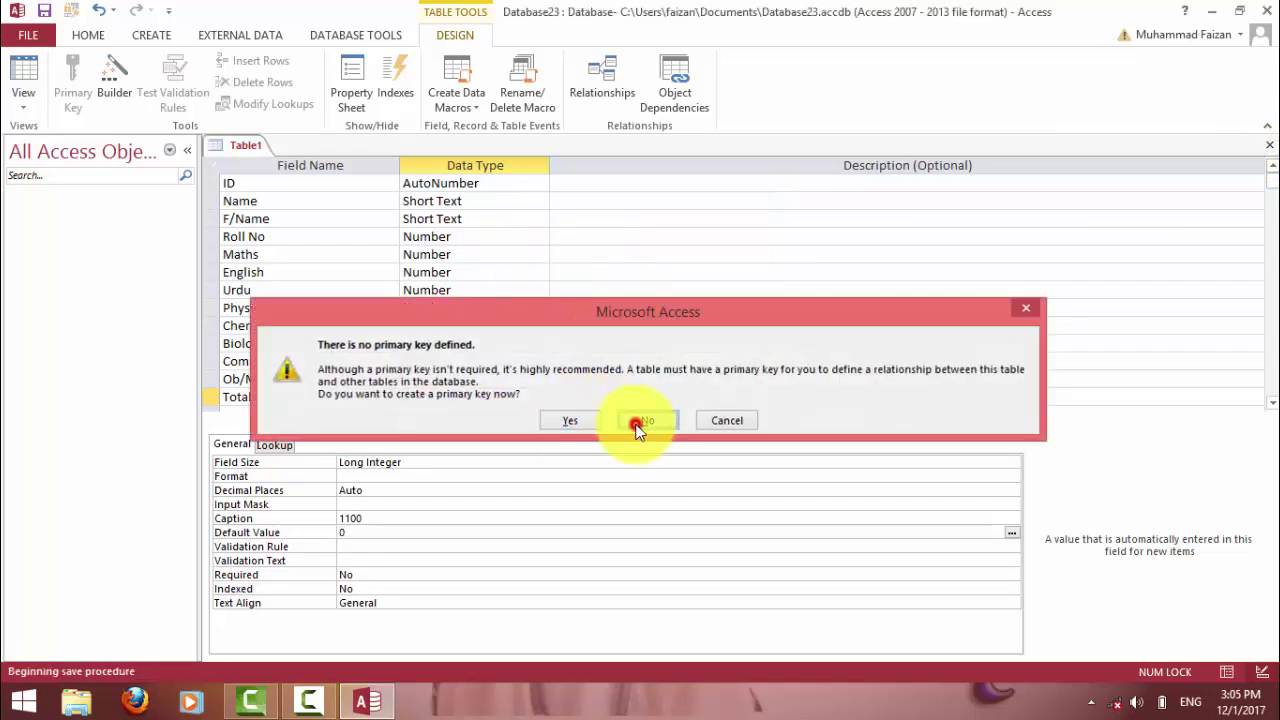
double_click(86, 216)
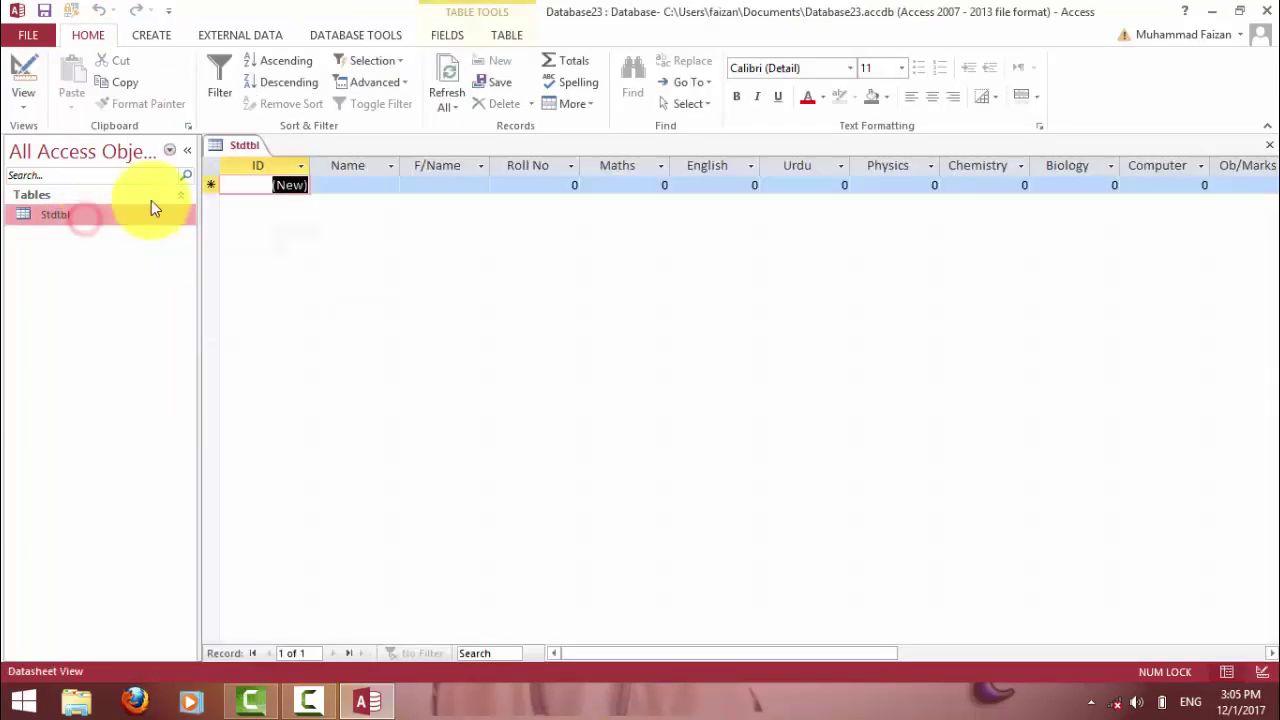
Enter the student's name, father's name, roll number 1001 and the Maths mark.
left_click(366, 182)
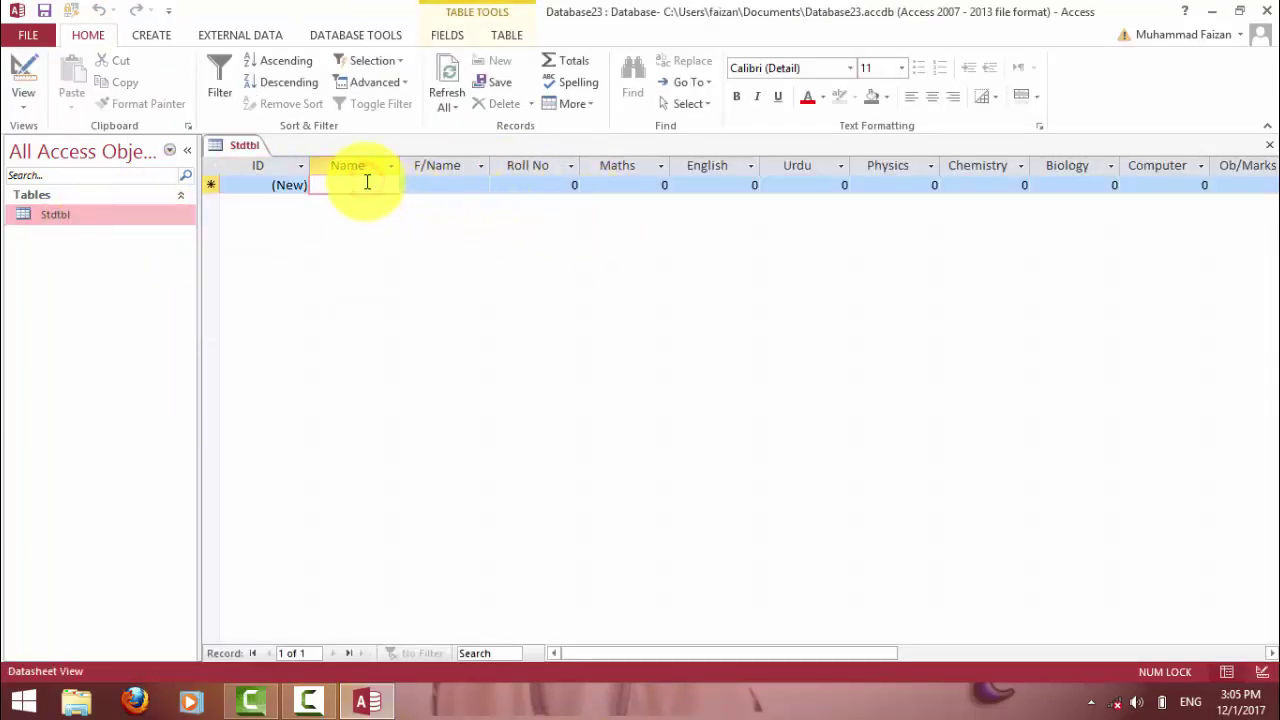
type("Faisal")
key("Tab")
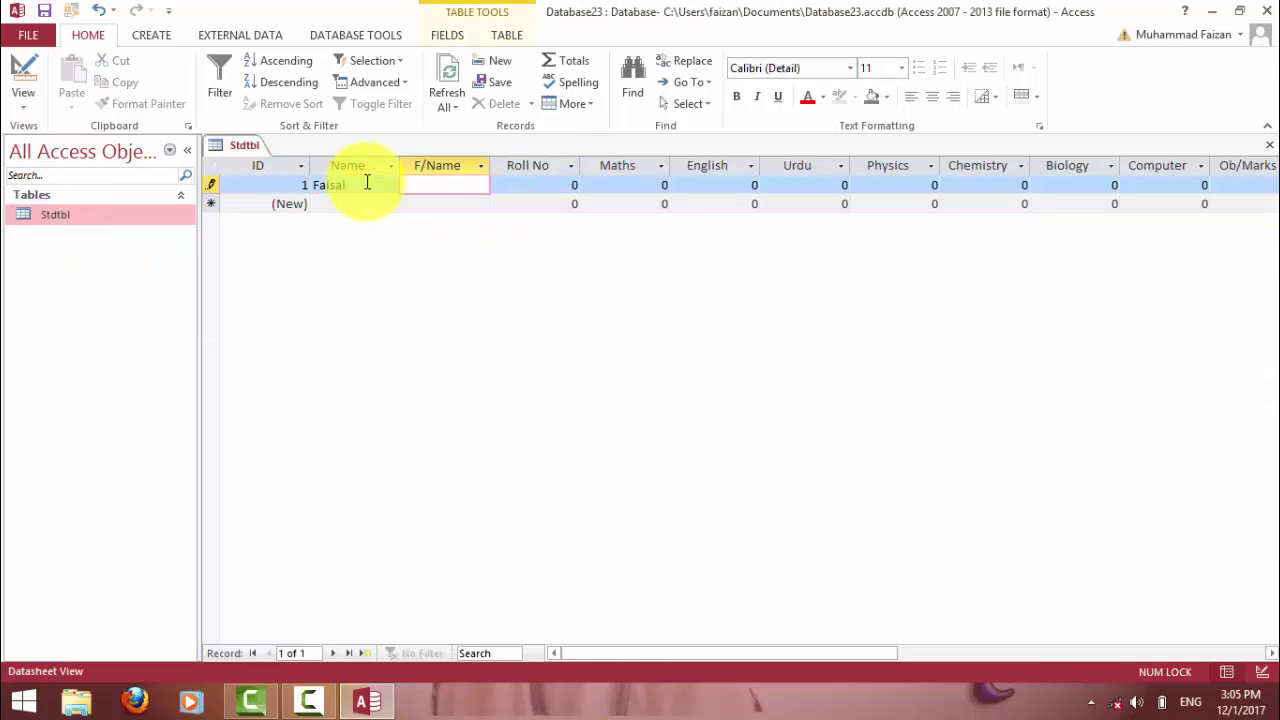
type("Ayub")
key("Tab")
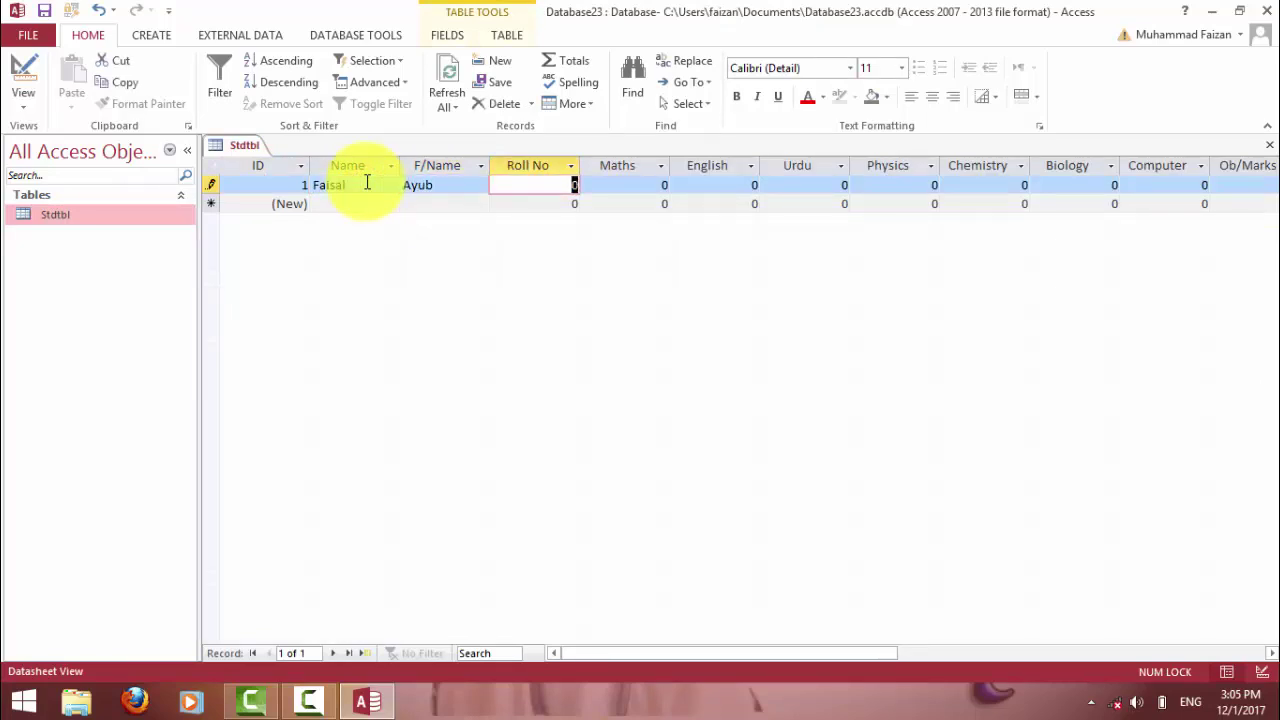
type("10001")
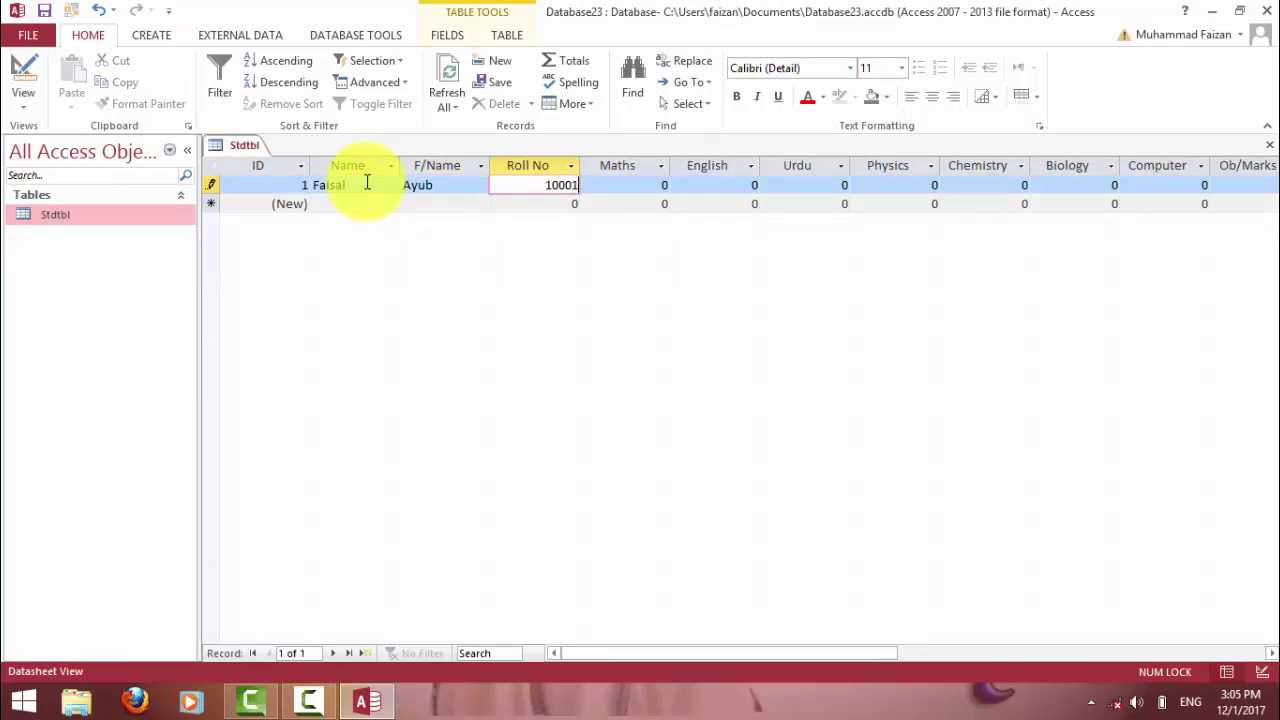
key("Tab")
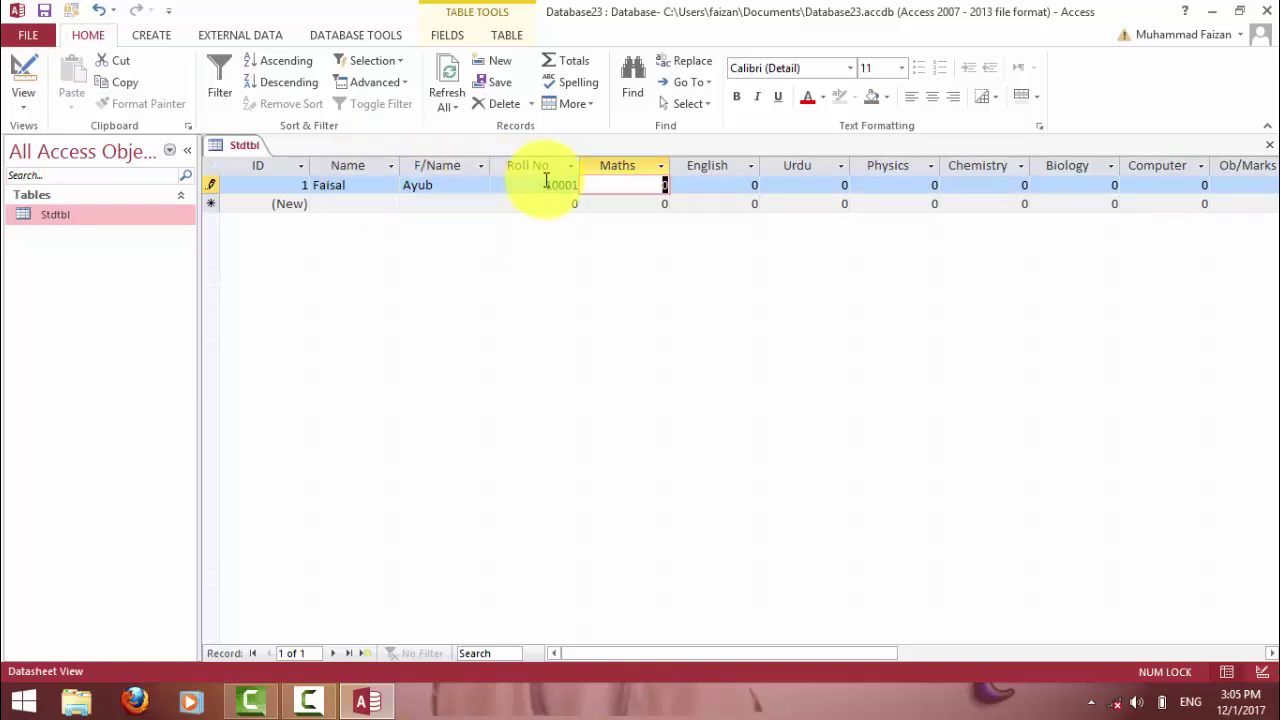
left_click(571, 183)
type("1001")
left_click(617, 185)
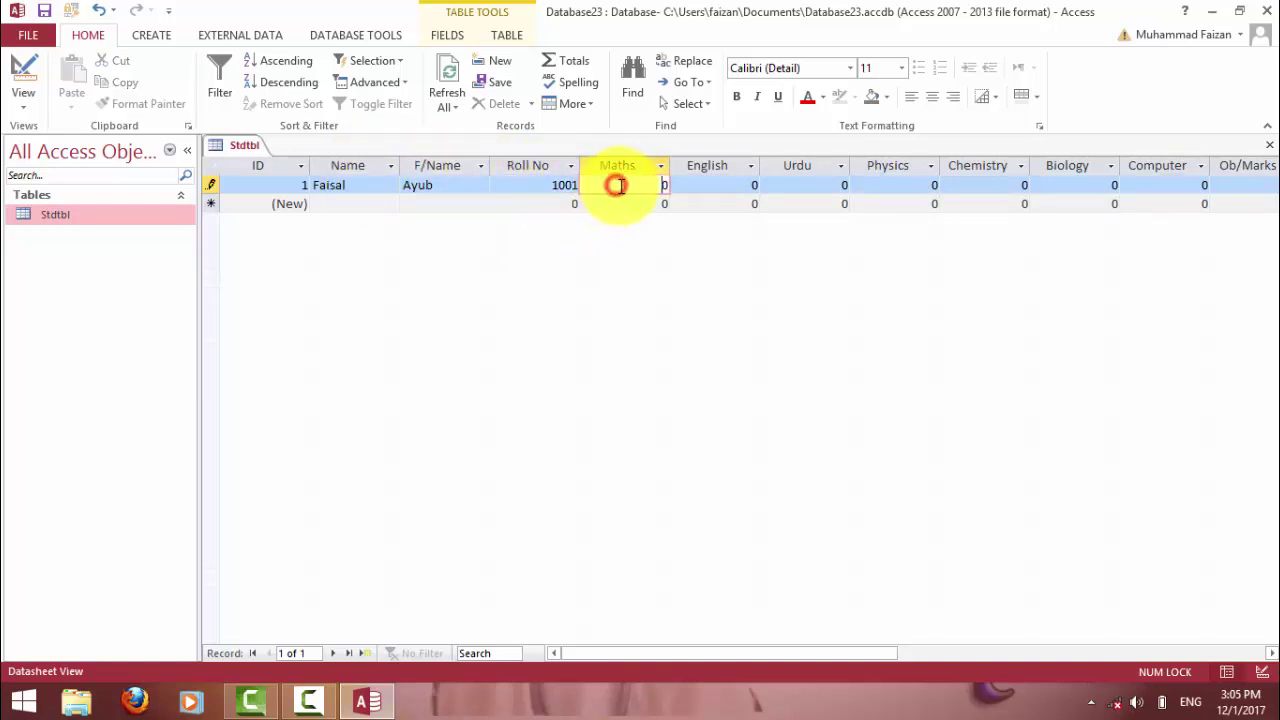
double_click(617, 185)
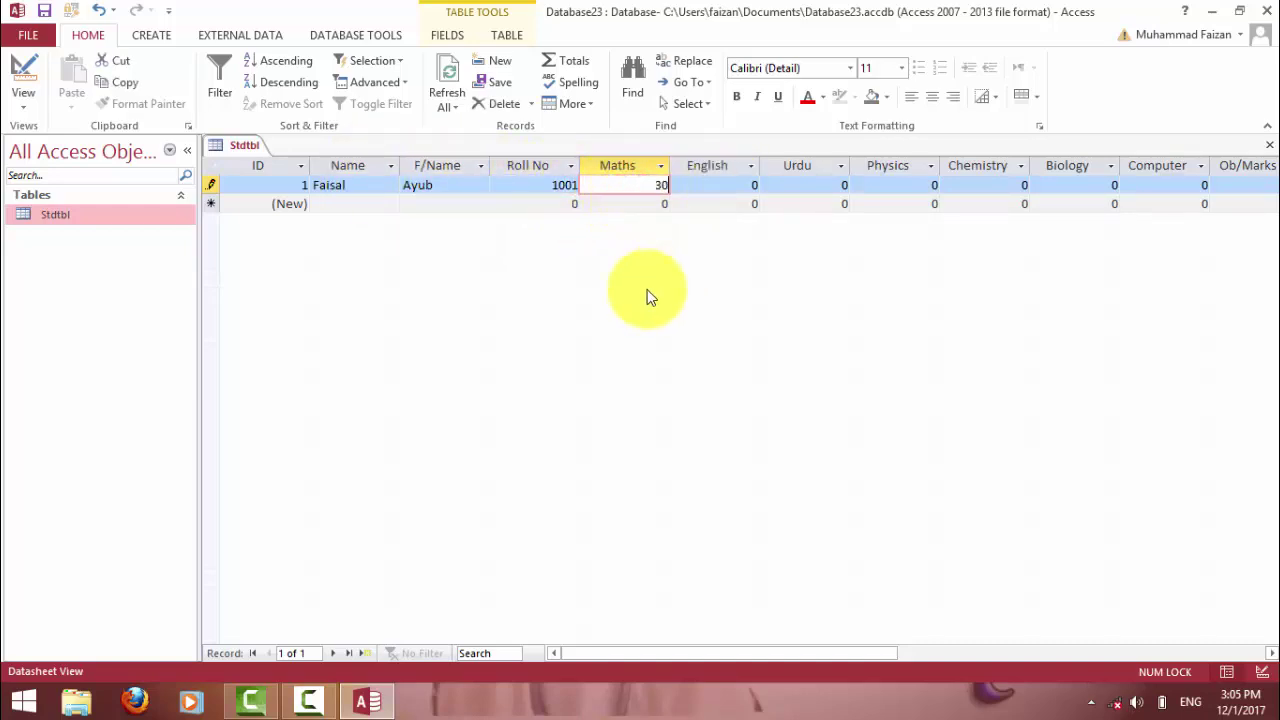
key("Tab")
Enter subject marks English 50, Urdu 60, Physics 20, Chemistry 60, Biology 40, Computer 99.
type("5")
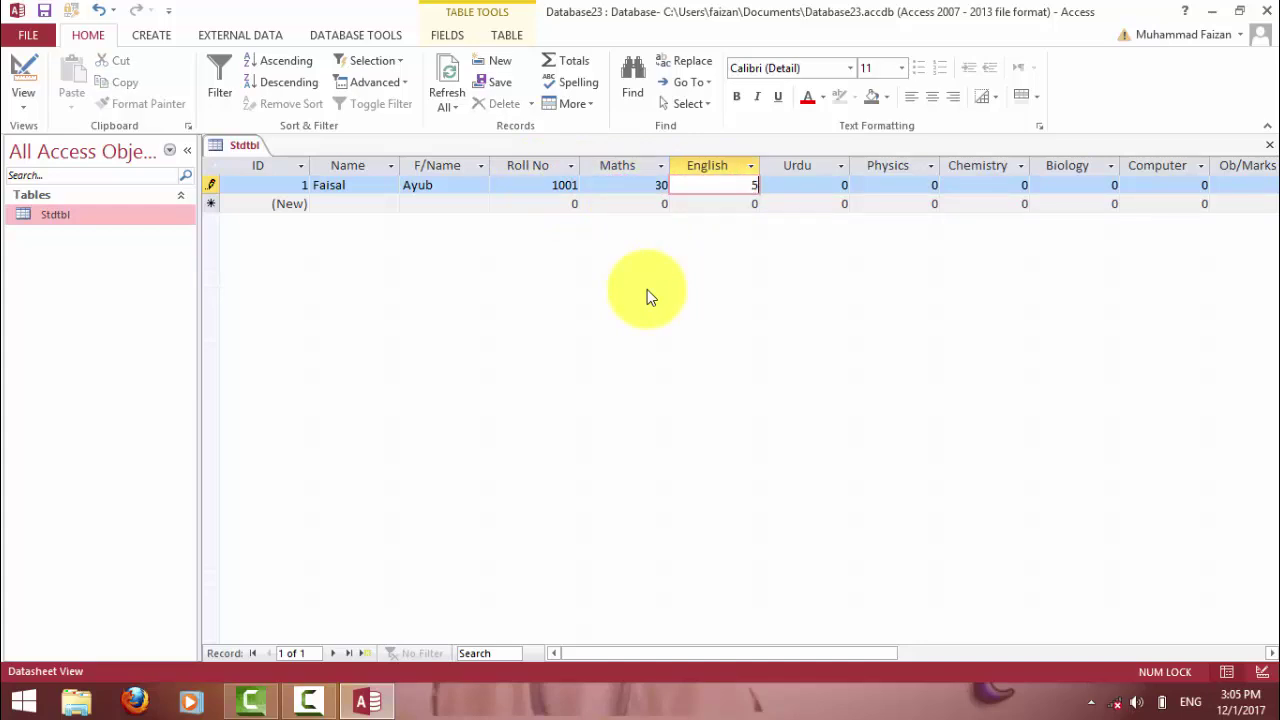
key("Tab")
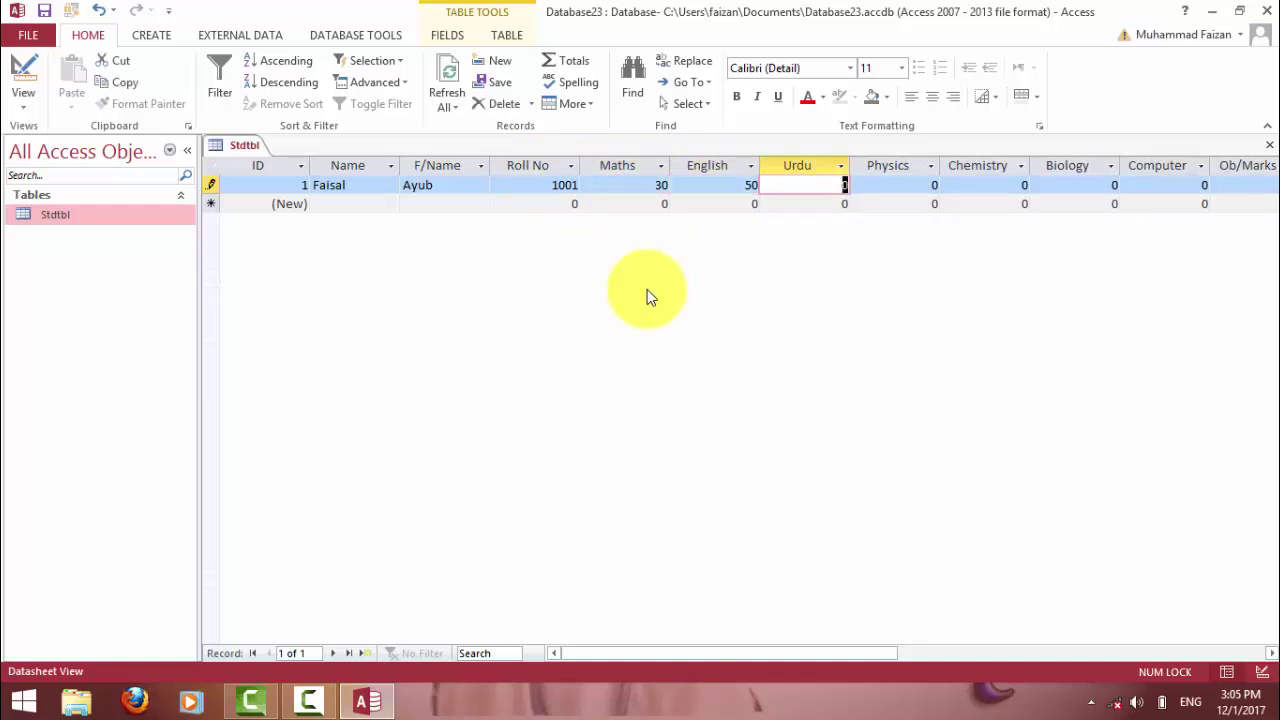
type("60")
key("Tab")
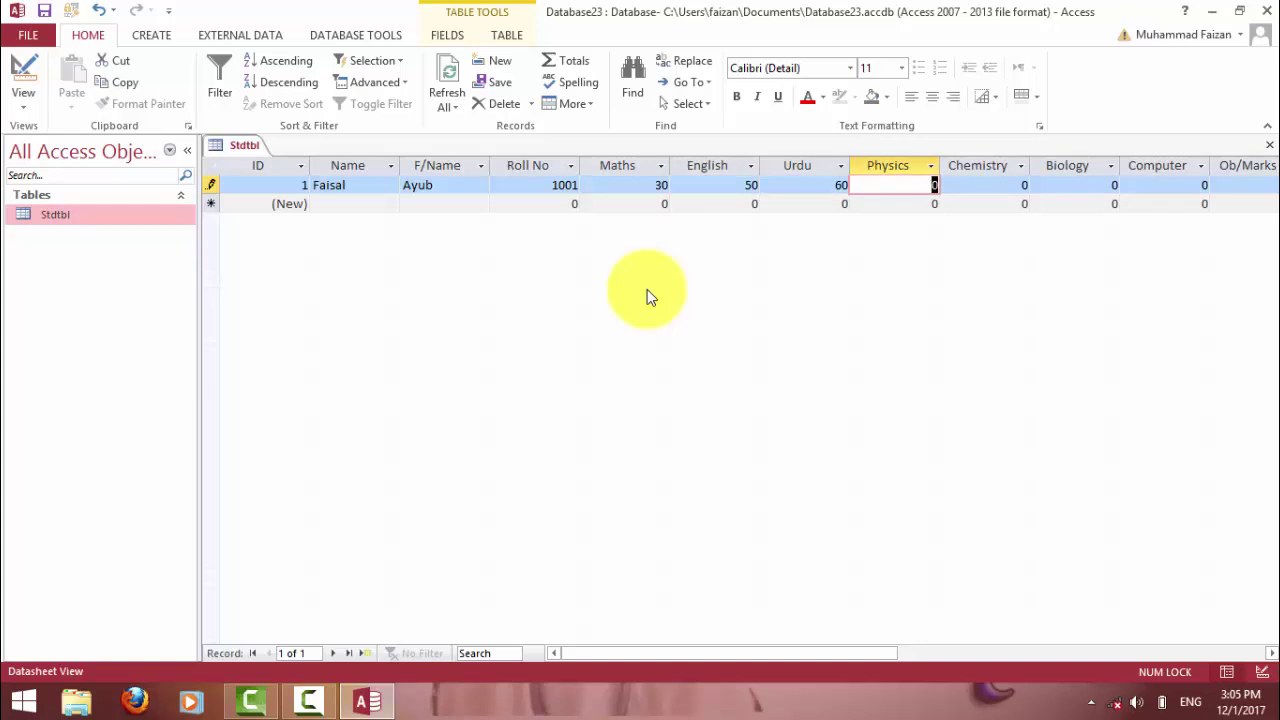
type("20")
key("Tab")
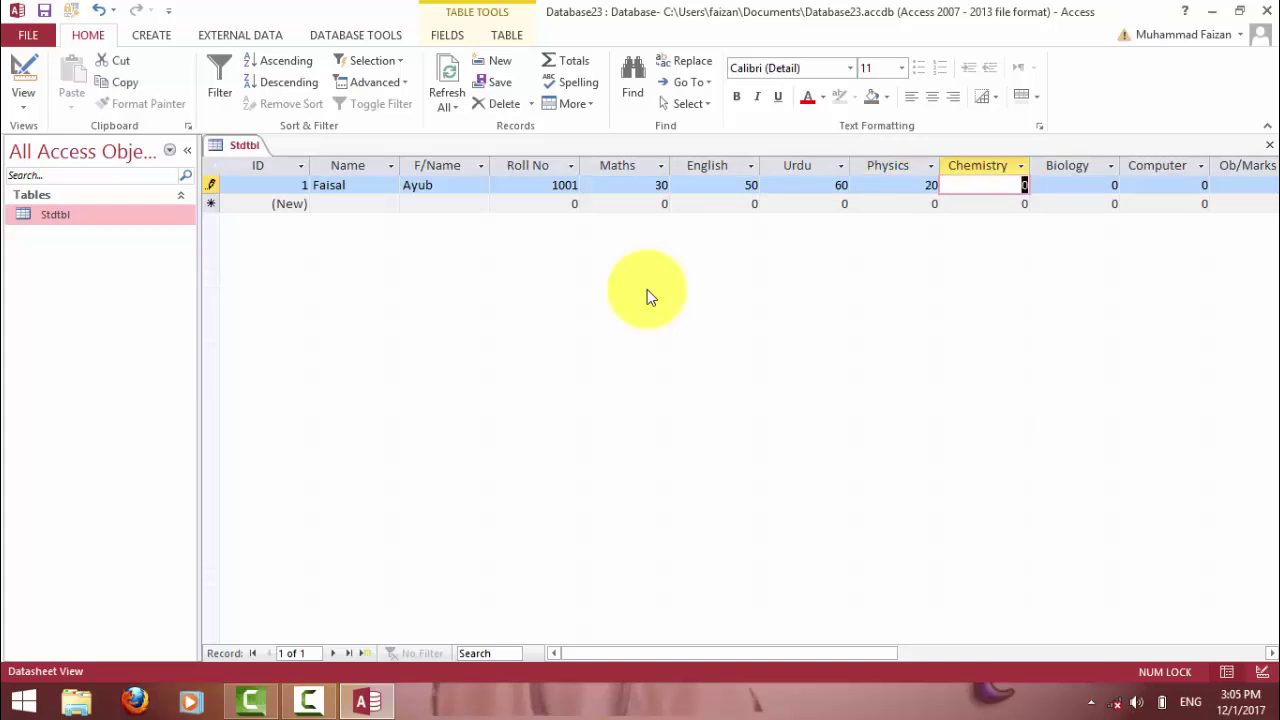
type("60")
key("Tab")
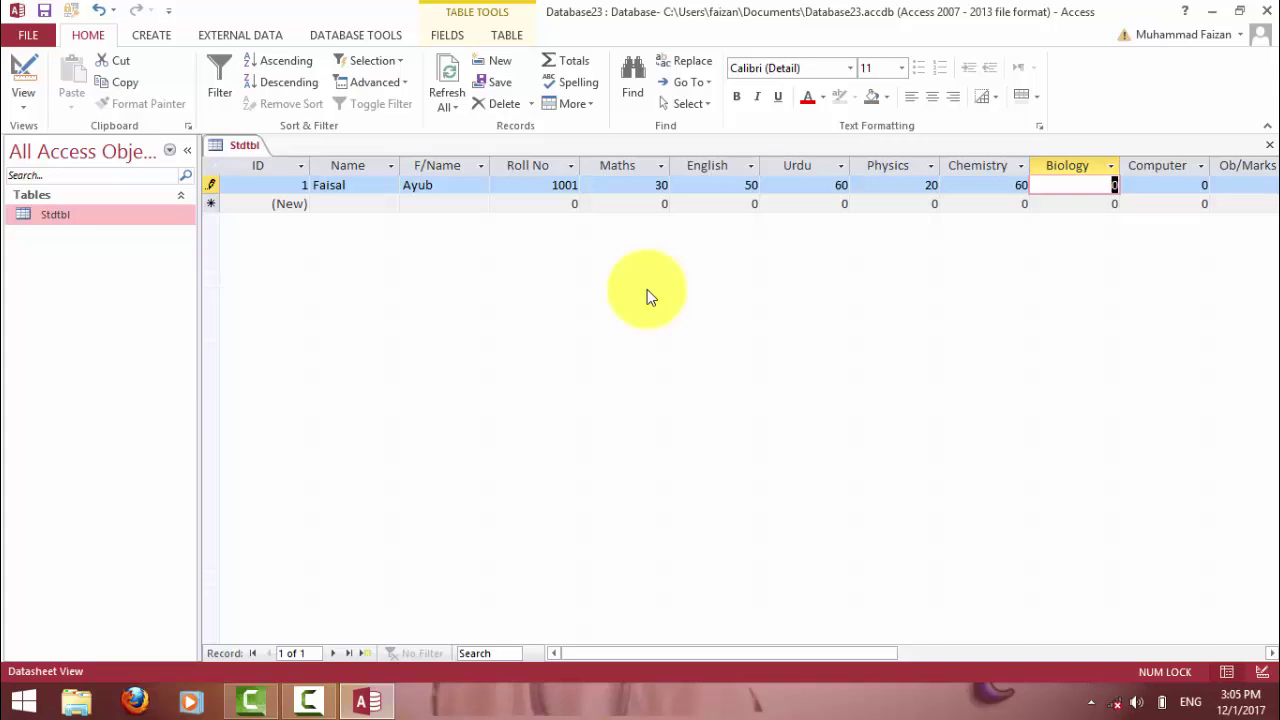
type("40")
key("Tab")
type("99")
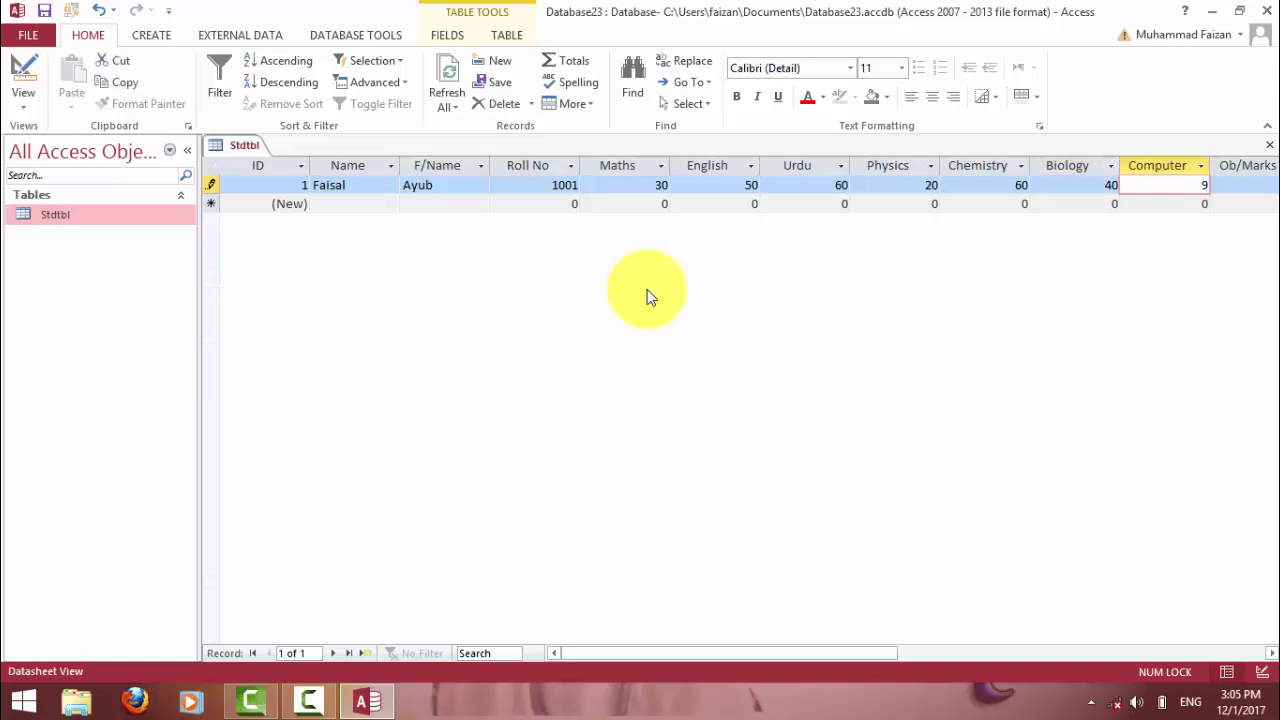
key("Tab")
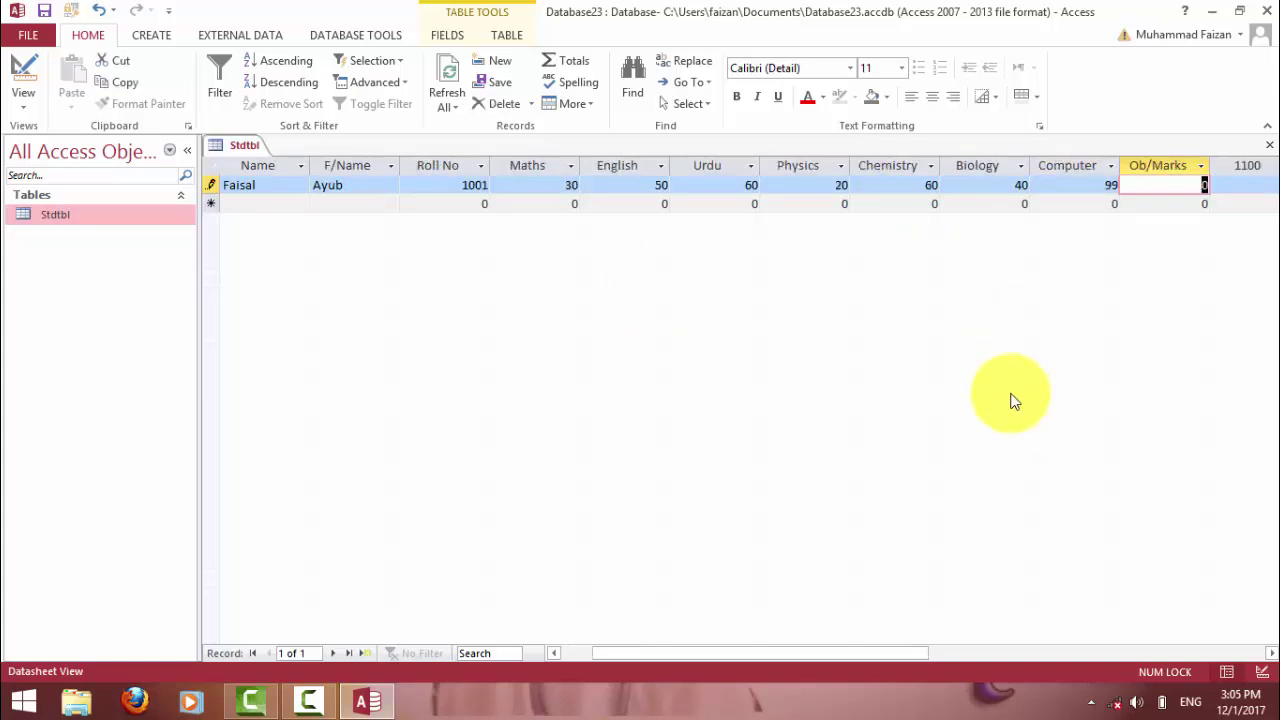
Clear the Ob/Marks cell and bring up Stdtbl's table options.
left_click_drag(876, 655, 968, 660)
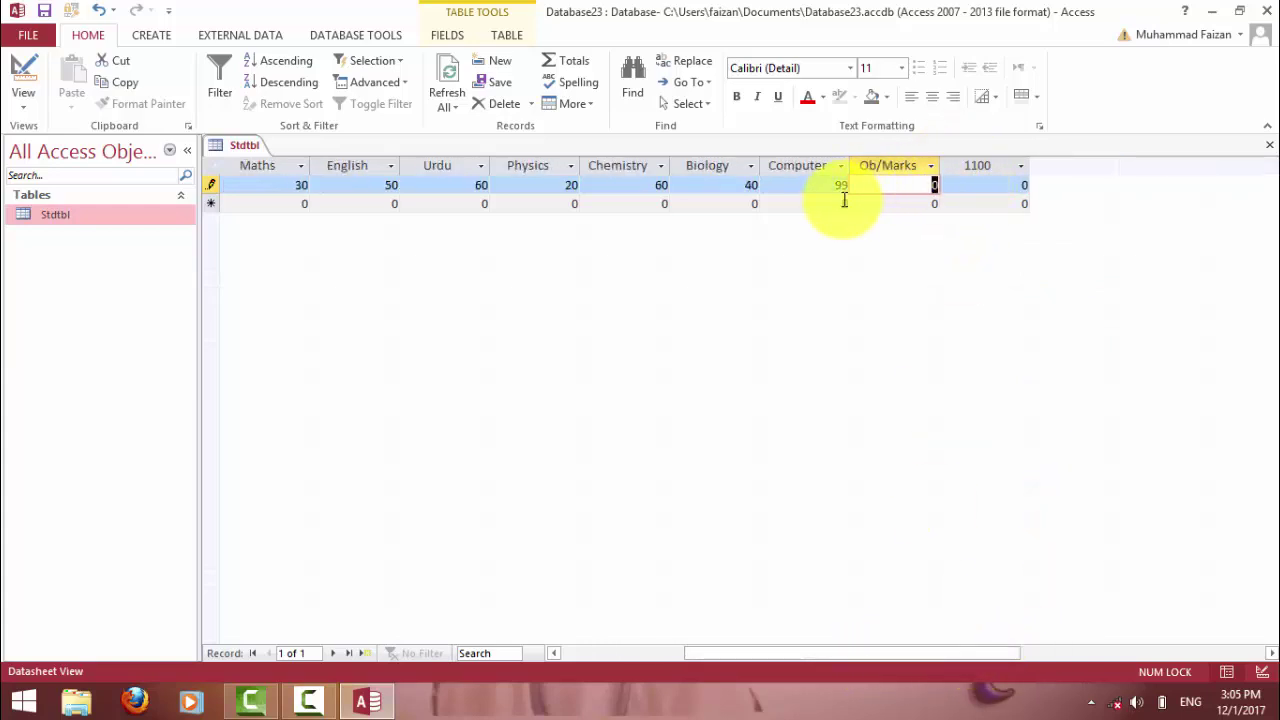
key("BackSpace")
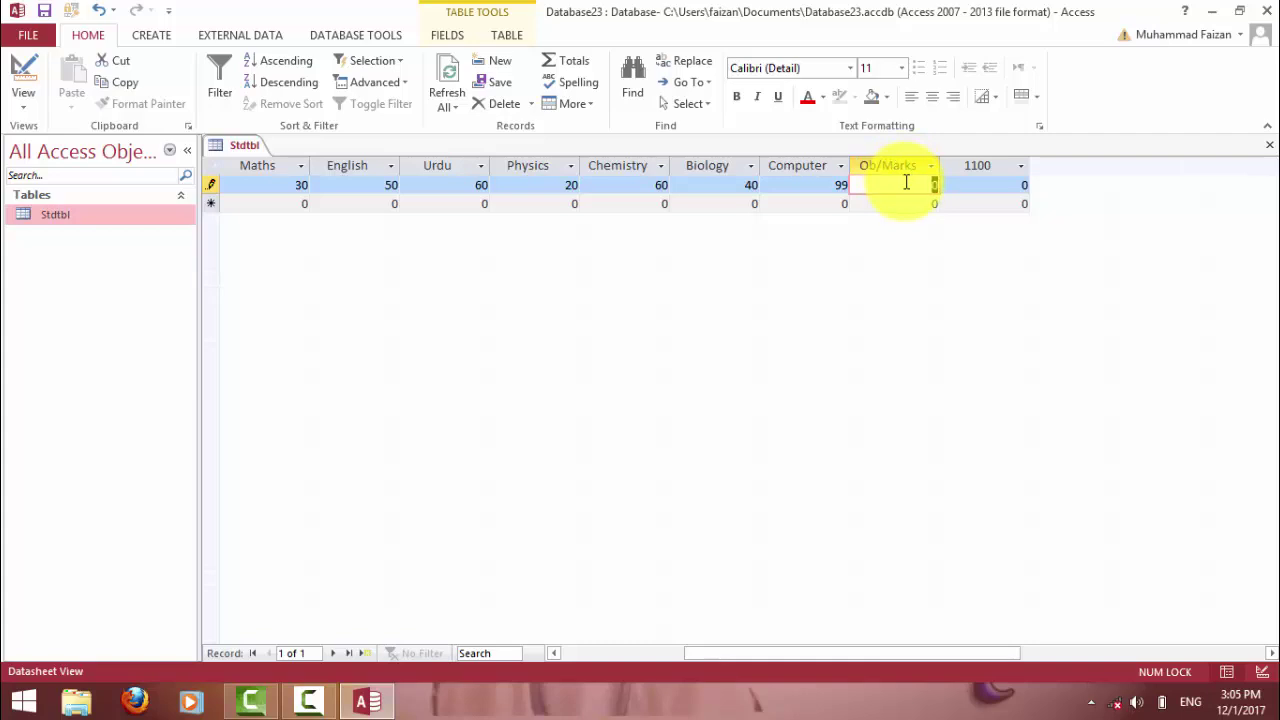
left_click(977, 185)
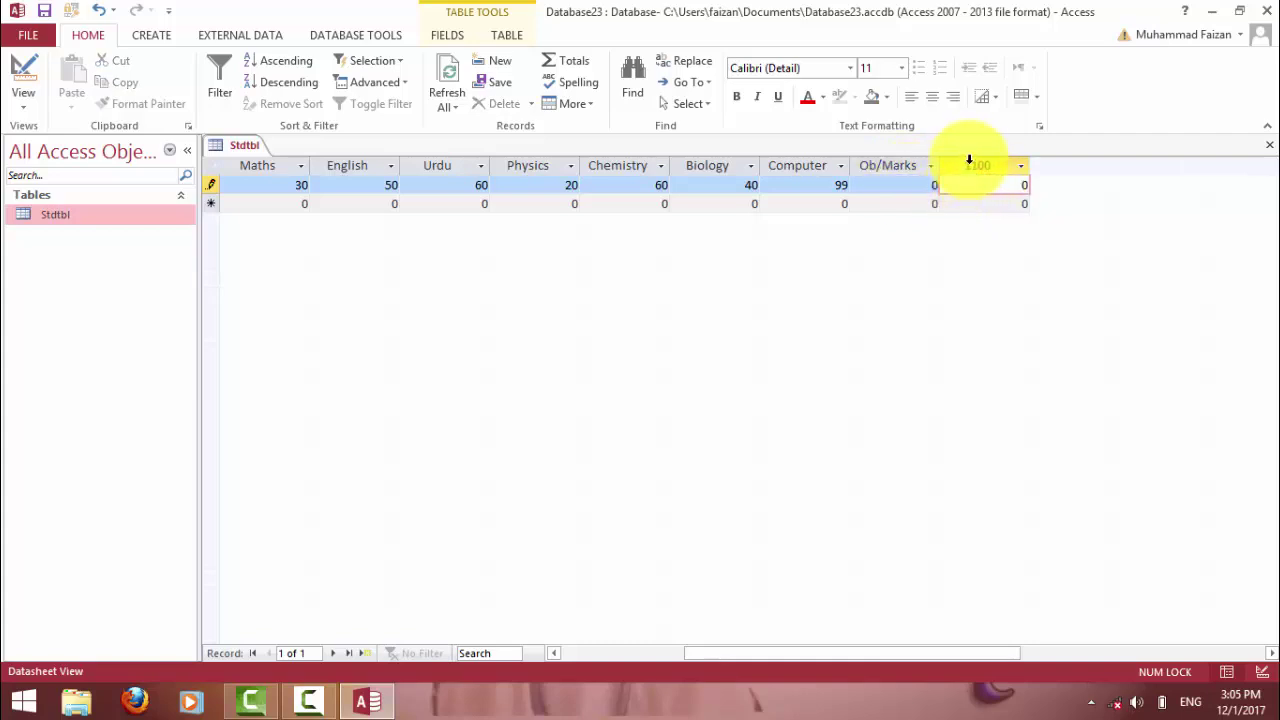
right_click(104, 212)
In Stdtbl design, clear Total Marks' caption, set its Default Value to 1100, and save.
left_click(137, 252)
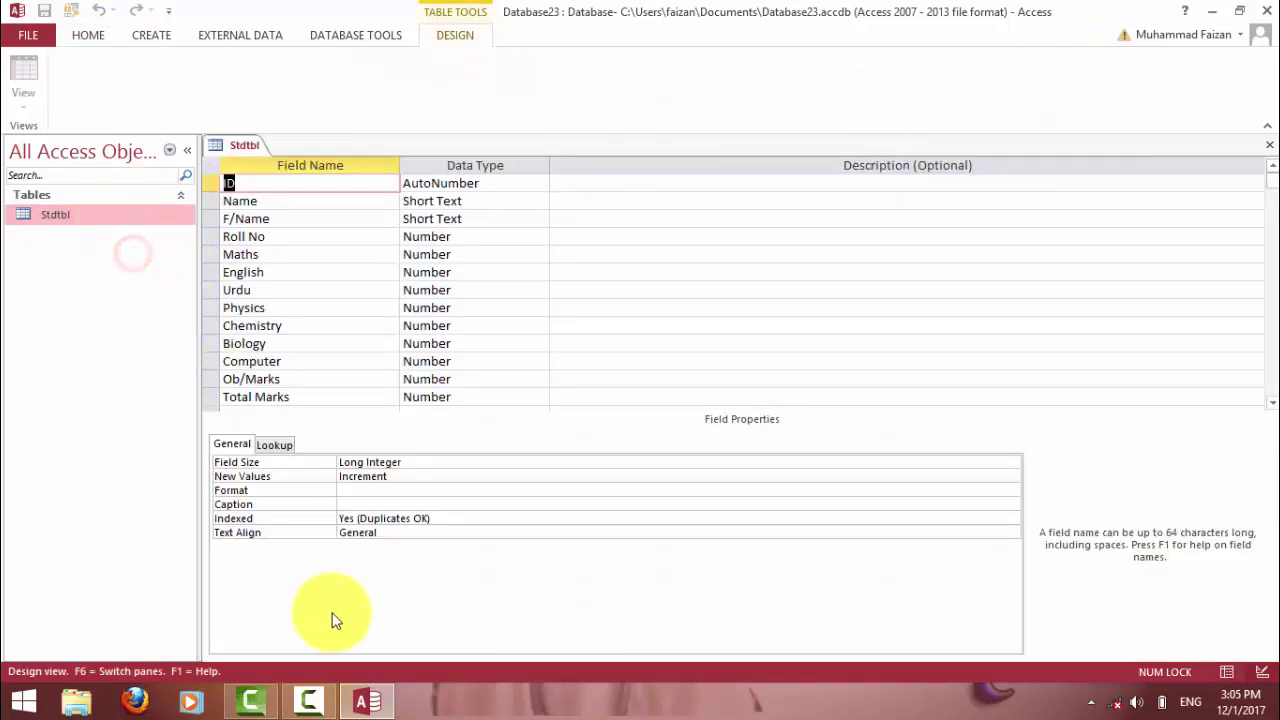
left_click(478, 397)
scroll(438, 401, "down", 4)
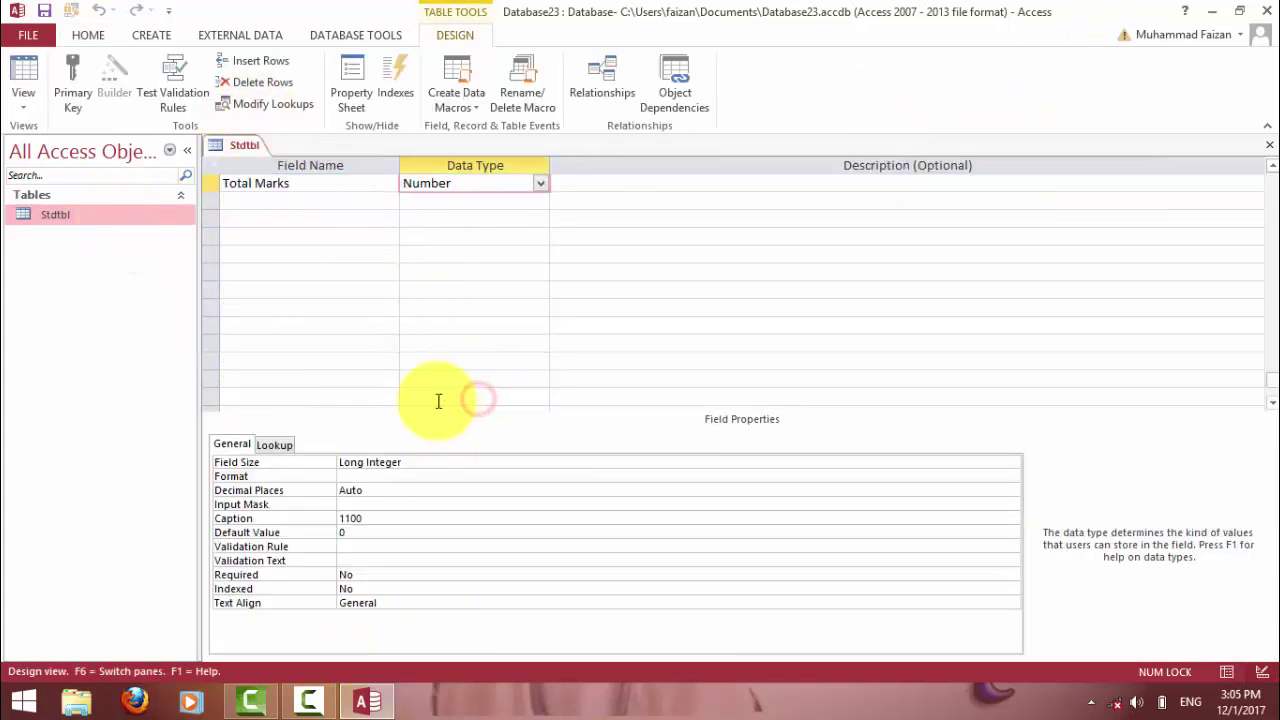
scroll(438, 401, "up", 3)
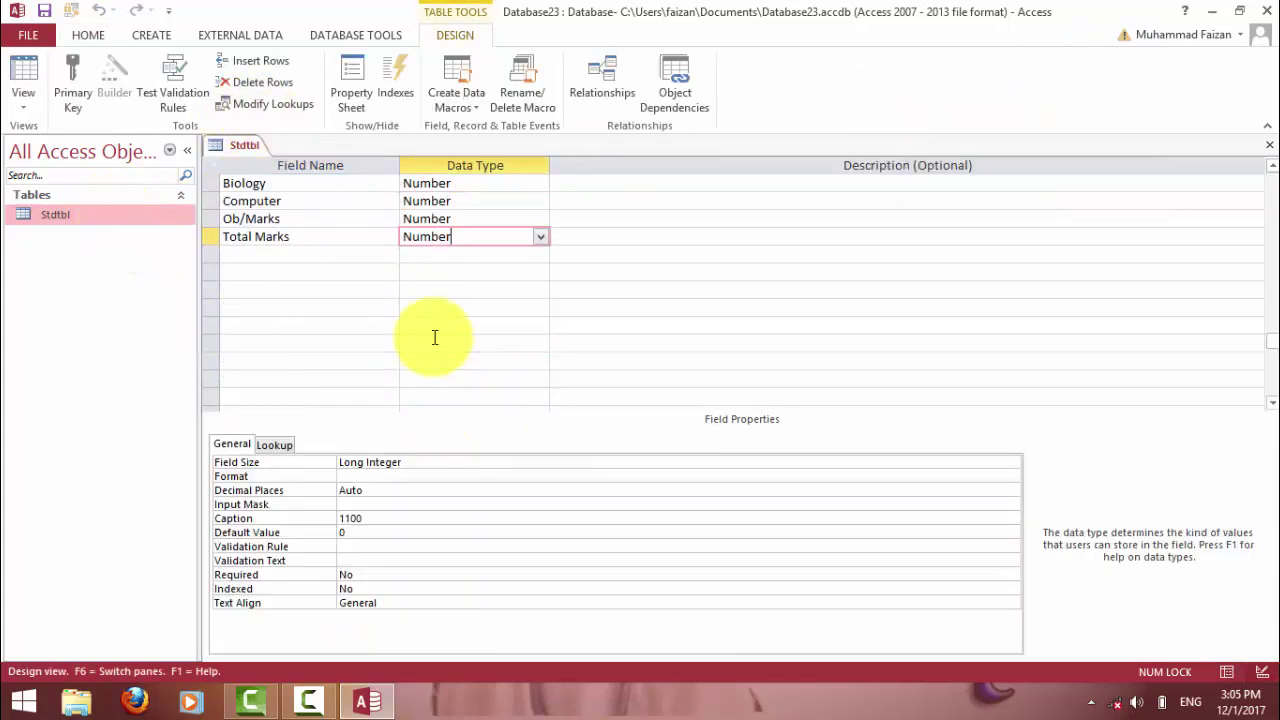
left_click(380, 518)
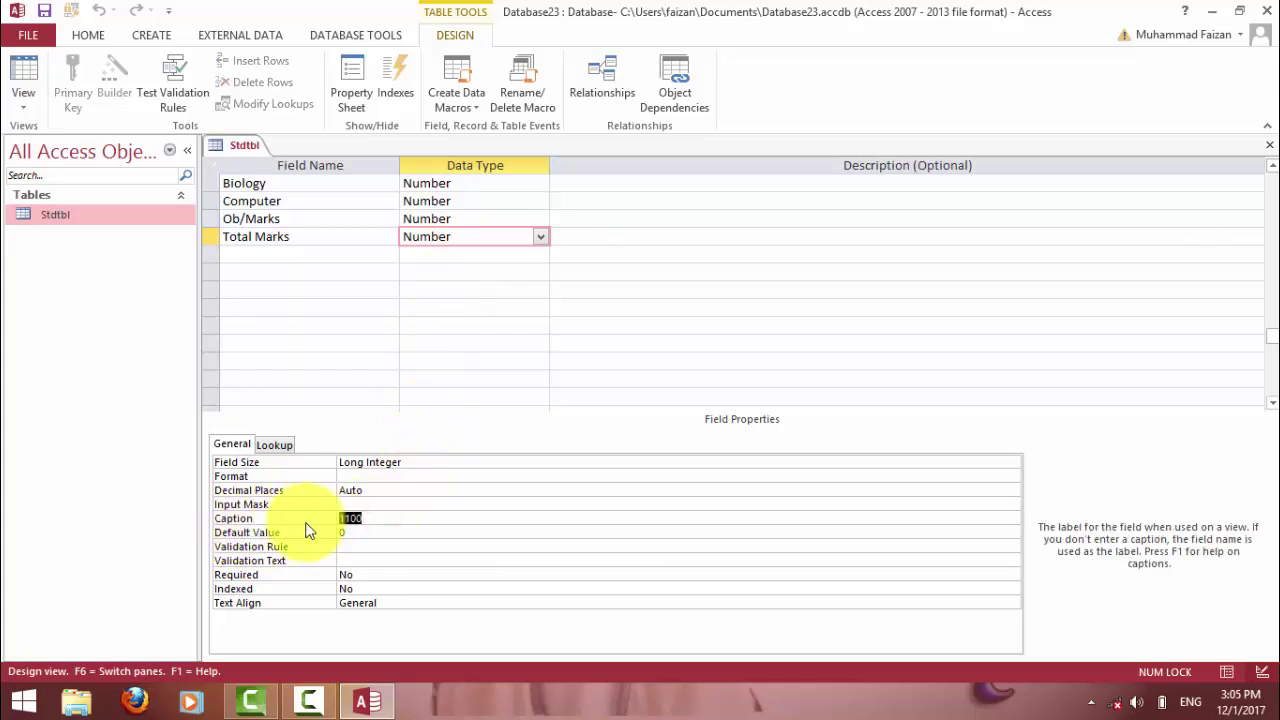
key("Delete")
left_click(366, 537)
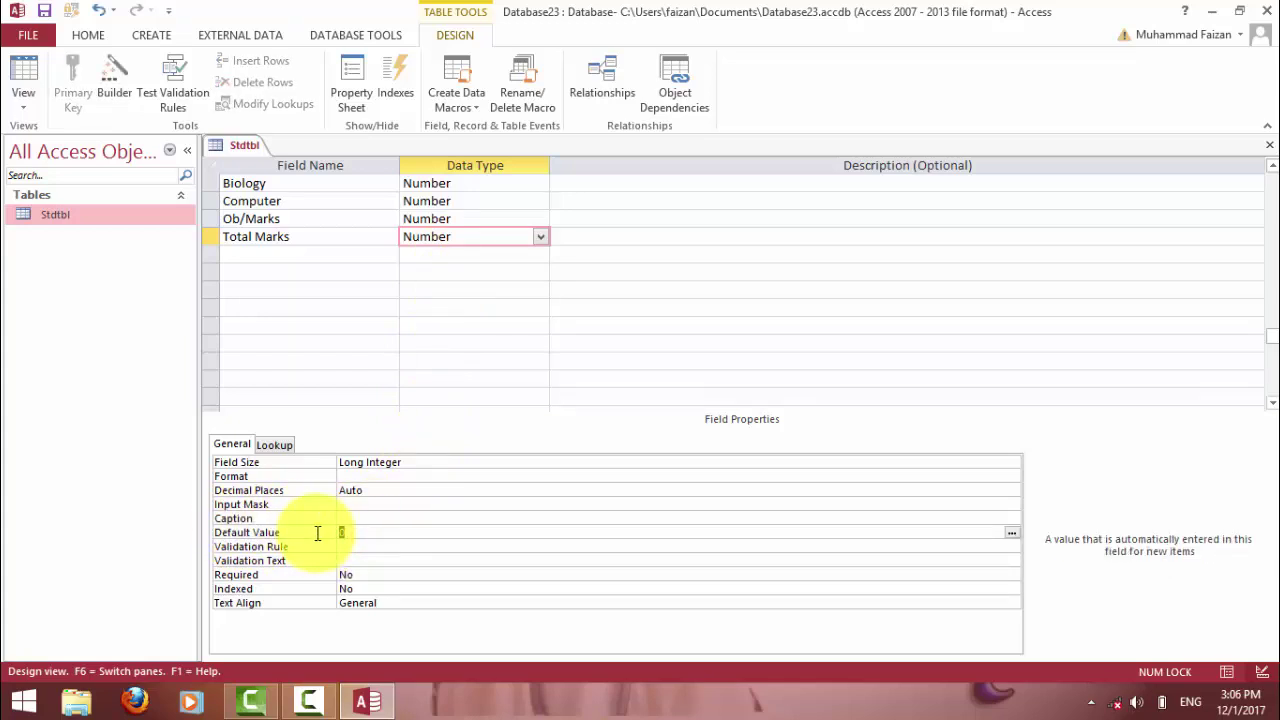
type("1100")
key("Return")
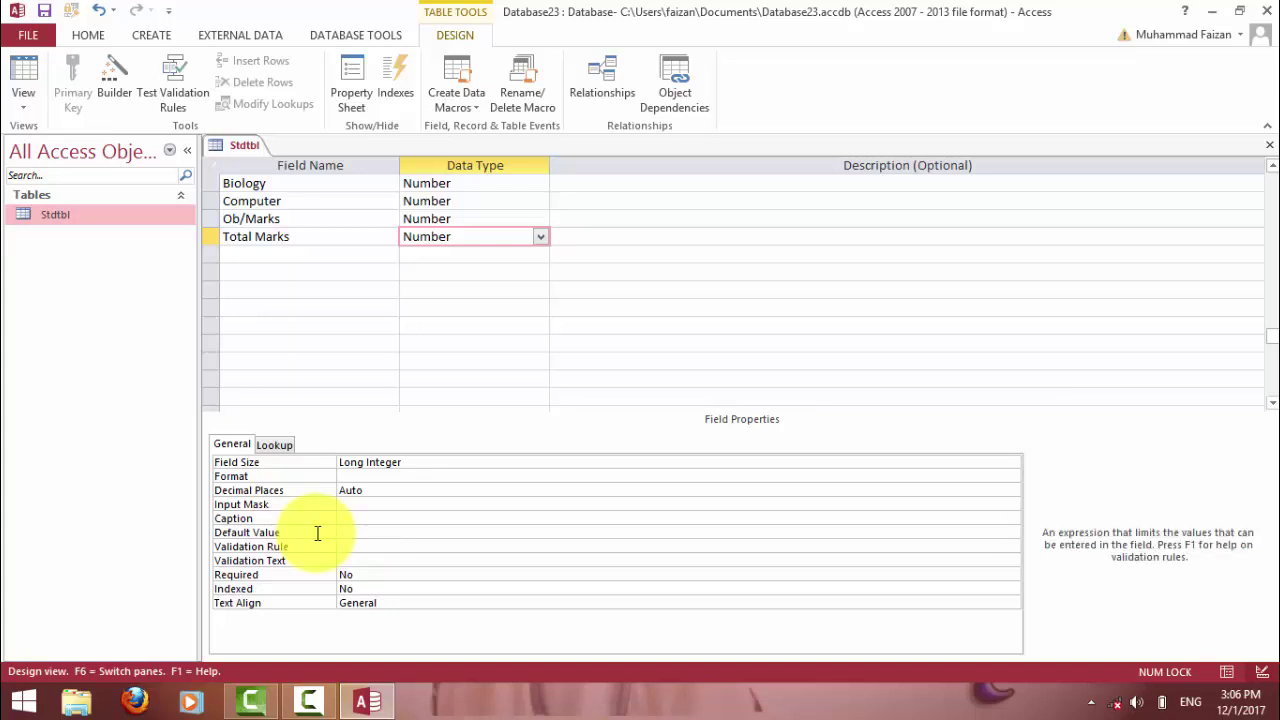
left_click(1269, 145)
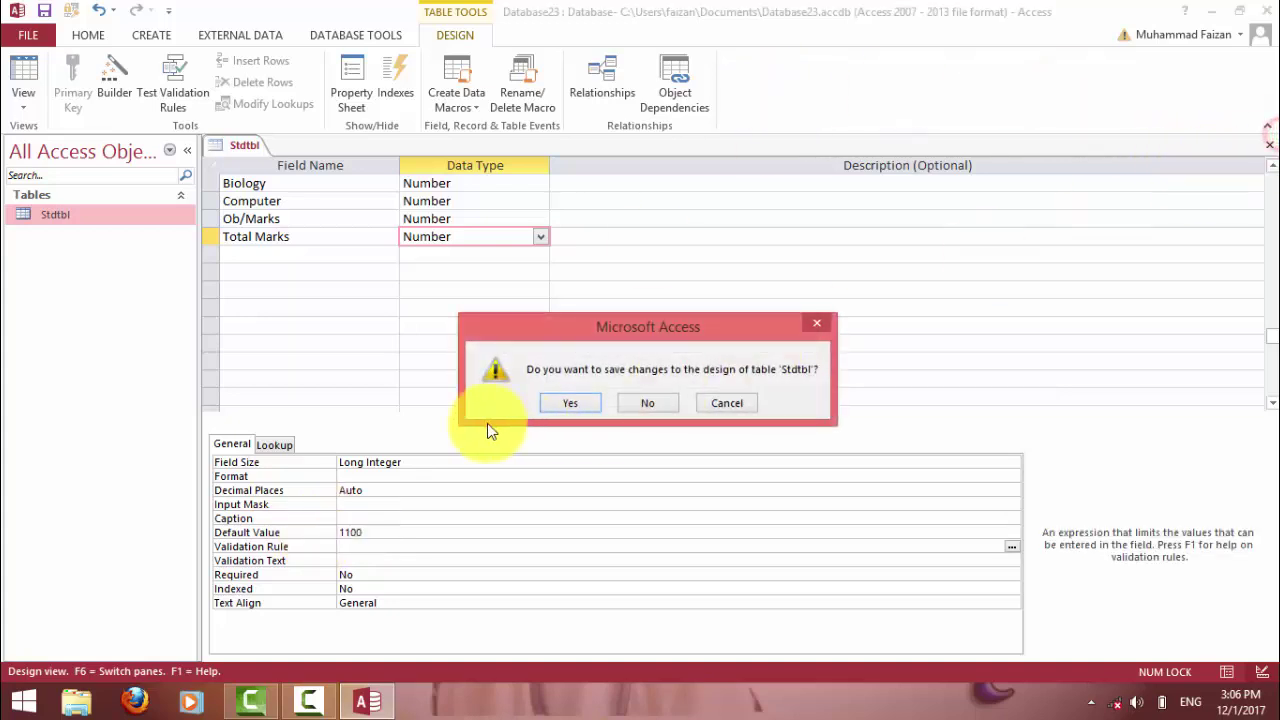
left_click(553, 402)
Open Stdtbl to check the Total Marks values, then close the datasheet.
double_click(117, 212)
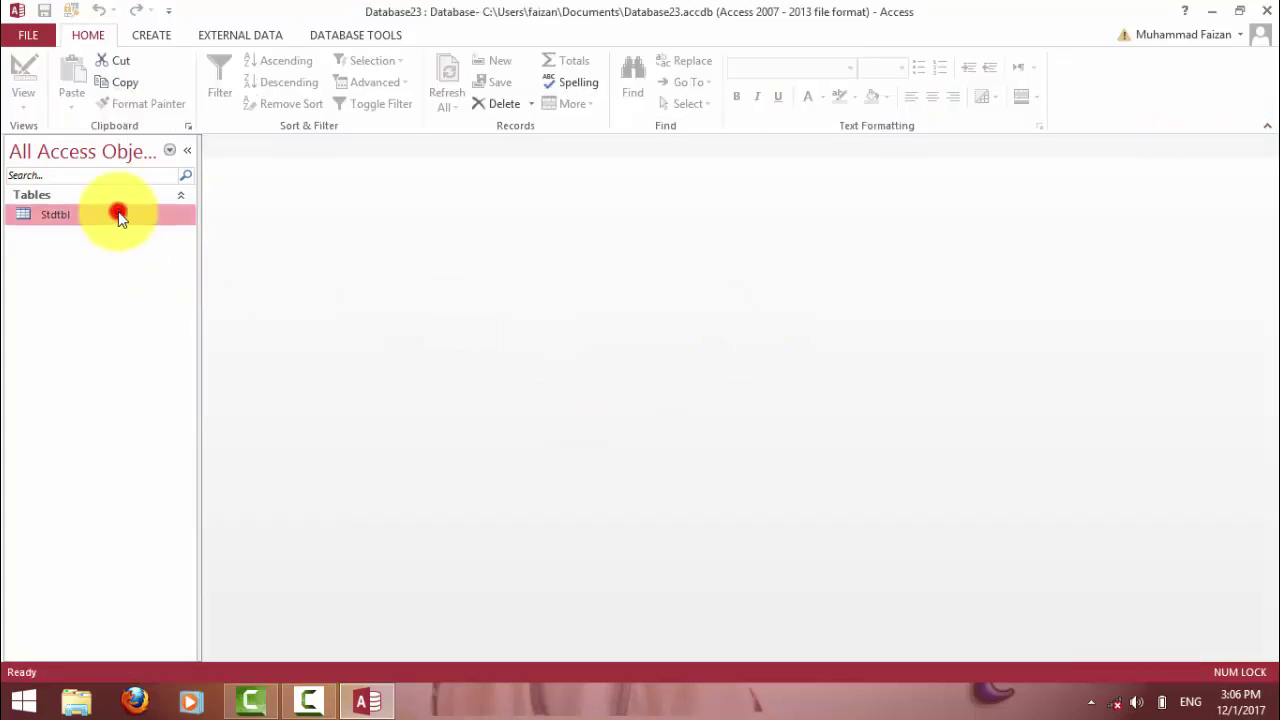
left_click_drag(560, 653, 823, 557)
left_click(549, 189)
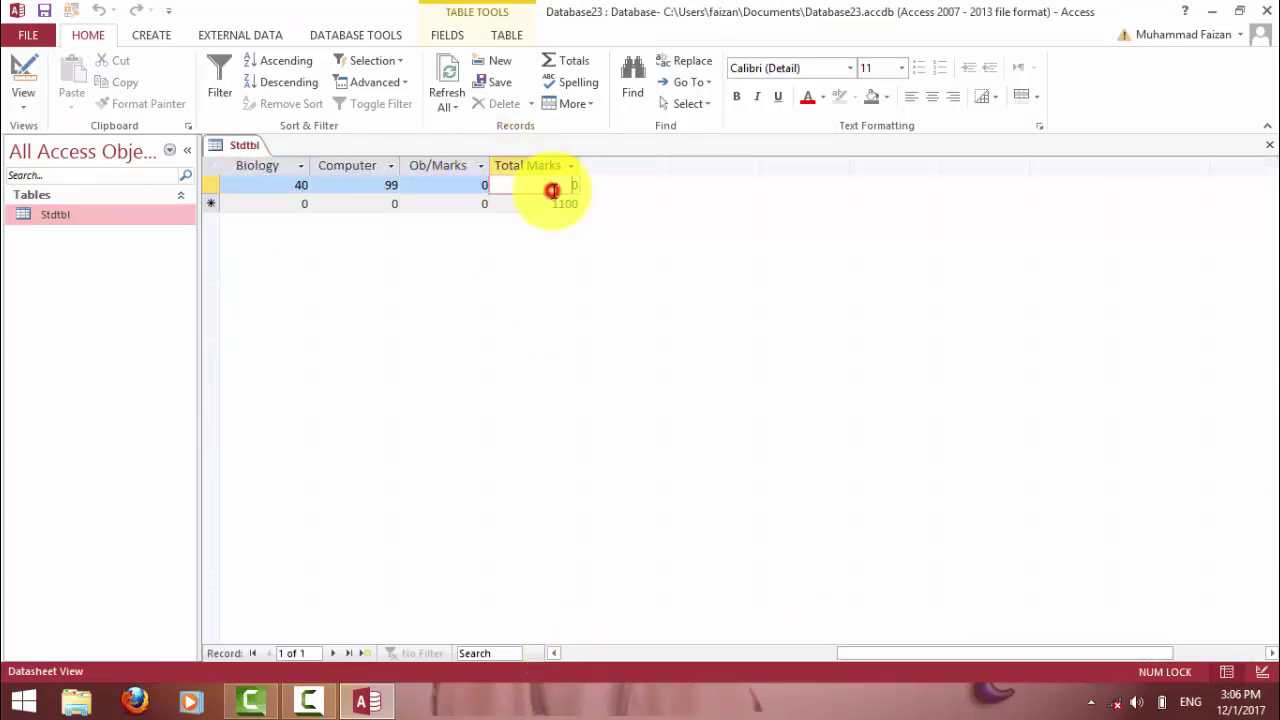
left_click(551, 205)
left_click_drag(892, 658, 669, 655)
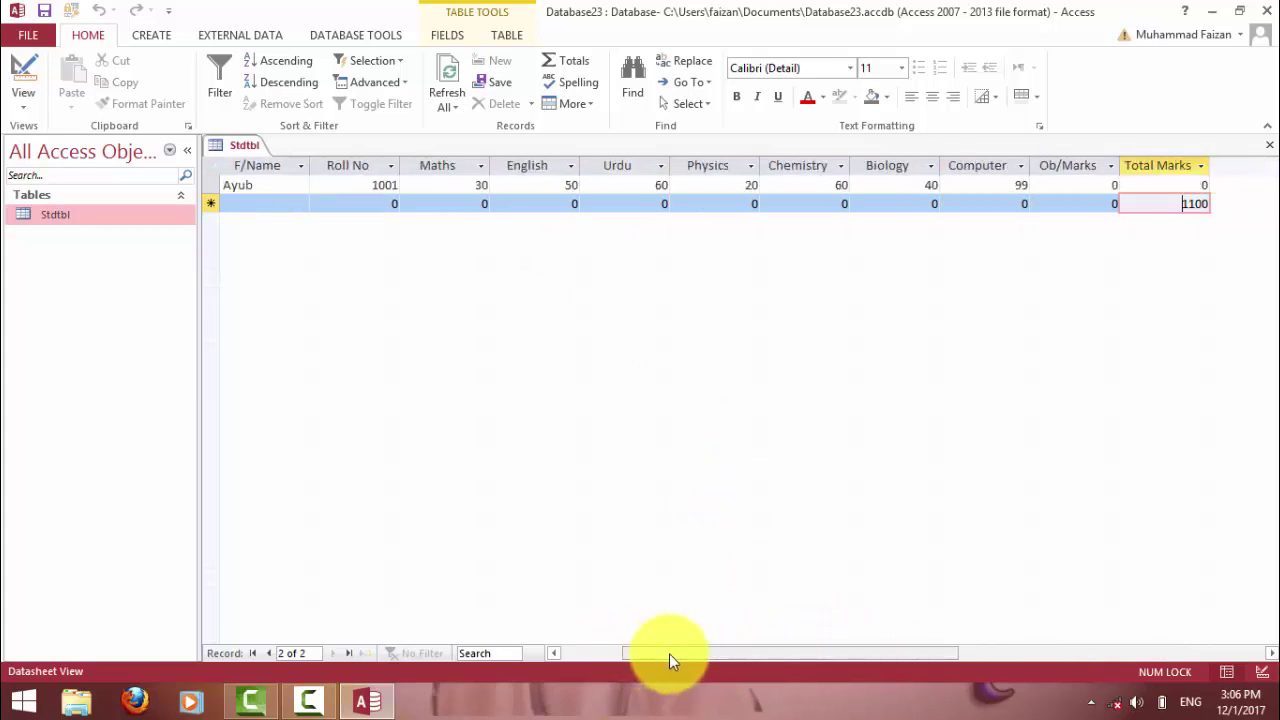
left_click(1068, 186)
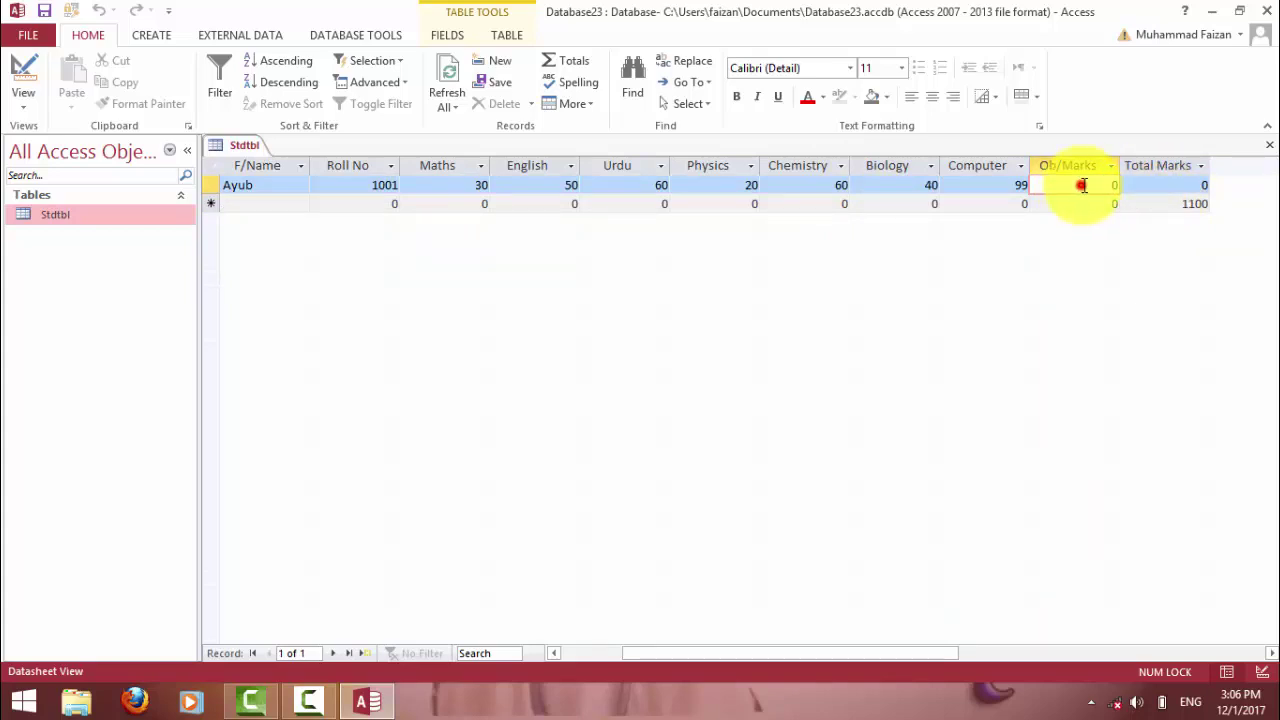
left_click(1184, 182)
left_click(1186, 186)
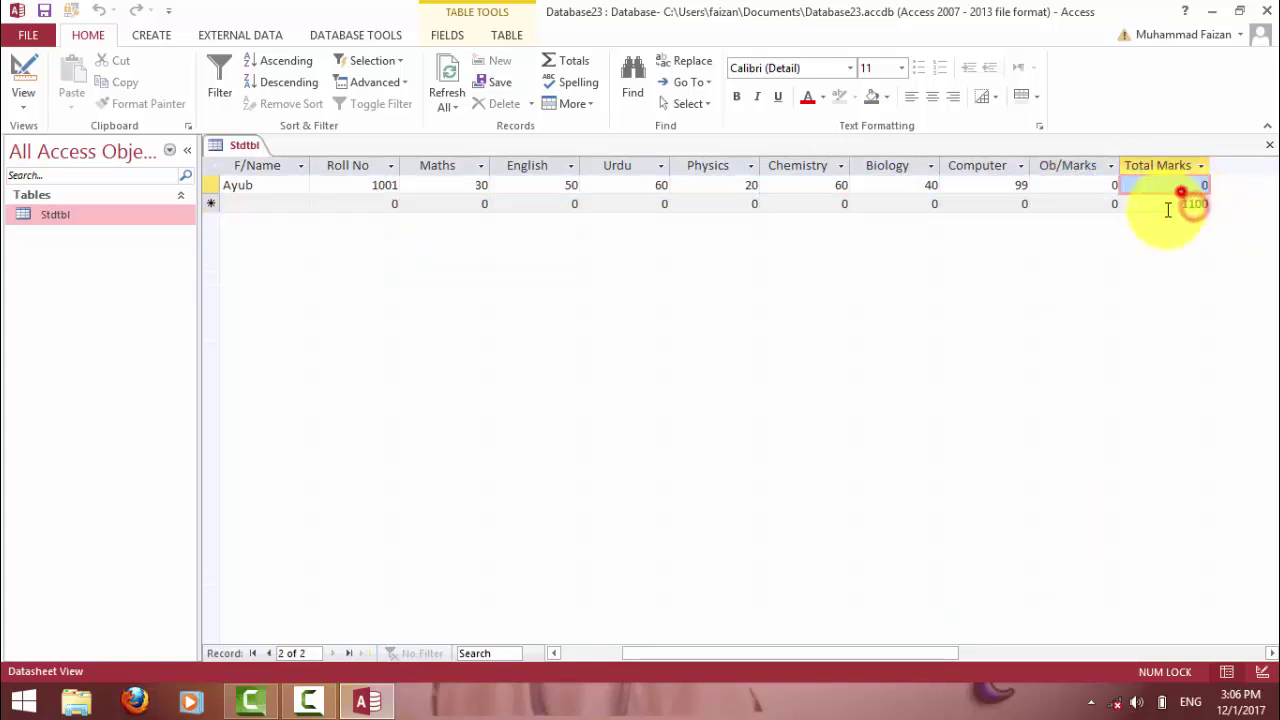
left_click(1078, 183)
key("Tab")
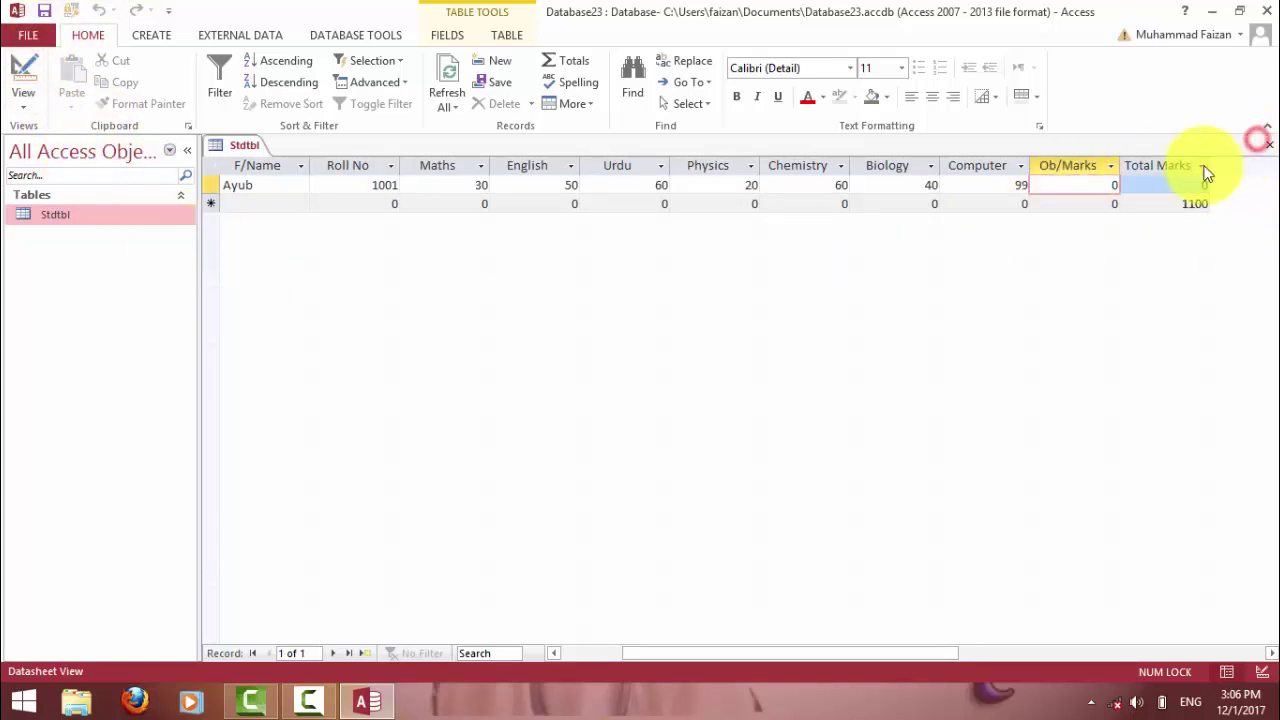
left_click(1268, 144)
Start a Query Design on Stdtbl and drag all fields, ID through Total Marks, into the grid.
left_click(152, 37)
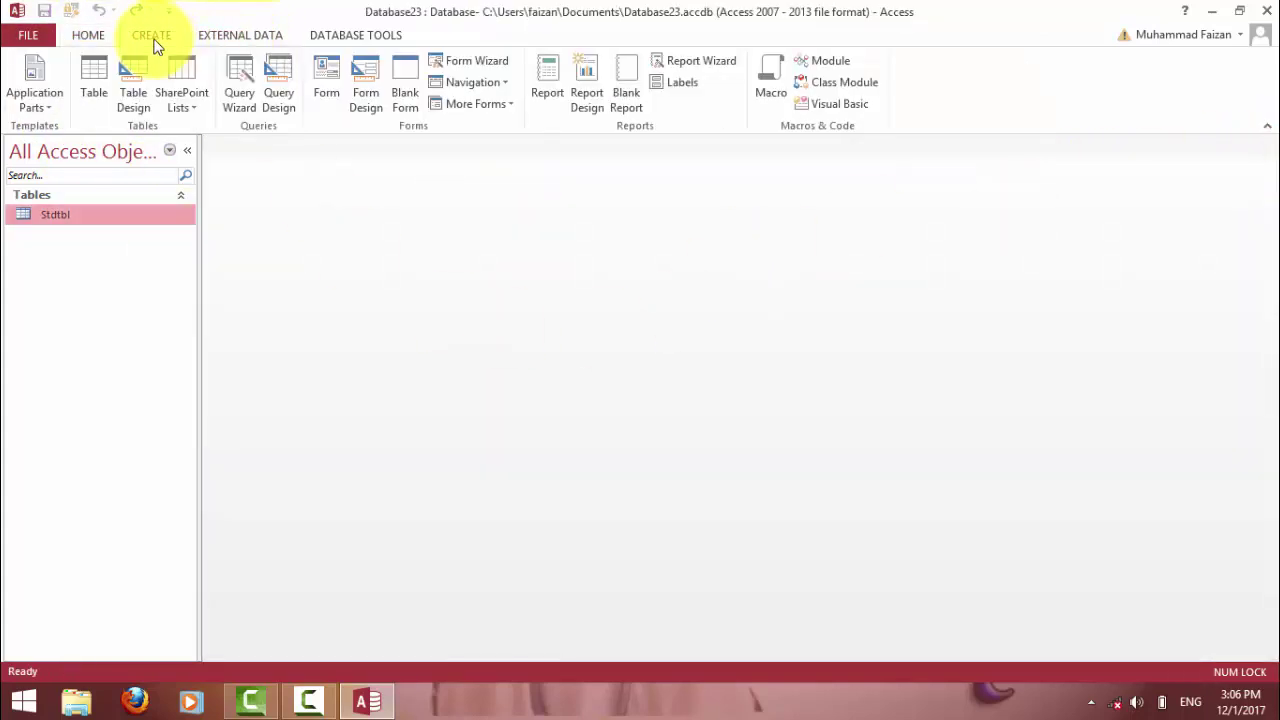
left_click(279, 95)
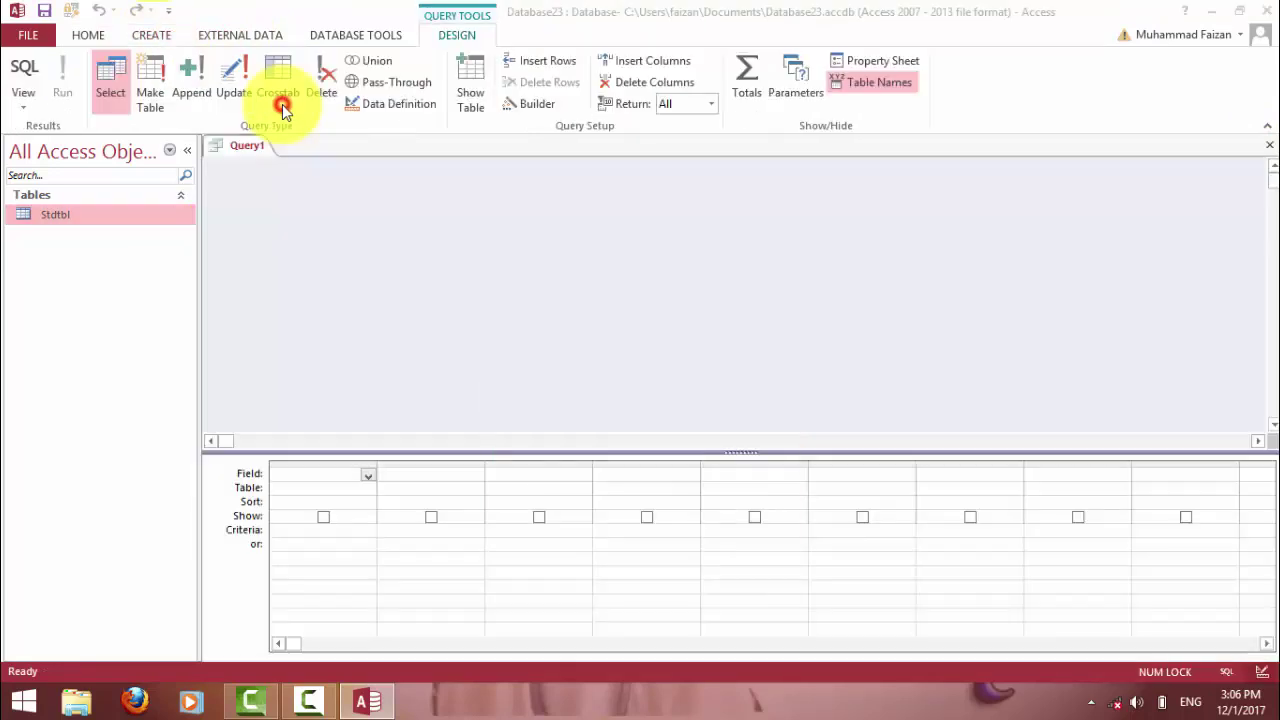
left_click(676, 657)
left_click(752, 658)
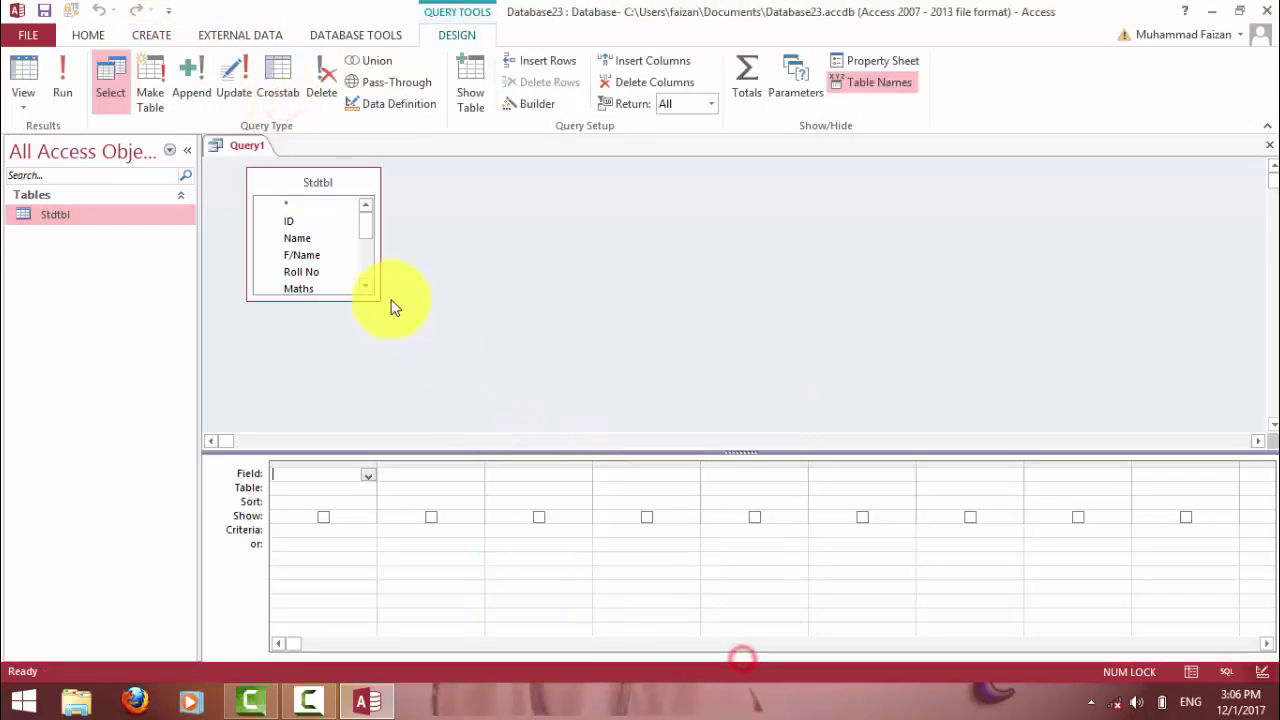
left_click(300, 222)
key("ctrl+a")
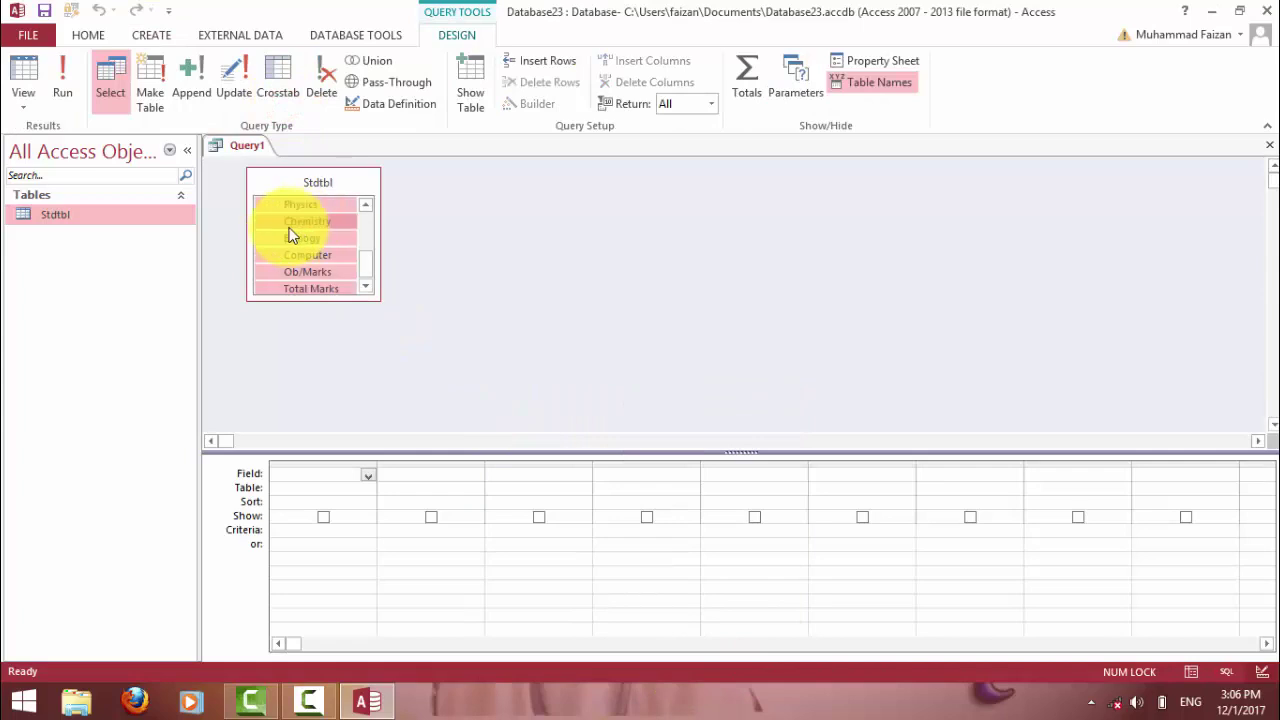
left_click_drag(281, 222, 325, 478)
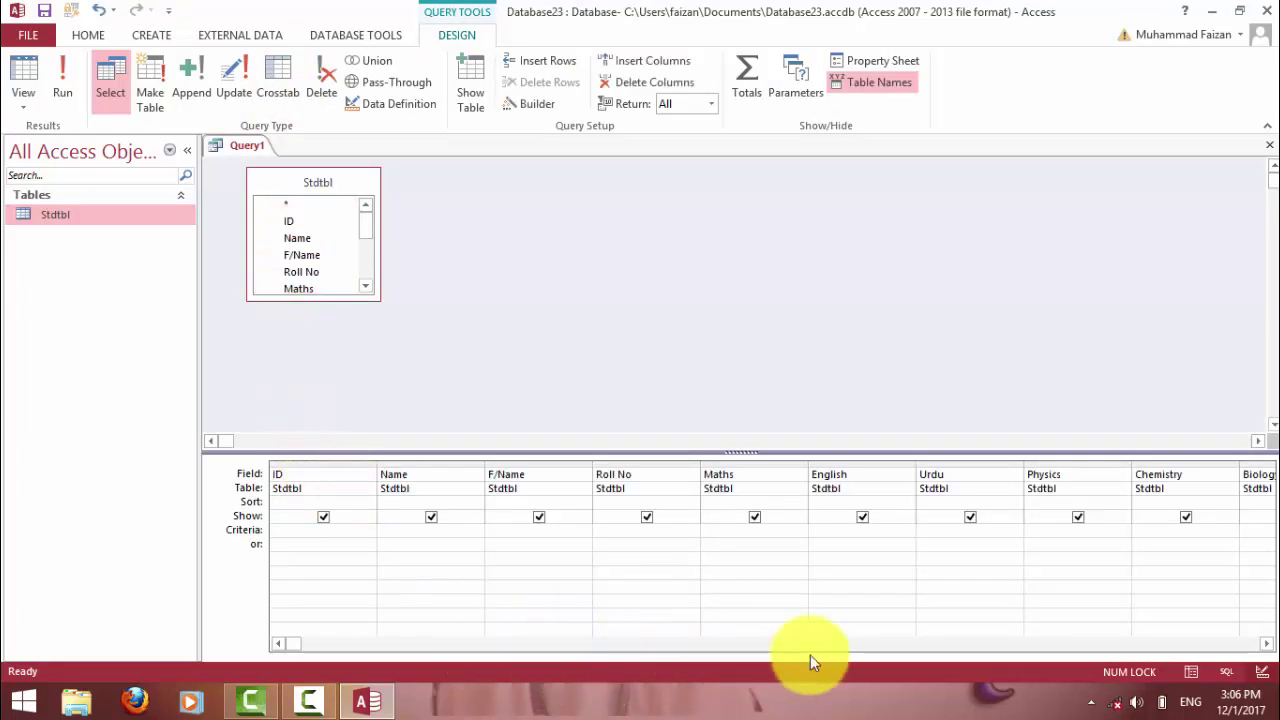
left_click(300, 644)
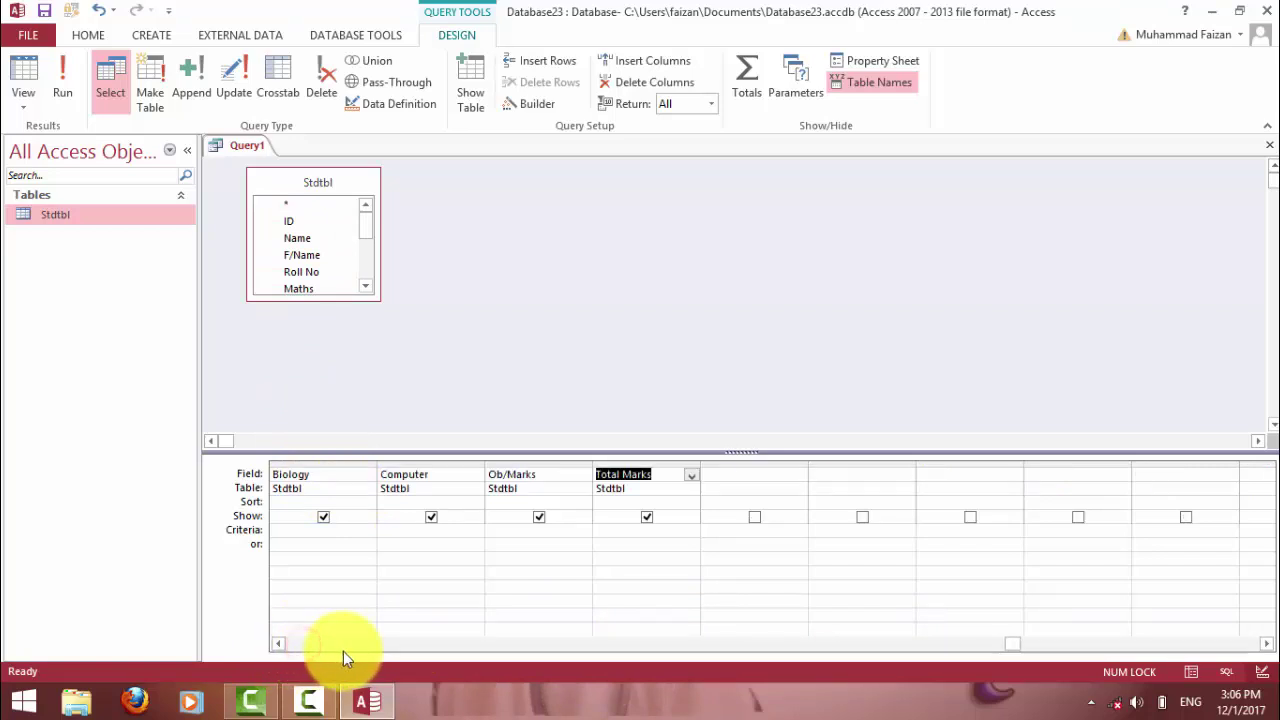
left_click(543, 472)
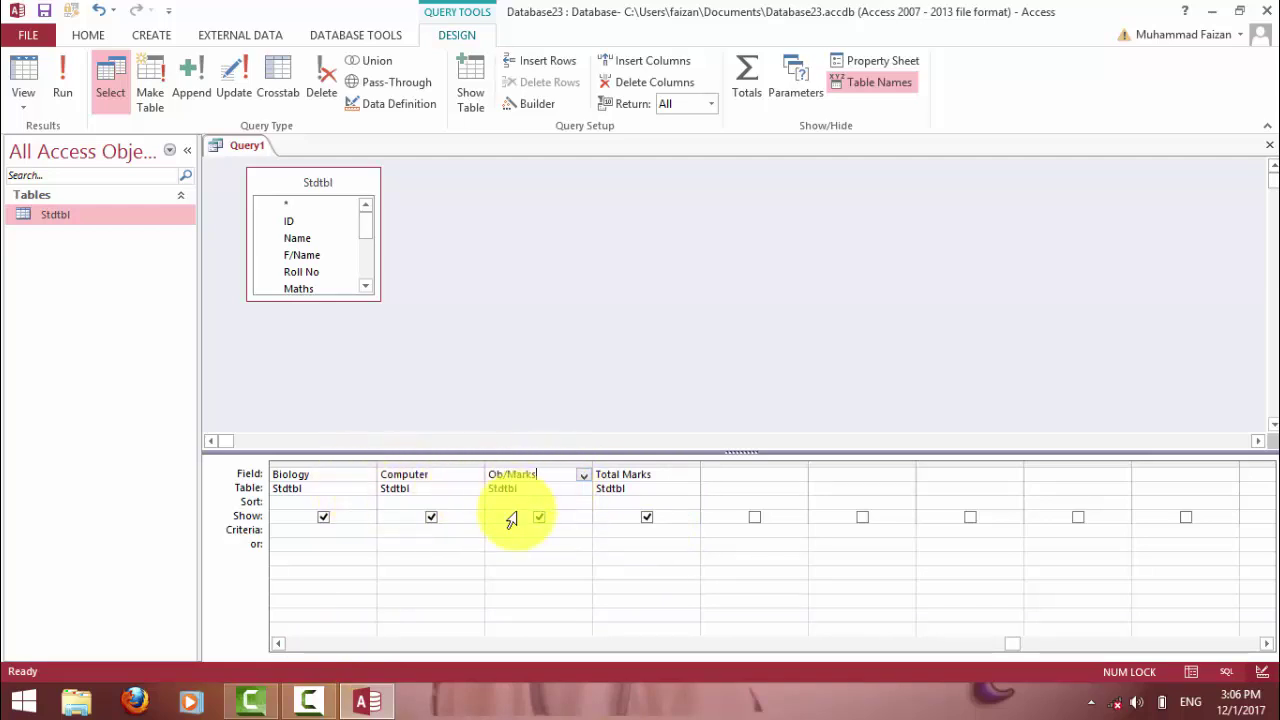
Set the Ob/Marks field to Ob/Marks: [Maths]+[English]+[Urdu]+[Physics]+[Chemistry]+[Biology]+[Computer].
type(": [")
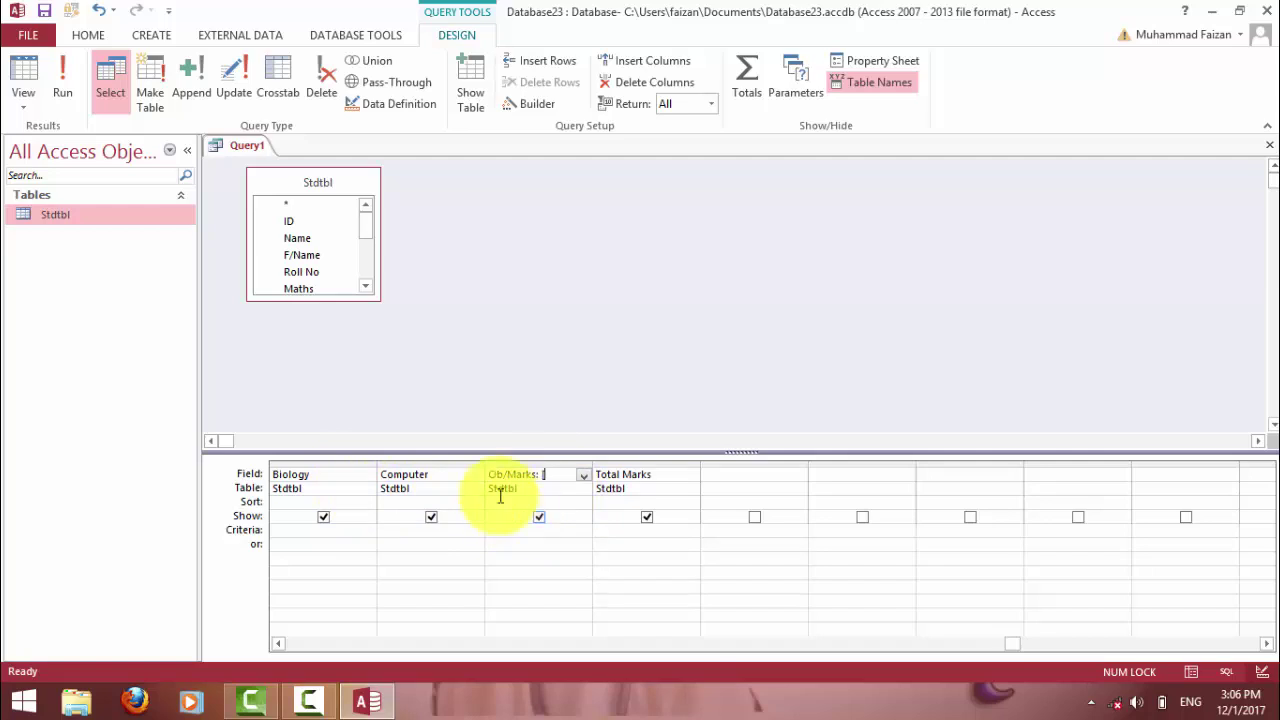
left_click_drag(367, 223, 367, 249)
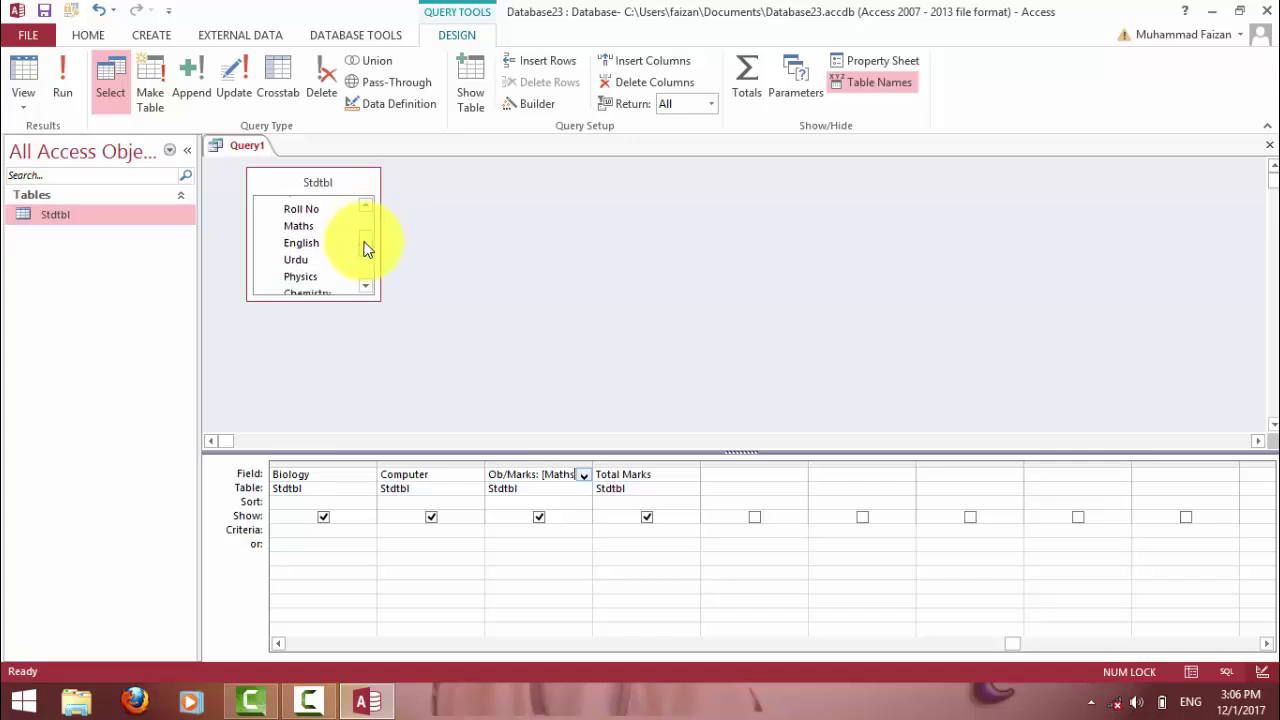
type("]")
type("+[Engl")
type("ish]+")
type("Urdu")
type("+Phy")
type("sics+")
type("Chemist")
type("ry+")
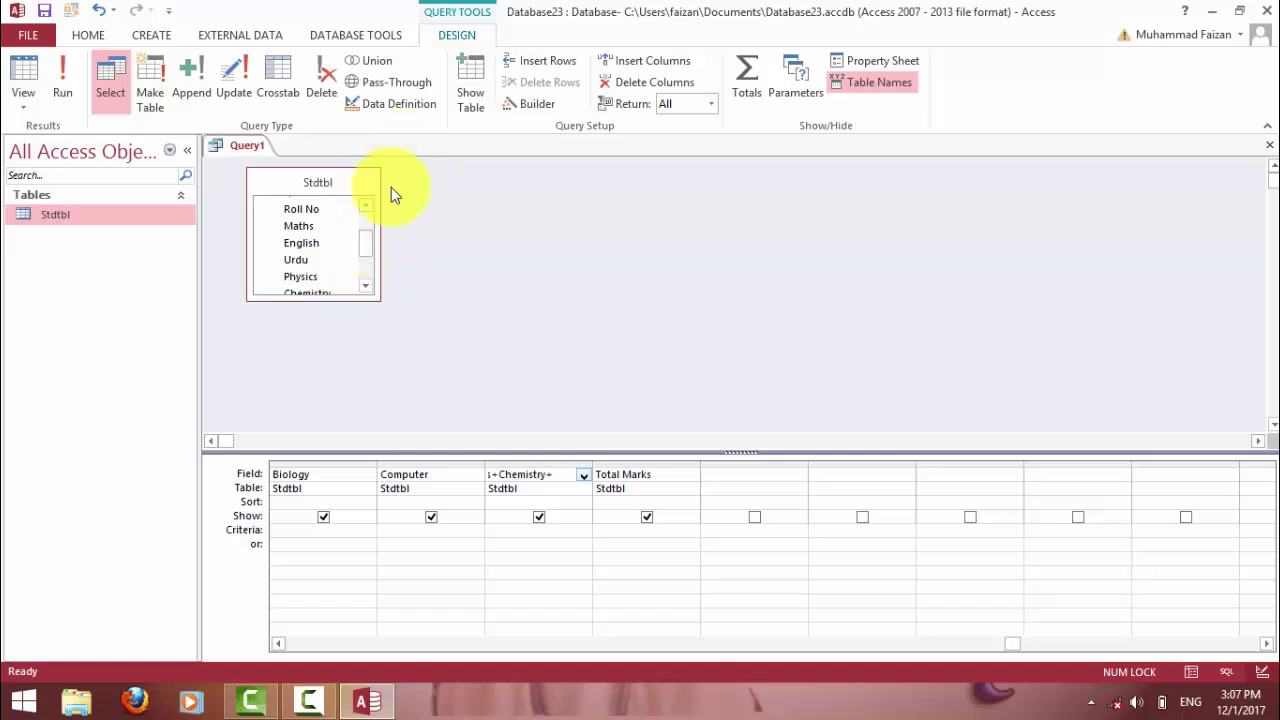
left_click_drag(367, 245, 364, 270)
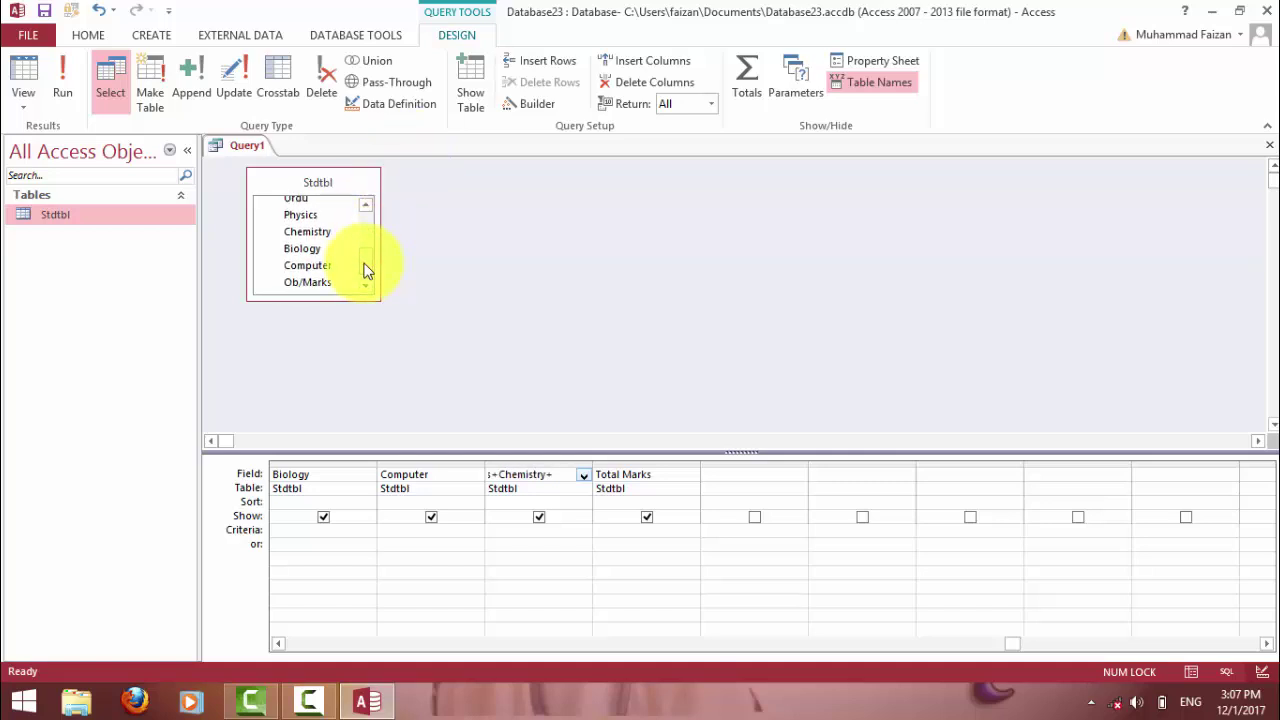
type("Biology")
type("+Computer")
key("Return")
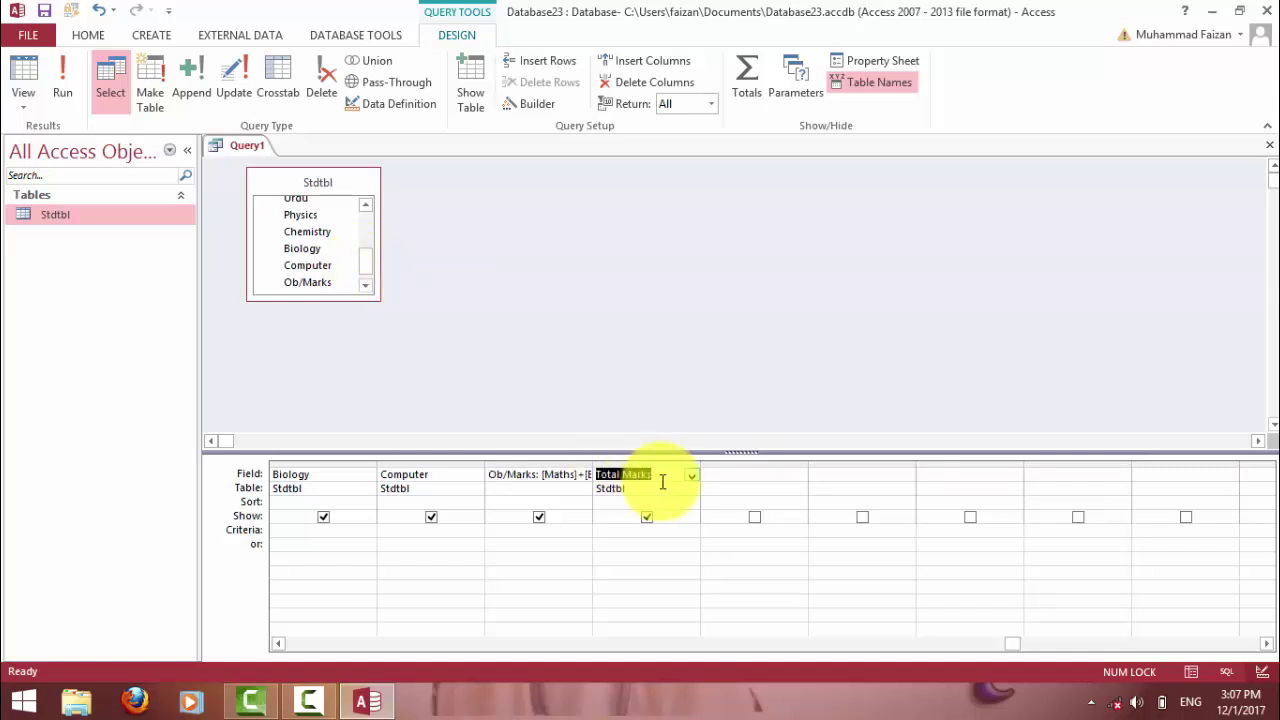
Run the query and change the first student's Biology mark to 70.
left_click(64, 76)
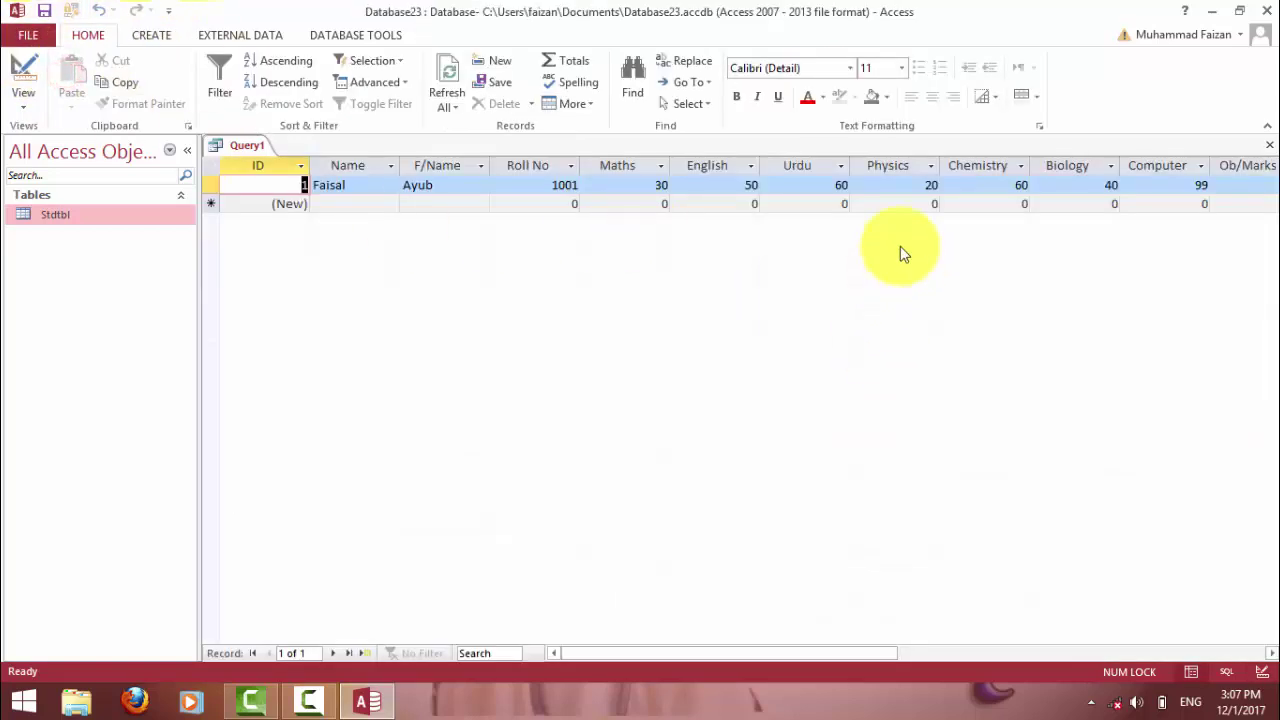
left_click_drag(842, 655, 930, 651)
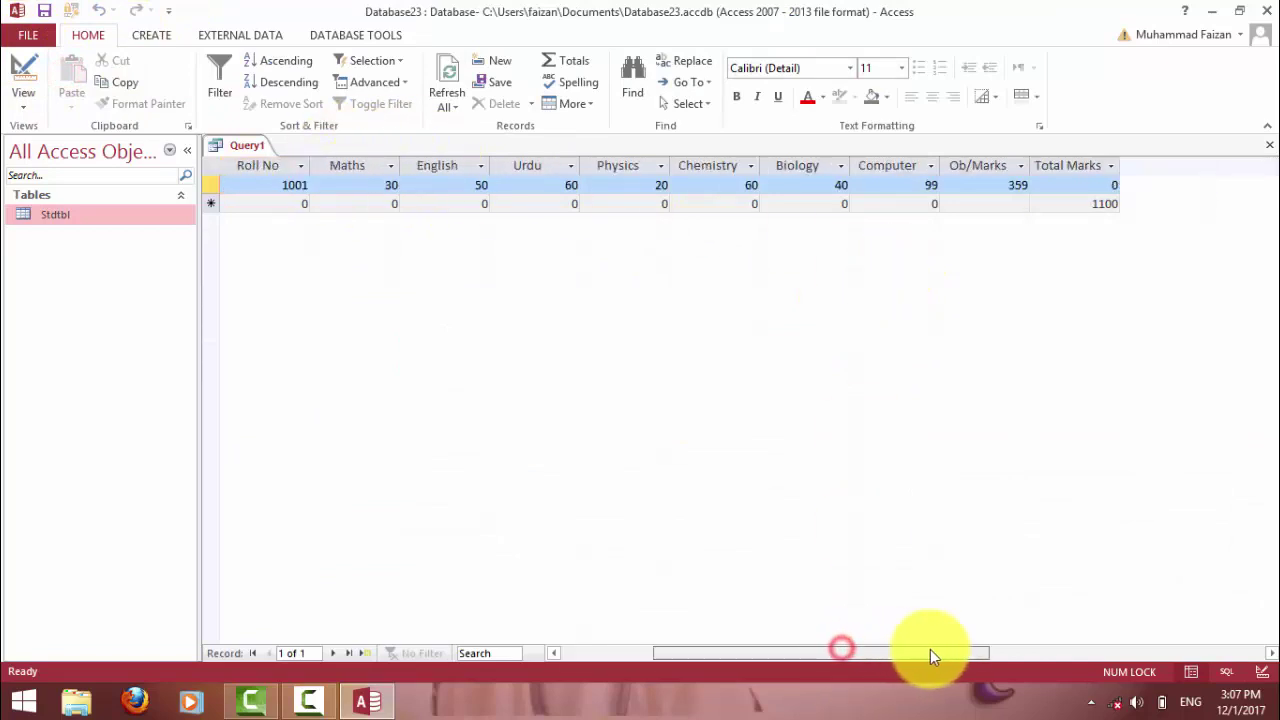
left_click(1005, 186)
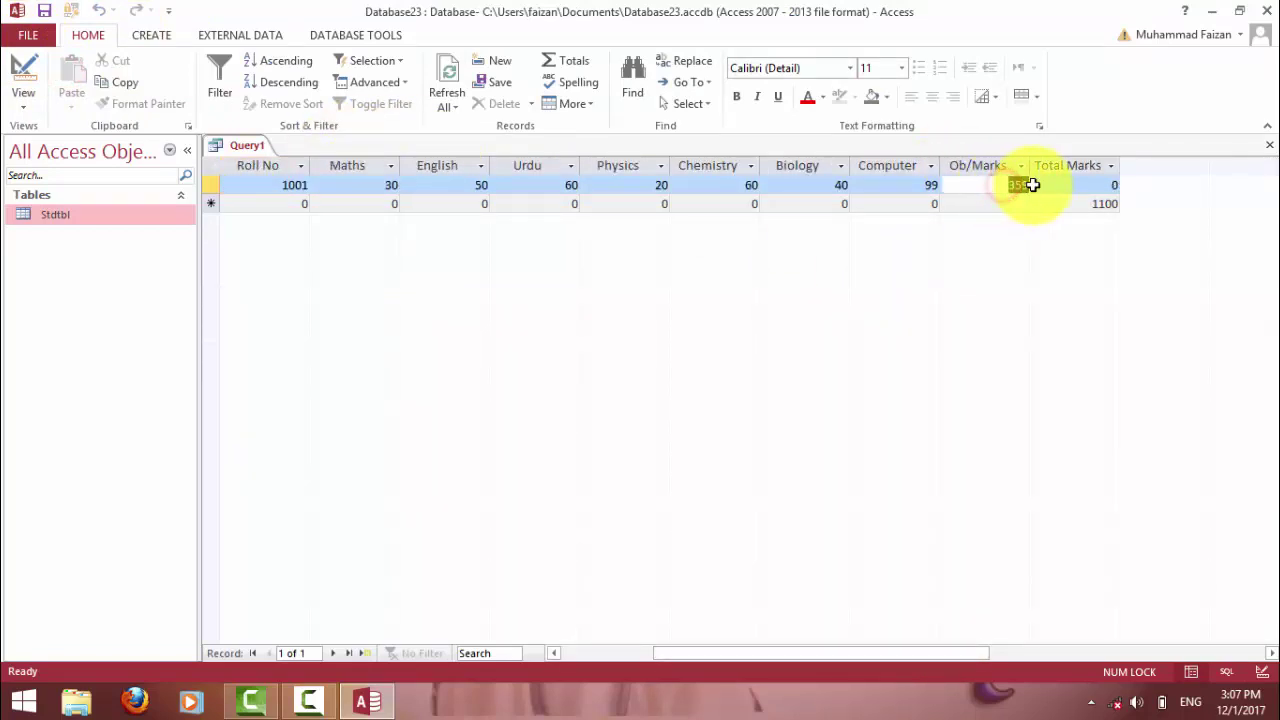
double_click(848, 186)
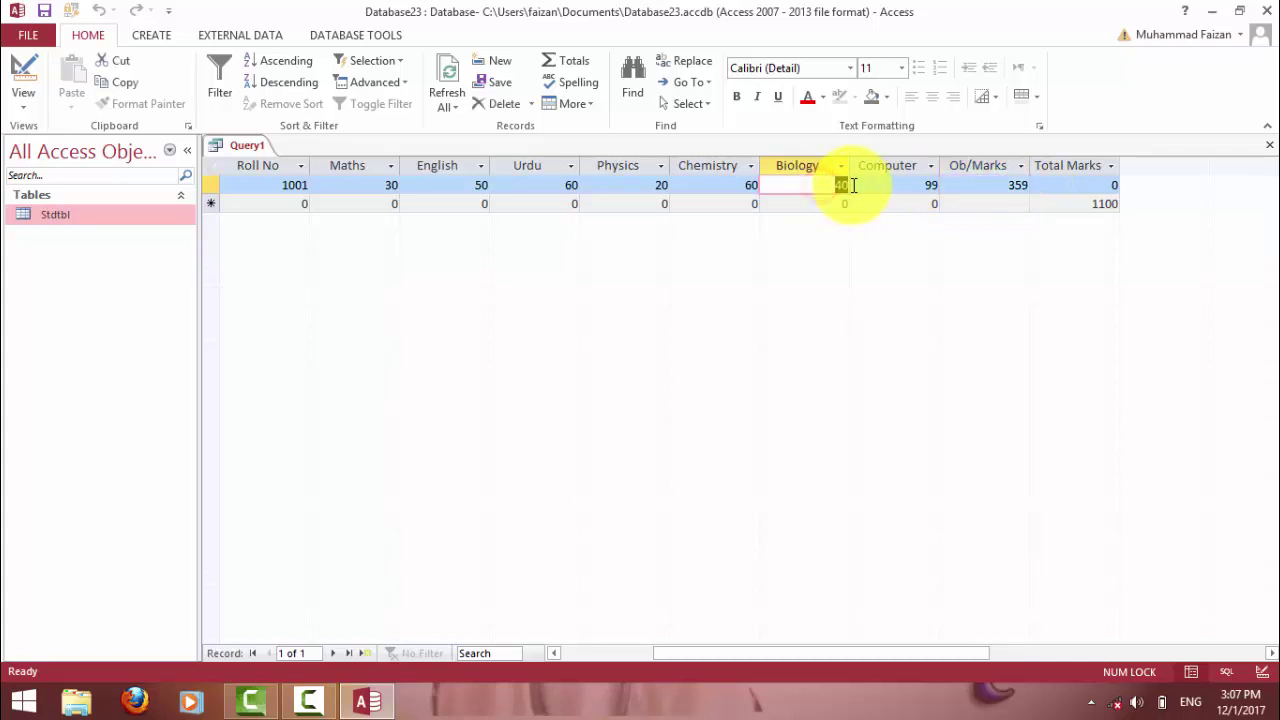
type("500")
key("Tab")
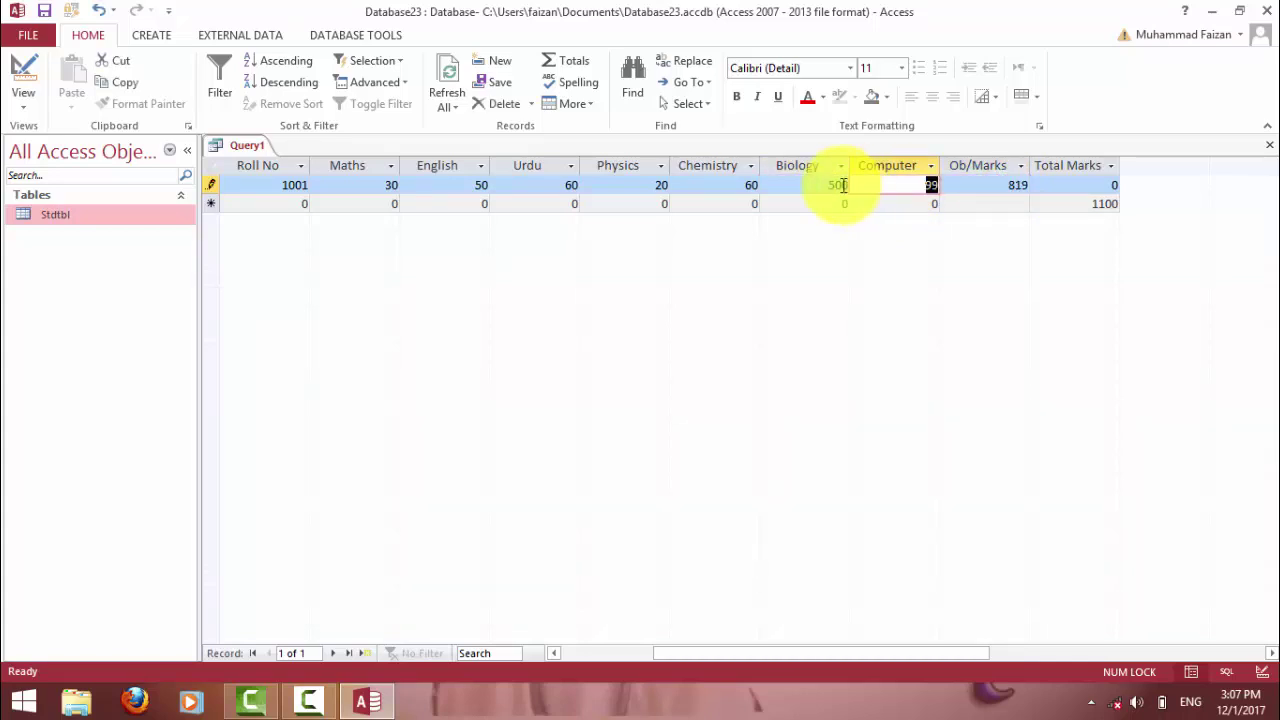
left_click(818, 190)
left_click_drag(818, 190, 848, 186)
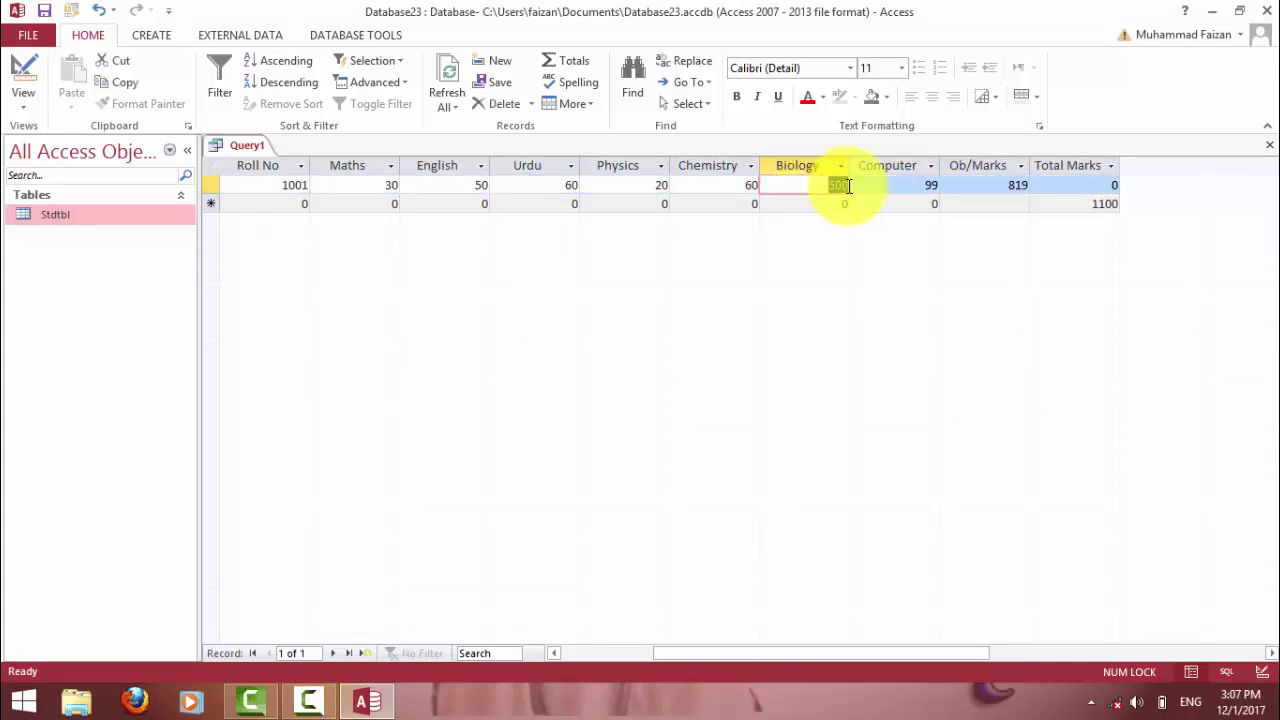
type("70")
key("Tab")
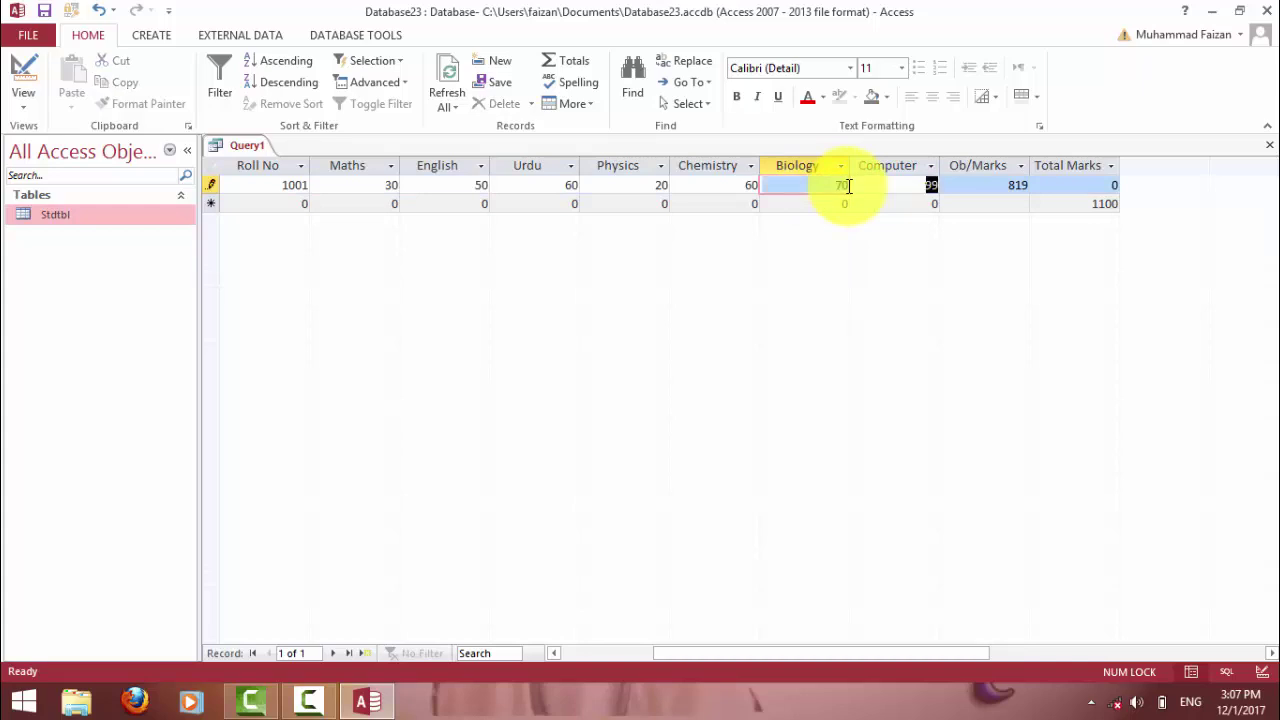
Enter 1100 as the first student's Total Marks and save the record.
left_click(990, 185)
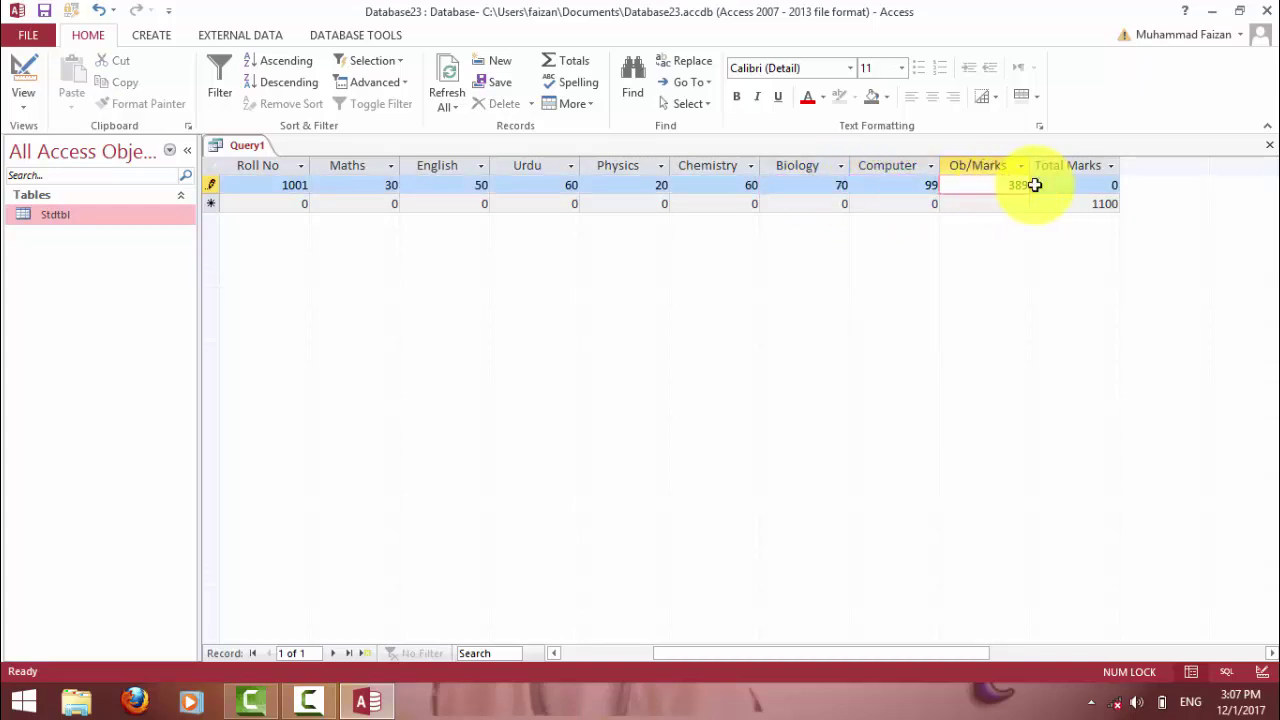
left_click(1077, 202)
left_click(1068, 185)
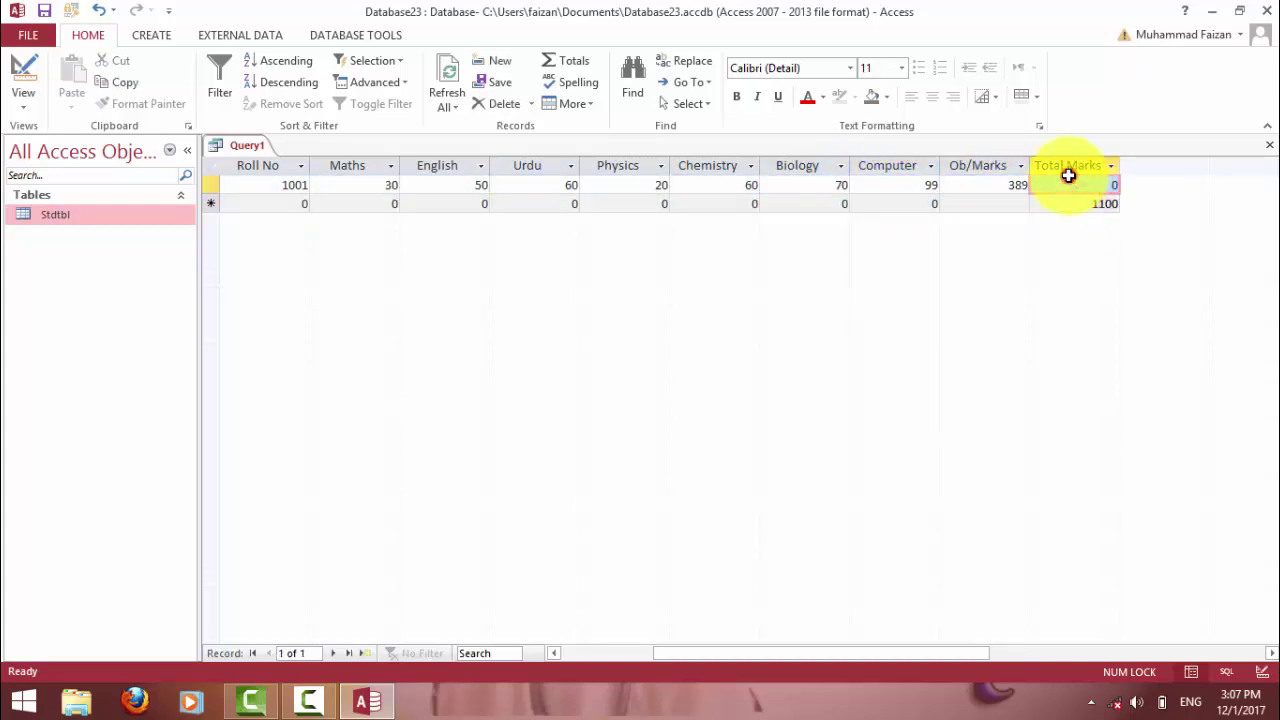
type("11")
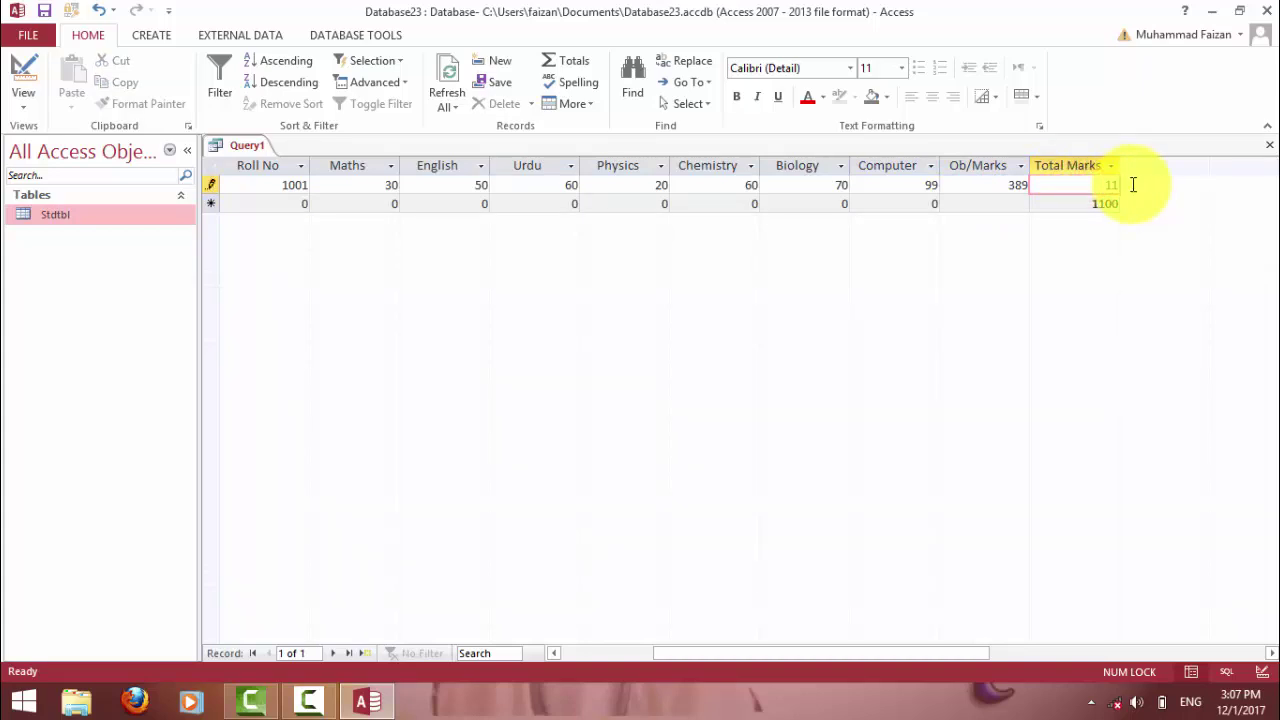
type("0")
key("Tab")
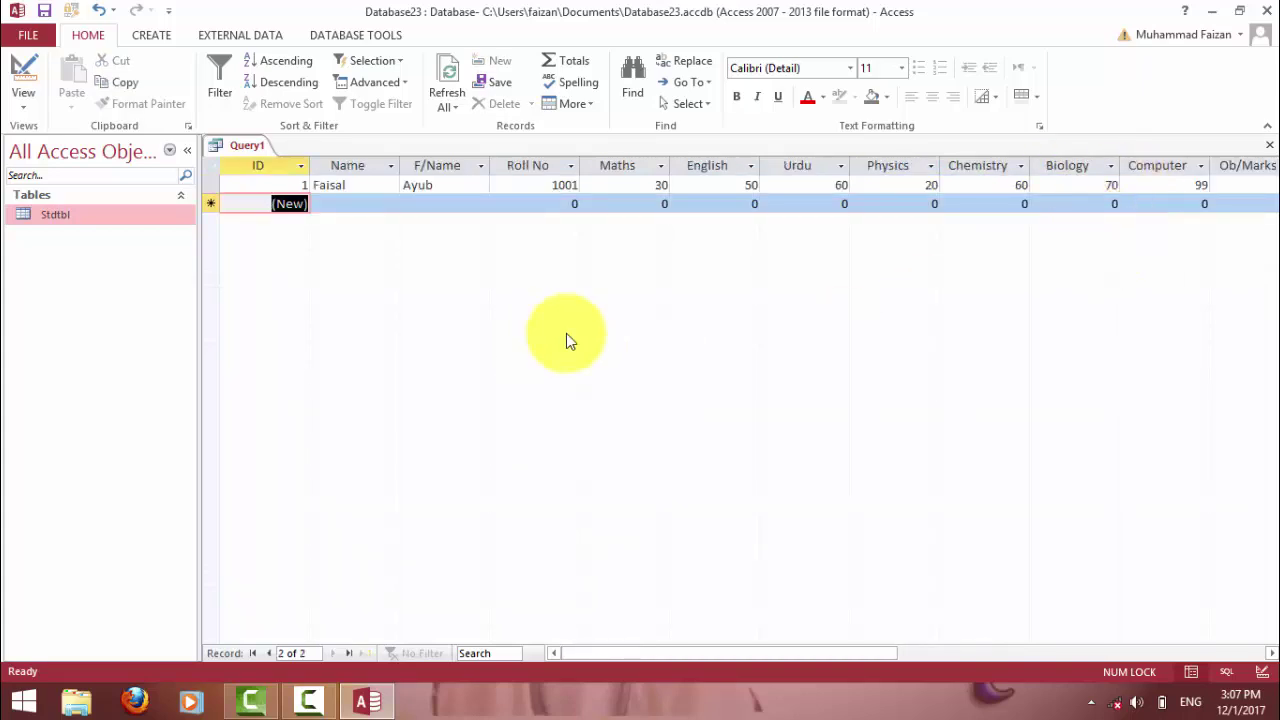
Enter the new student's name, father's name and Roll No 1002.
left_click(329, 203)
type("Imran")
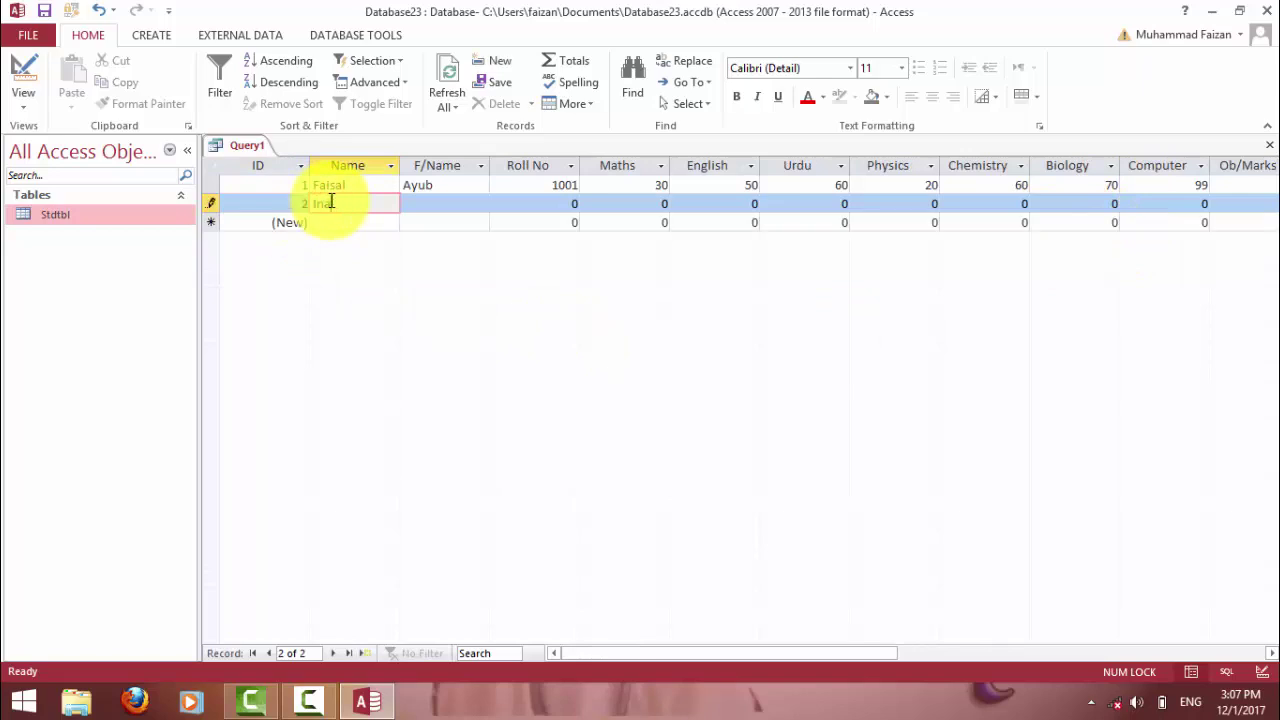
key("Tab")
type("khan")
key("Tab")
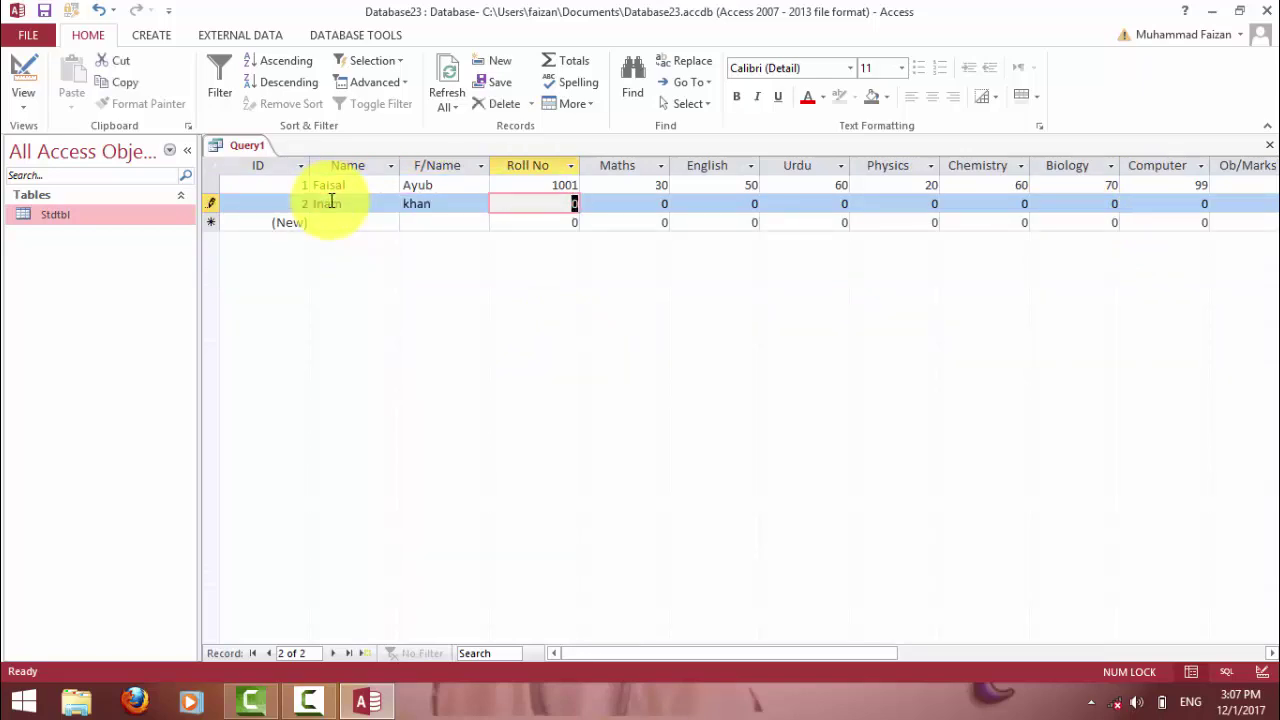
type("1002")
key("Tab")
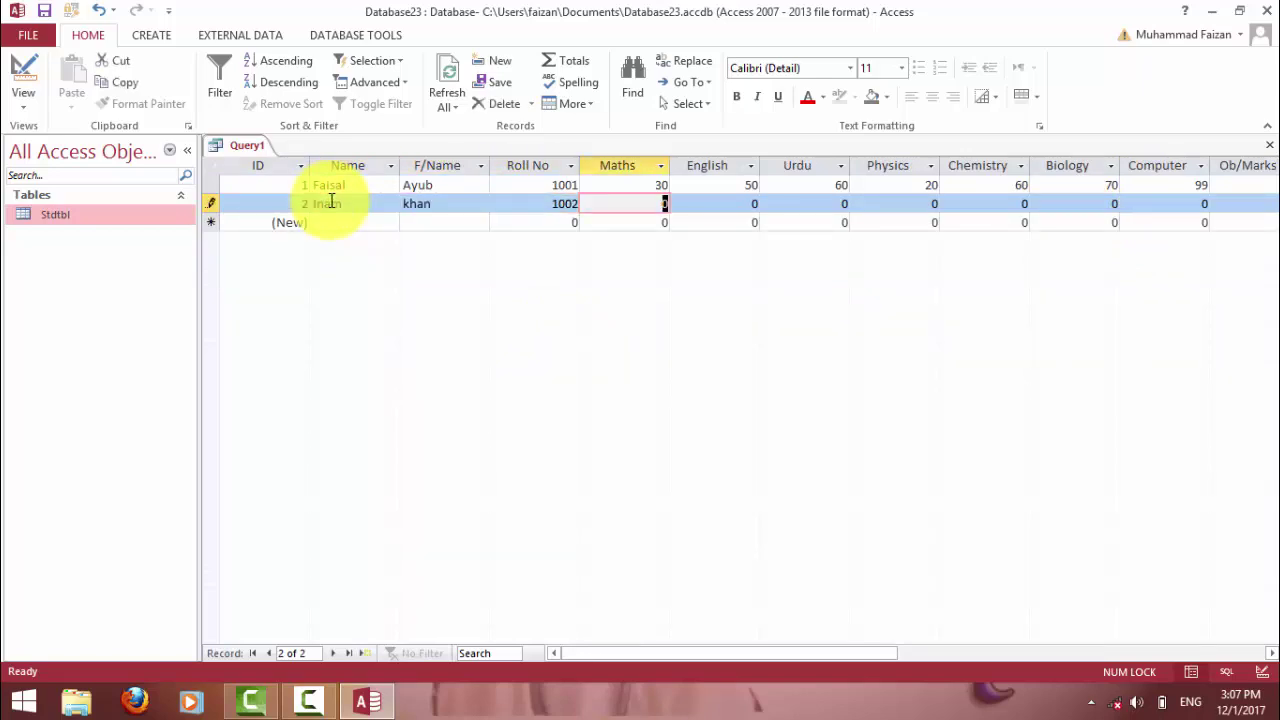
Enter marks Maths 50, English 60, Urdu 70 and Physics 10.
type("50")
key("Tab")
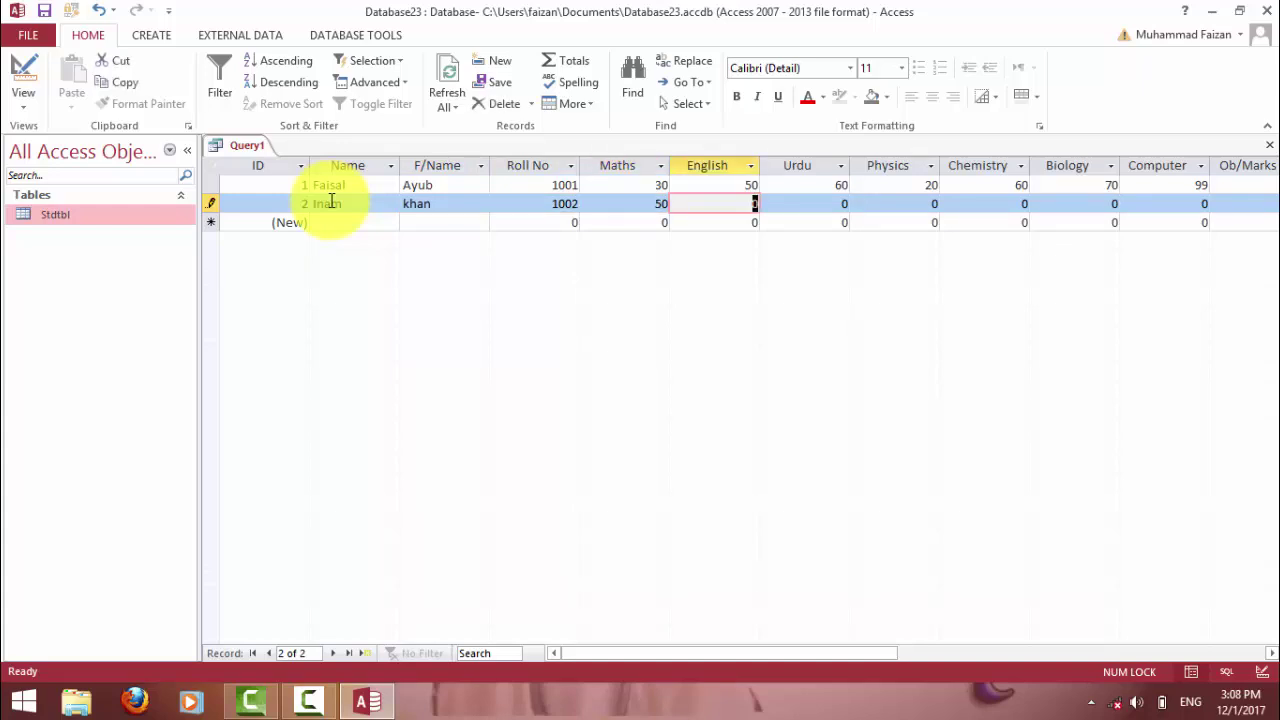
type("609")
key("BackSpace")
type("70")
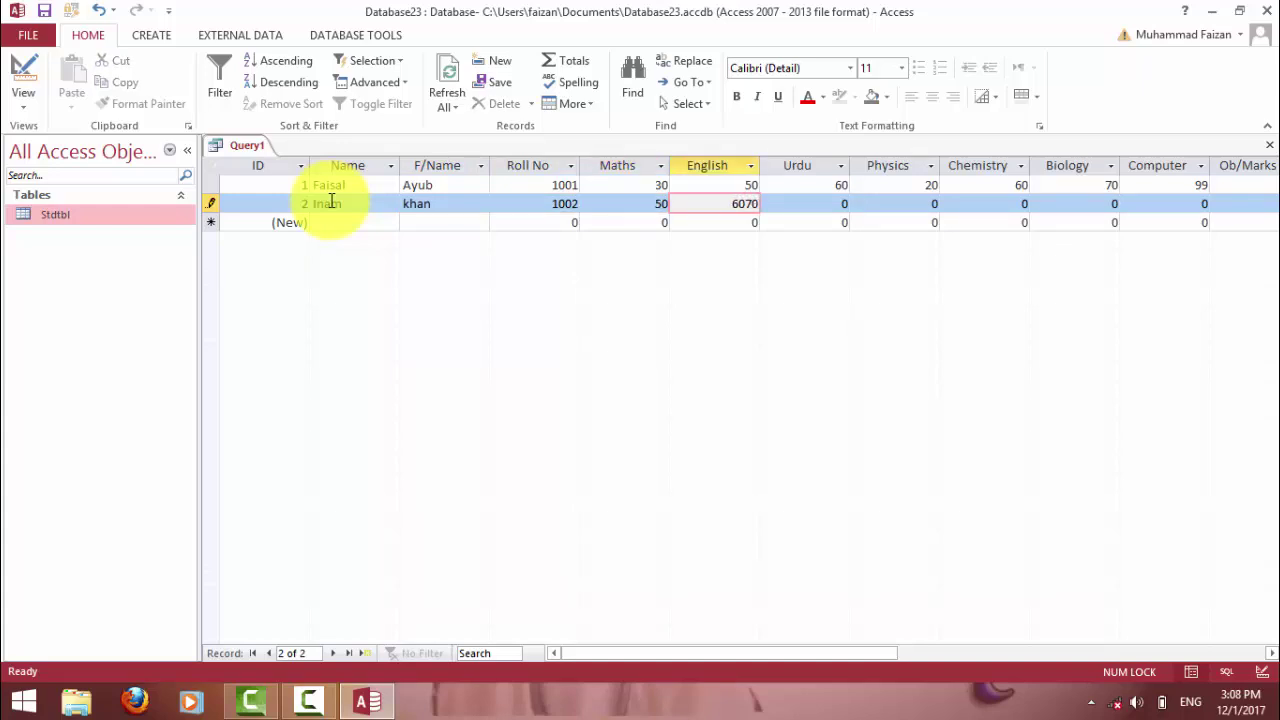
key("BackSpace")
key("BackSpace")
key("Tab")
type("70")
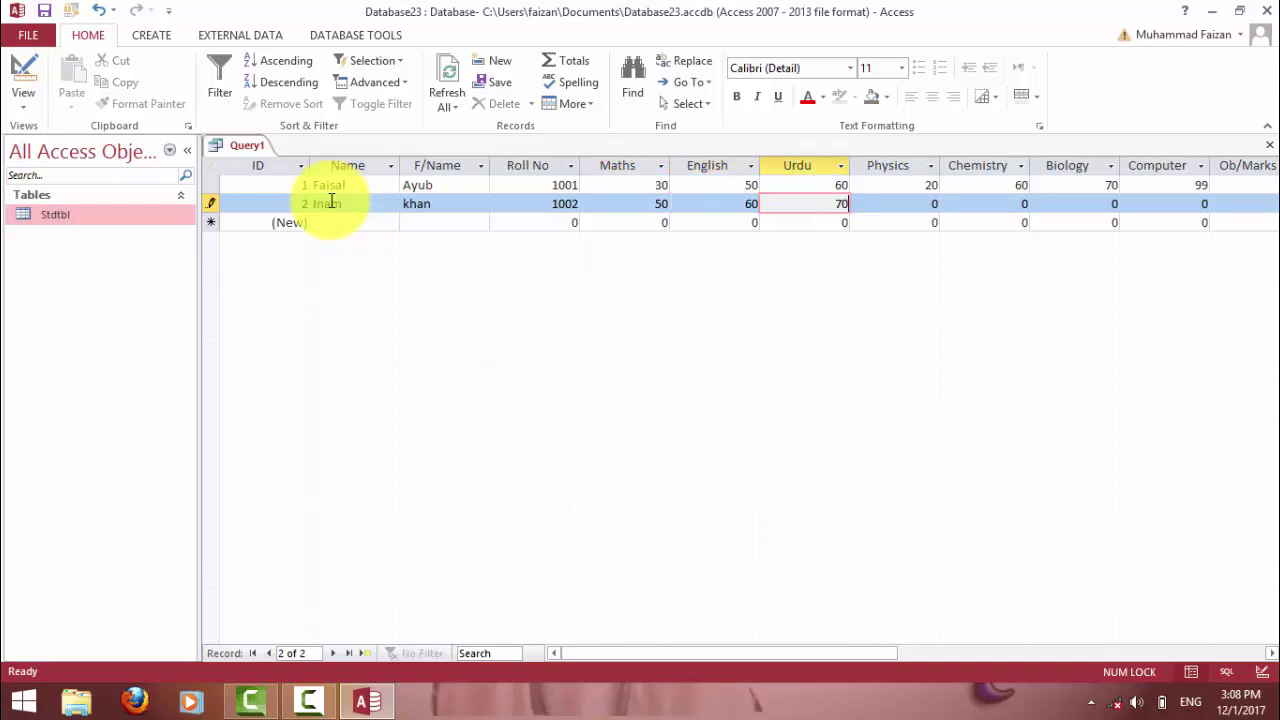
key("Tab")
type("10")
key("Tab")
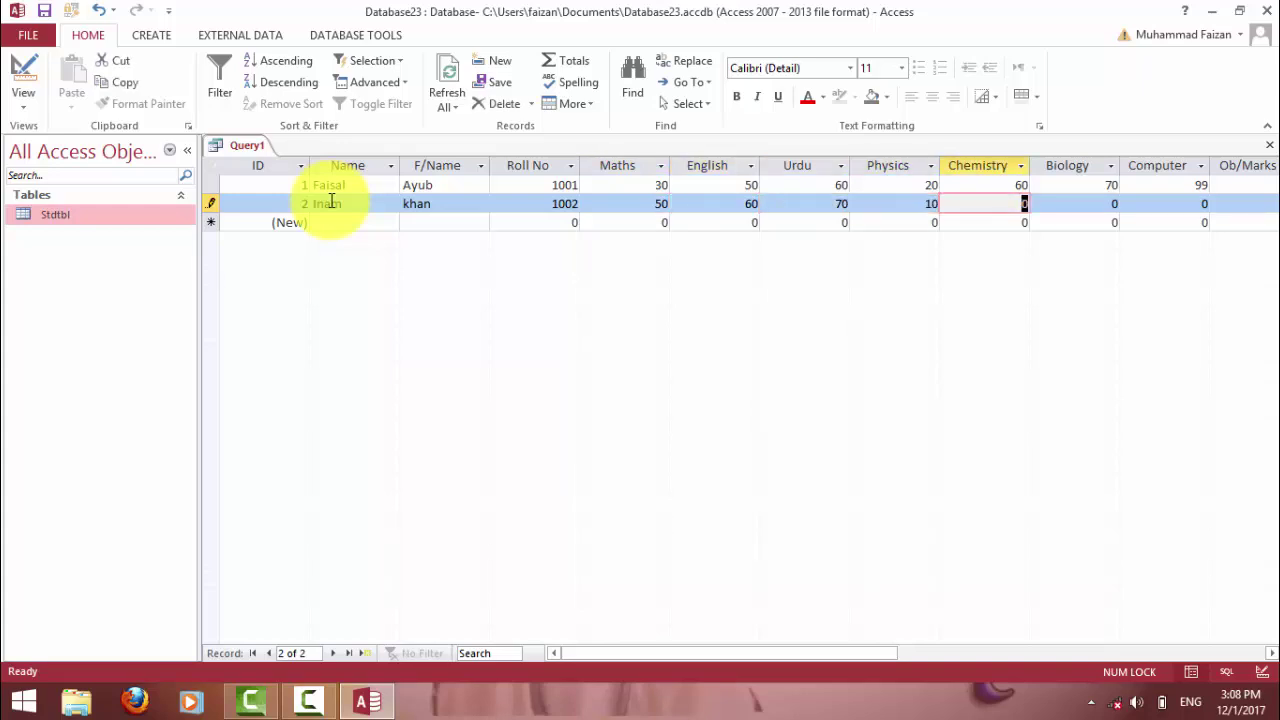
Enter marks Chemistry 40, Biology 30 and Computer 80, bringing Ob/Marks to 340.
type("40")
key("Tab")
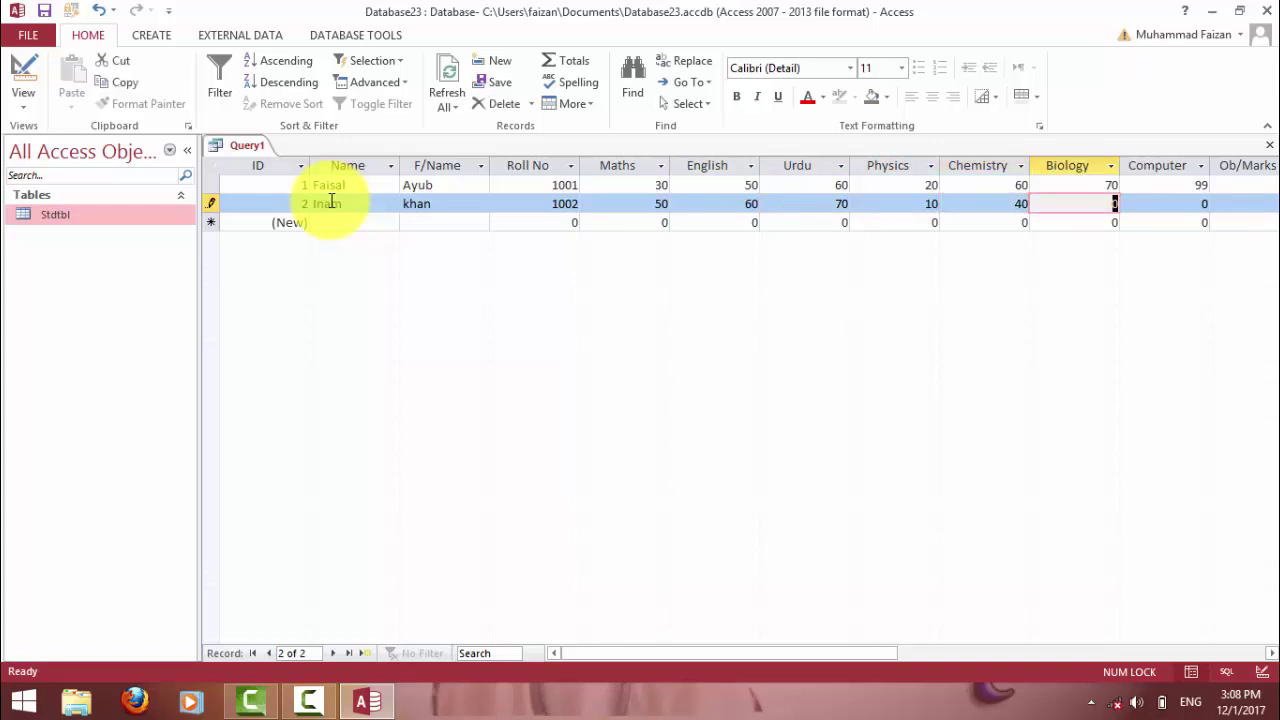
type("30")
key("Tab")
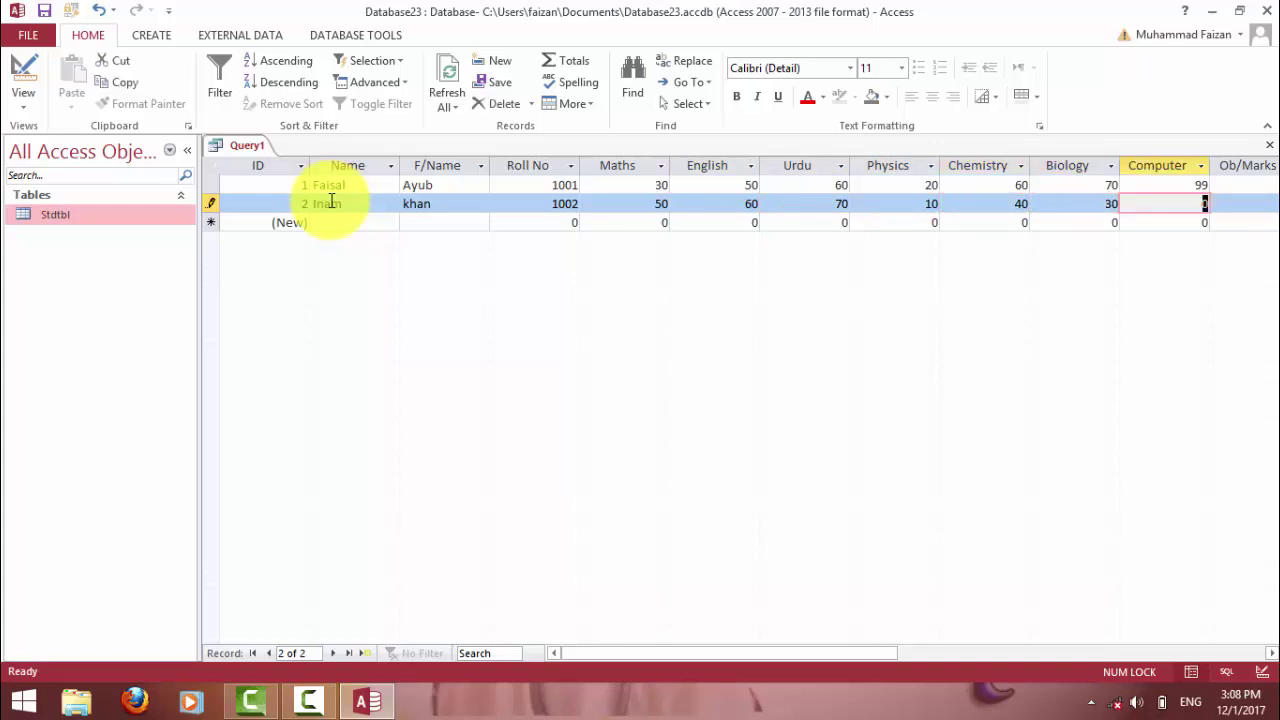
type("80")
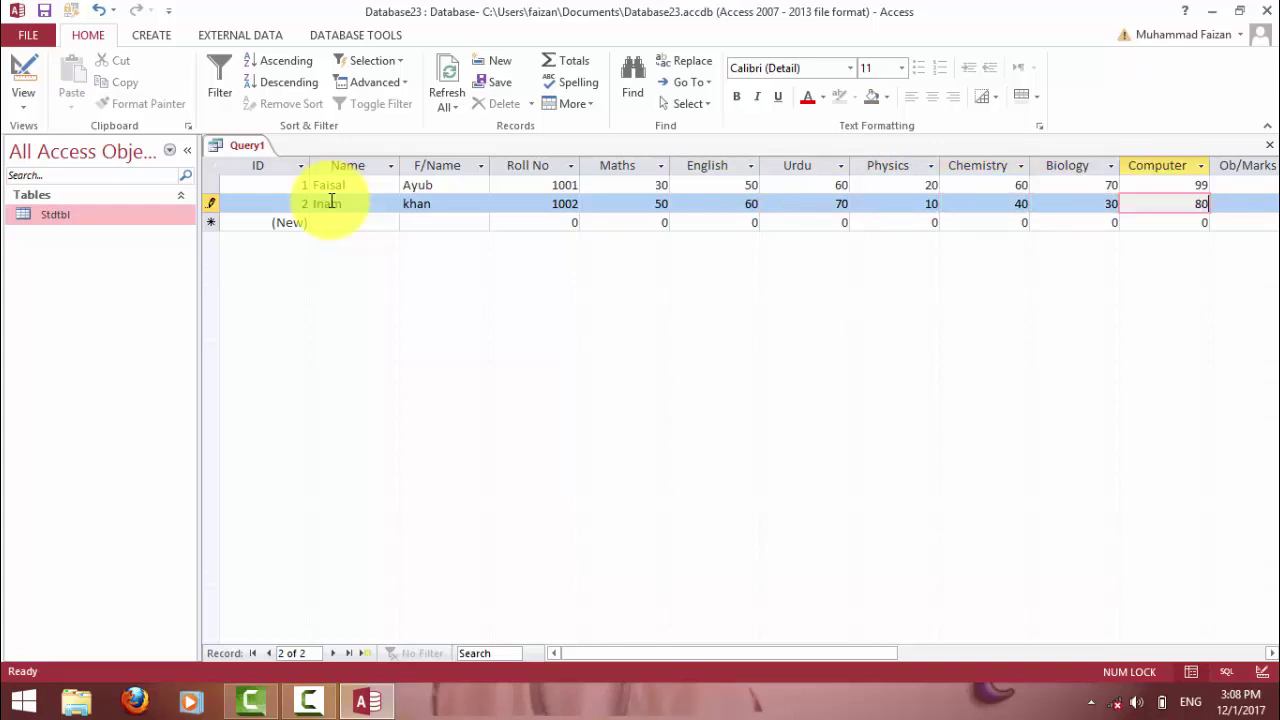
key("Tab")
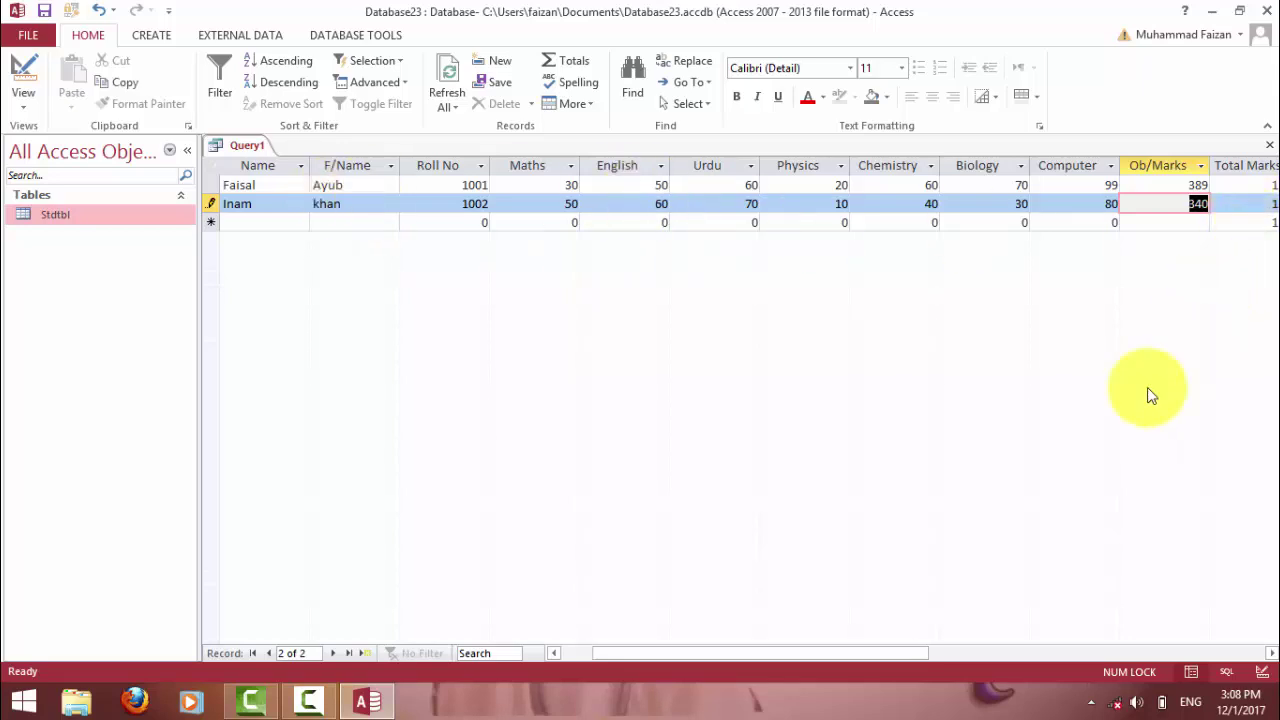
left_click_drag(885, 653, 935, 656)
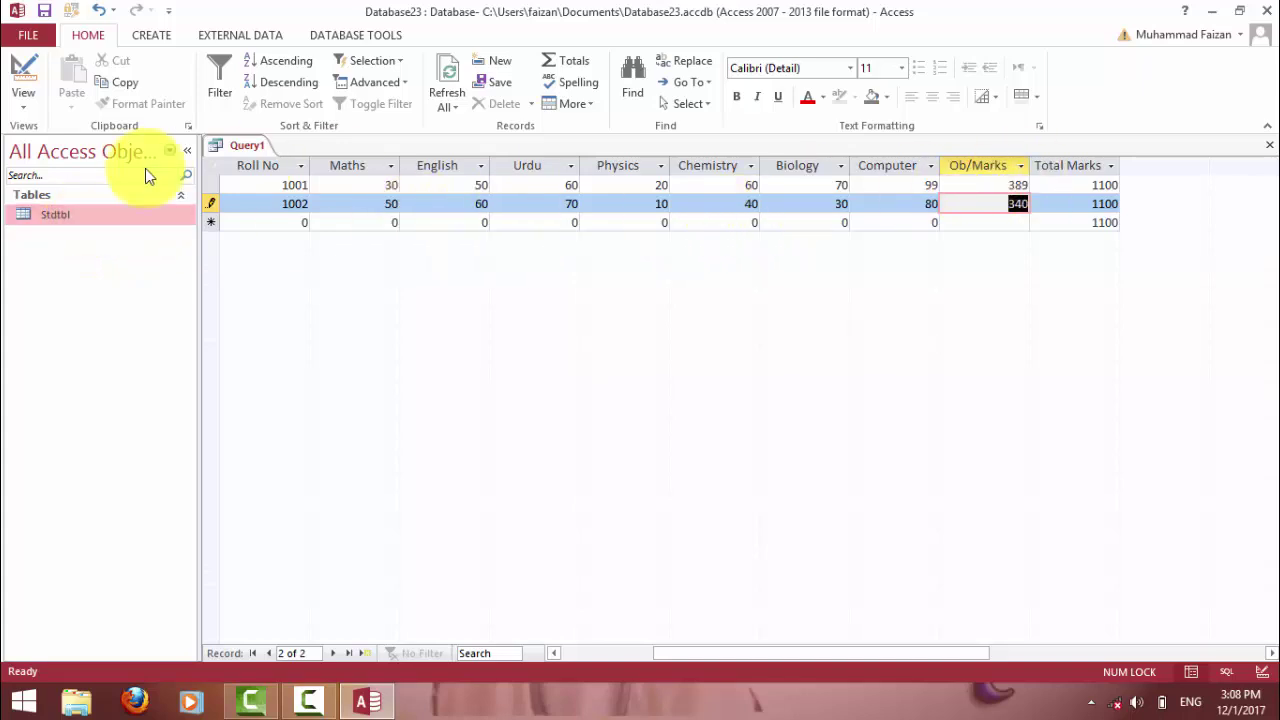
left_click(22, 67)
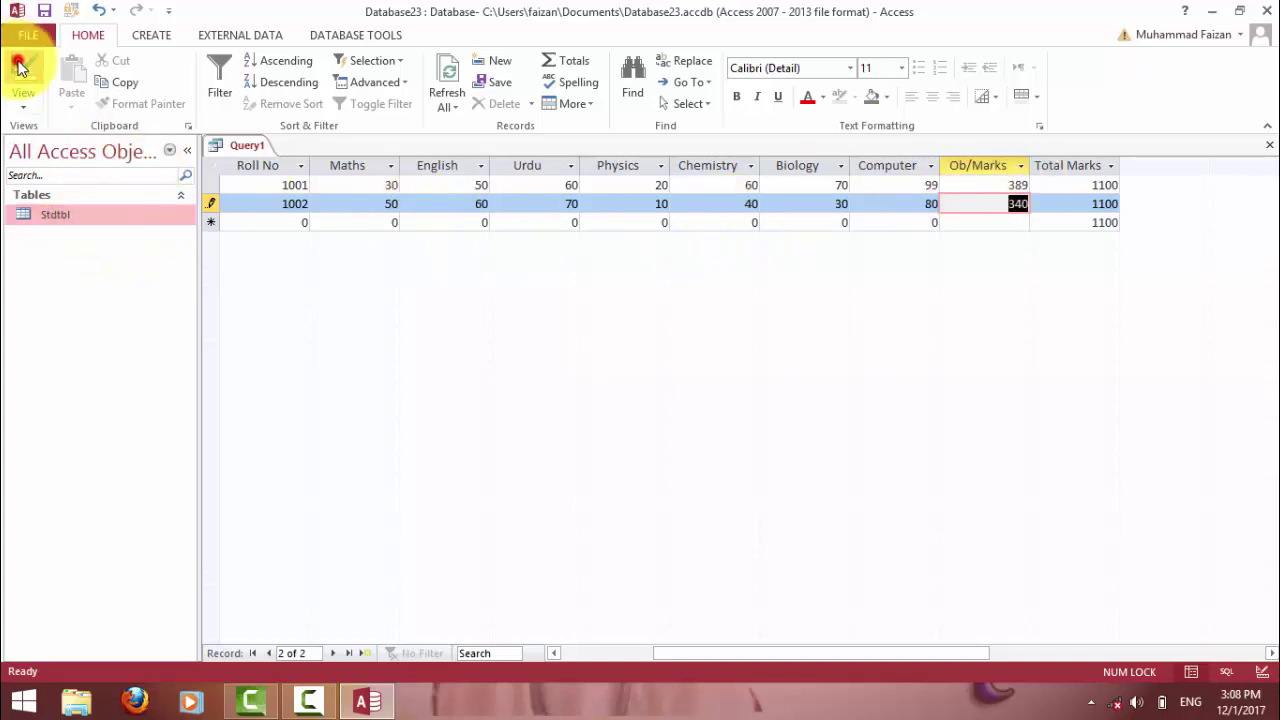
Add a %age field computing [Ob/Marks]/[Total Marks]*100, fixing the missing bracket error.
left_click(754, 472)
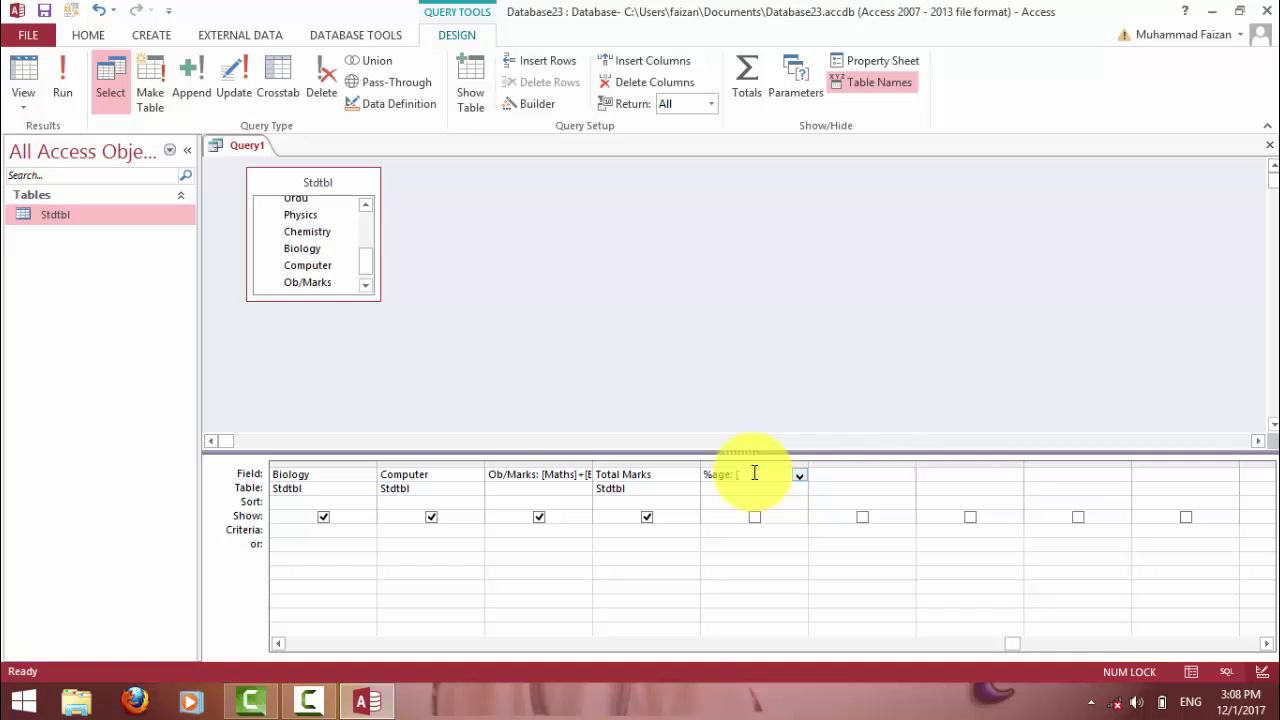
type("Ob")
type("/")
type("[Total")
type(" Marks]")
type("*100")
key("Return")
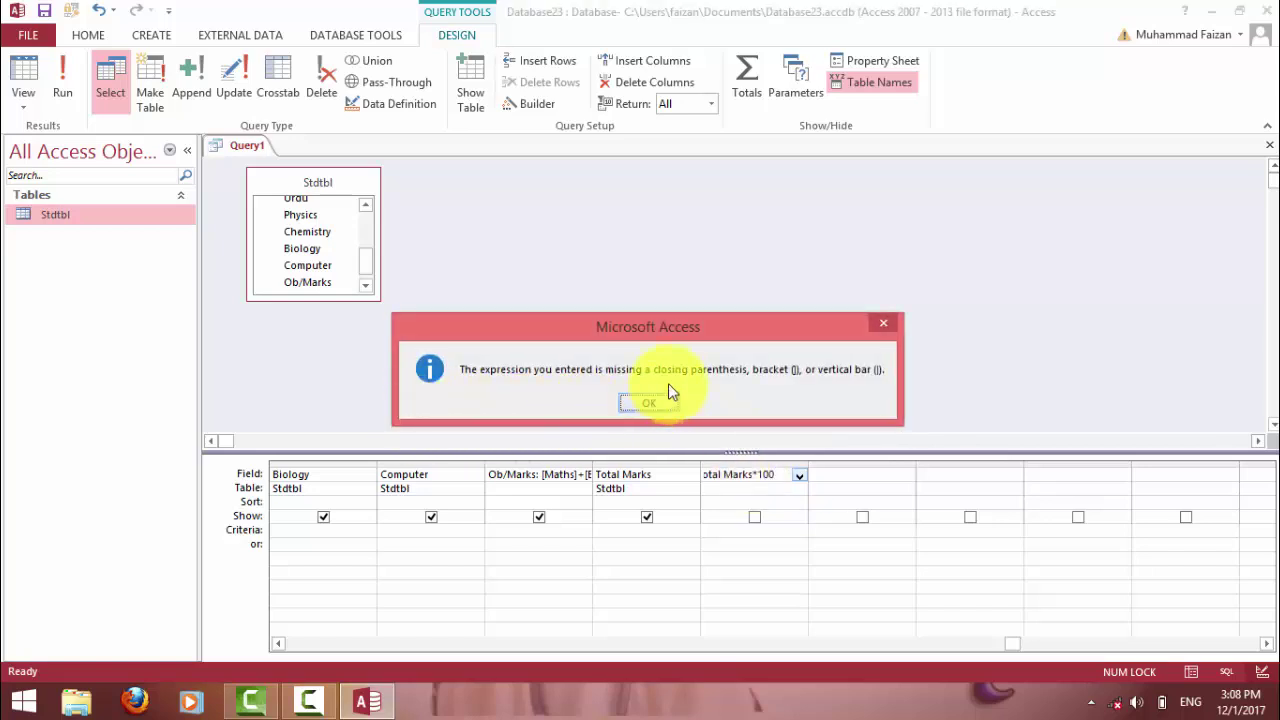
left_click(669, 395)
left_click(772, 476)
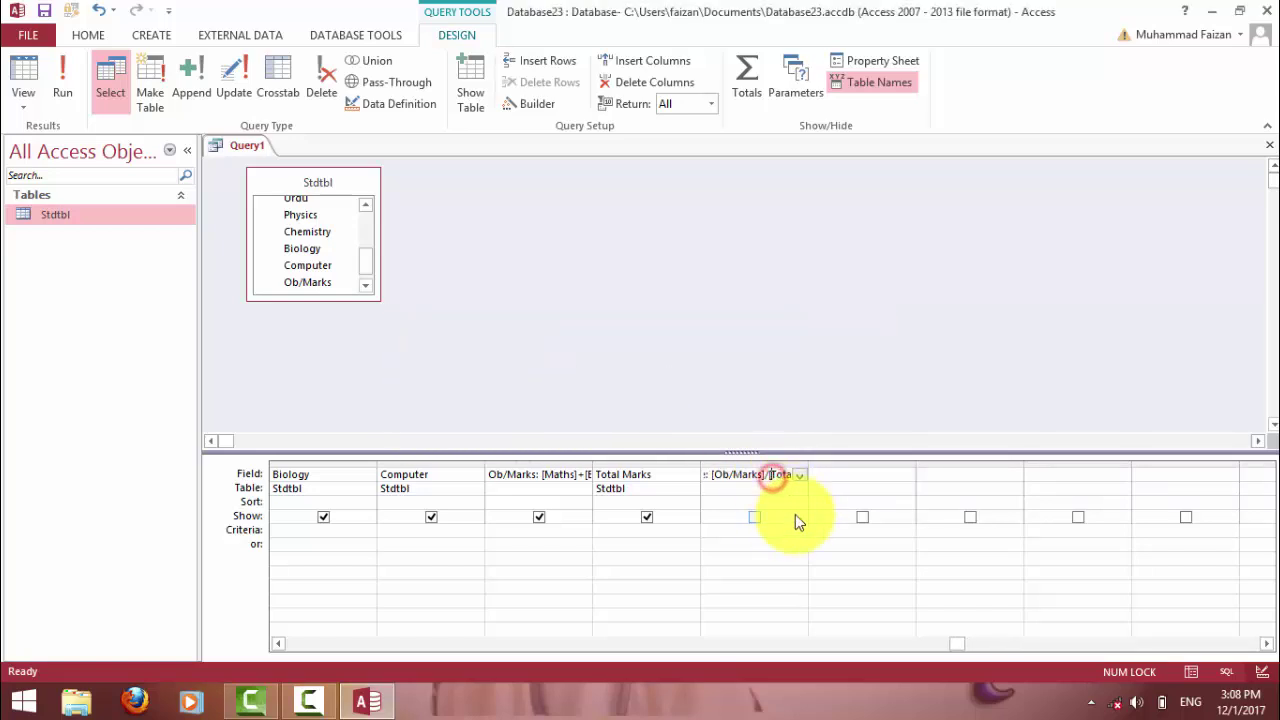
key("Right")
key("Right")
key("Right")
key("Right")
key("Right")
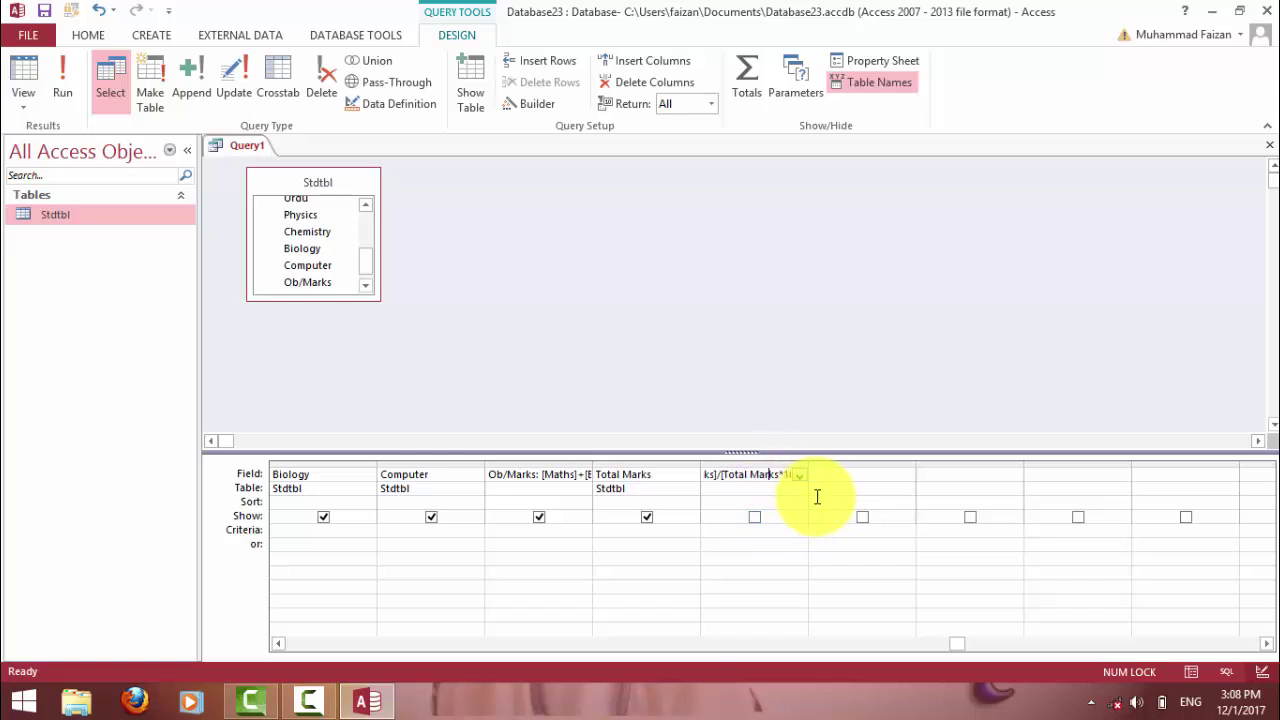
key("Tab")
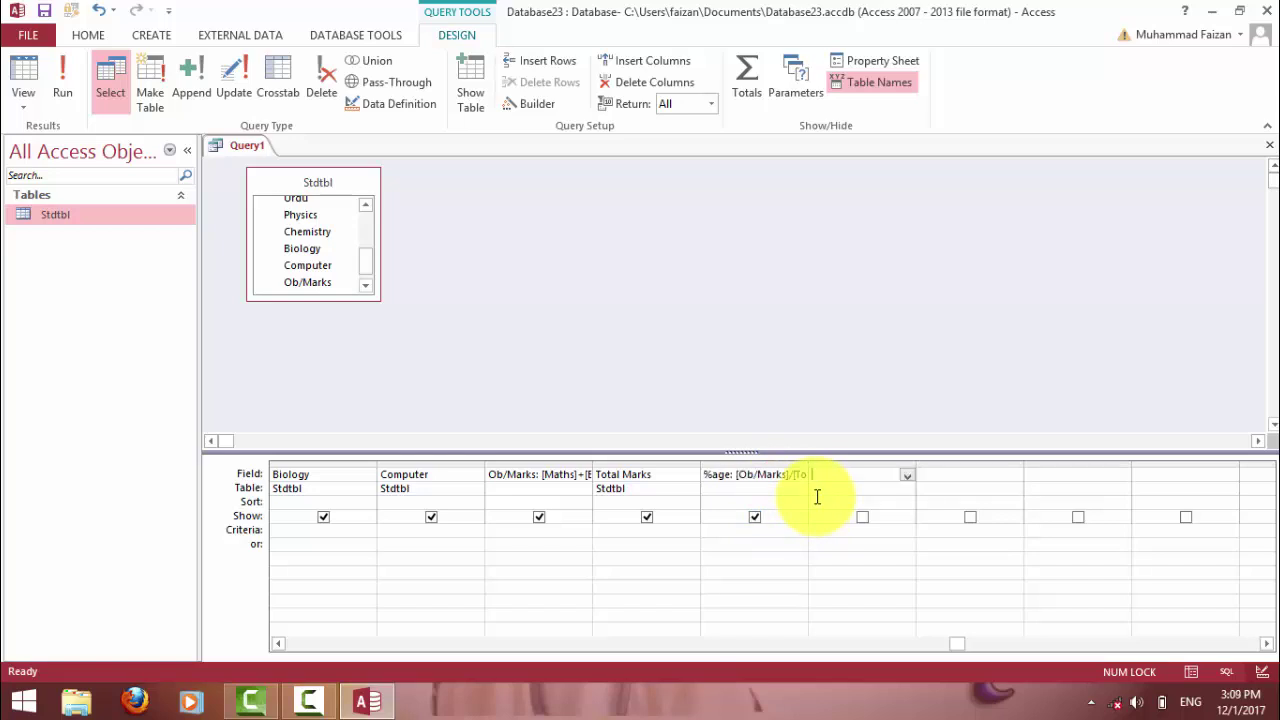
left_click(58, 84)
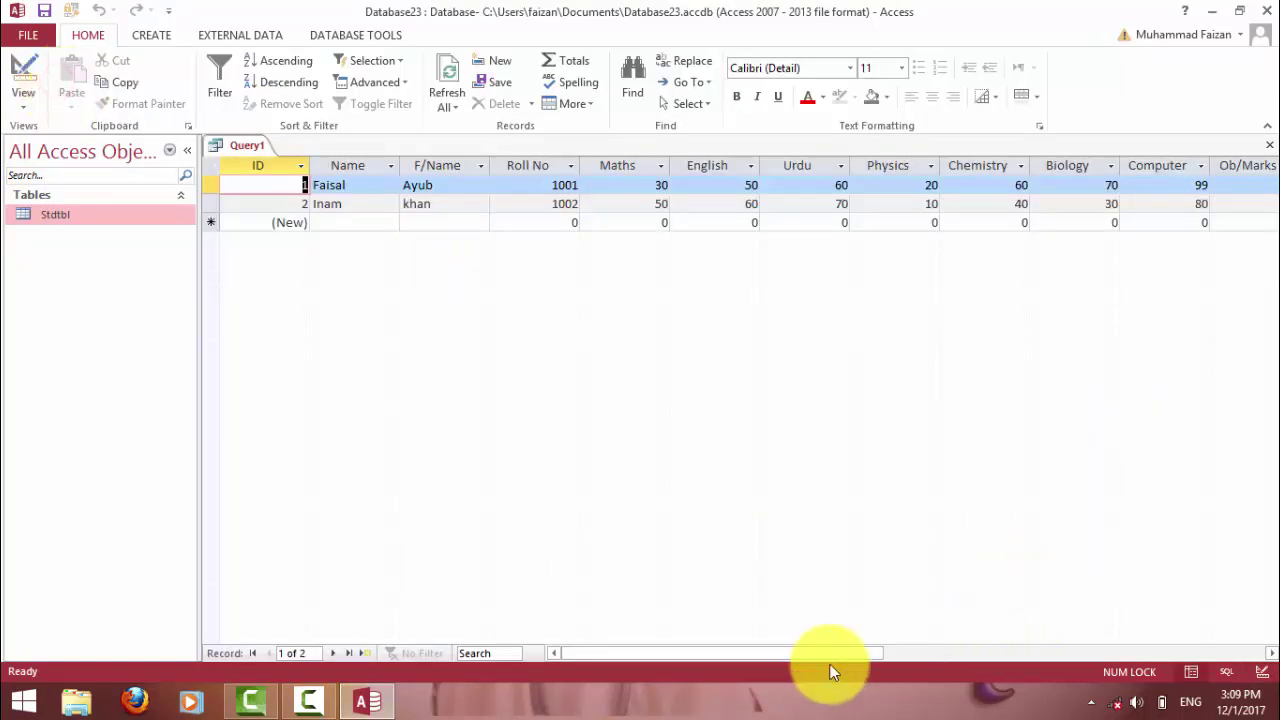
Widen the %age column to inspect its unrounded 35.36… and 30.90… values, then return to Design view.
left_click_drag(829, 653, 1007, 653)
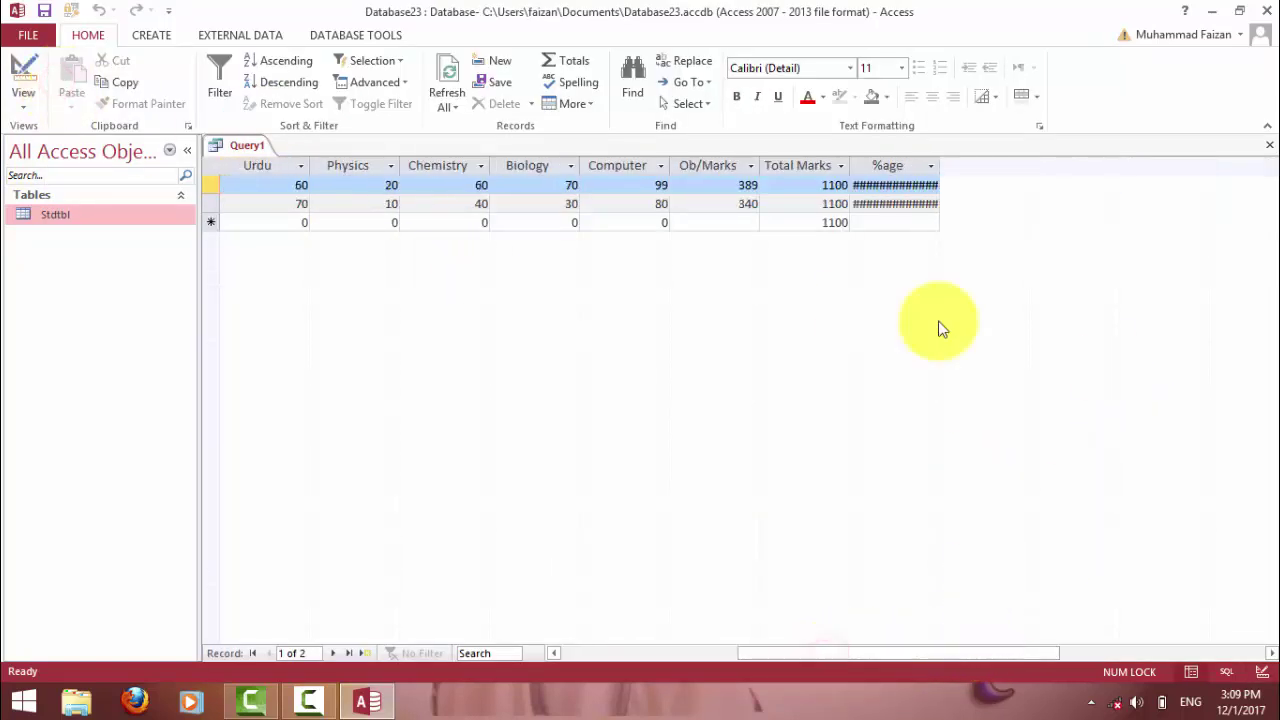
left_click(938, 161)
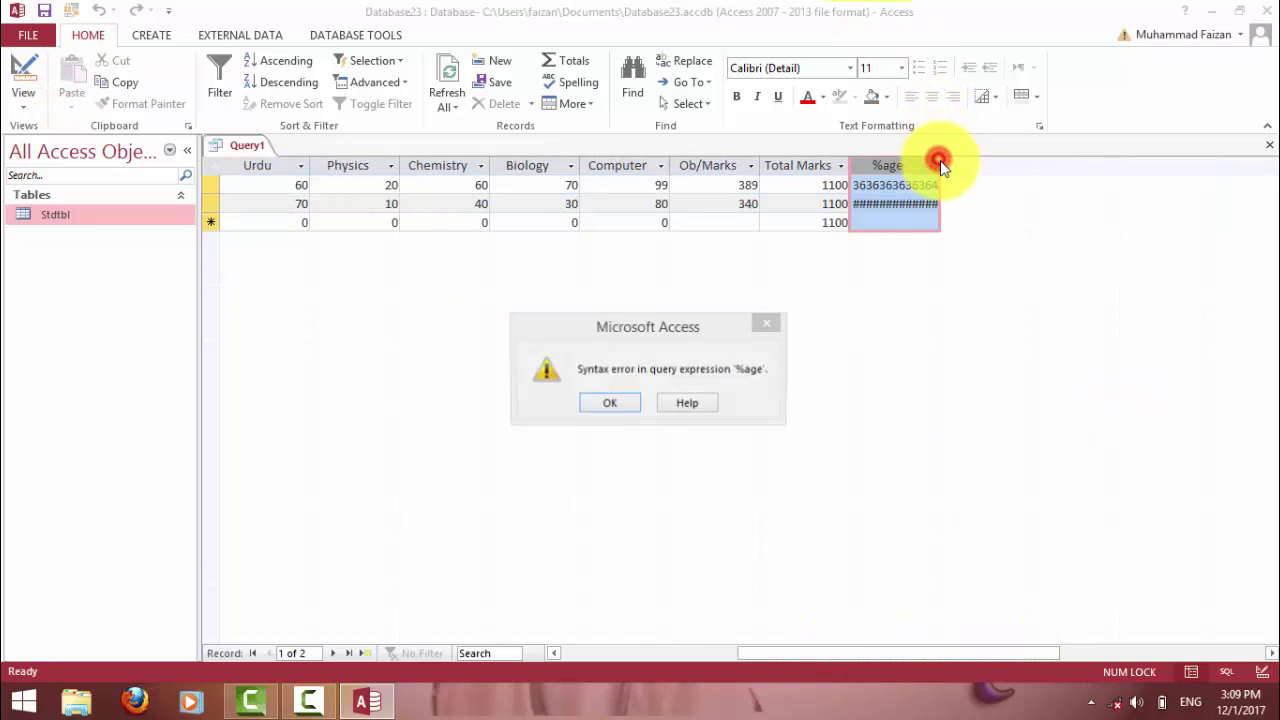
left_click(609, 403)
left_click(873, 214)
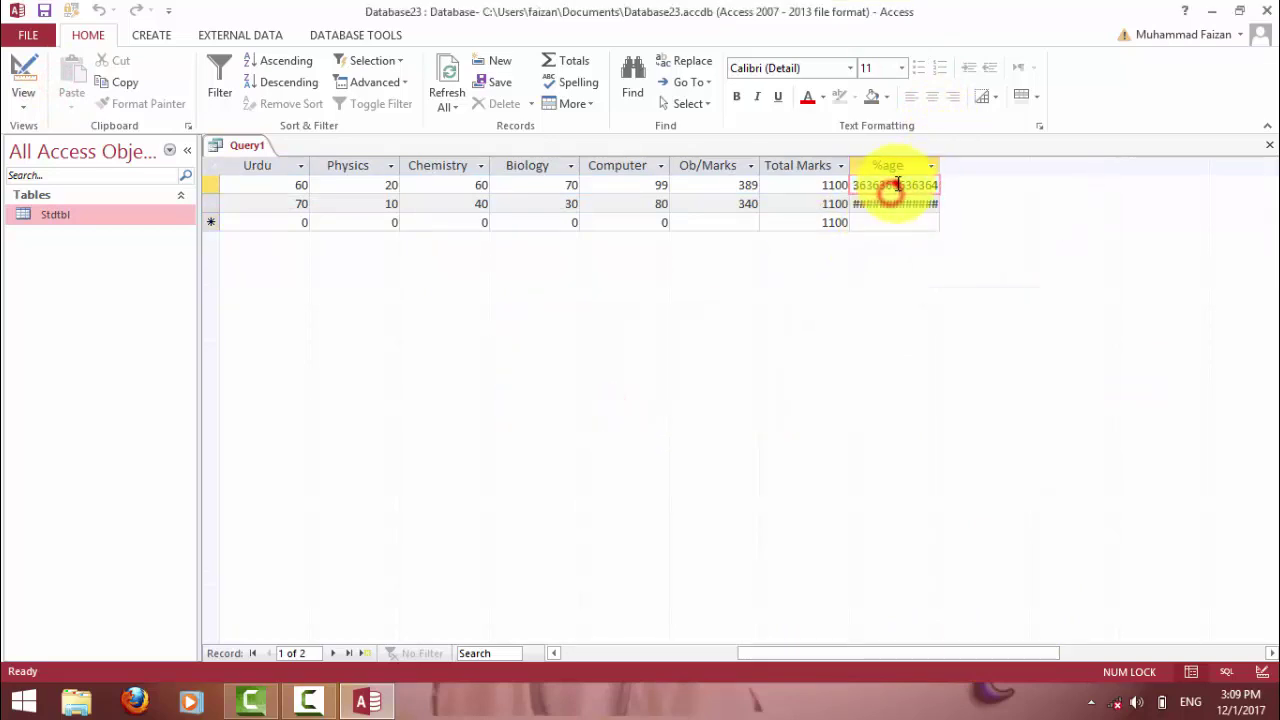
double_click(941, 165)
left_click(888, 203)
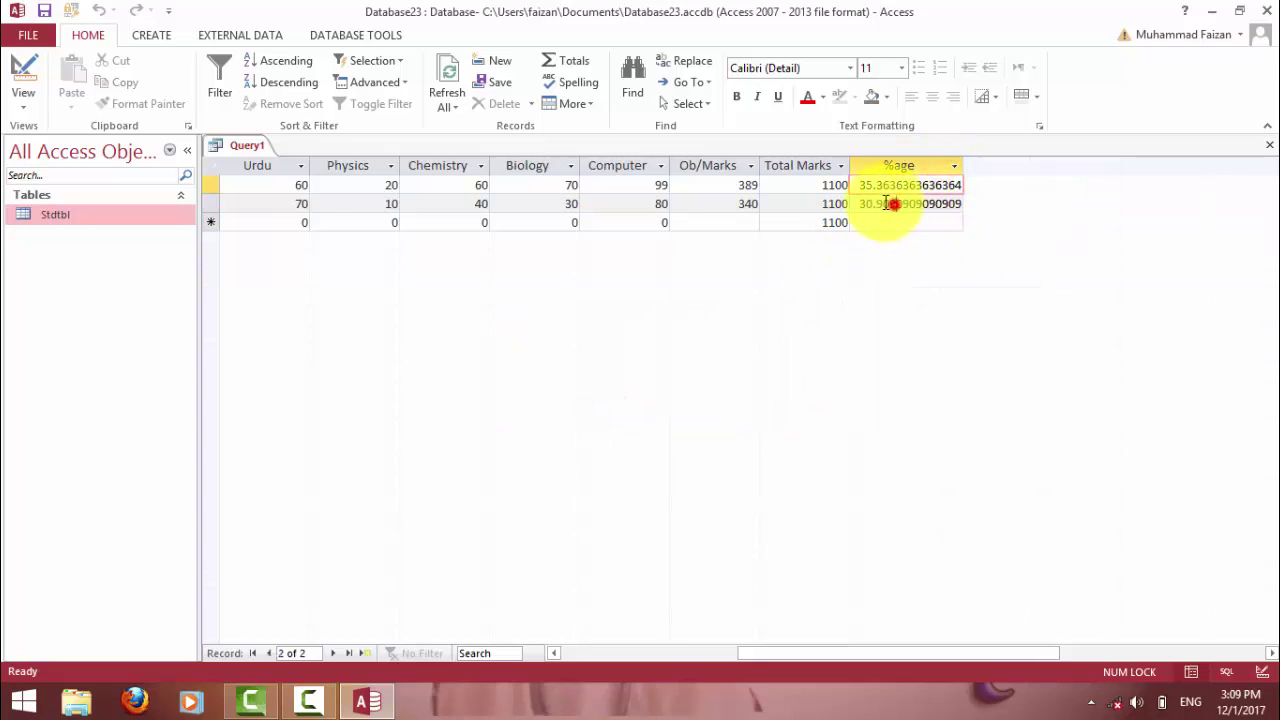
left_click_drag(875, 205, 948, 185)
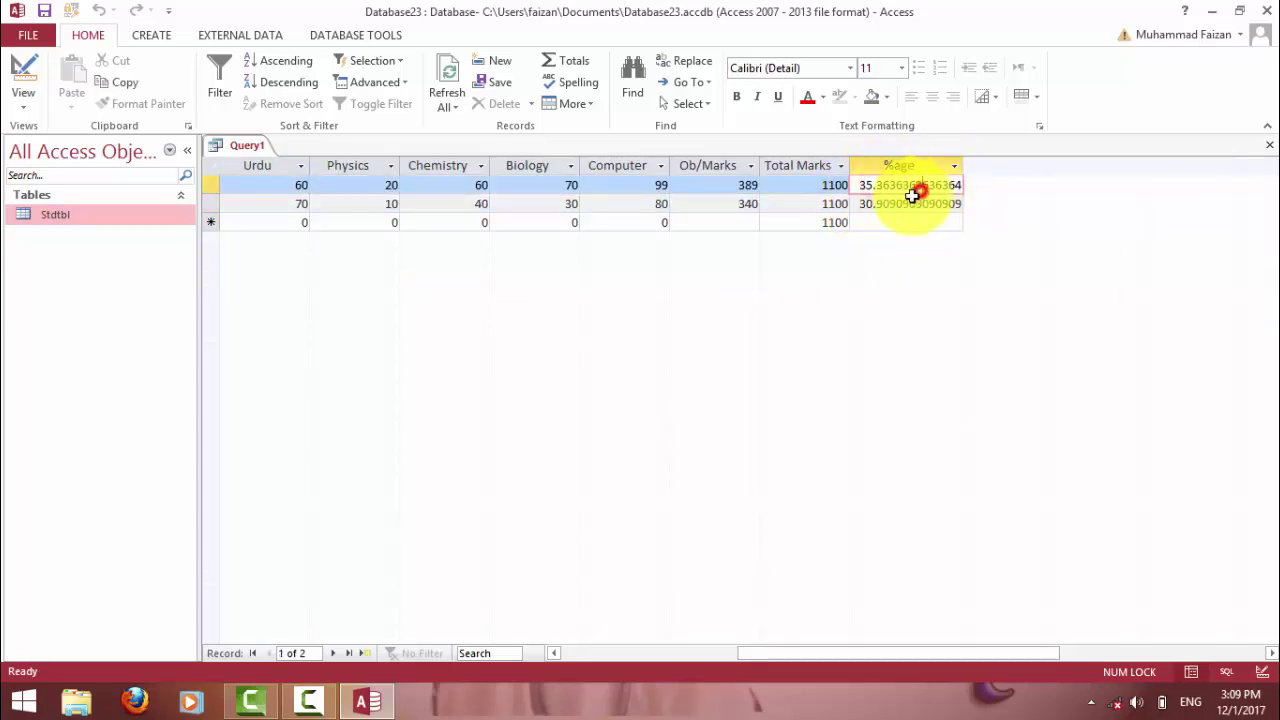
left_click(23, 75)
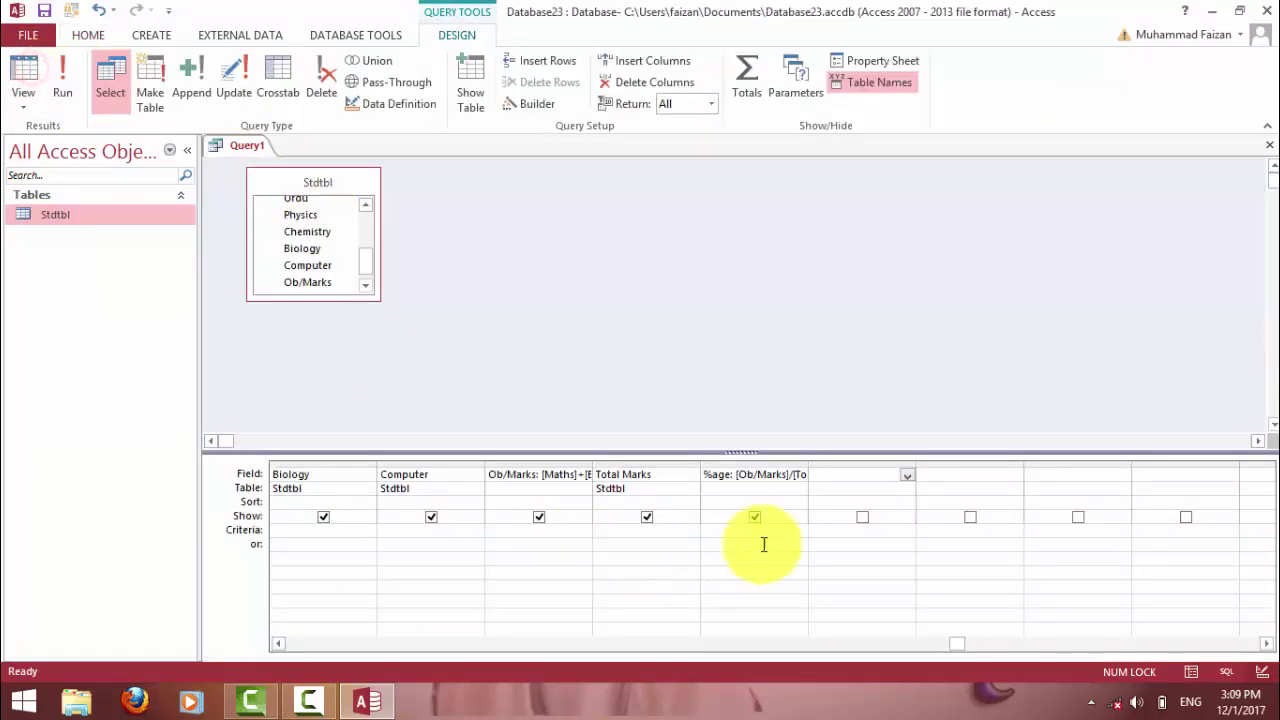
Rewrite the %age expression as Round([Ob/Marks]/[Total Marks]*100,1).
left_click(752, 458)
left_click(737, 479)
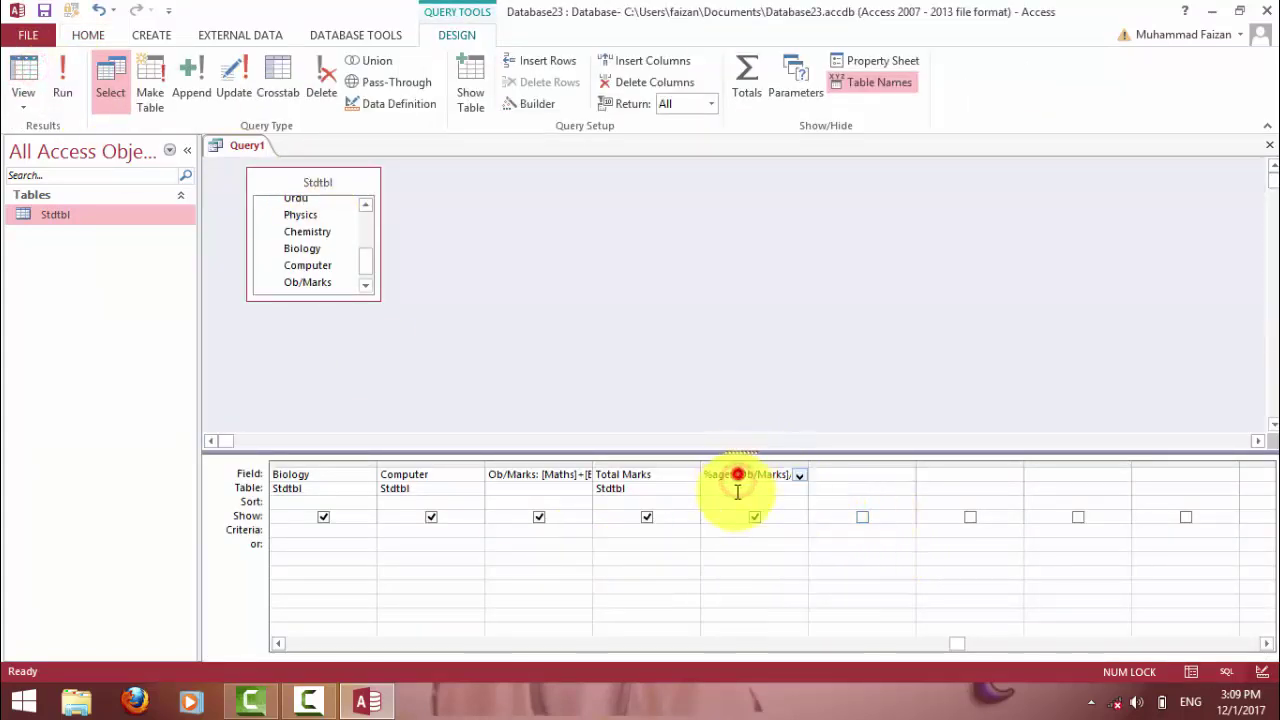
left_click(737, 477)
type("round")
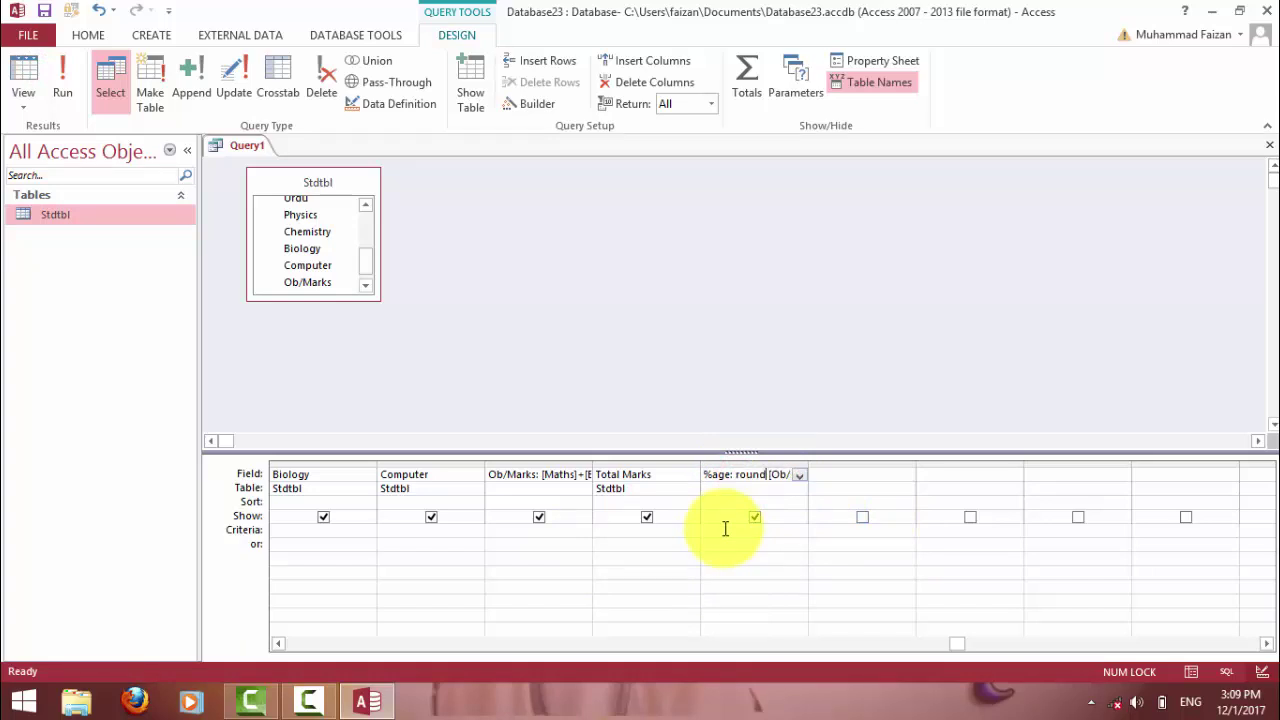
type("(")
key("Right")
key("Right")
key("Right")
key("Right")
key("Right")
key("Right")
key("Right")
key("Right")
key("Right")
key("Right")
key("Right")
key("Right")
key("Right")
key("Right")
key("Right")
key("Right")
key("Right")
key("Right")
key("Right")
key("Right")
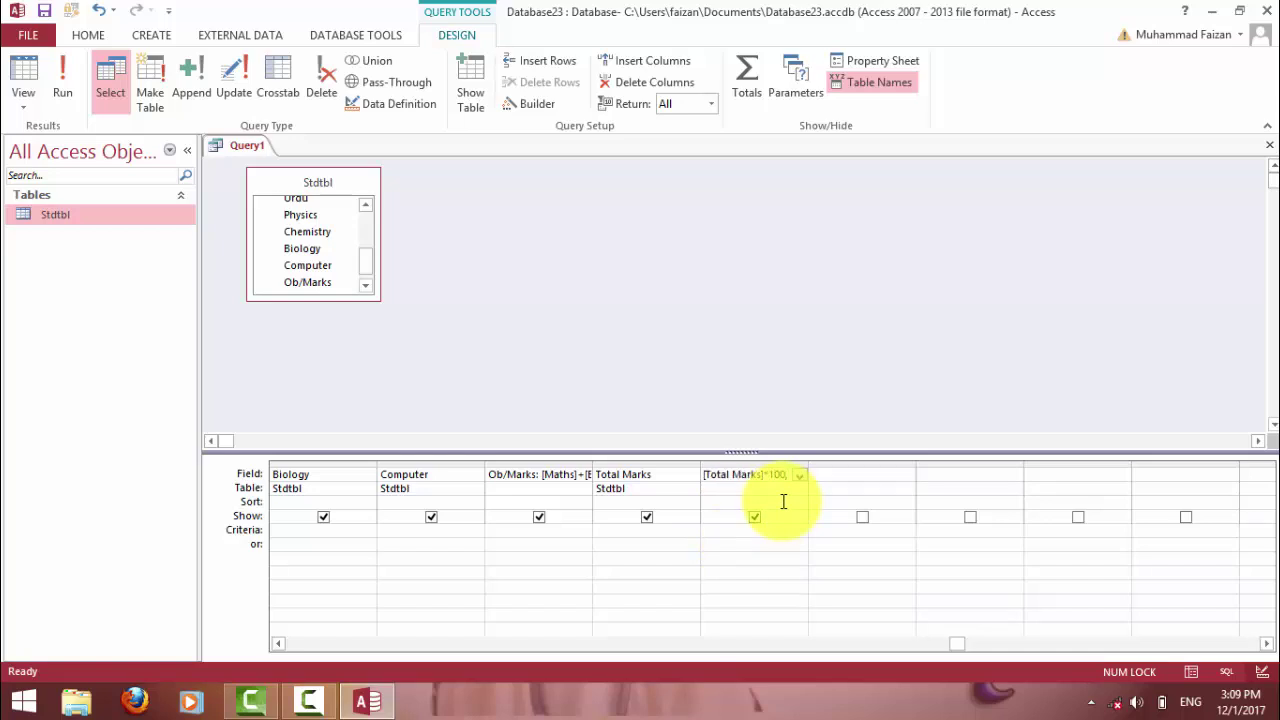
type("1")
key("Return")
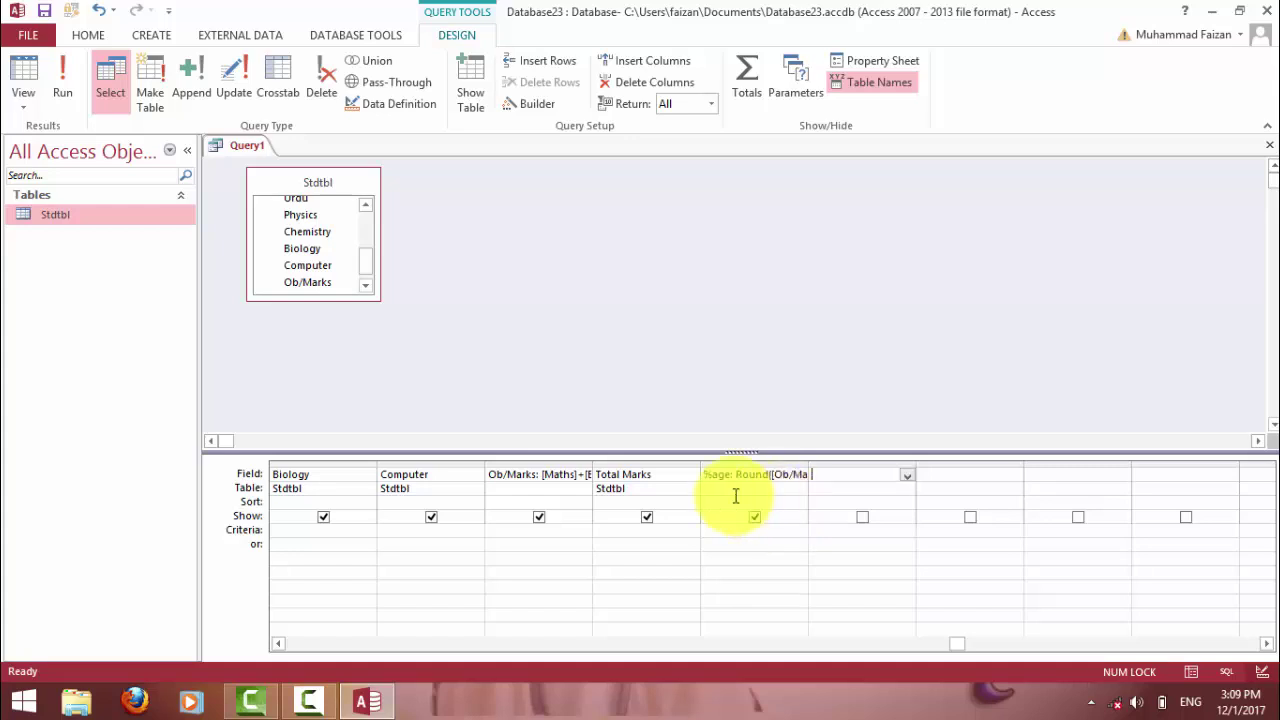
left_click(54, 70)
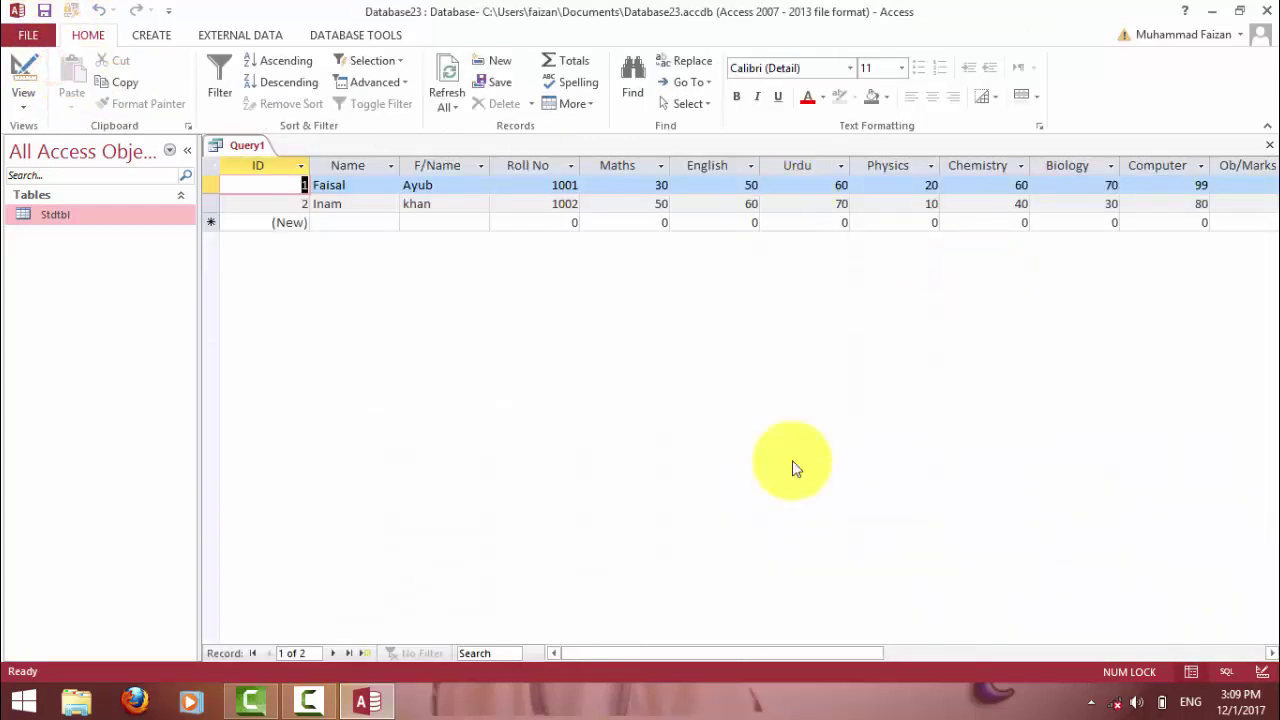
left_click_drag(772, 655, 985, 645)
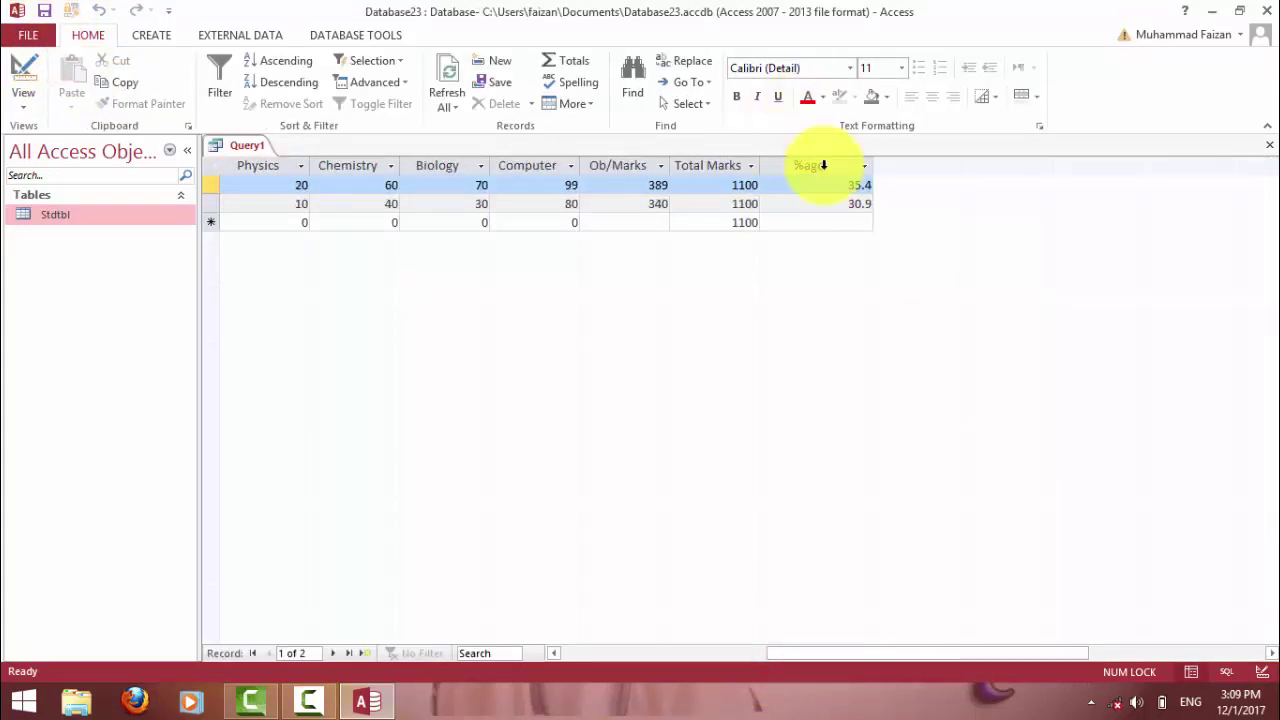
left_click(848, 187)
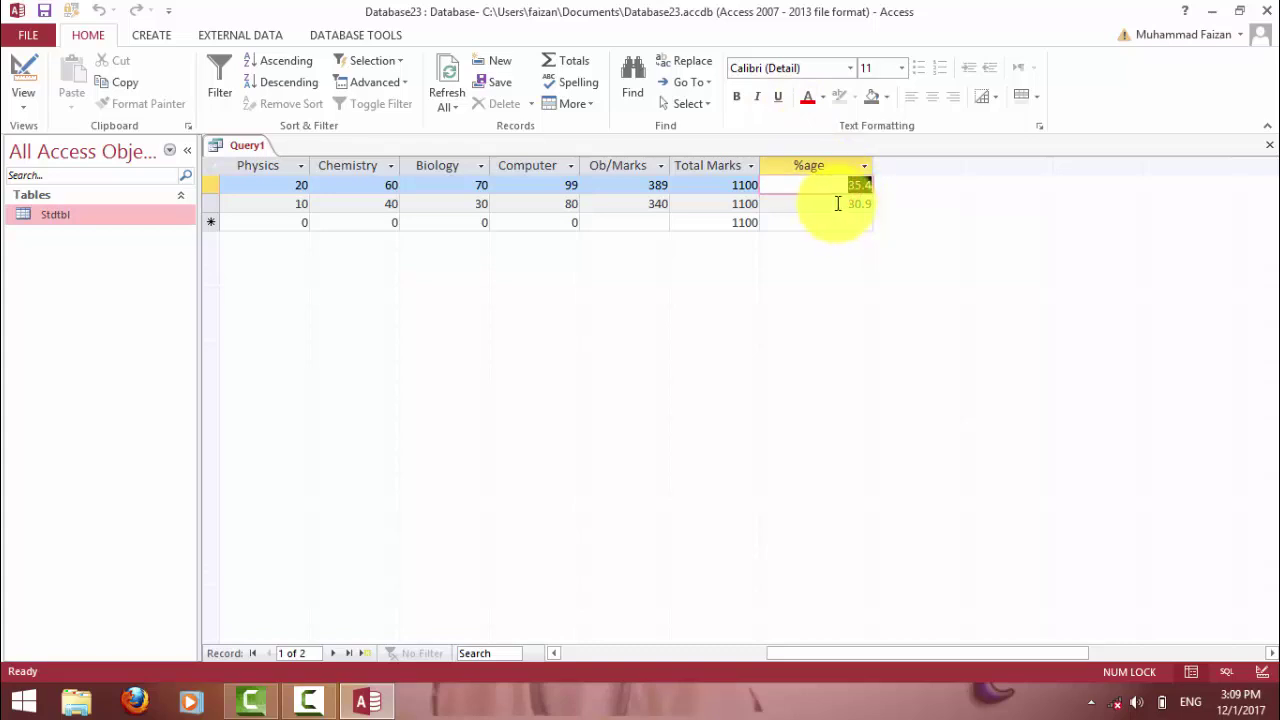
left_click(840, 203)
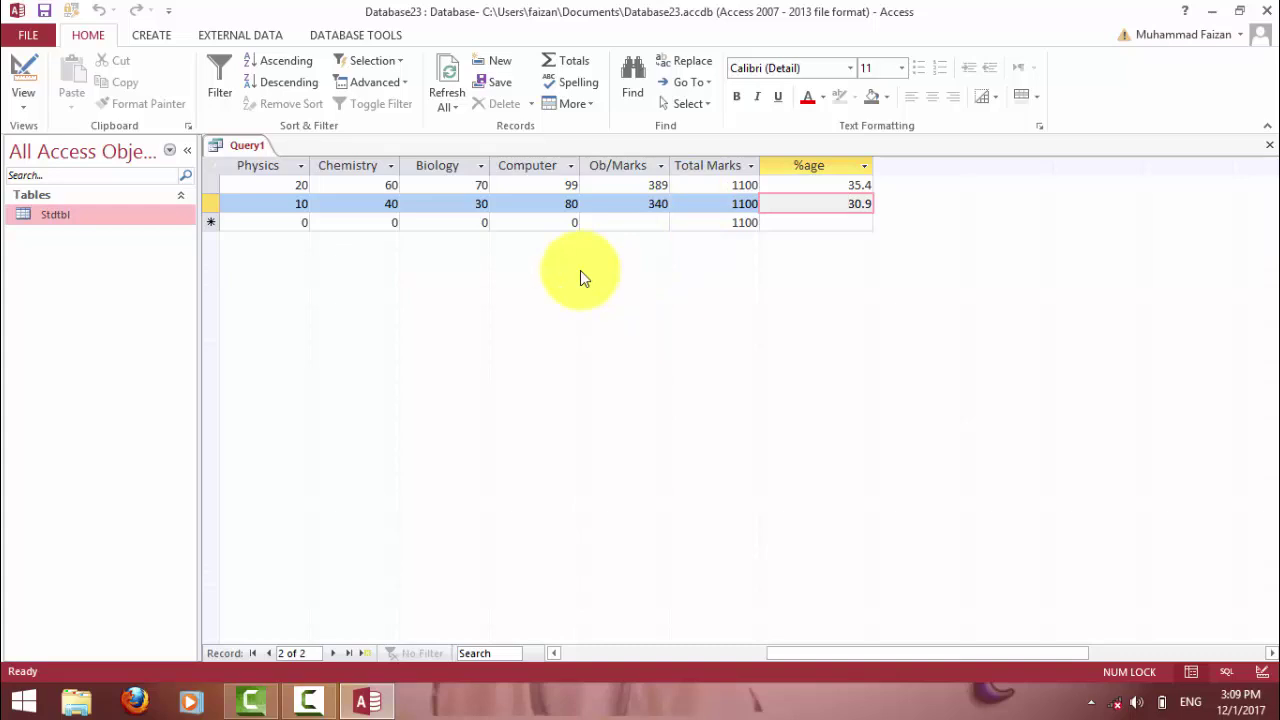
left_click(729, 184)
left_click(720, 205)
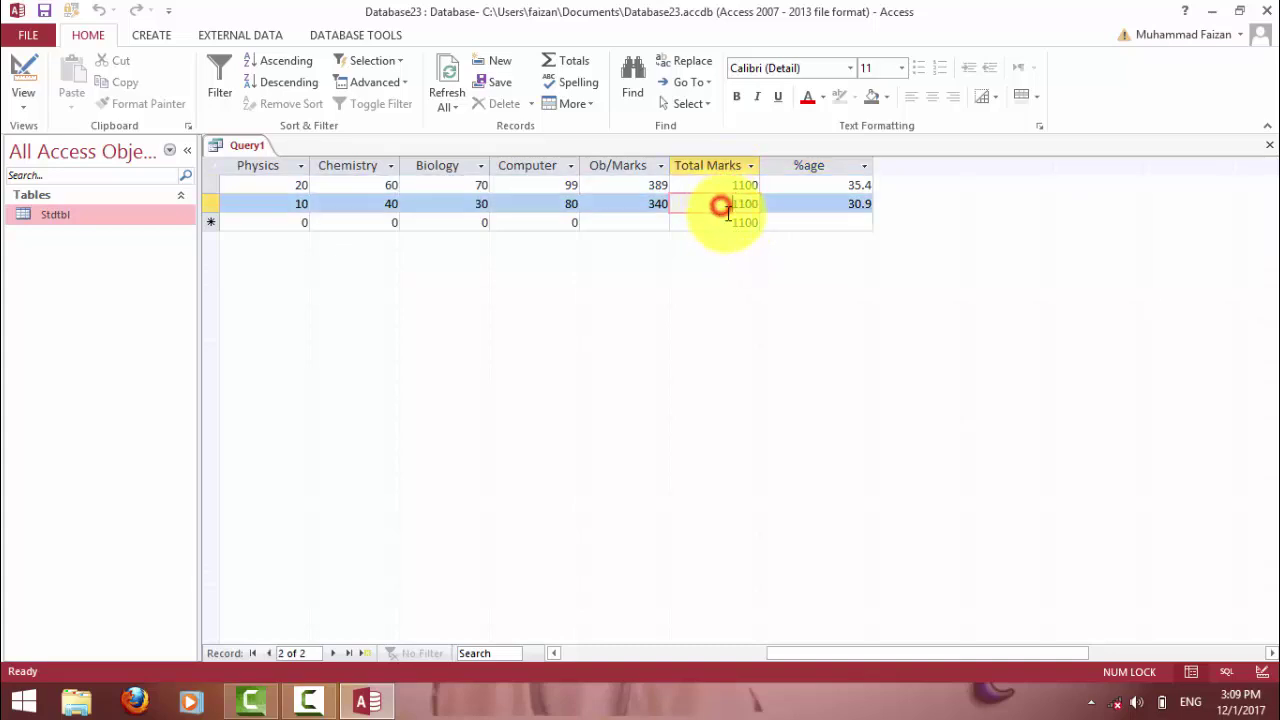
left_click_drag(1057, 656, 770, 656)
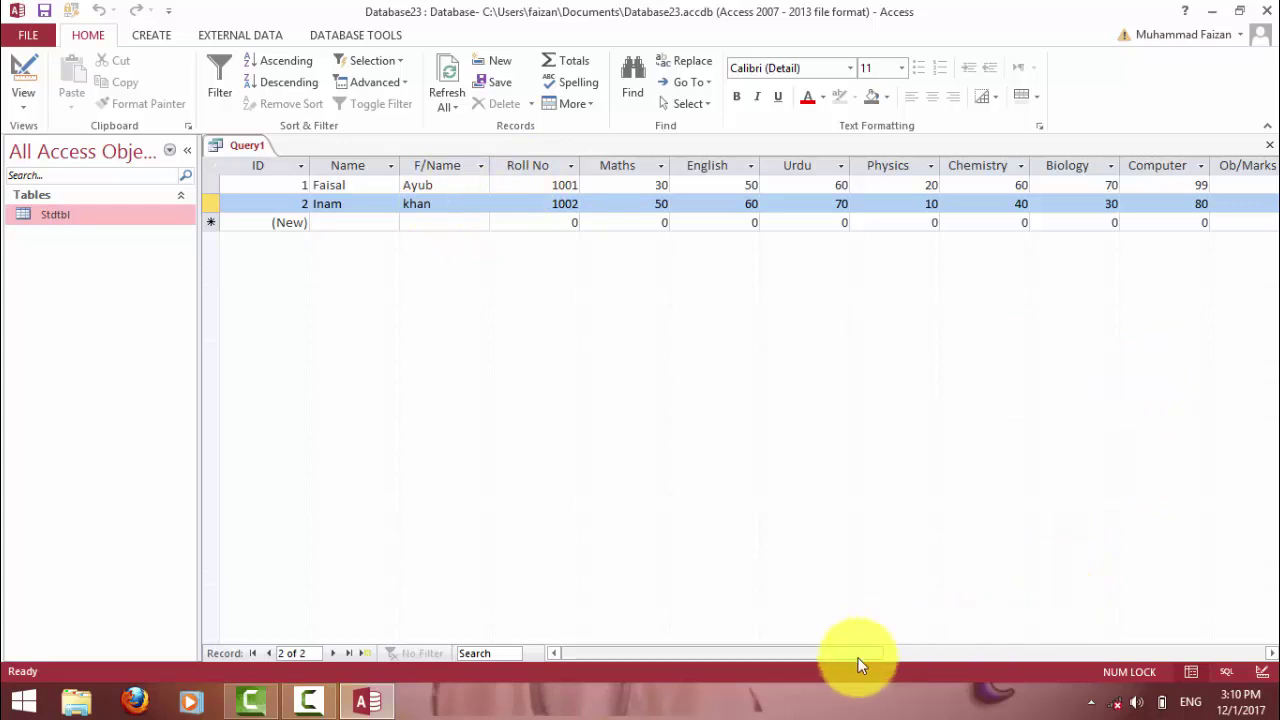
left_click_drag(857, 652, 1063, 652)
left_click(824, 164)
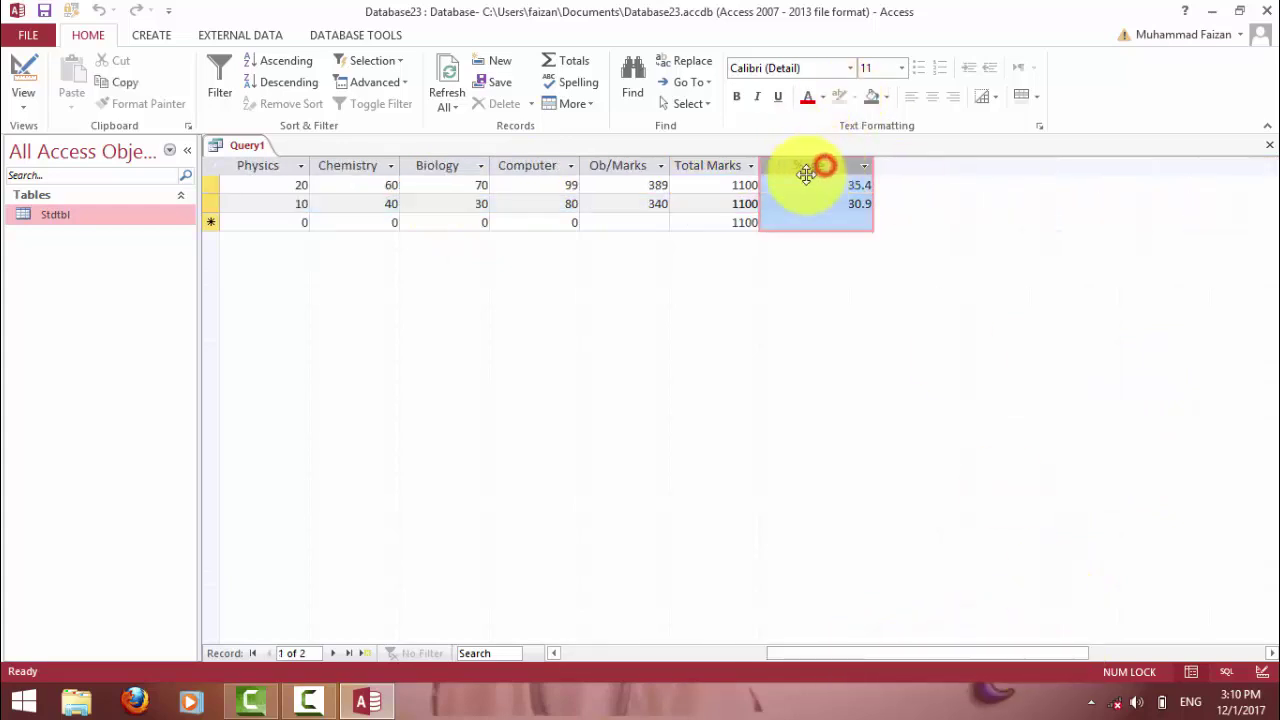
left_click(632, 188)
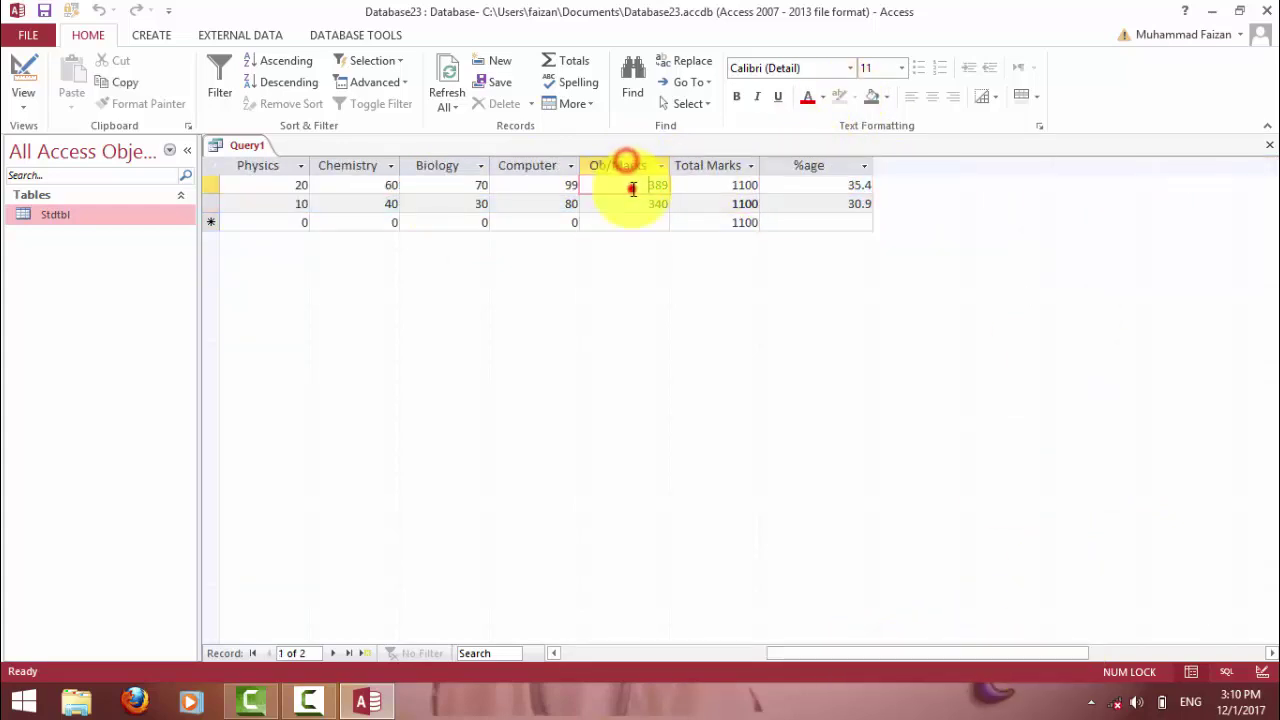
left_click(733, 185)
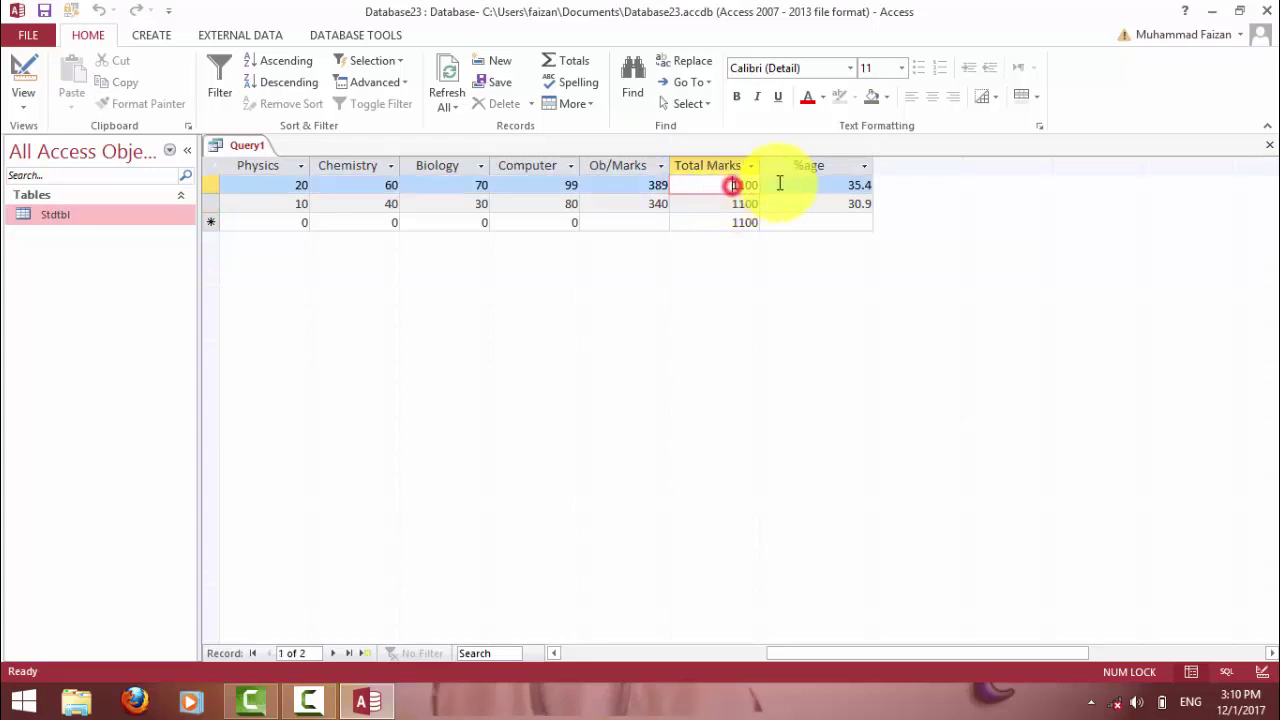
left_click(834, 188)
left_click(848, 205)
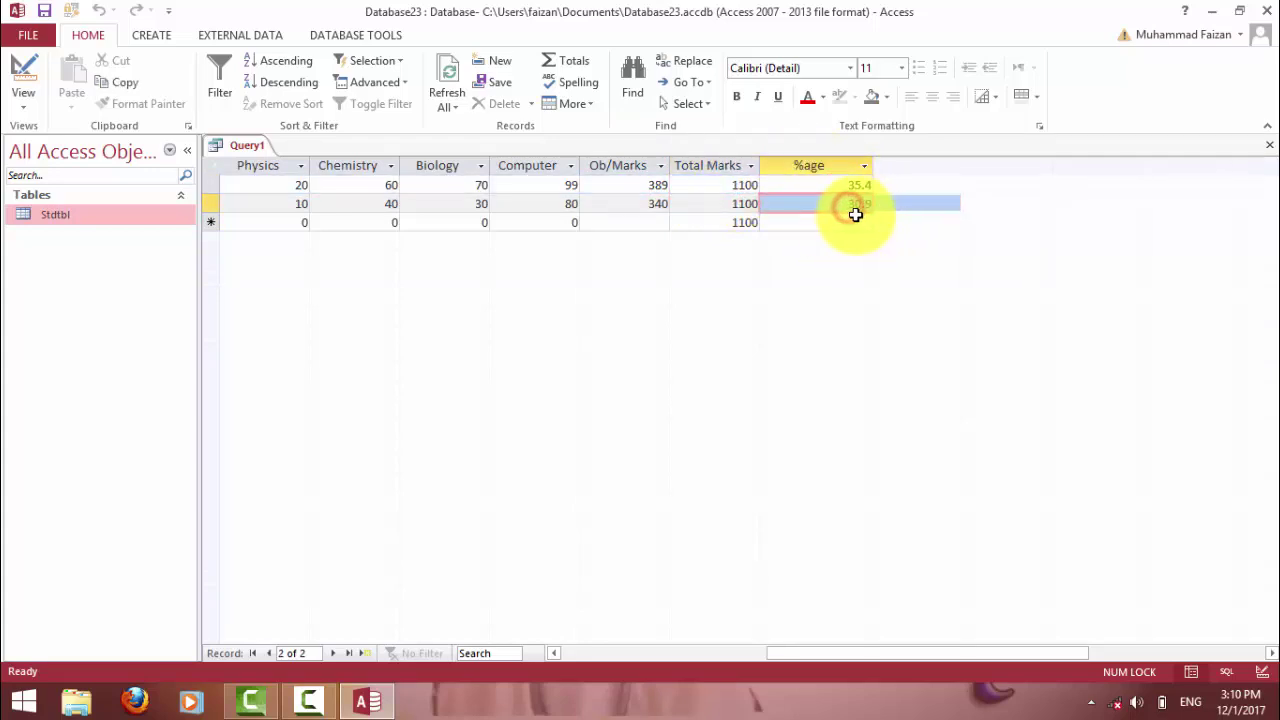
left_click(850, 219)
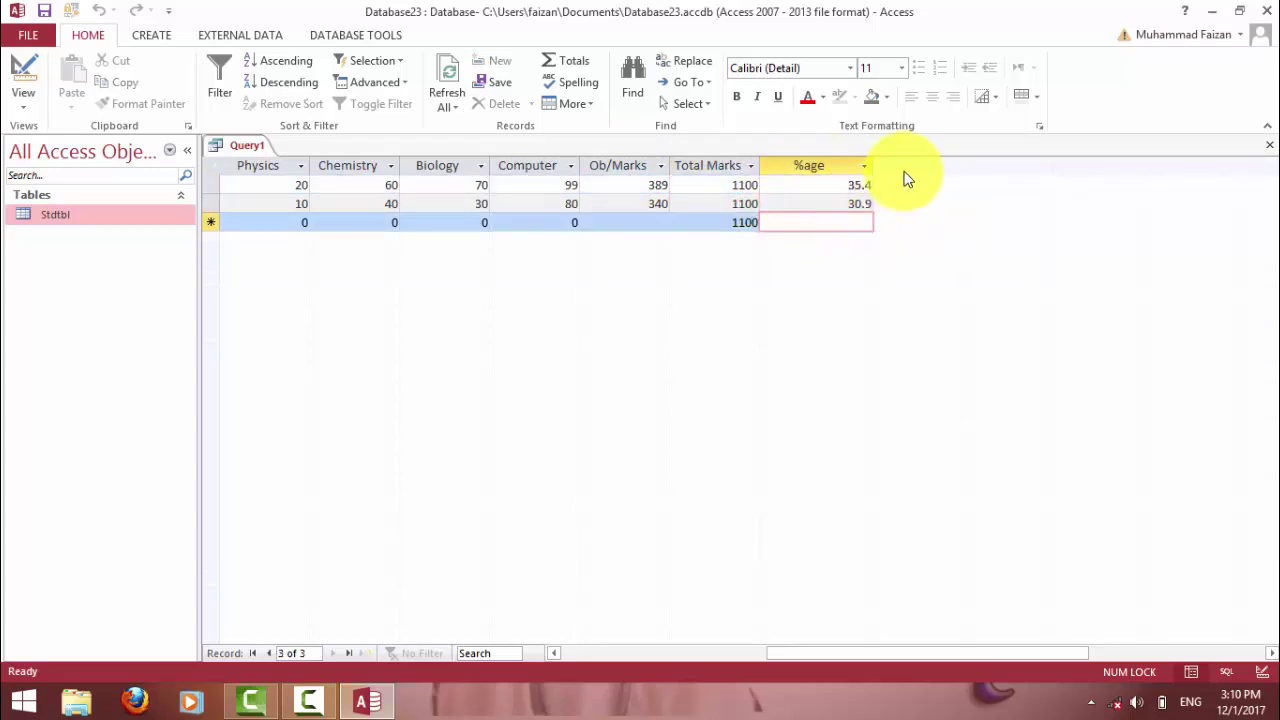
left_click(27, 73)
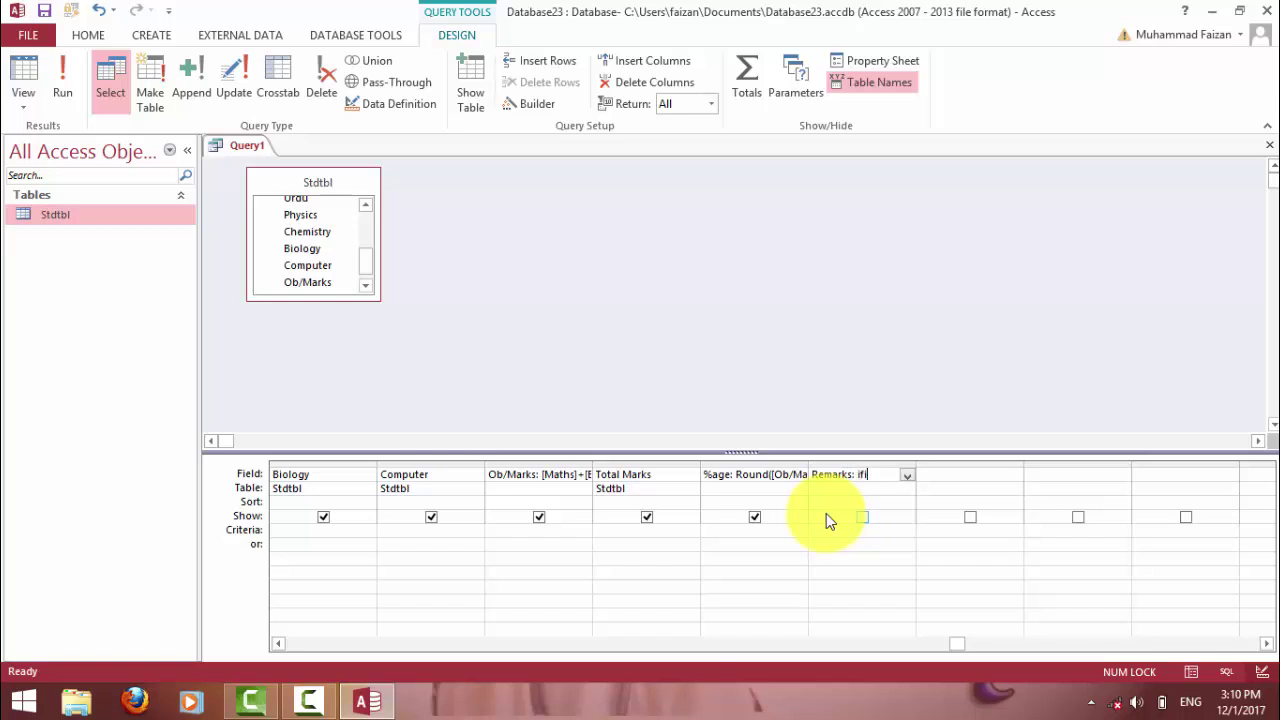
Enter the Remarks expression IIf([%age]>33,"Pass","Fail") in the next Field cell.
type("(")
type("(")
type("%ag")
type("e]")
type(">33")
type(",")
type("\"Pass")
type("\",\"Fail")
type("\")")
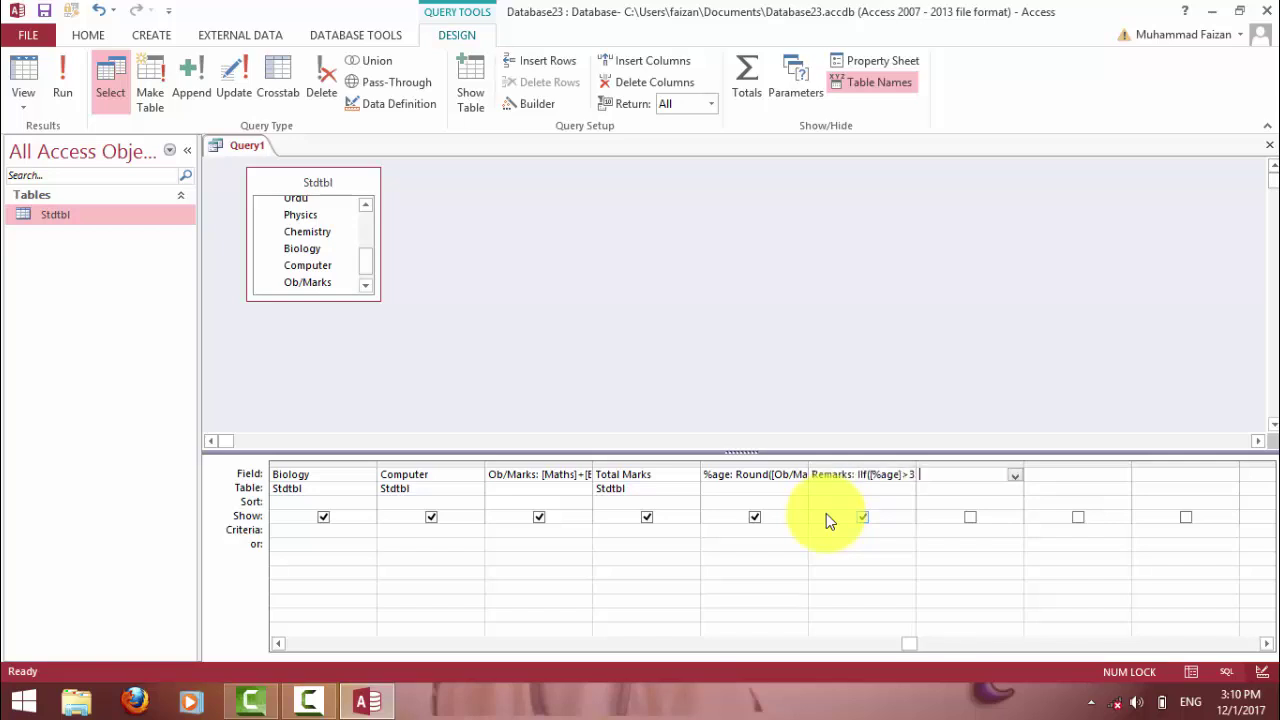
left_click(60, 80)
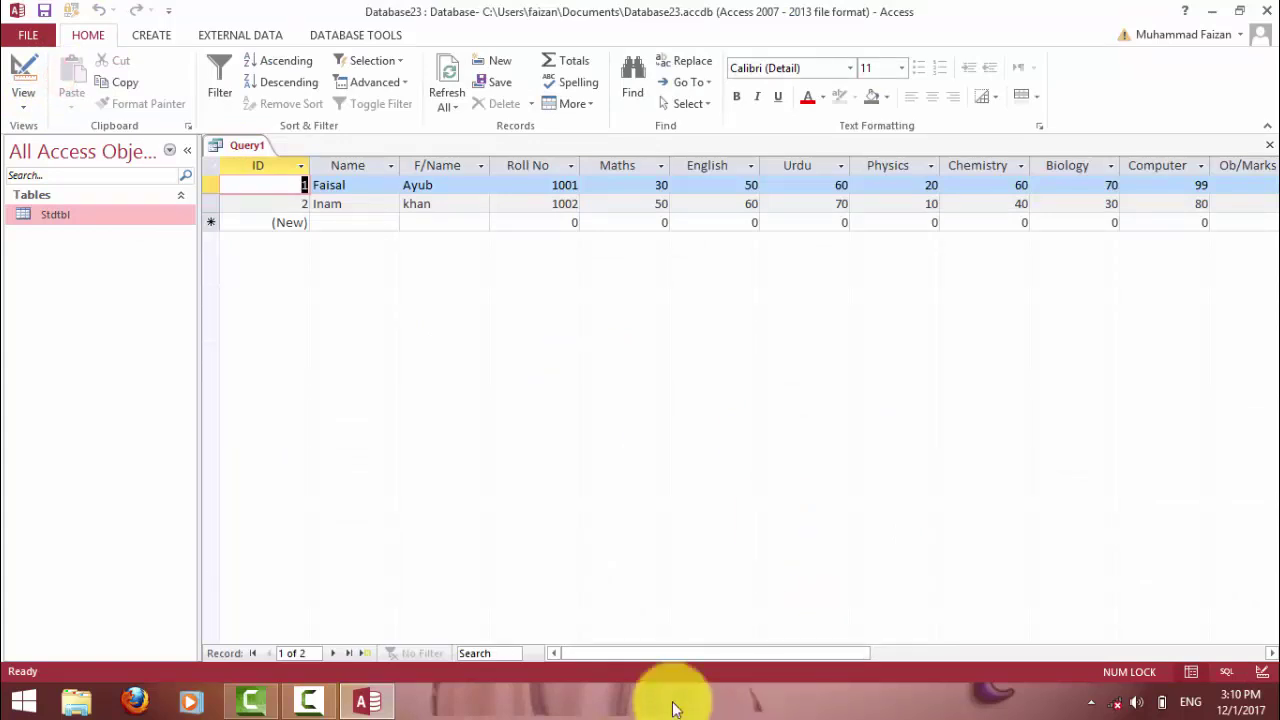
left_click_drag(741, 653, 903, 648)
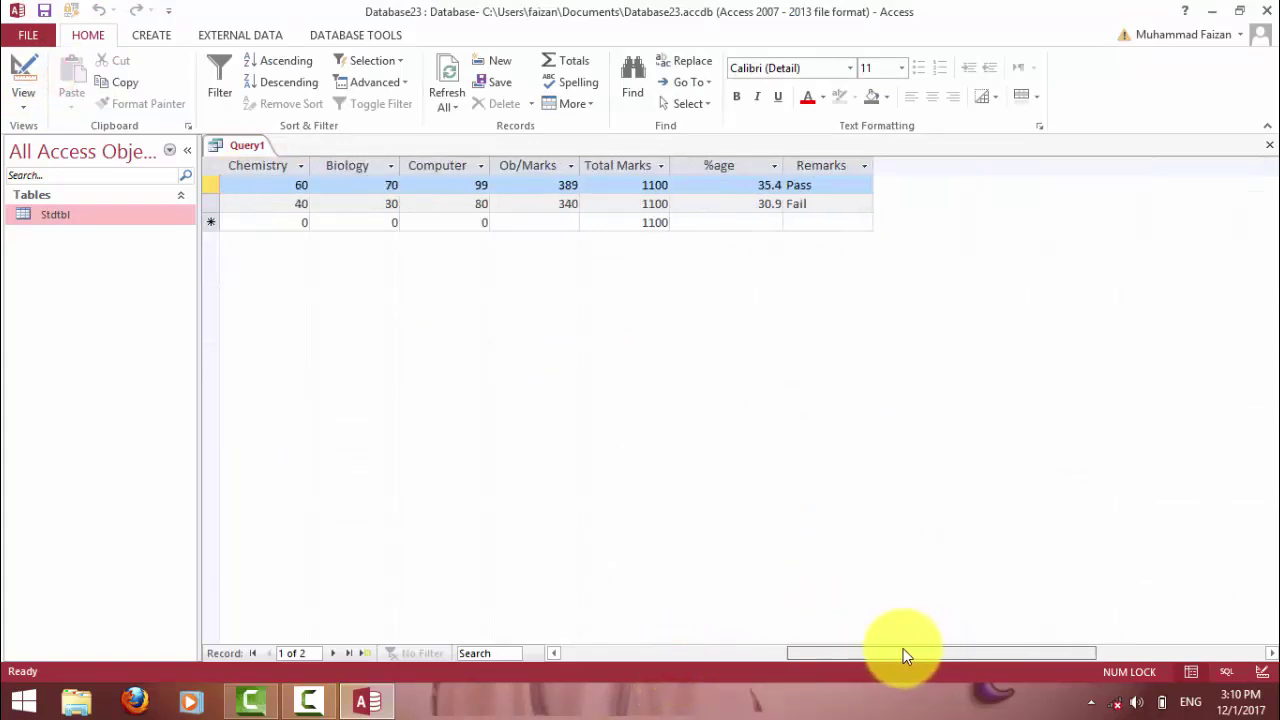
left_click(752, 185)
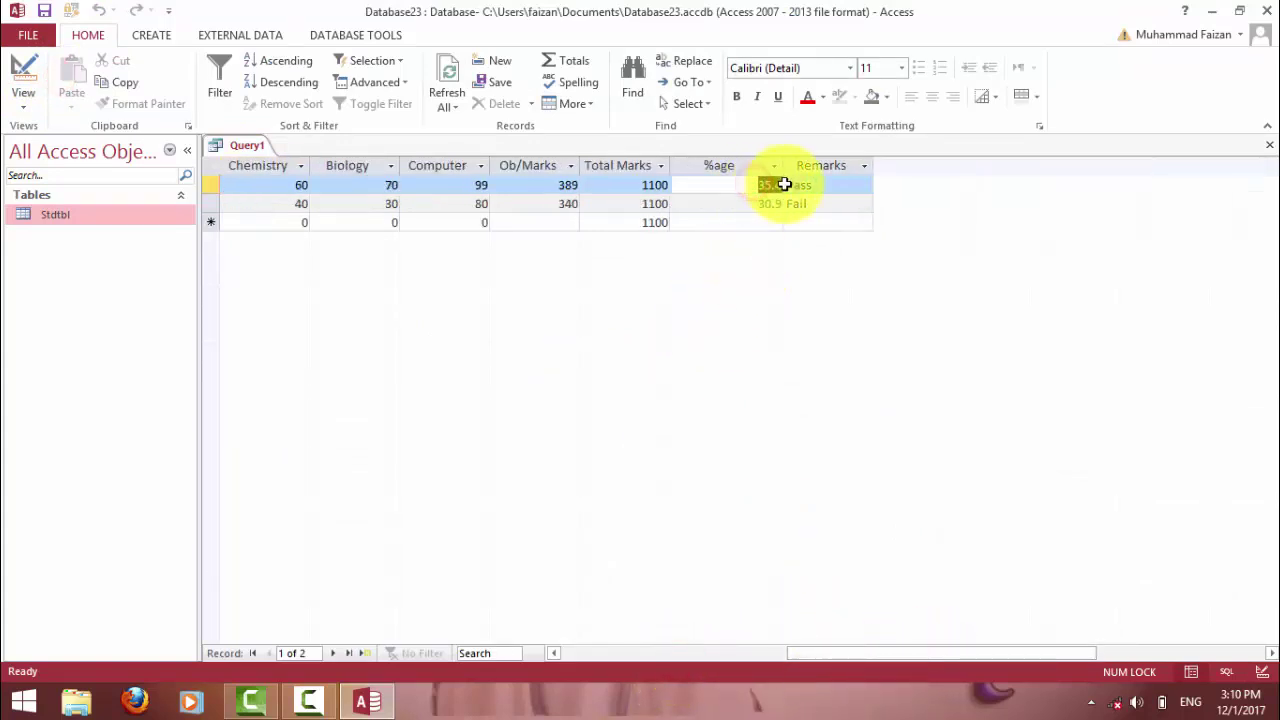
left_click(771, 204)
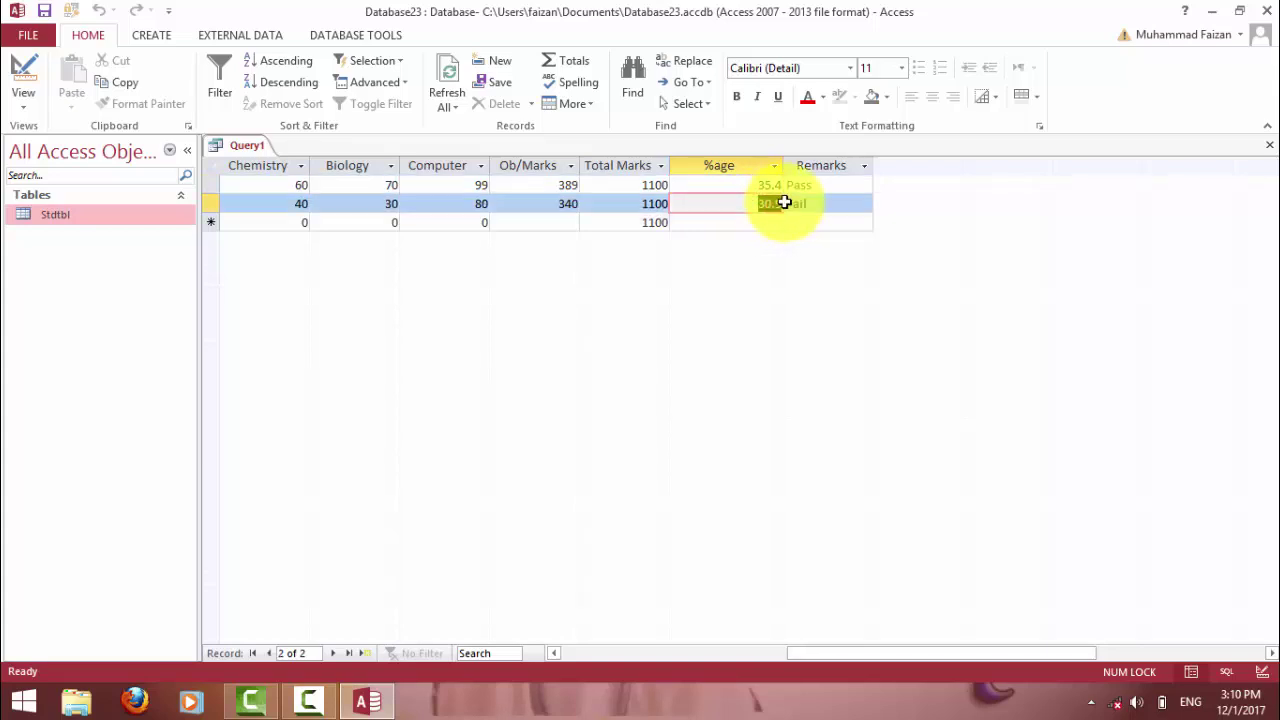
left_click(814, 205)
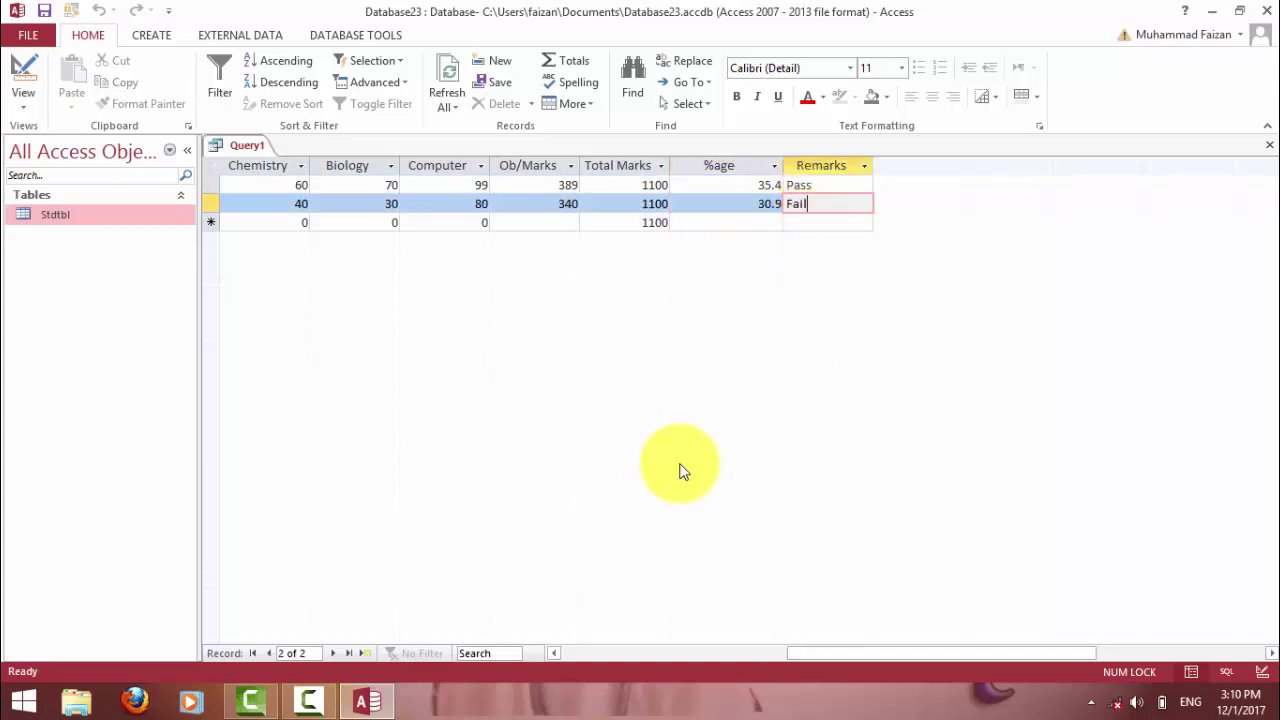
left_click(23, 72)
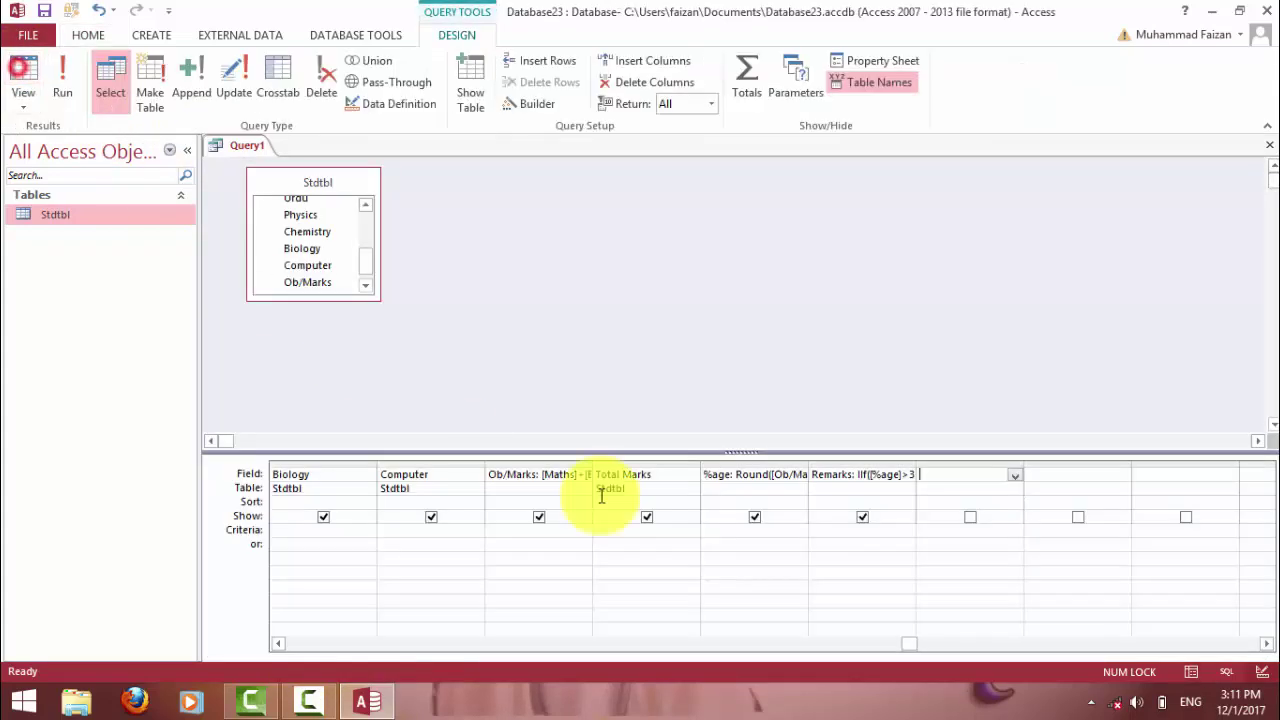
Type Grade: IIf([%age]>80,"A1",…) with nested IIf grades at 70, 60, 50 and 33, ending in F.
type("G")
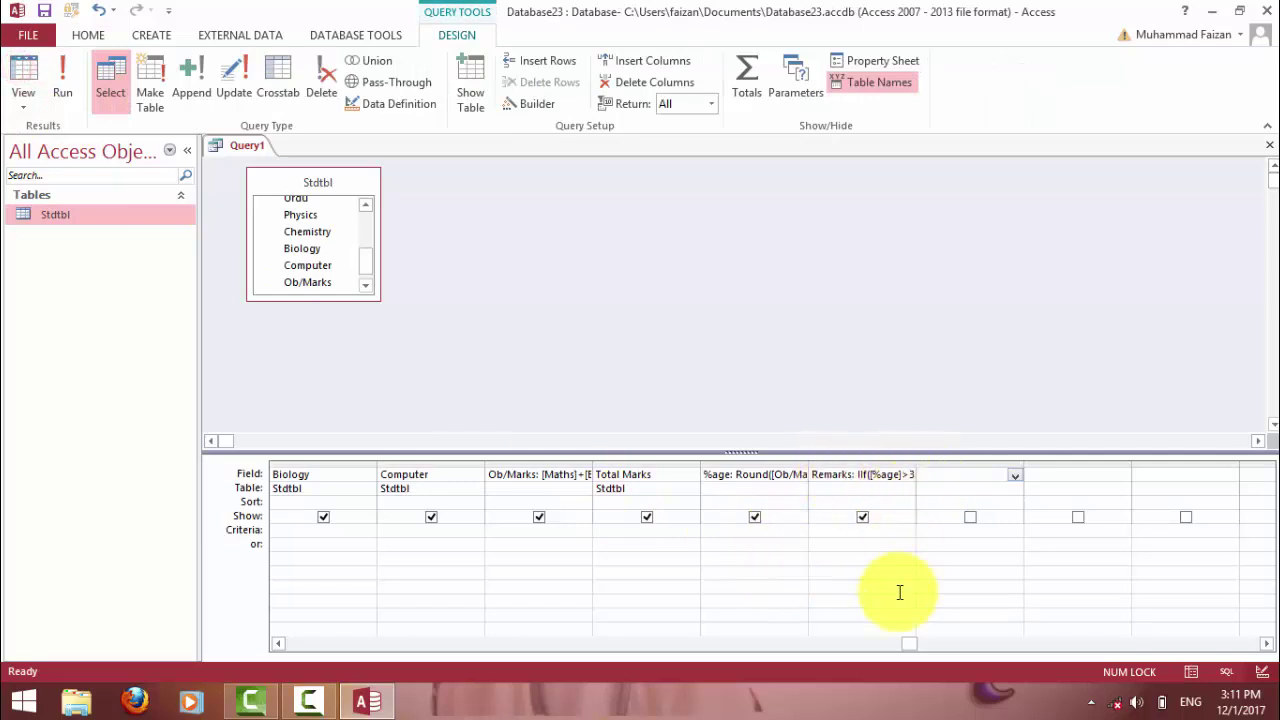
type("rade: IIf([%age")
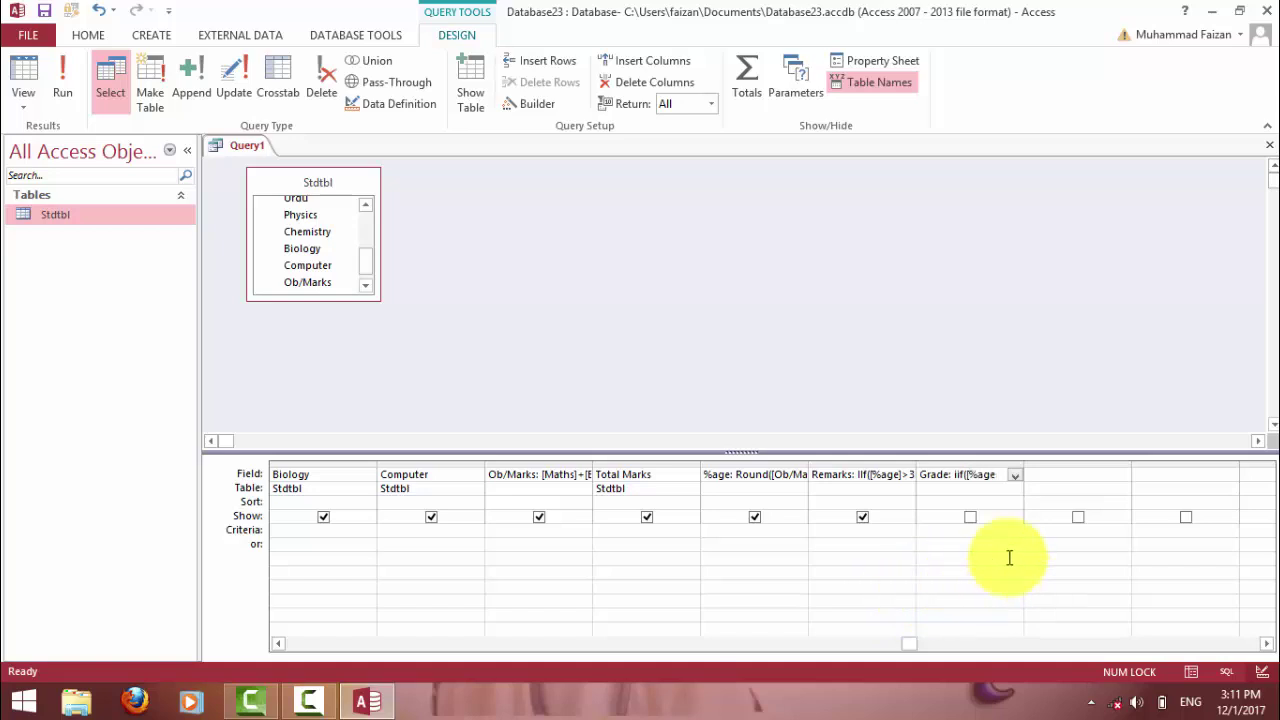
left_click_drag(998, 474, 970, 474)
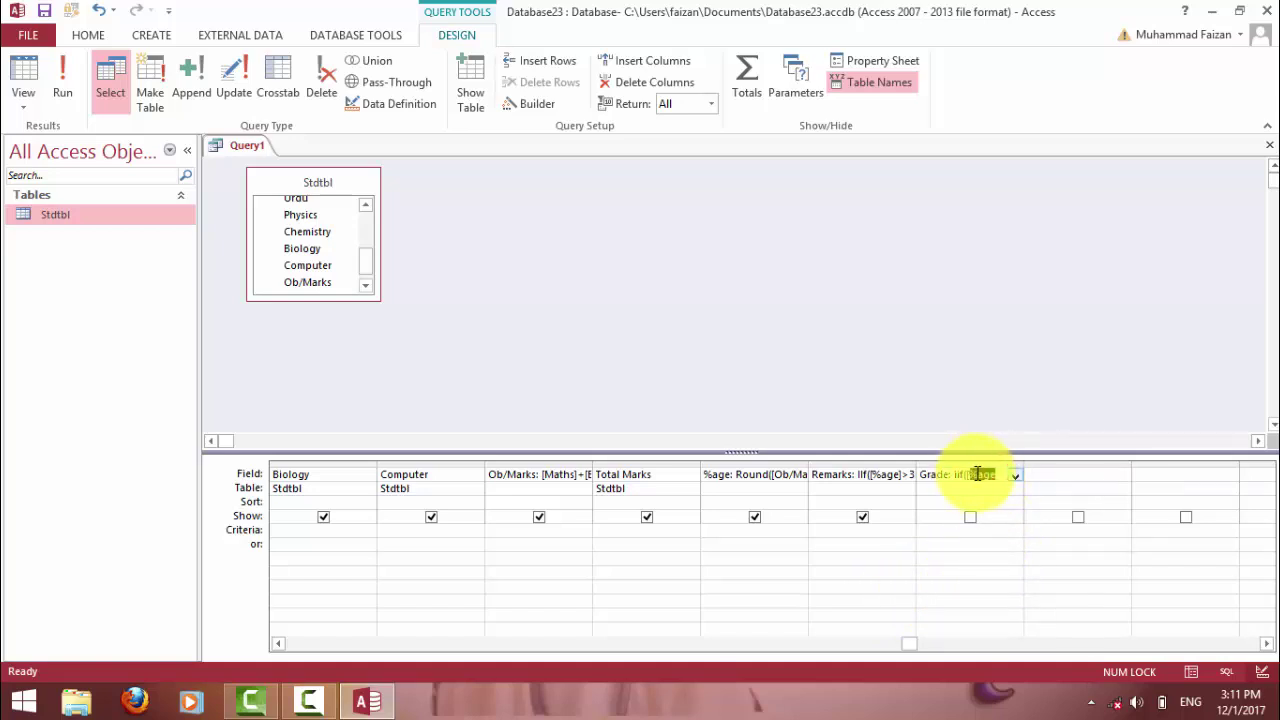
right_click(976, 473)
left_click(1024, 553)
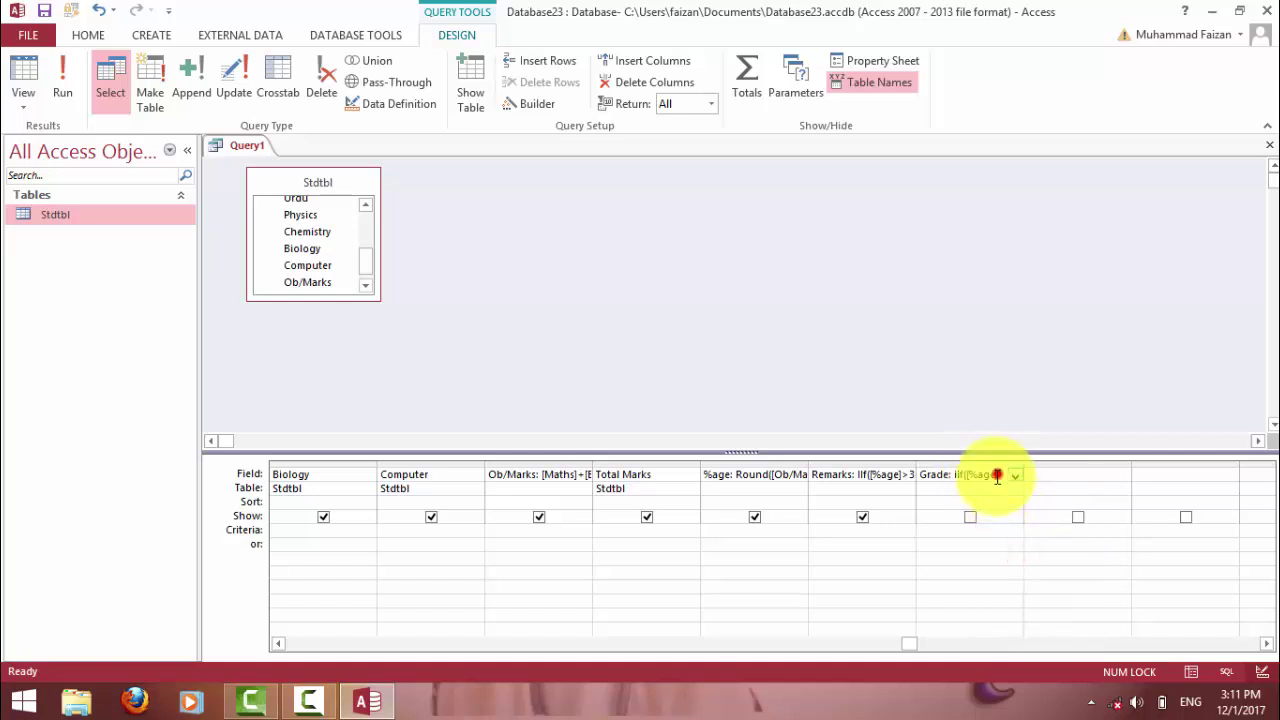
left_click(997, 474)
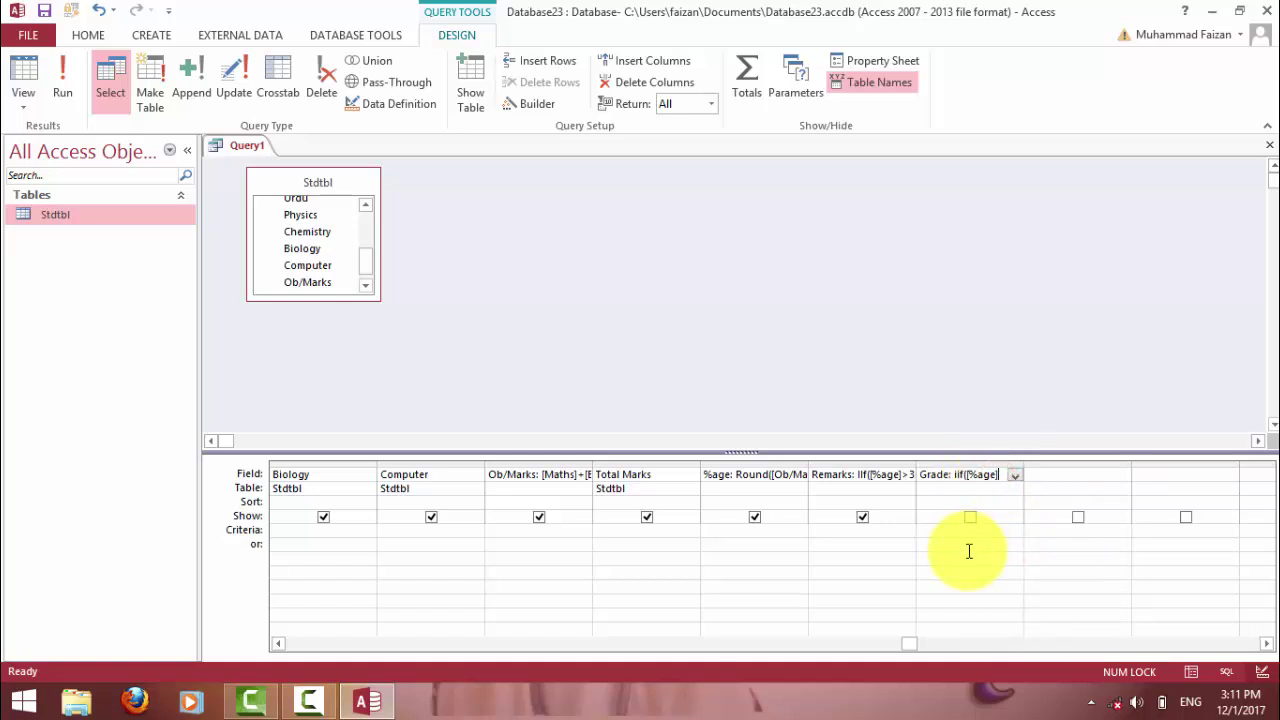
type("]>")
type("80")
type(",")
type("\"A")
type("+")
key("BackSpace")
type("1\",iif(%age")
key("BackSpace")
key("BackSpace")
key("BackSpace")
key("BackSpace")
type("[%age")
type("]")
type(">")
type("70")
type(",'A")
type("\"")
type(",iif")
type("([")
type("%age")
type("]>")
type("60,")
type("\"")
type("B")
type("\",iif")
type("(")
type("[%age")
type("]>")
type("50,")
type("\"C\"")
type(",iif")
type("([")
type("%age]>")
type("33")
type(",'E")
type("\",\"")
type("F")
type("\"")
type("))")
Commit the finished Grade expression past the parenthesis error and run the query.
key("Return")
key("Return")
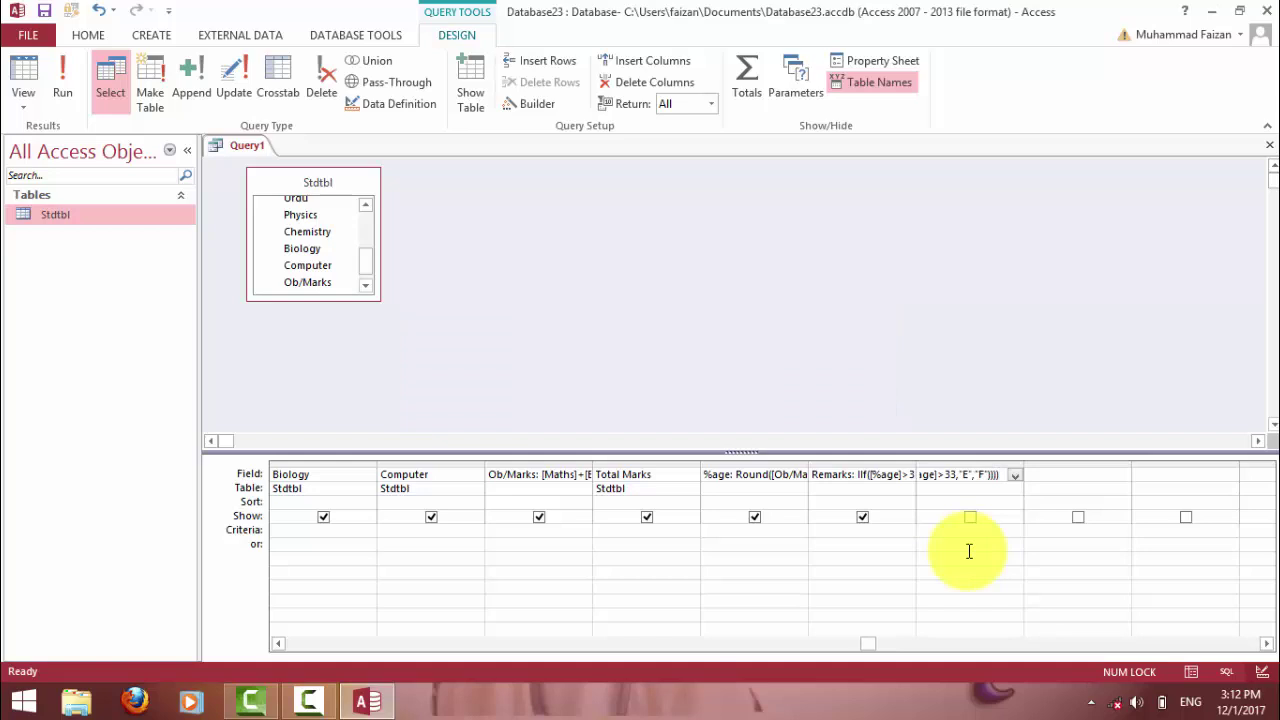
key("Return")
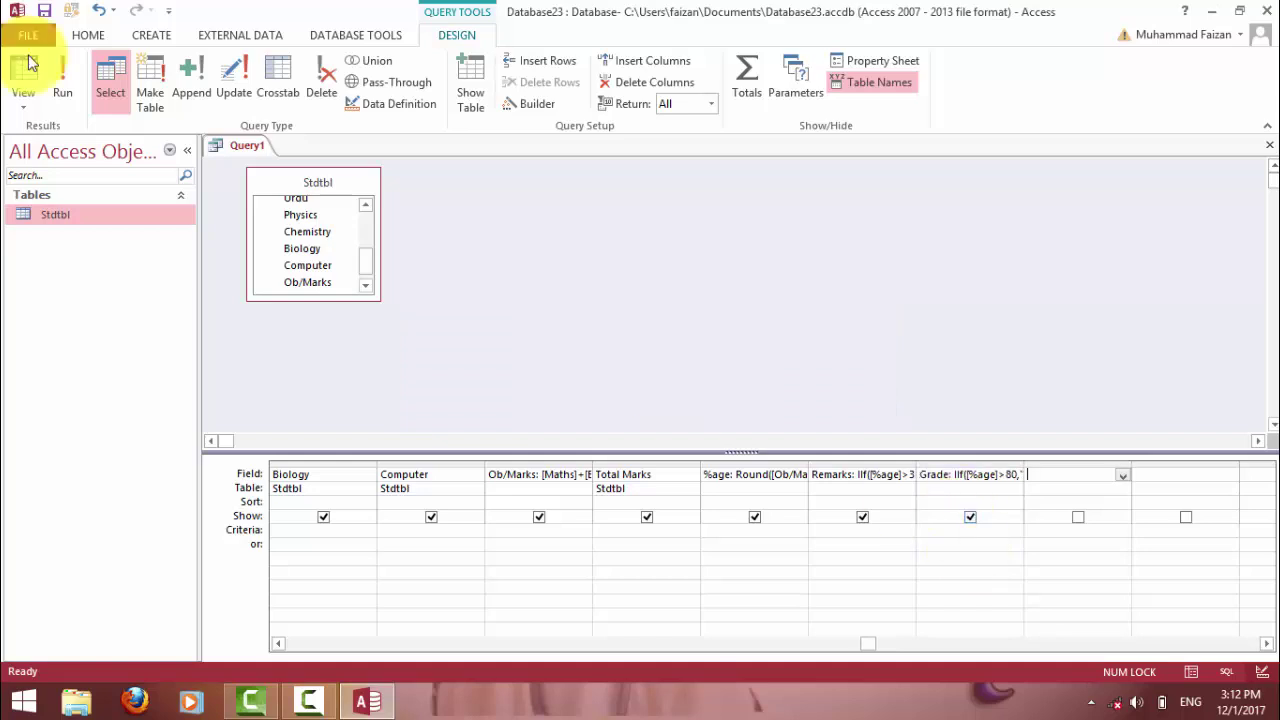
left_click(62, 78)
Scroll the datasheet to confirm Grade E for the first record and F for the second.
left_click_drag(791, 658, 972, 650)
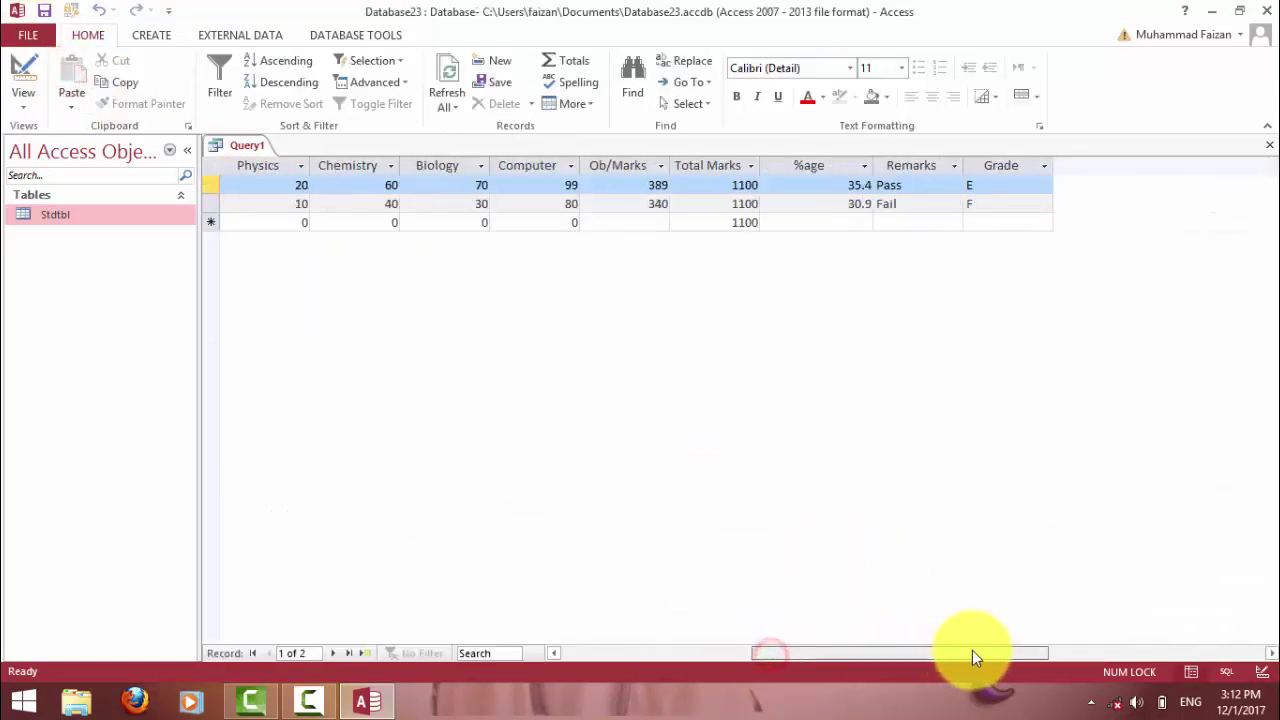
left_click(980, 199)
left_click(974, 188)
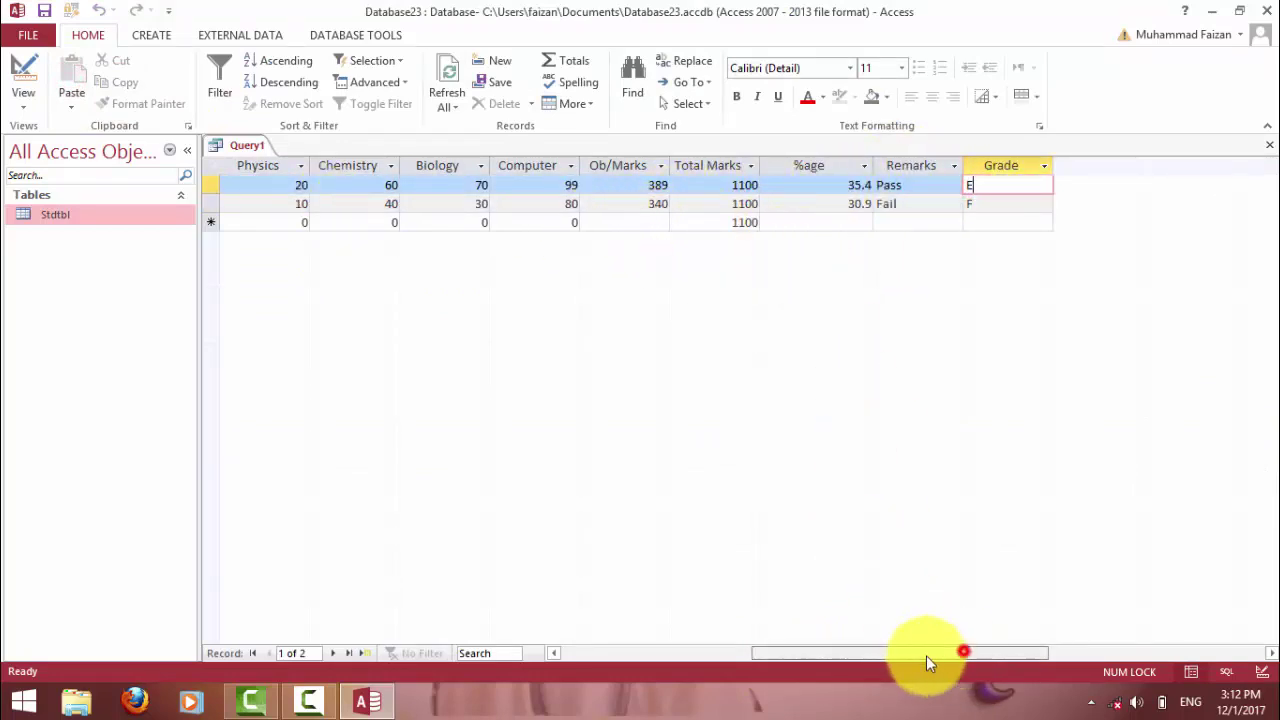
left_click_drag(926, 655, 729, 654)
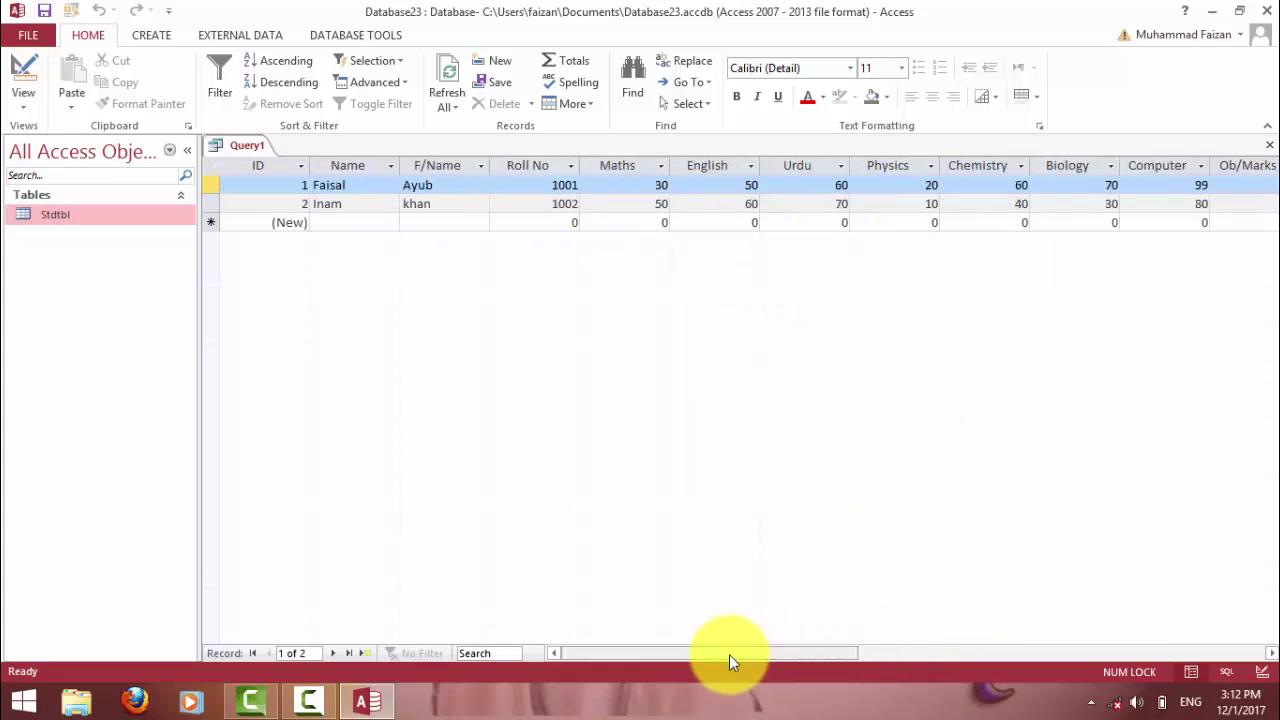
Switch to Design view and review the %age, Remarks and Grade expressions in the grid.
left_click(24, 70)
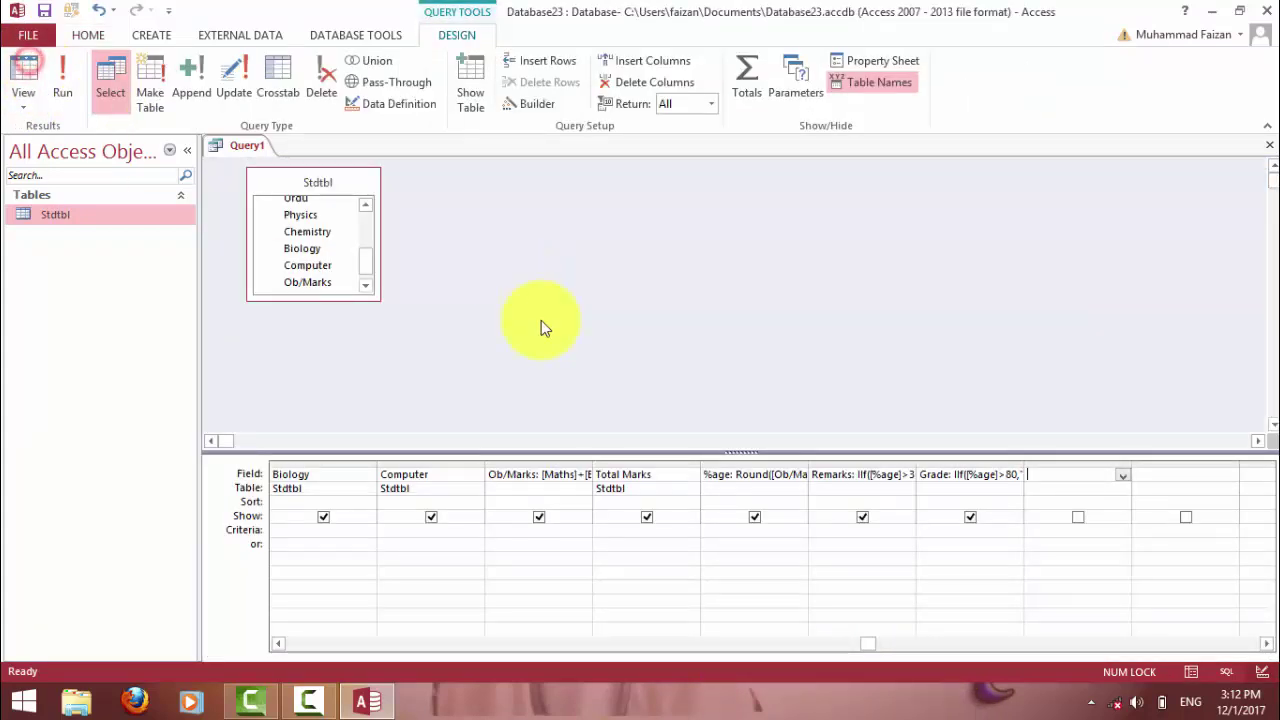
left_click(983, 472)
left_click(930, 474)
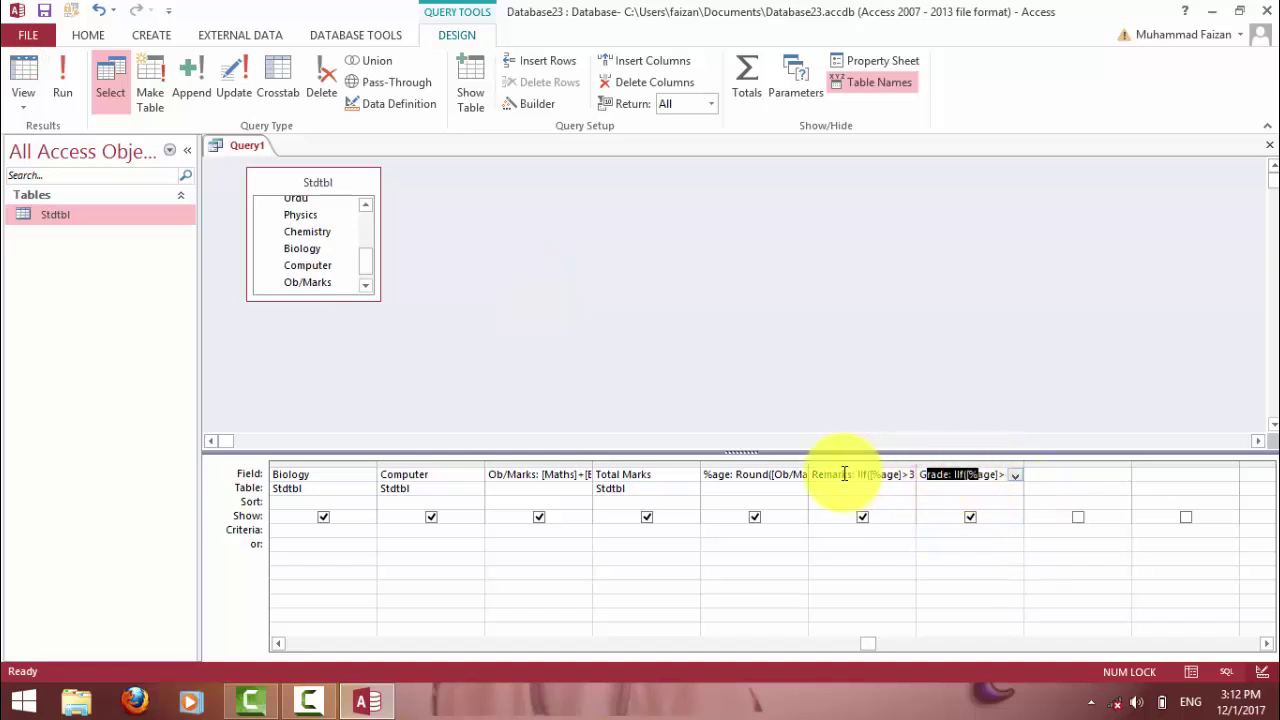
left_click_drag(870, 474, 791, 480)
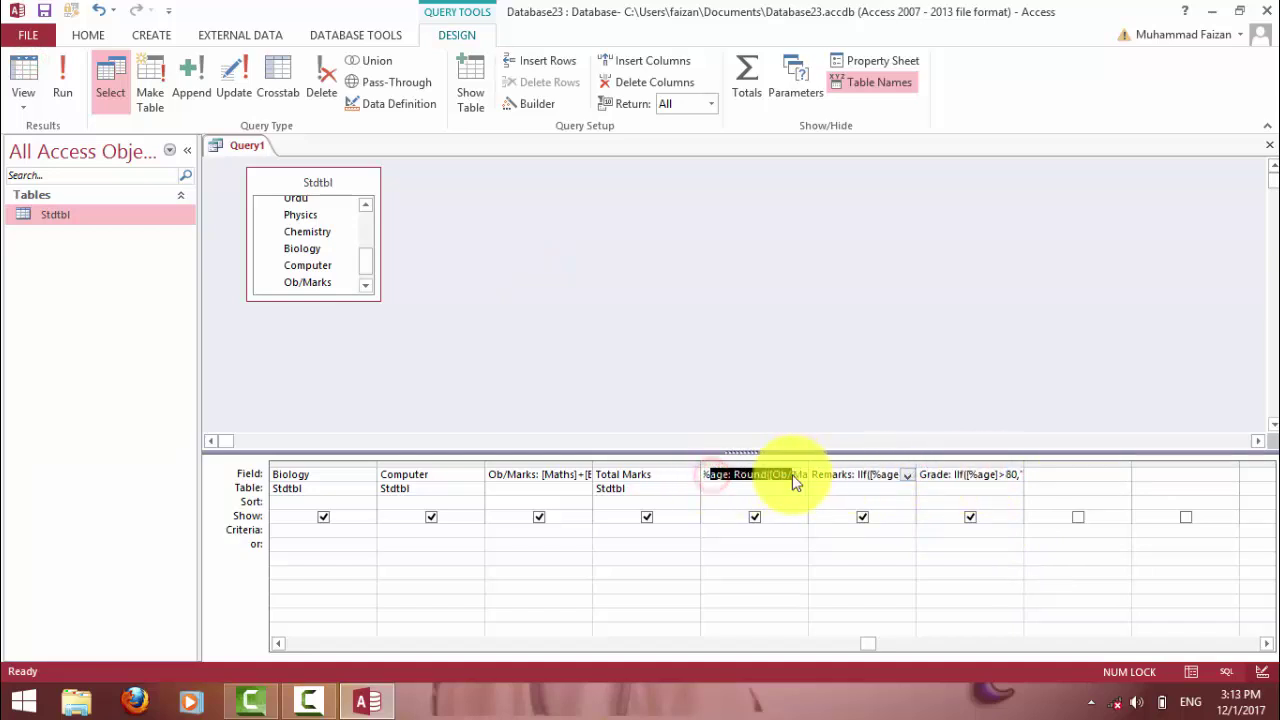
left_click_drag(594, 474, 686, 480)
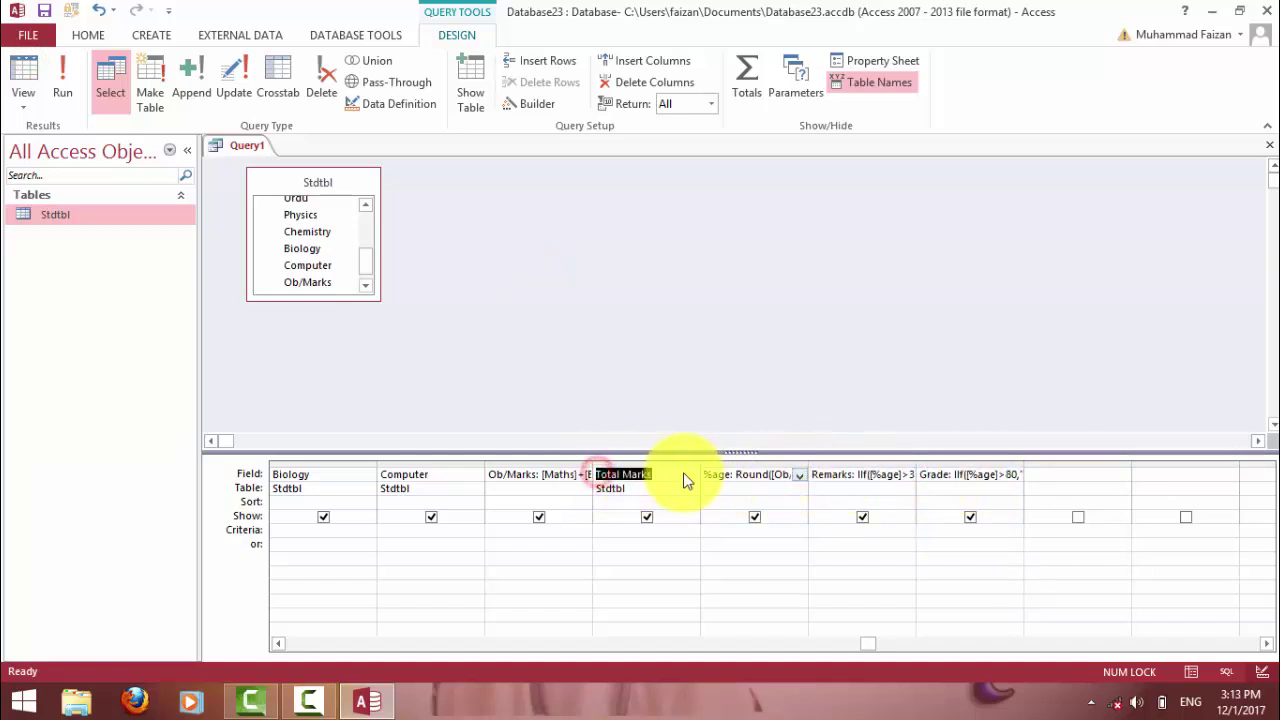
left_click(477, 473)
left_click(565, 474)
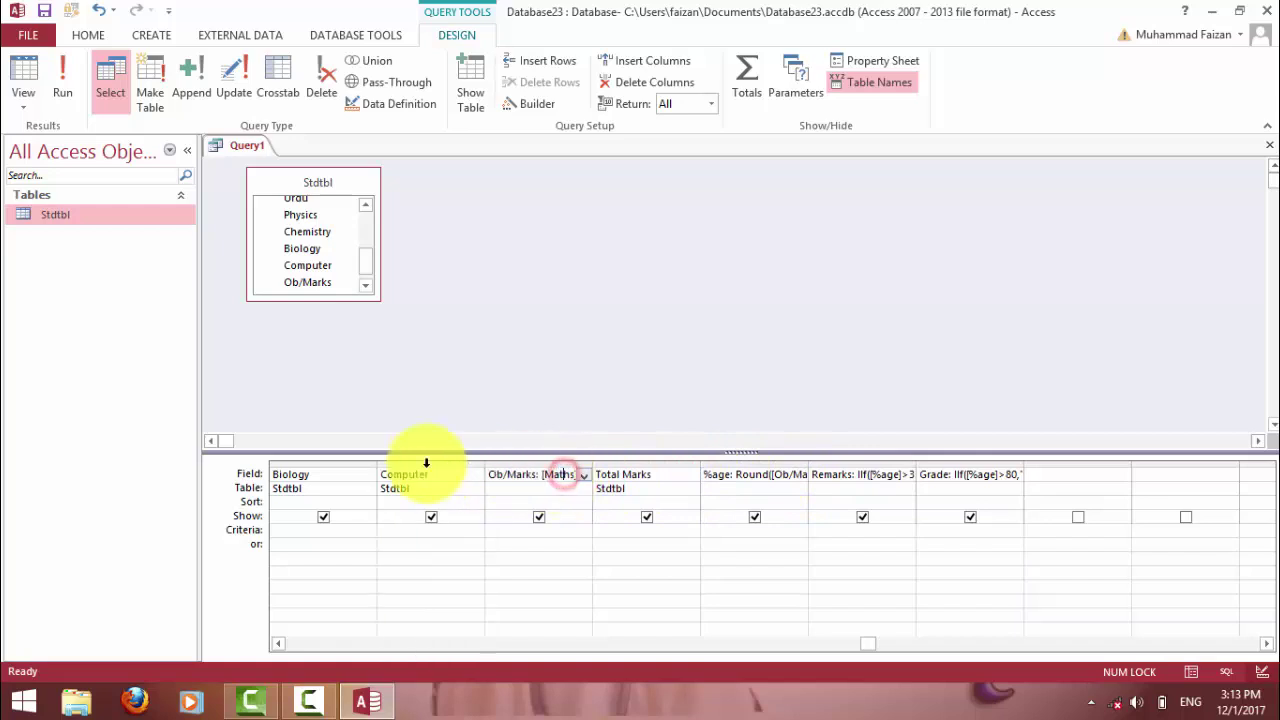
left_click_drag(867, 644, 916, 644)
left_click(951, 472)
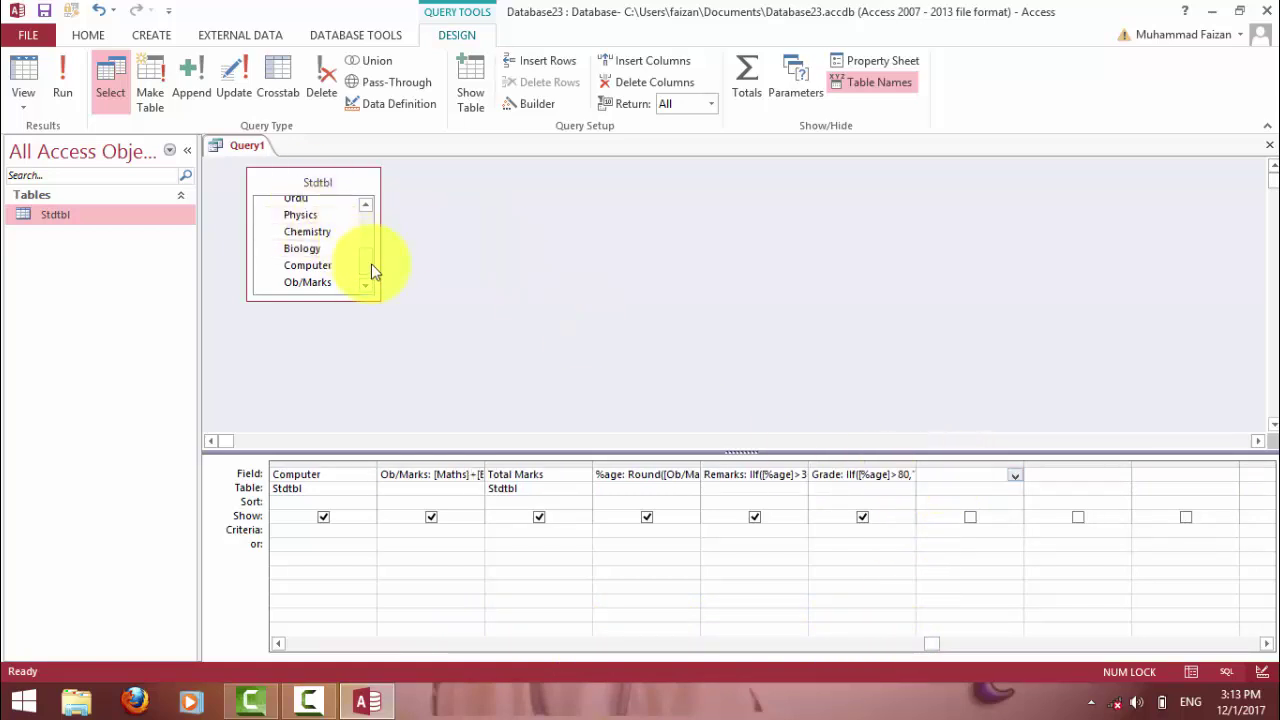
left_click_drag(371, 263, 369, 209)
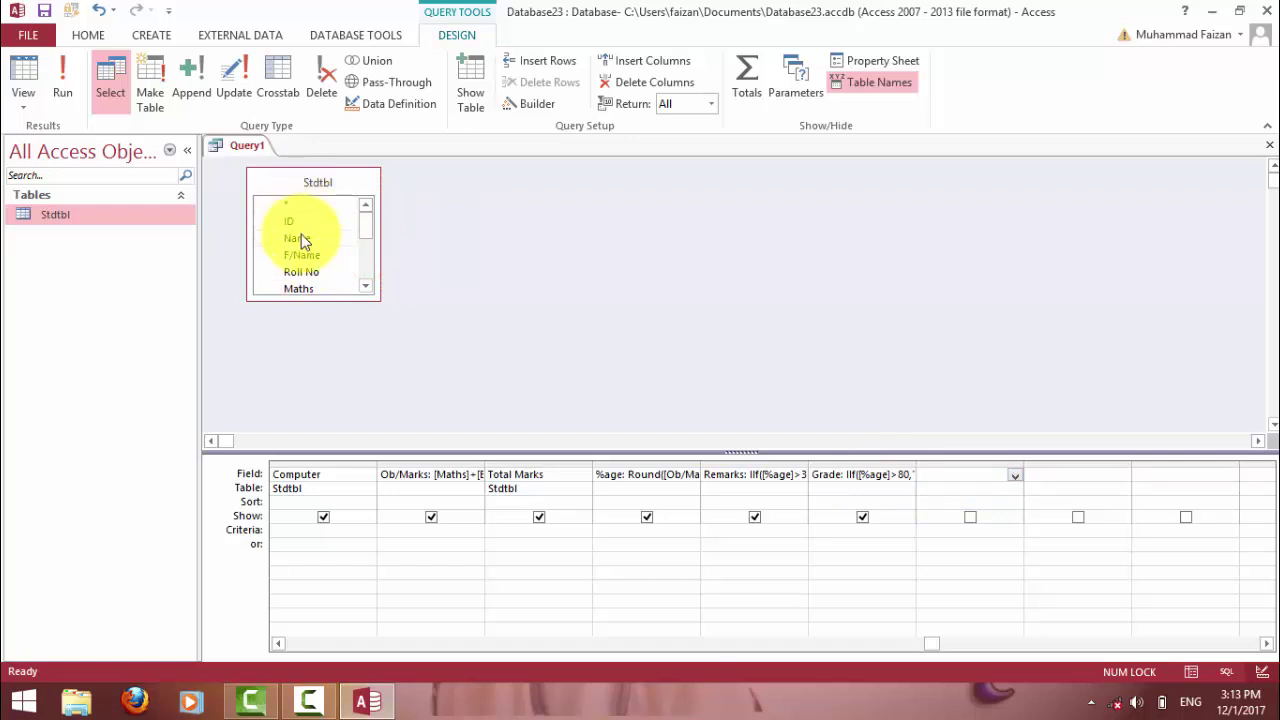
Close Query1 and save it as StdQuery.
left_click(1266, 125)
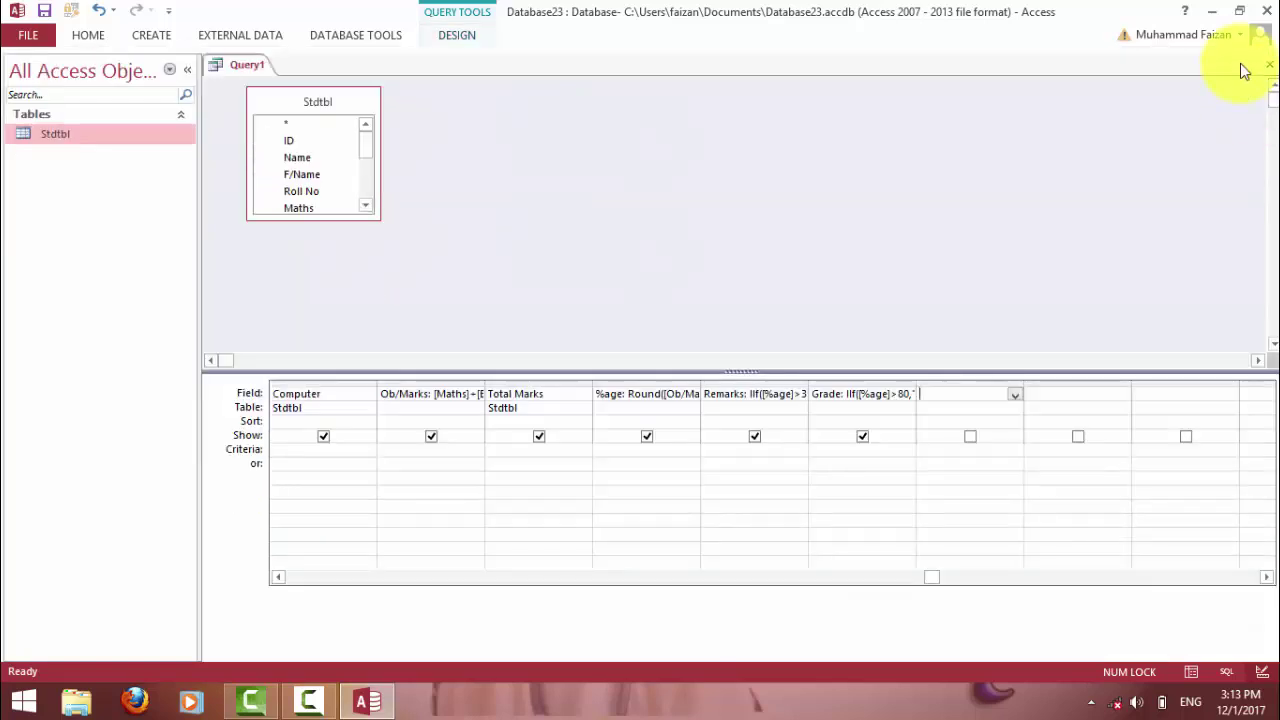
left_click(1269, 64)
left_click(573, 405)
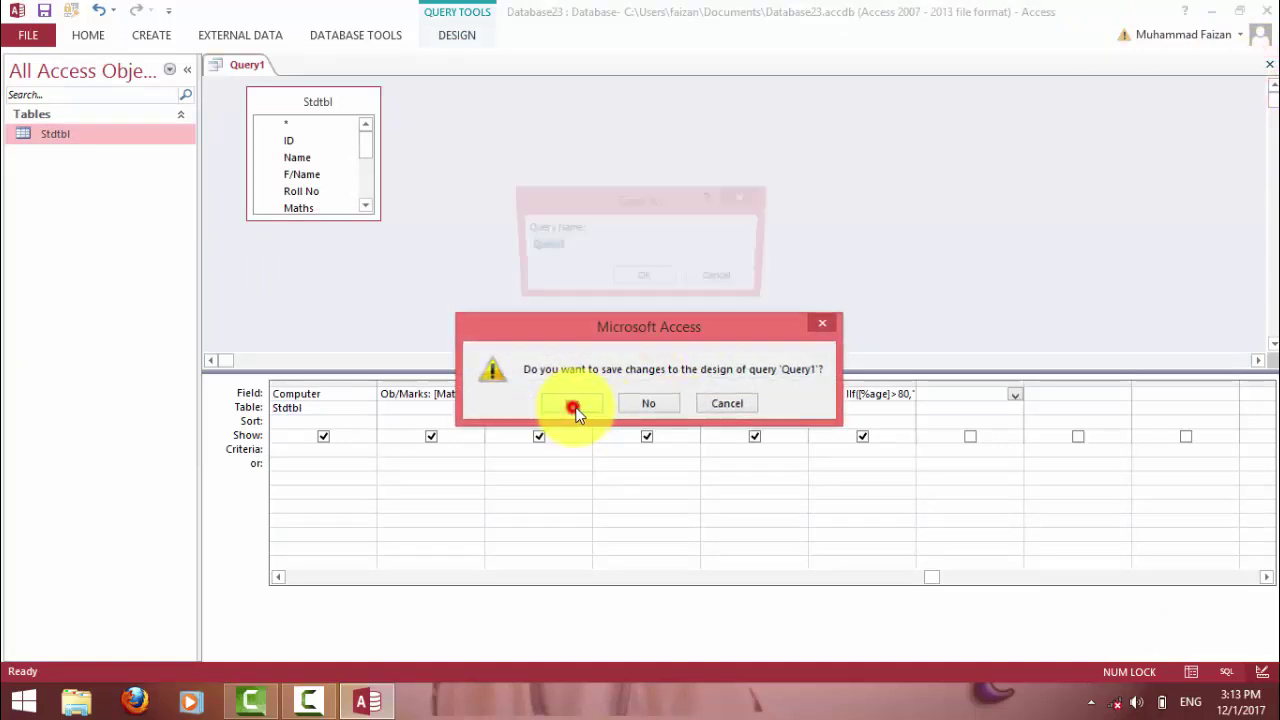
type("Std")
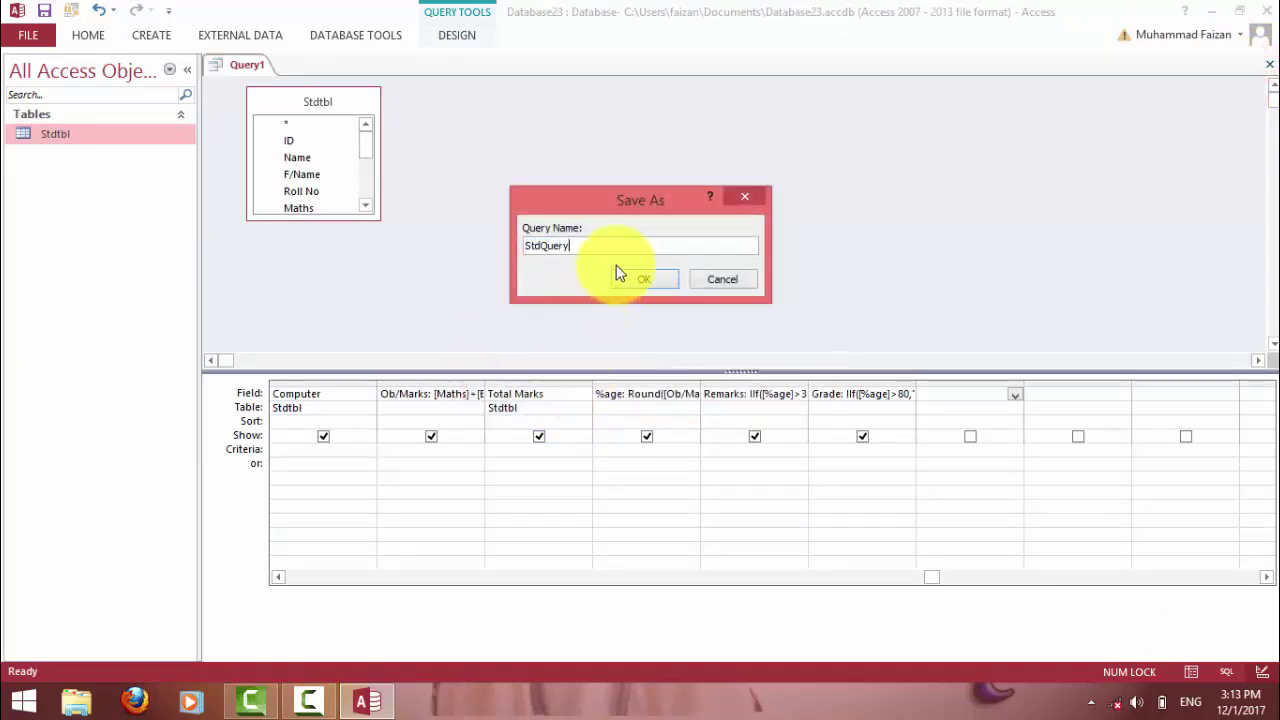
left_click(619, 273)
Show the CREATE tab and keep the command ribbon permanently expanded.
left_click(155, 35)
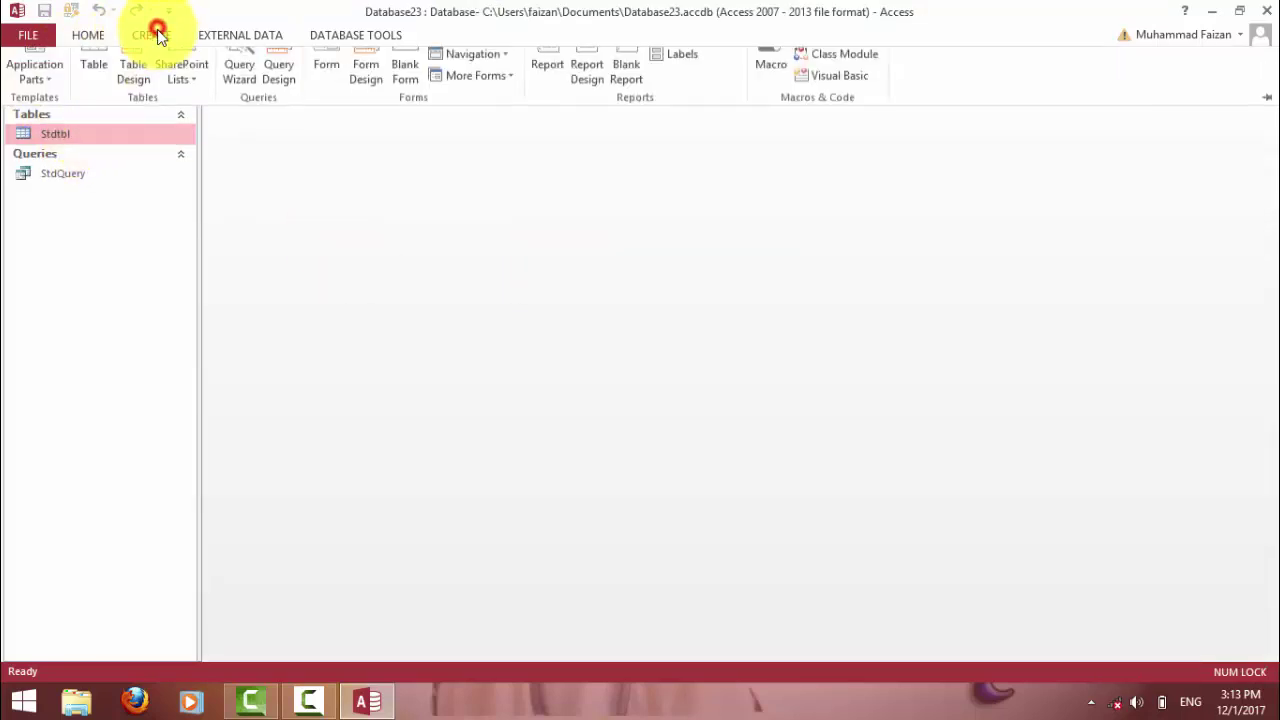
right_click(183, 32)
left_click(197, 107)
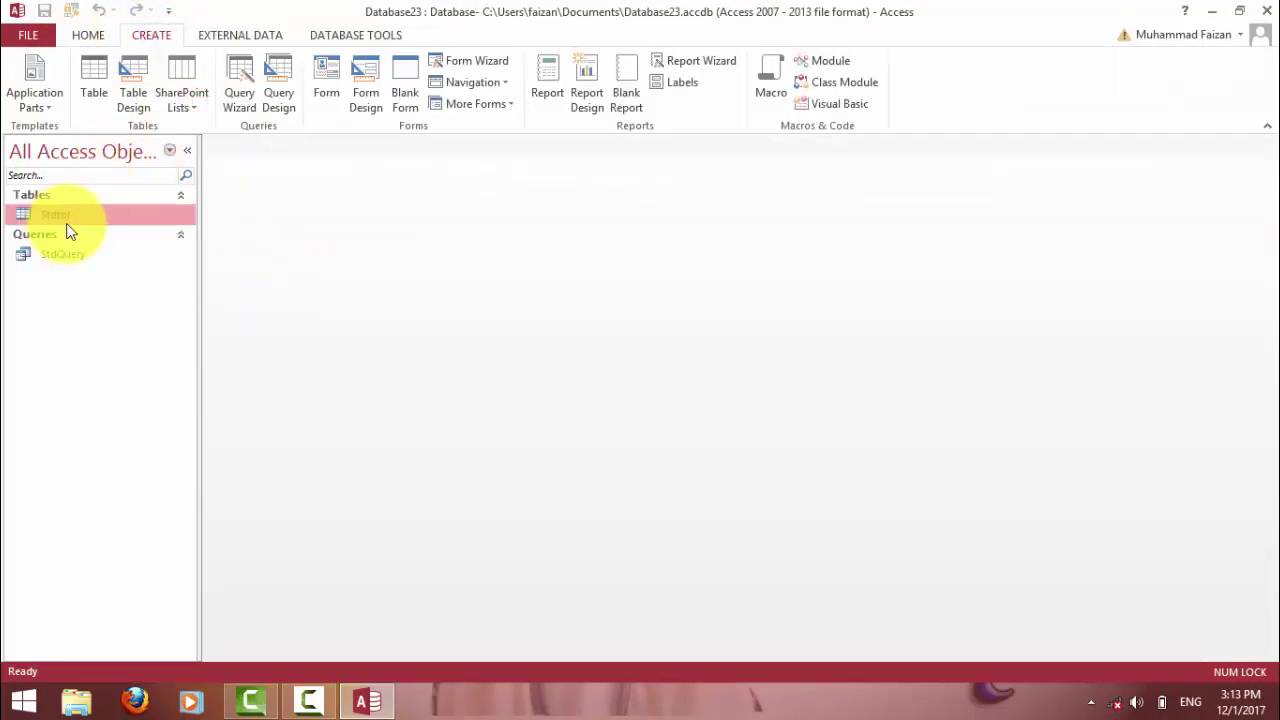
Start a new table design with an AutoNumber ID field and a Short Text Name field.
left_click(137, 82)
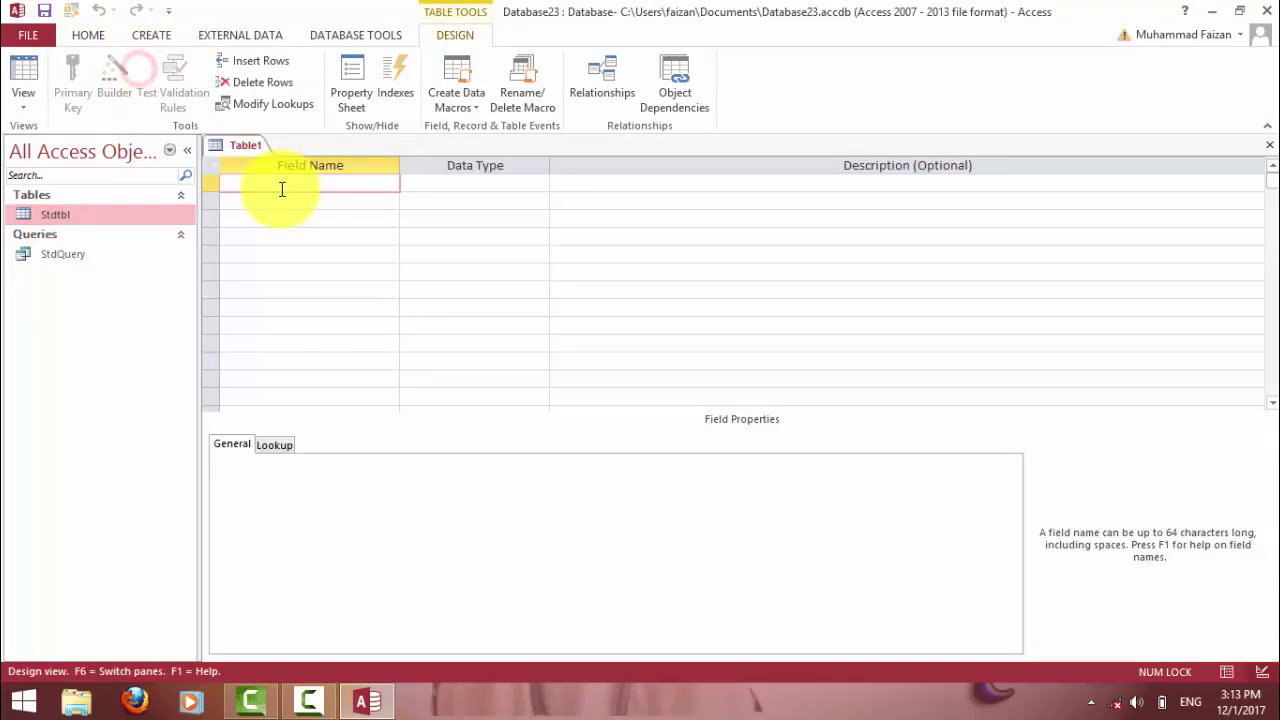
type("Id")
key("Tab")
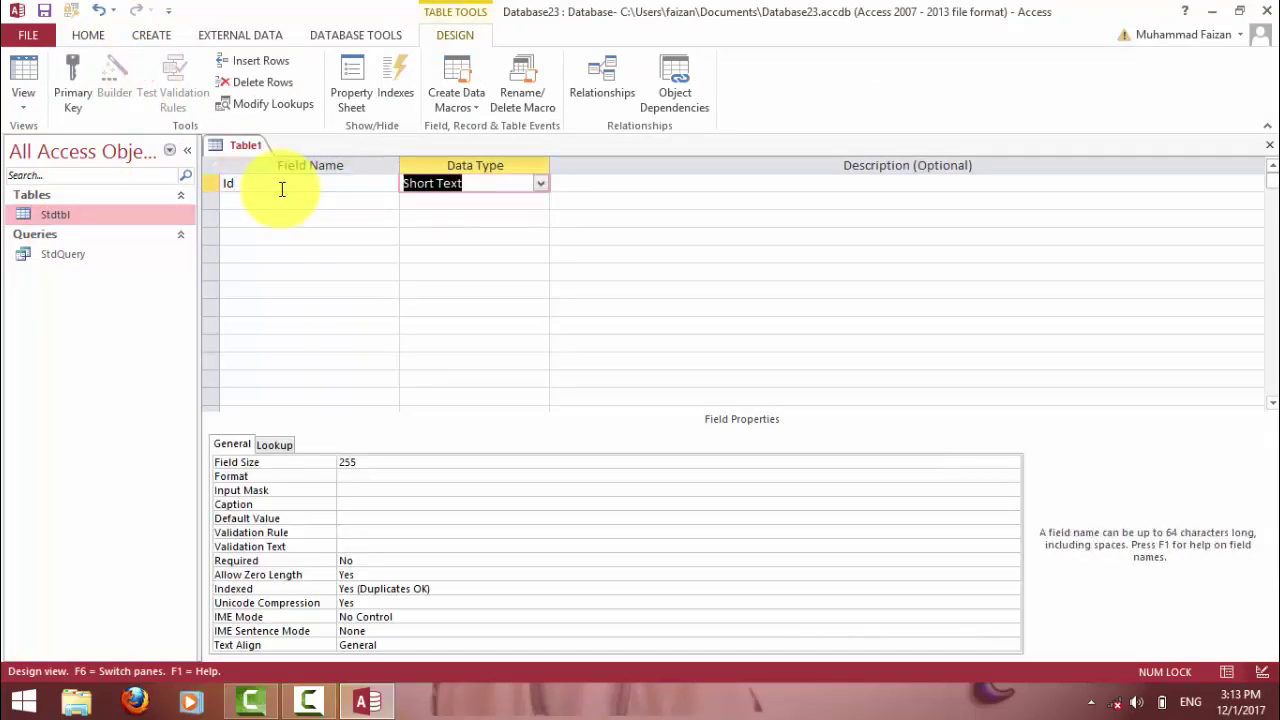
key("shift+Tab")
type("ID")
key("Tab")
type("a")
key("Tab")
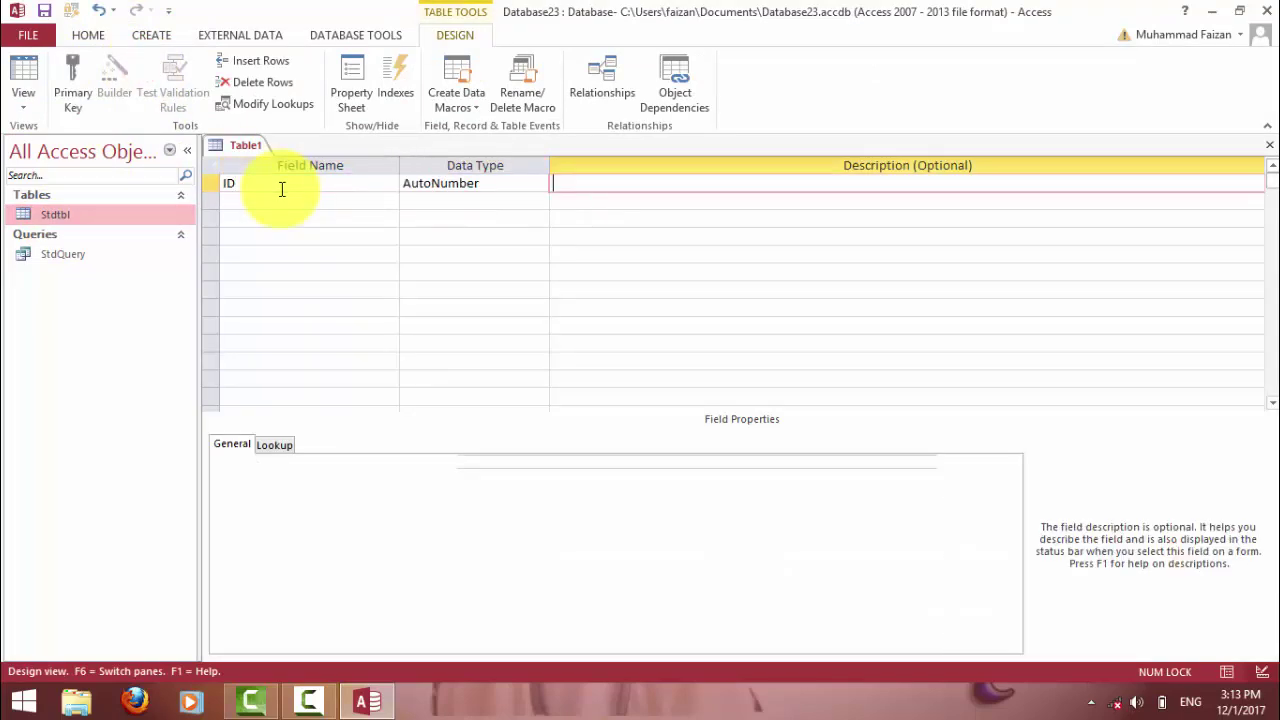
key("Tab")
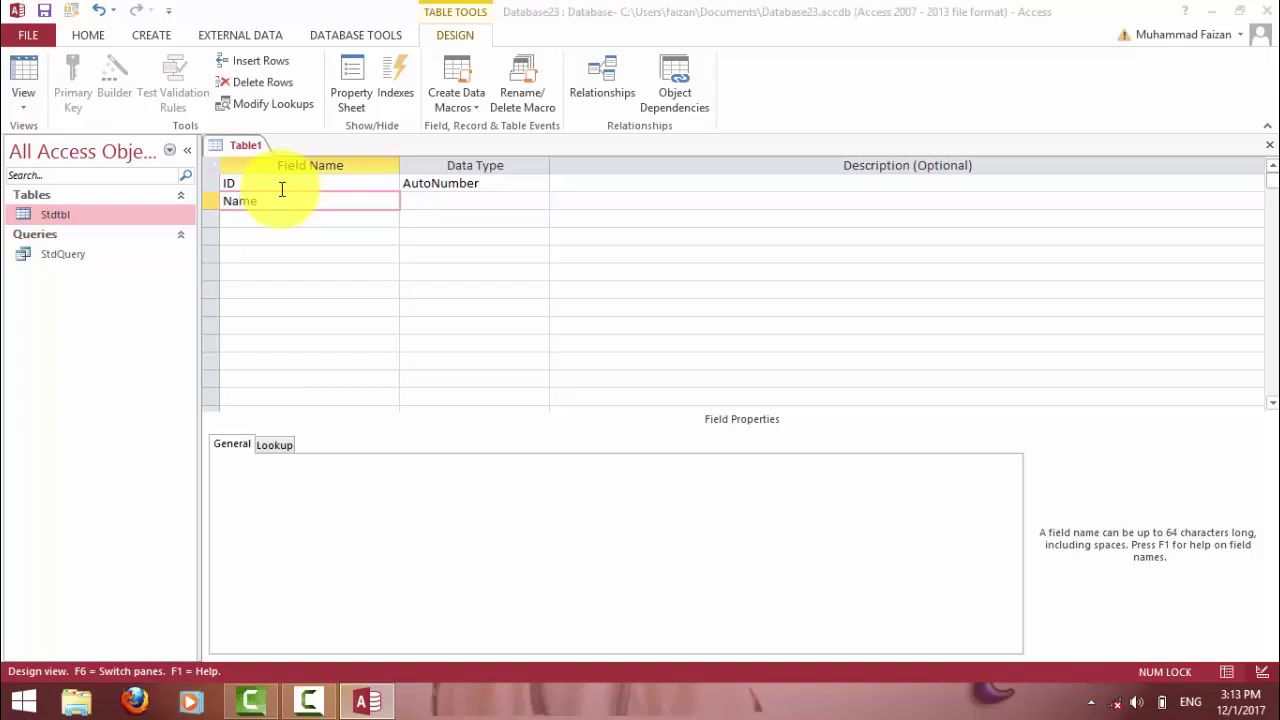
key("Tab")
key("Return")
key("Tab")
key("Tab")
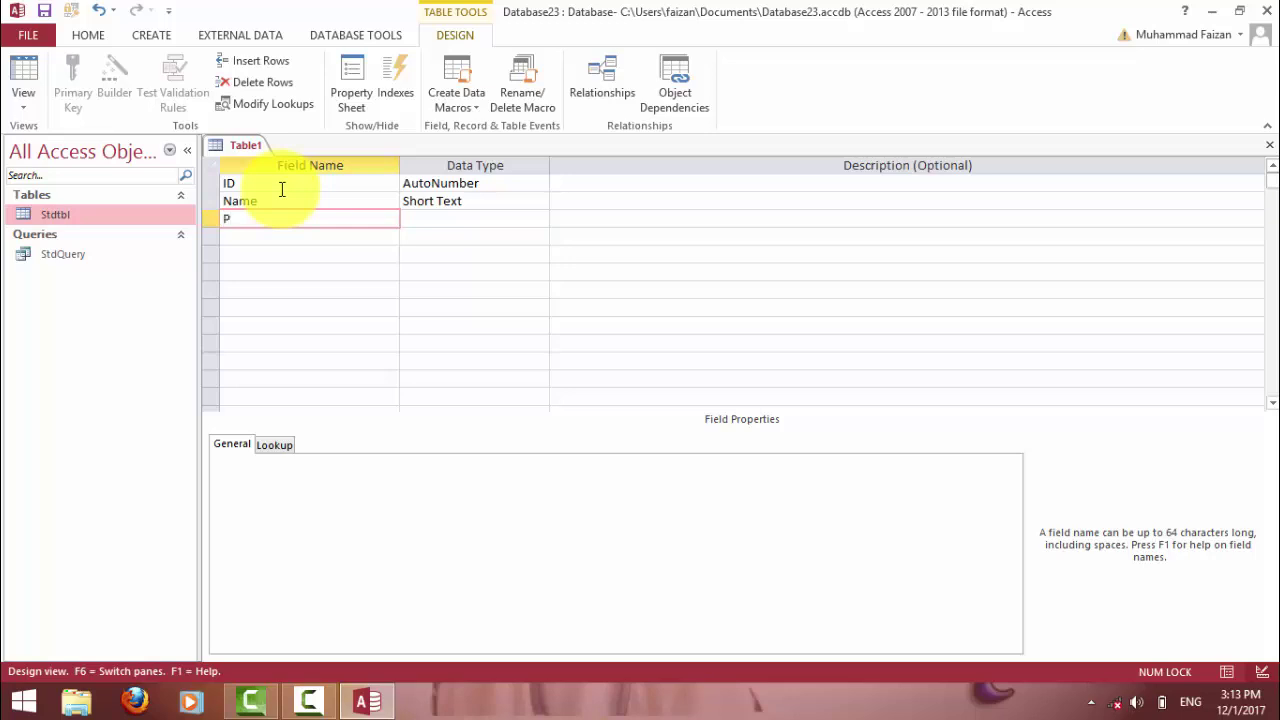
Add Post, plus Salary, Overtime and Net Salary as Number fields, then close the design.
type("Post")
key("Tab")
key("Tab")
key("Tab")
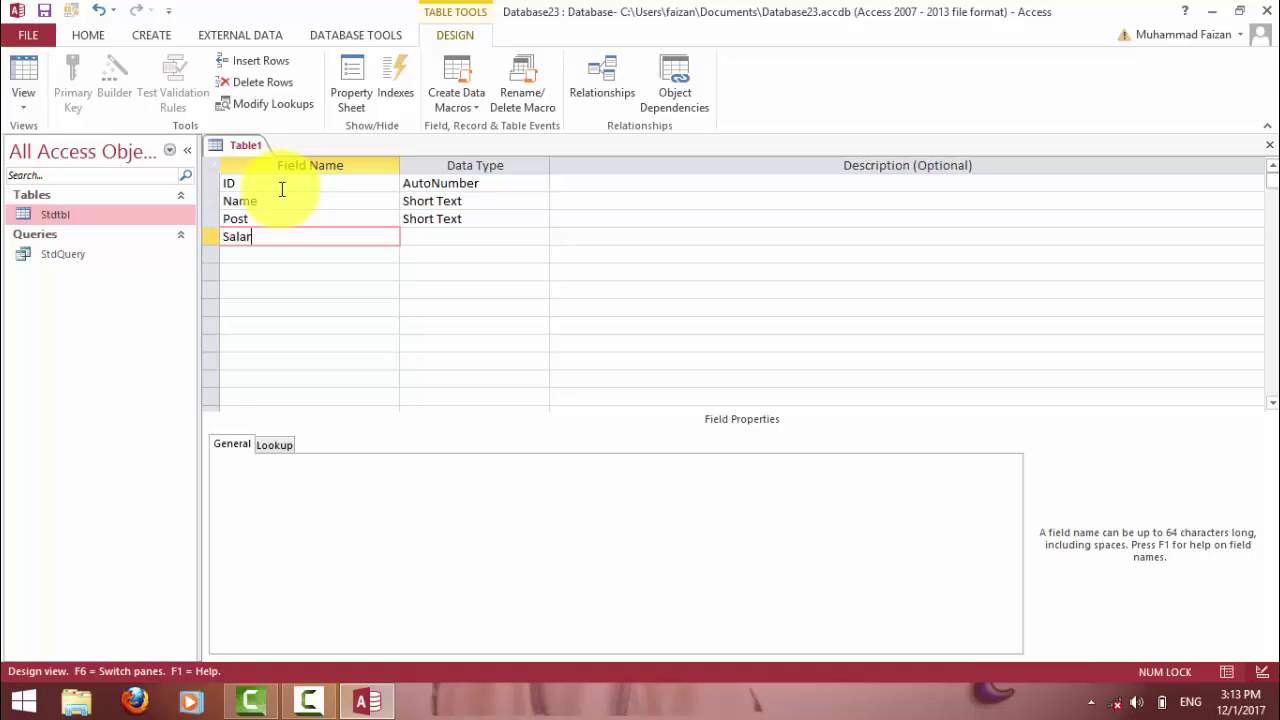
key("Tab")
type("Number")
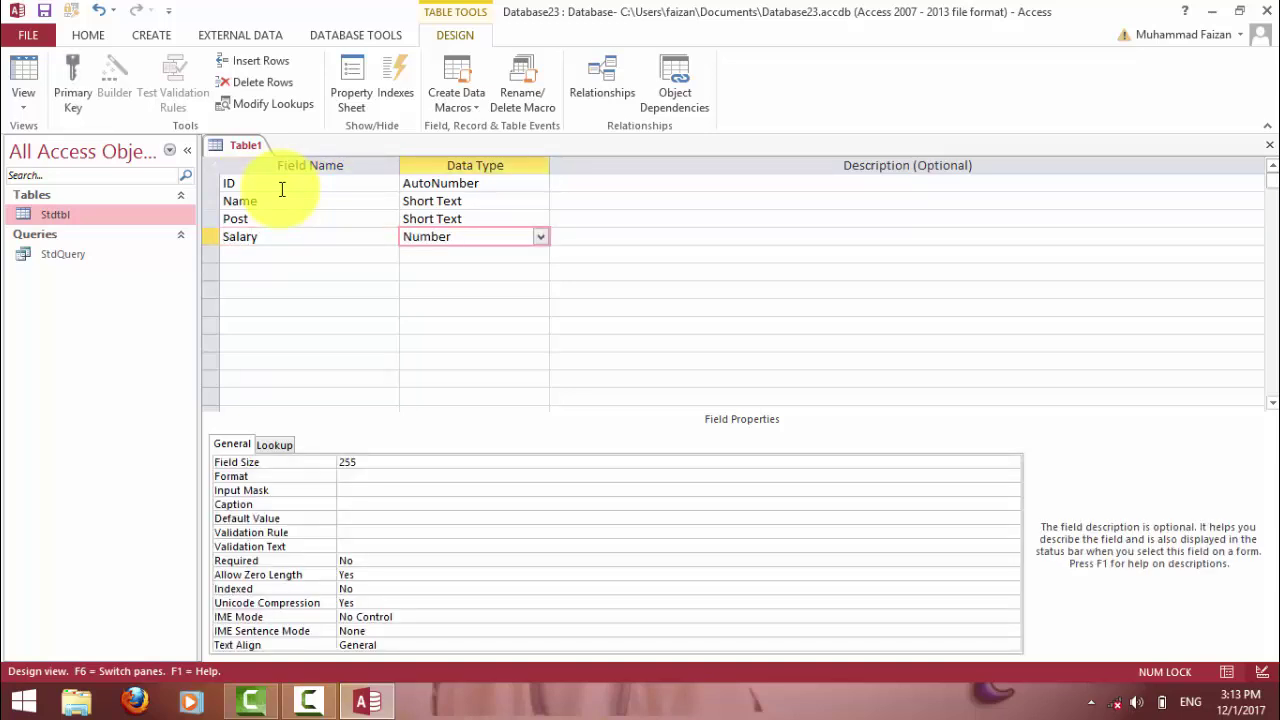
key("Tab")
key("Tab")
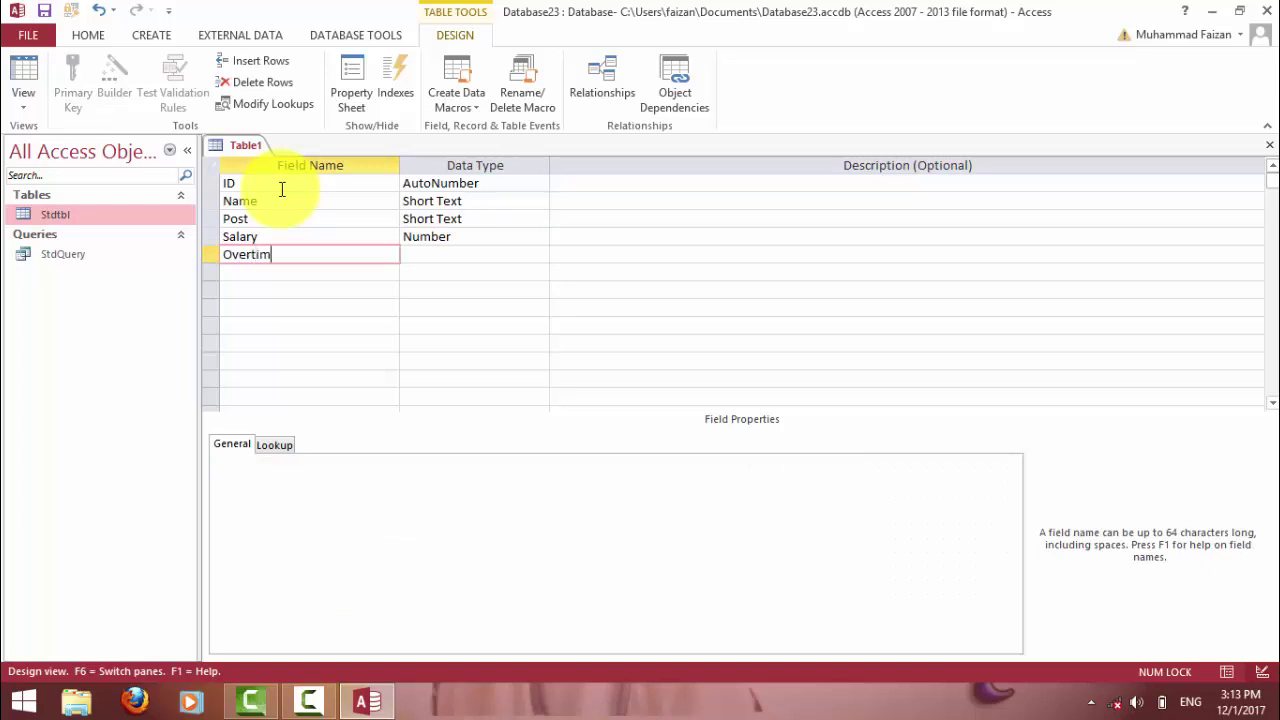
key("Tab")
type("Number")
key("Tab")
key("Tab")
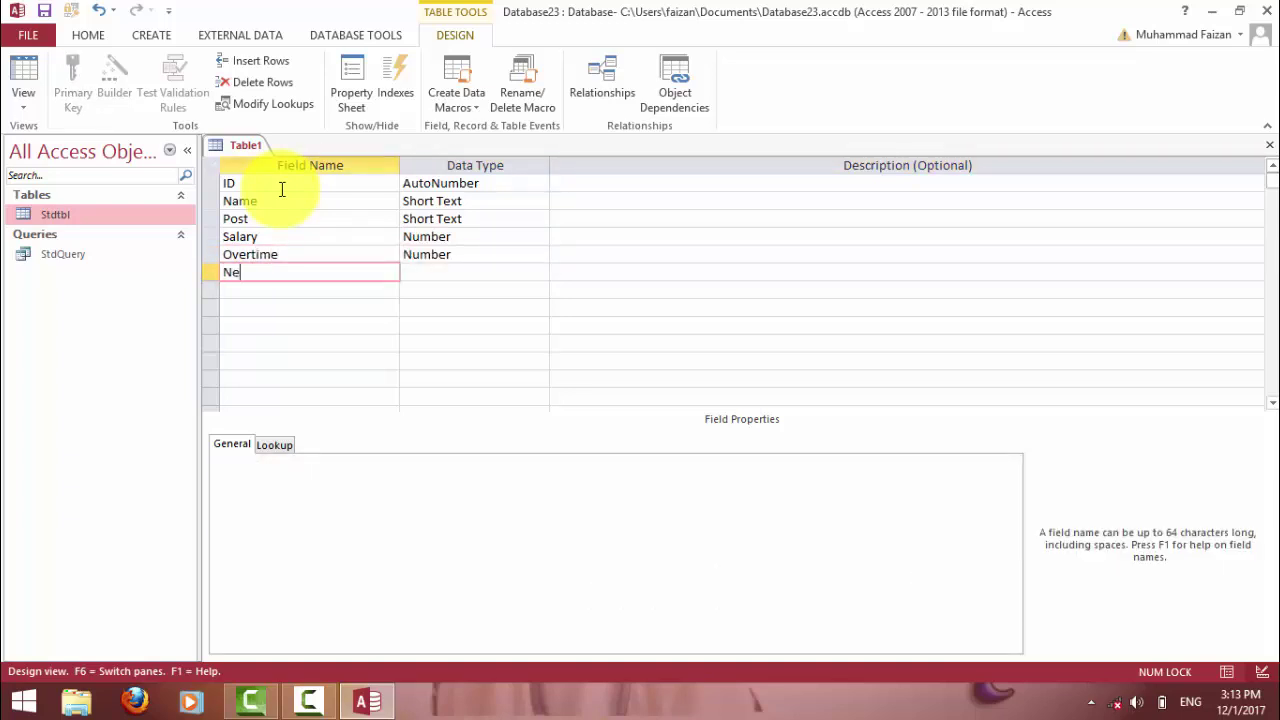
type("Net Salary")
key("Tab")
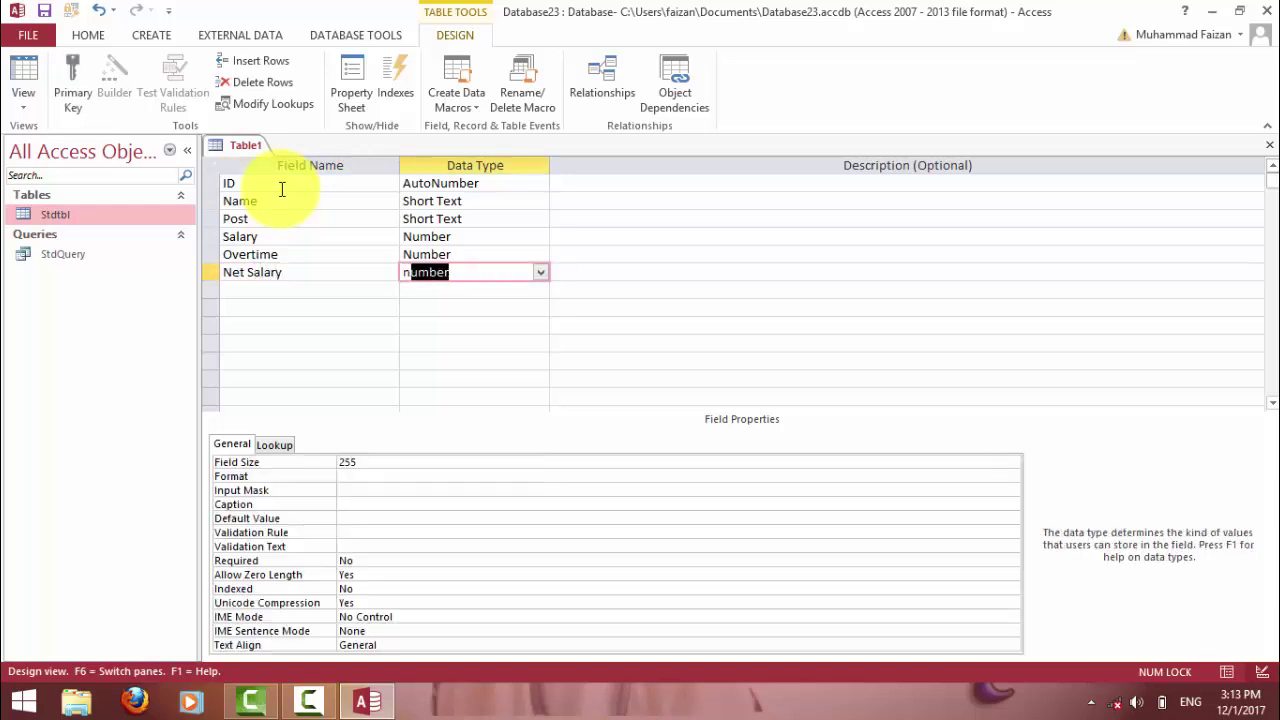
type("Number")
key("Tab")
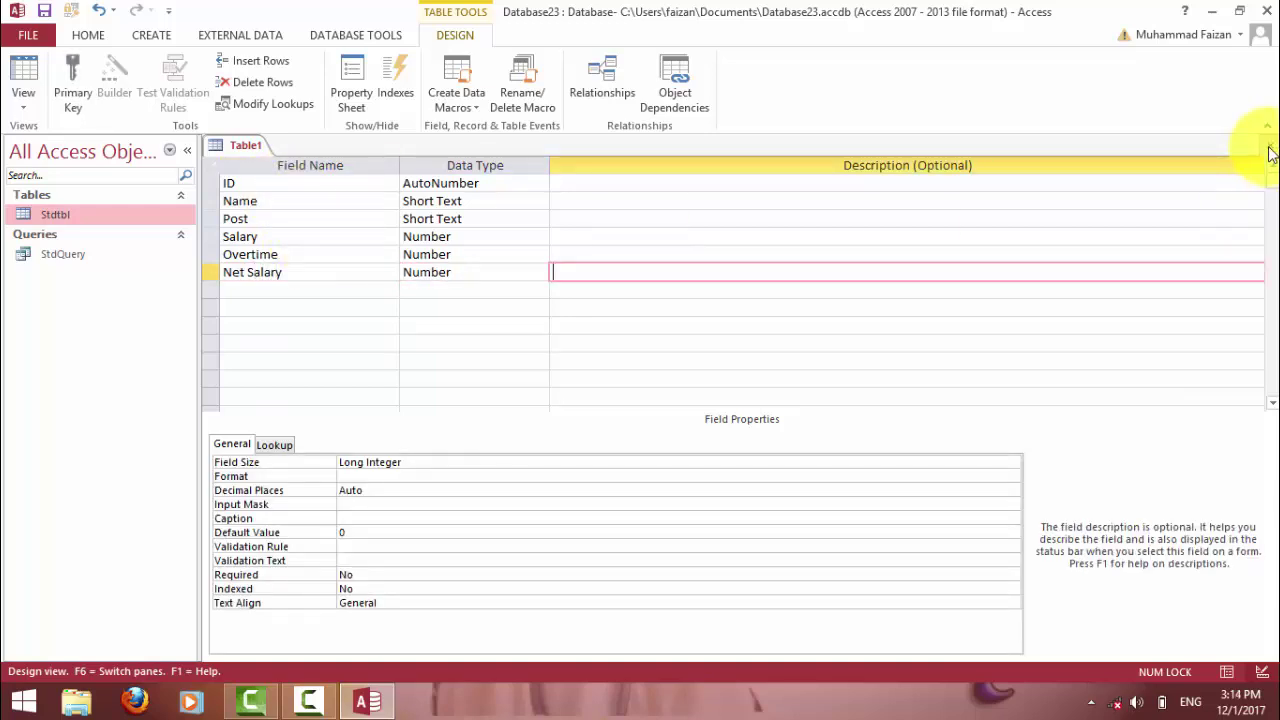
left_click(1269, 145)
Save the new table as Emptbl, declining a primary key.
left_click(571, 402)
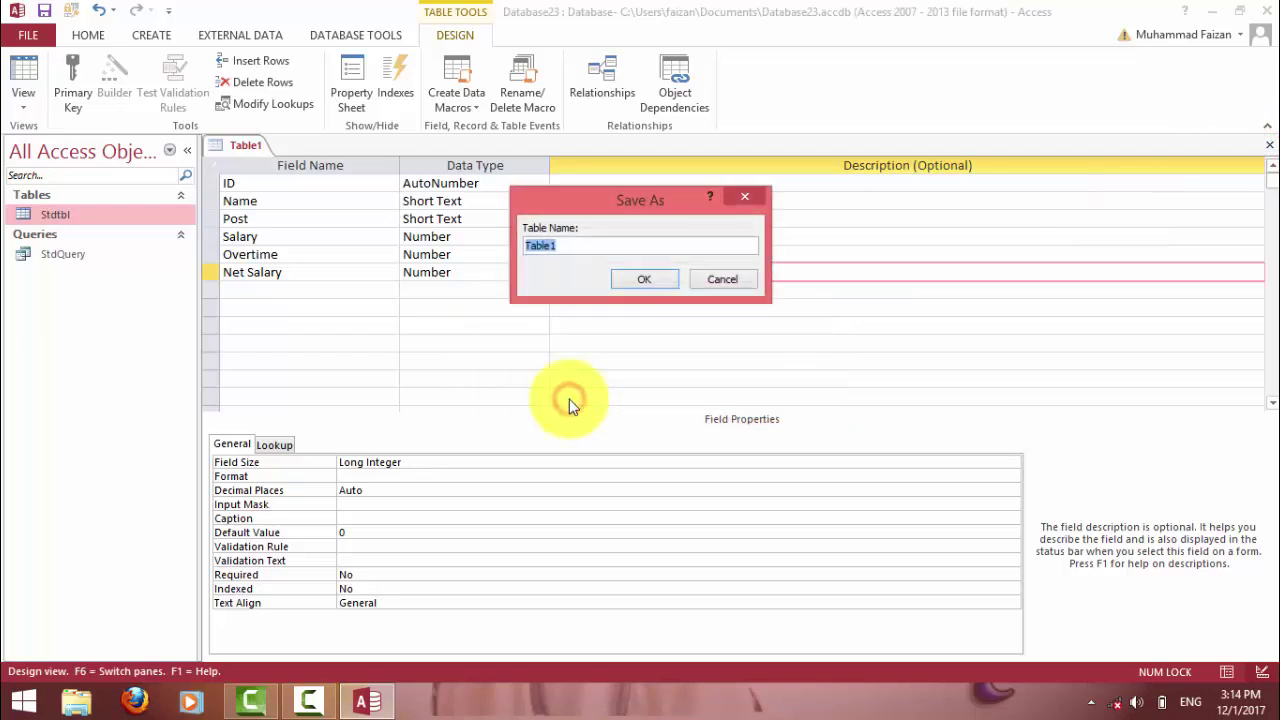
type("Emptbl")
key("Return")
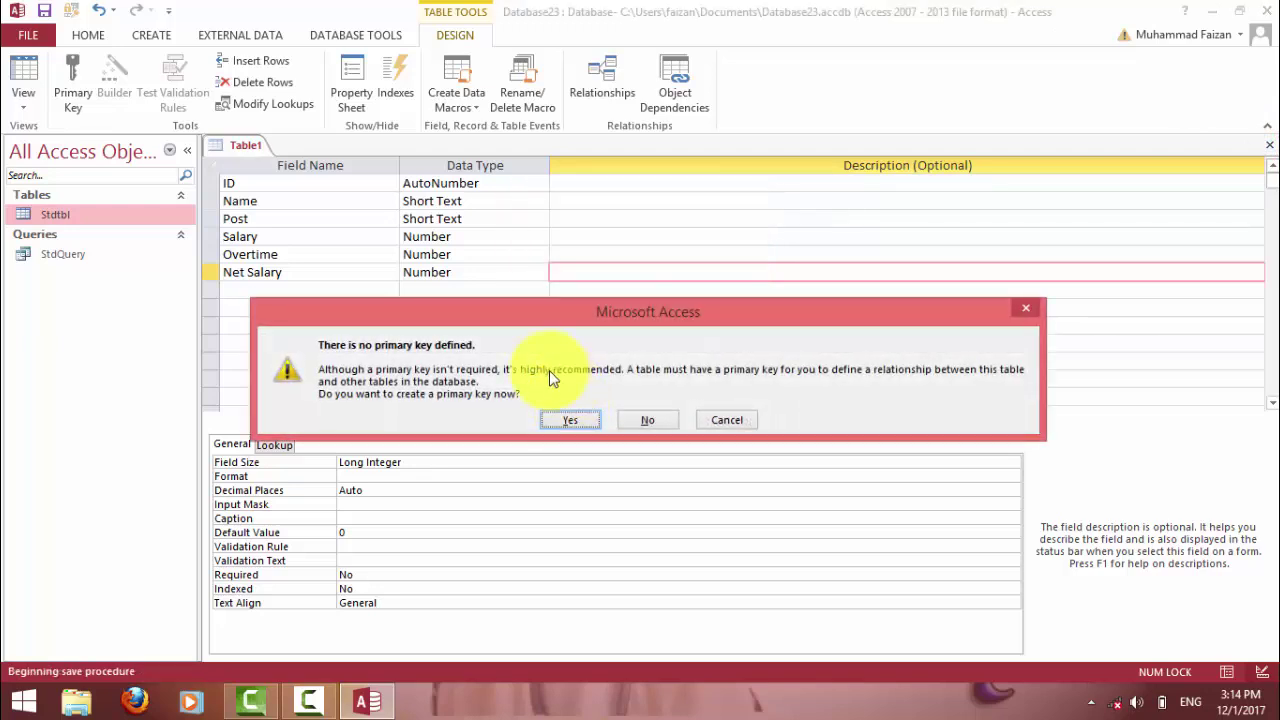
left_click(640, 419)
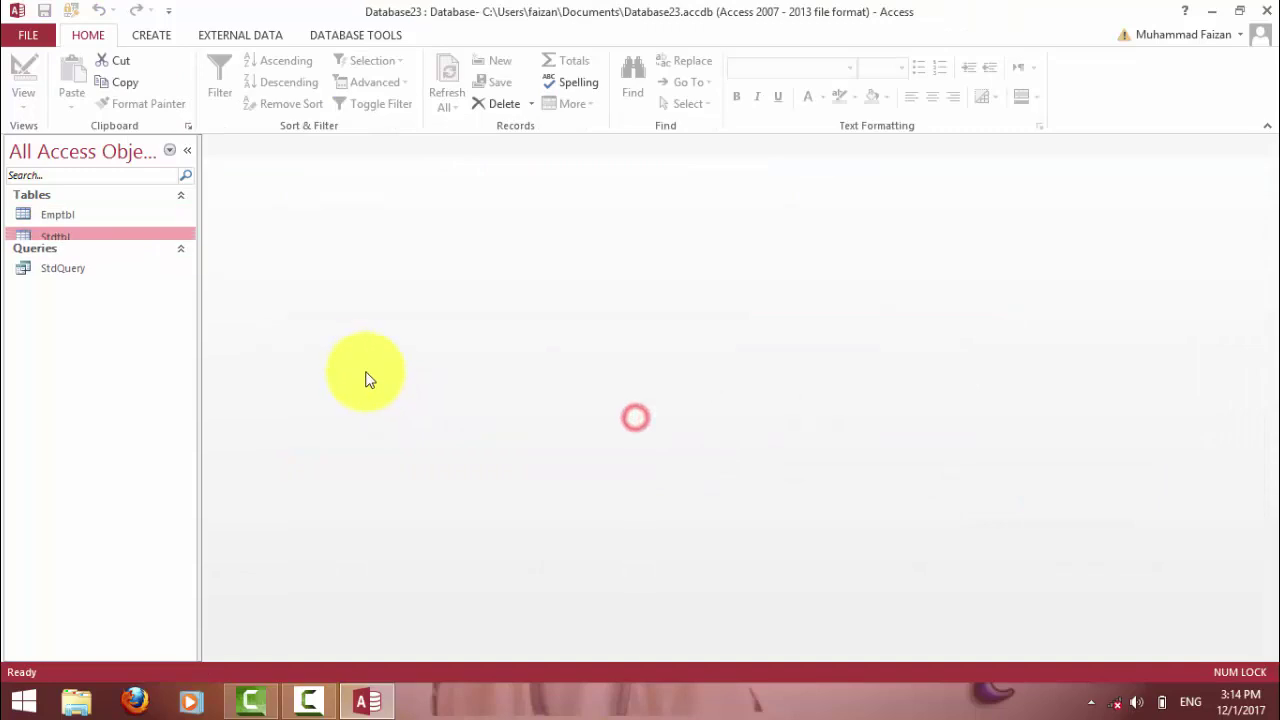
left_click(55, 216)
Open Emptbl and enter an employee's name, Post Engineer, Salary 5000 and Overtime 400.
double_click(55, 216)
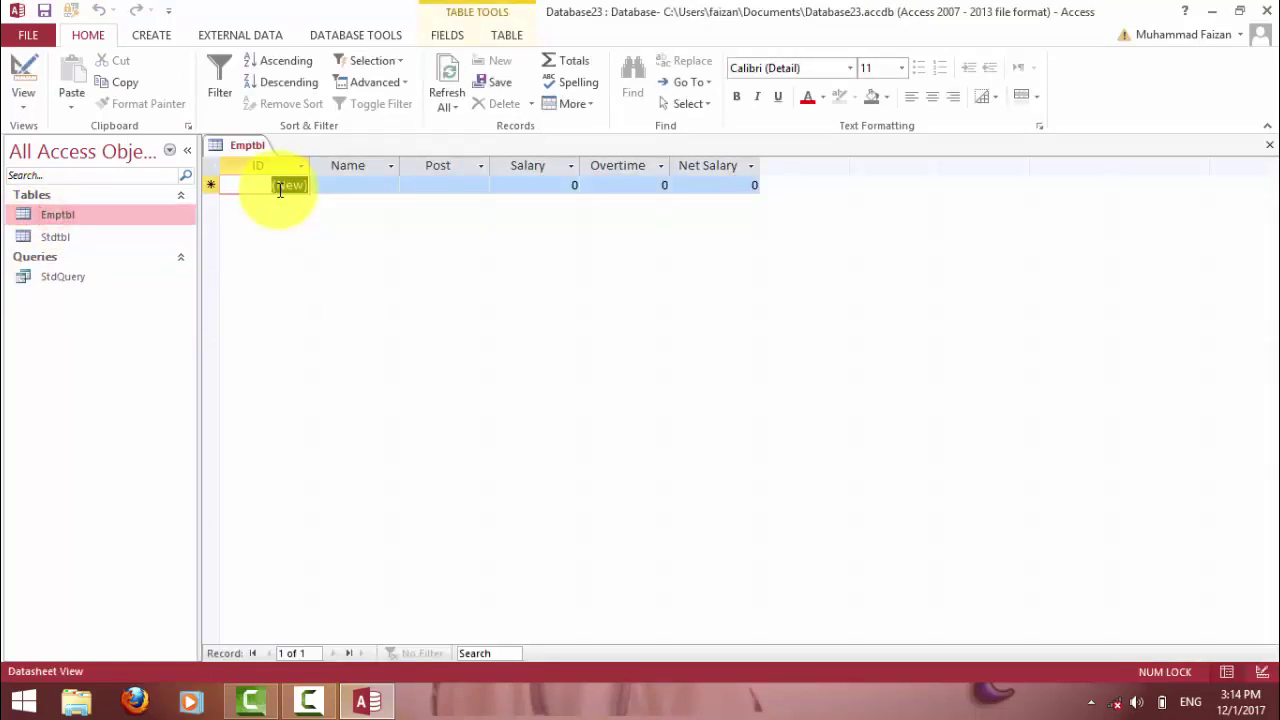
key("Tab")
type("Faisa")
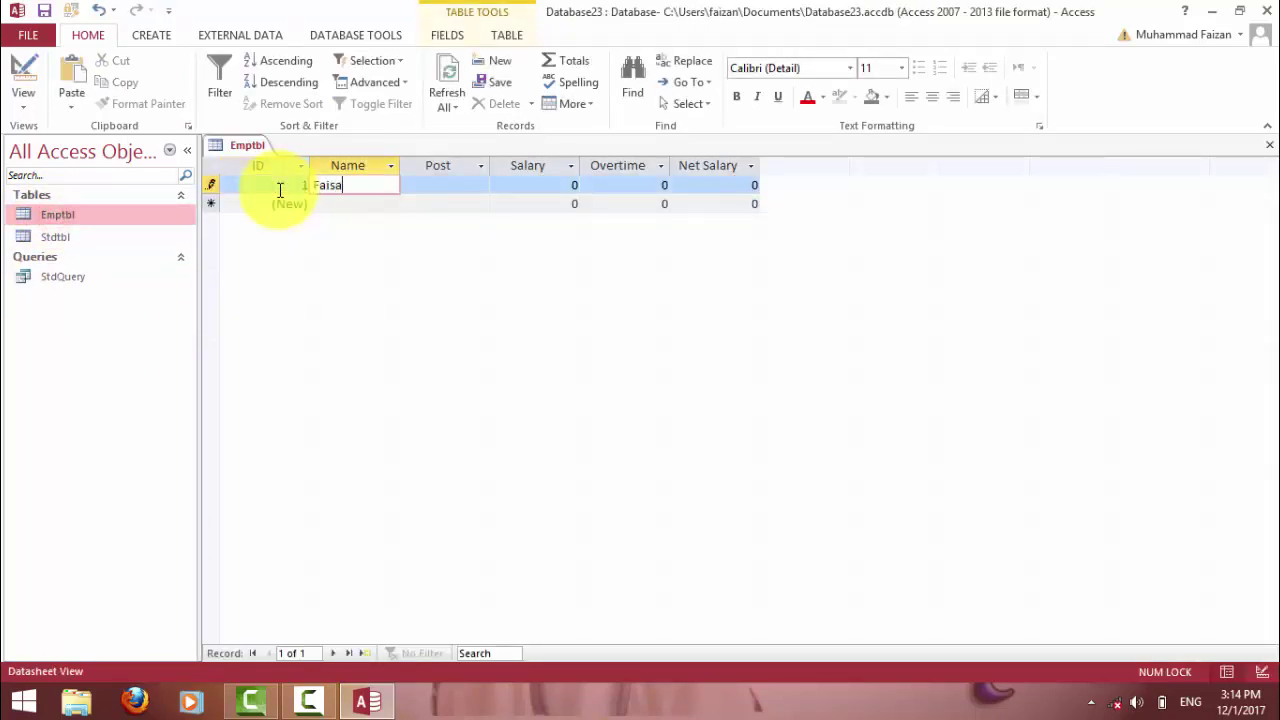
type("l")
key("Tab")
type("Engine")
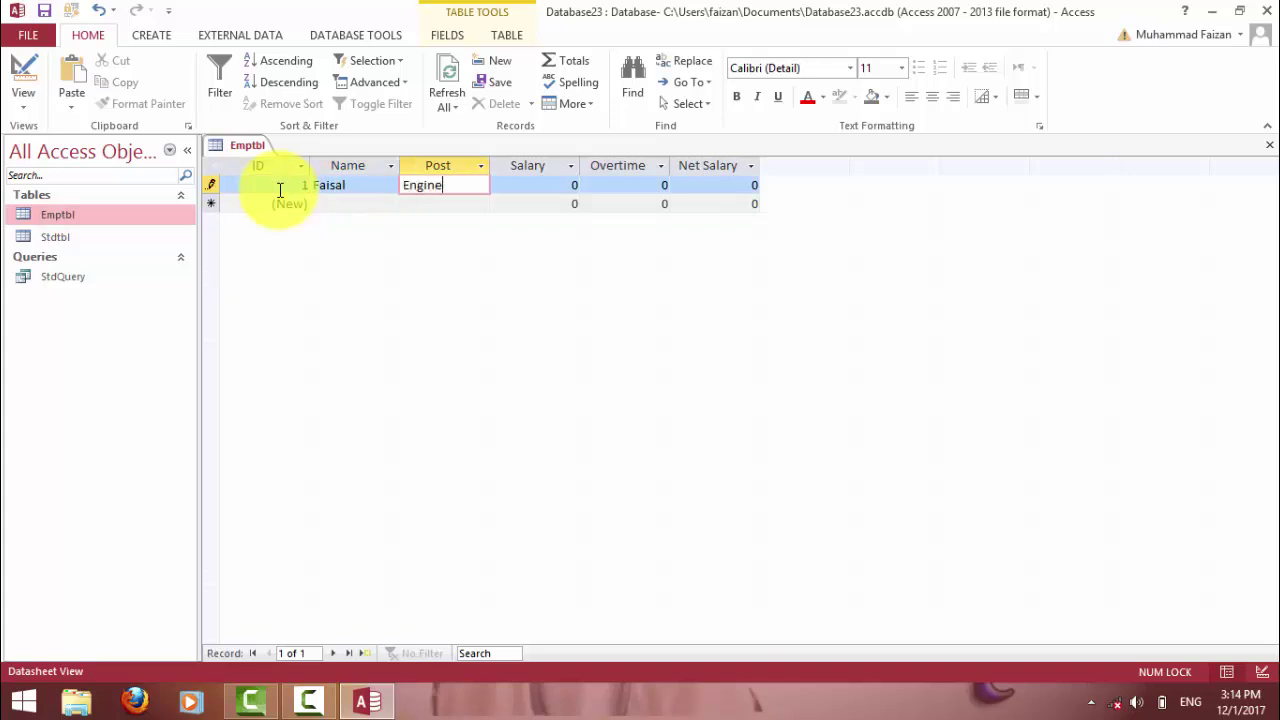
key("Tab")
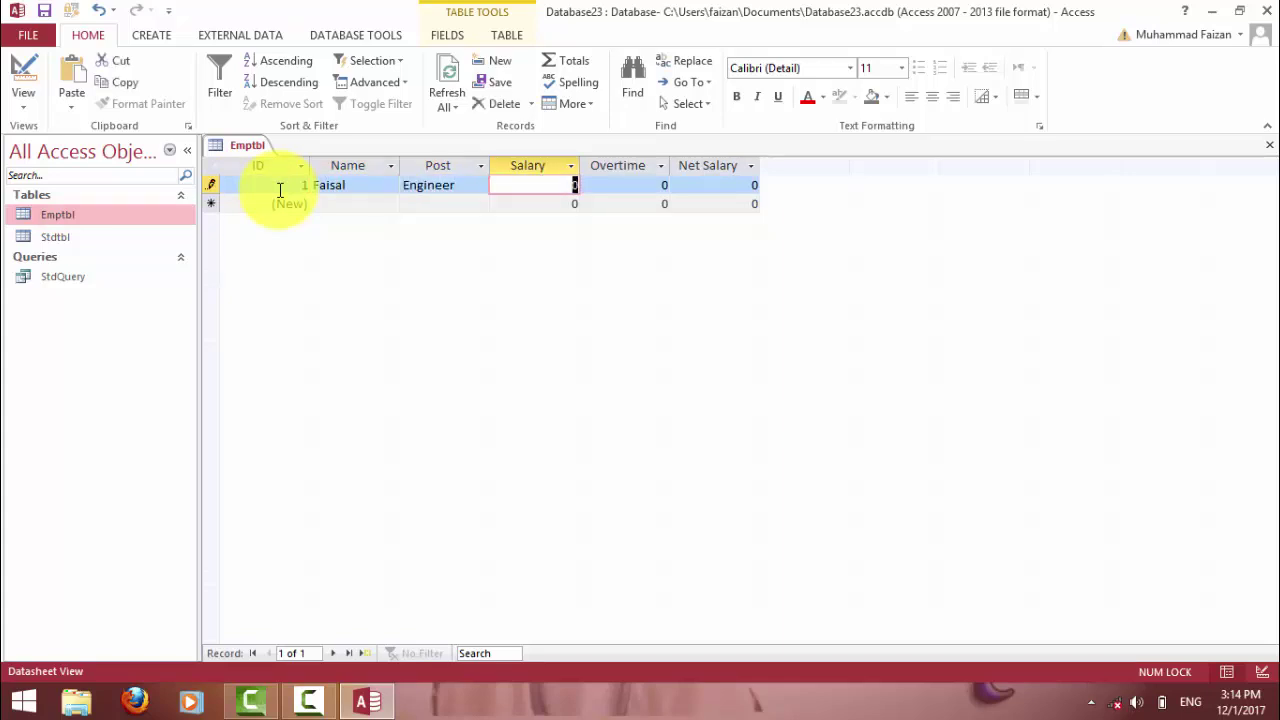
type("5000")
key("Tab")
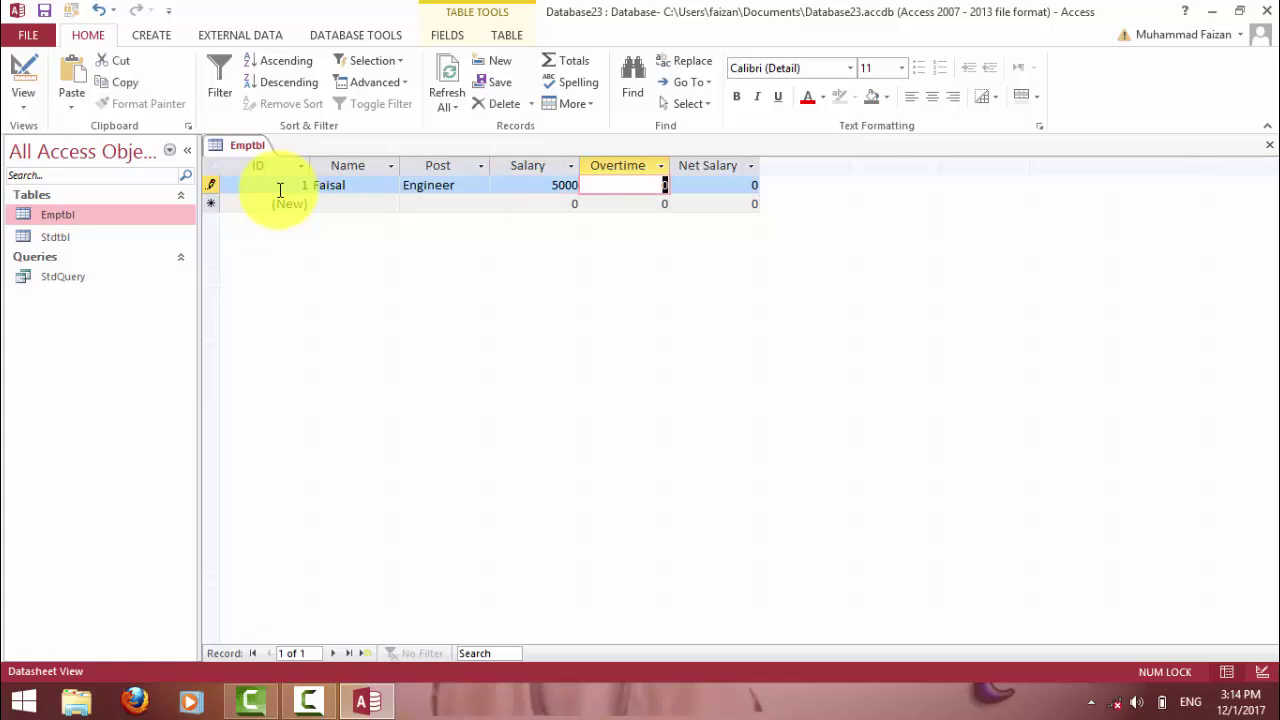
type("400")
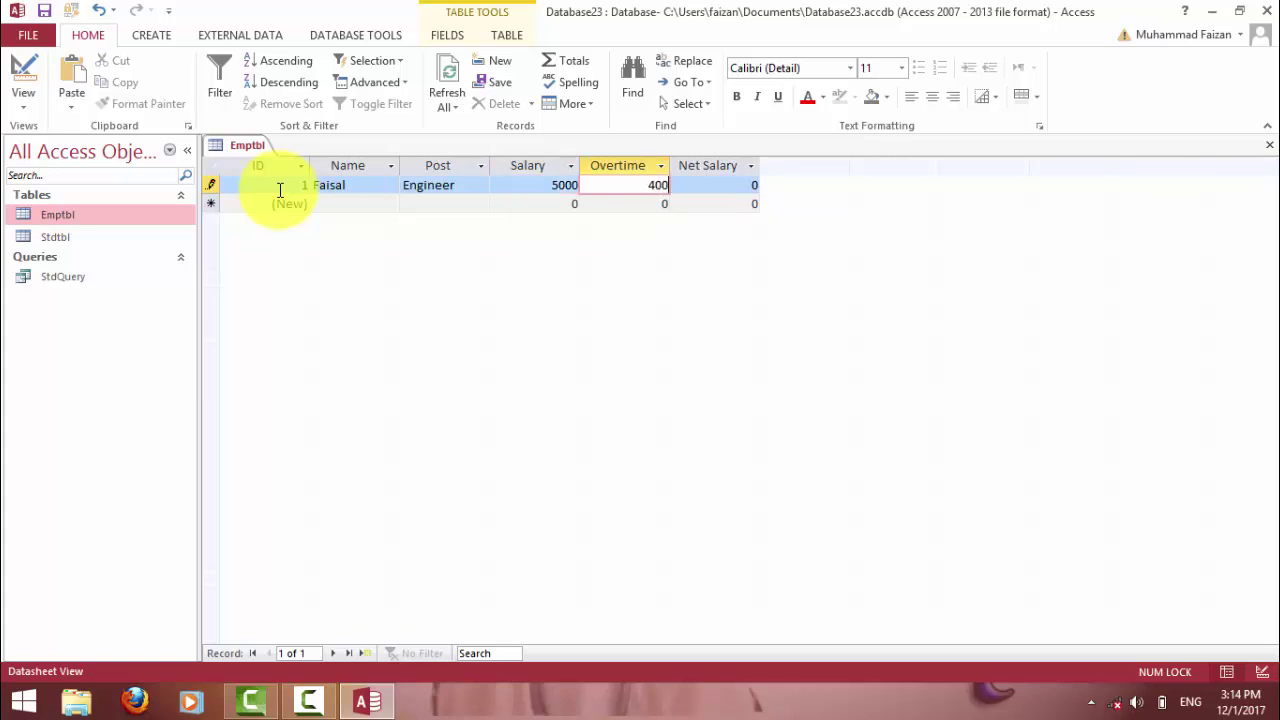
key("Tab")
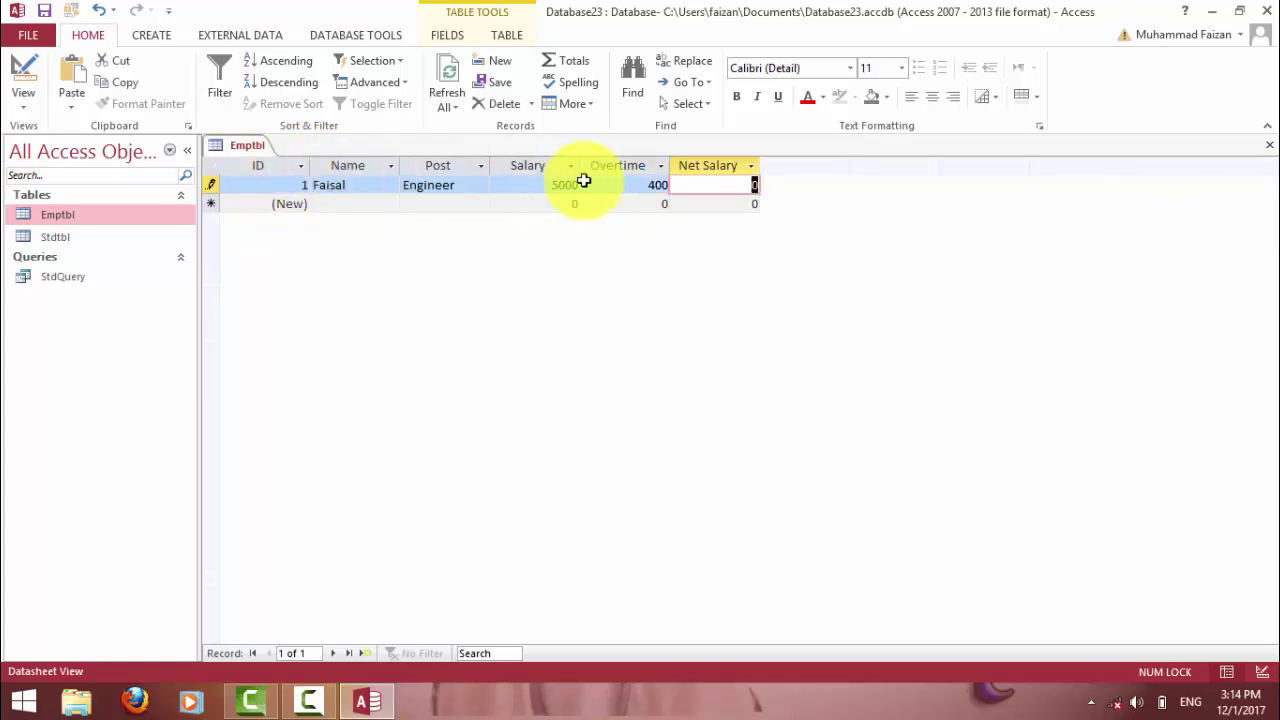
Review the record's Net Salary and Overtime cells, then switch Emptbl to Design View and close it.
left_click(721, 188)
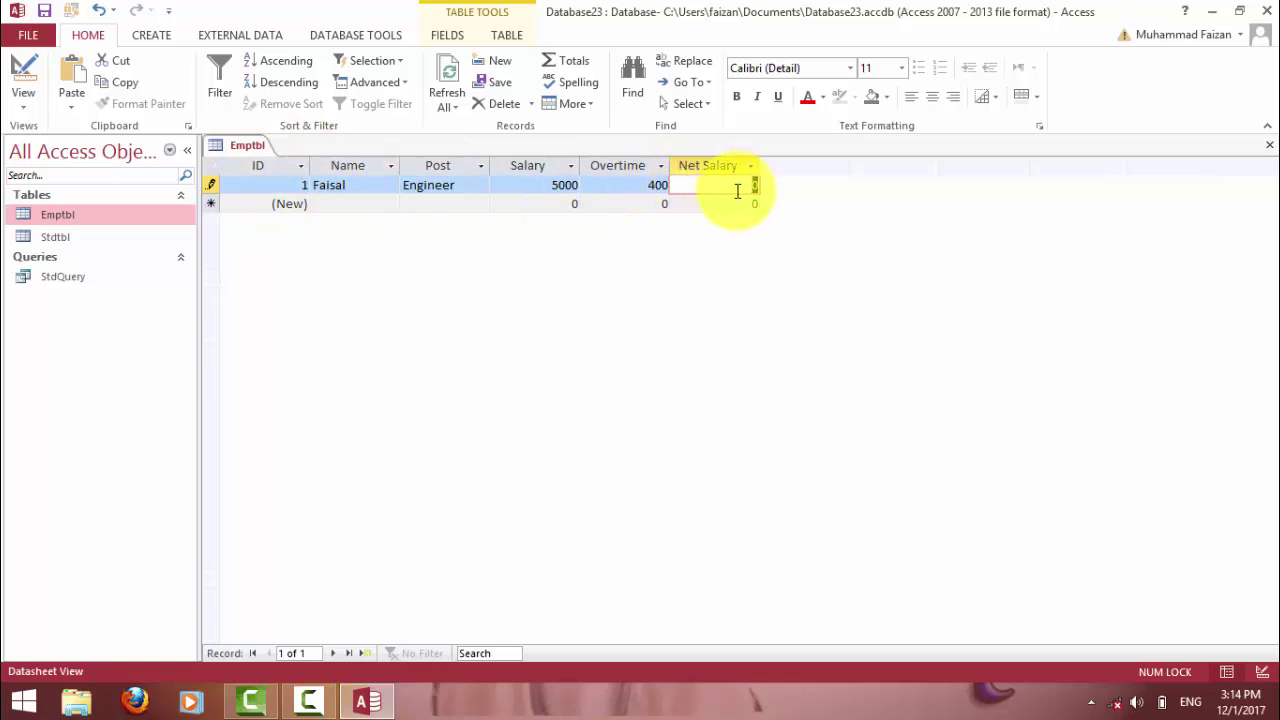
left_click(614, 186)
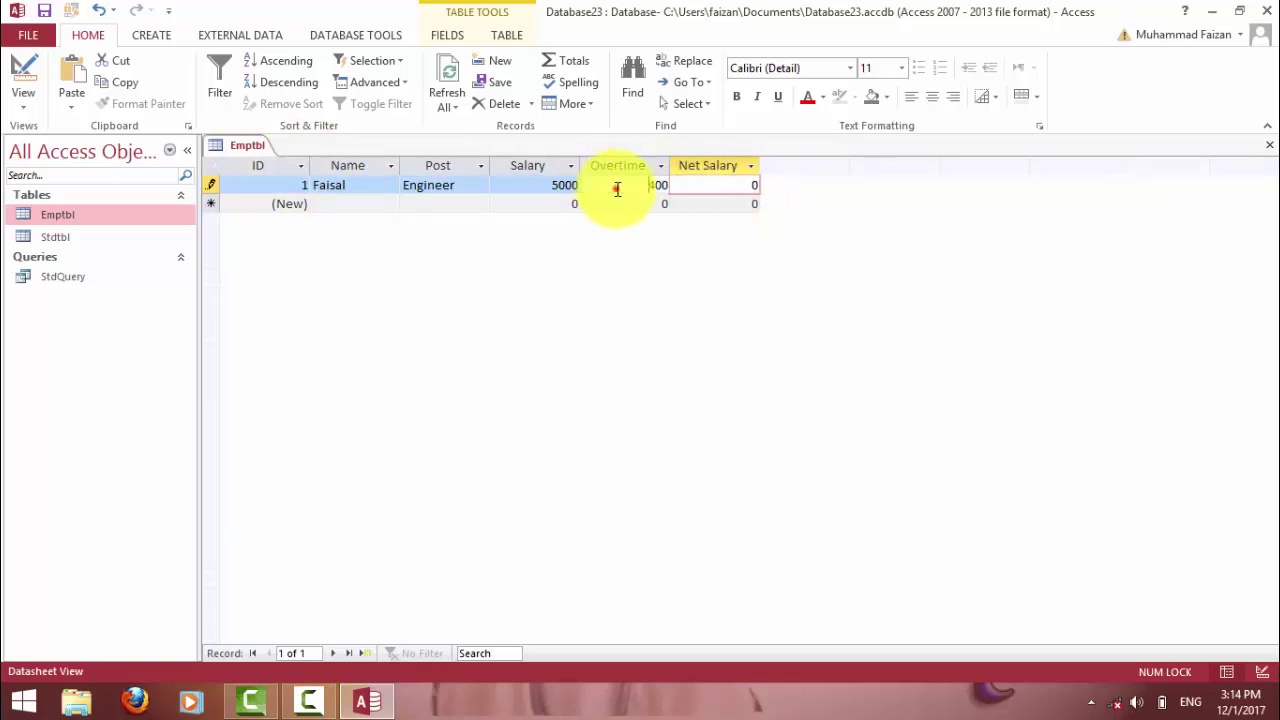
left_click(614, 188)
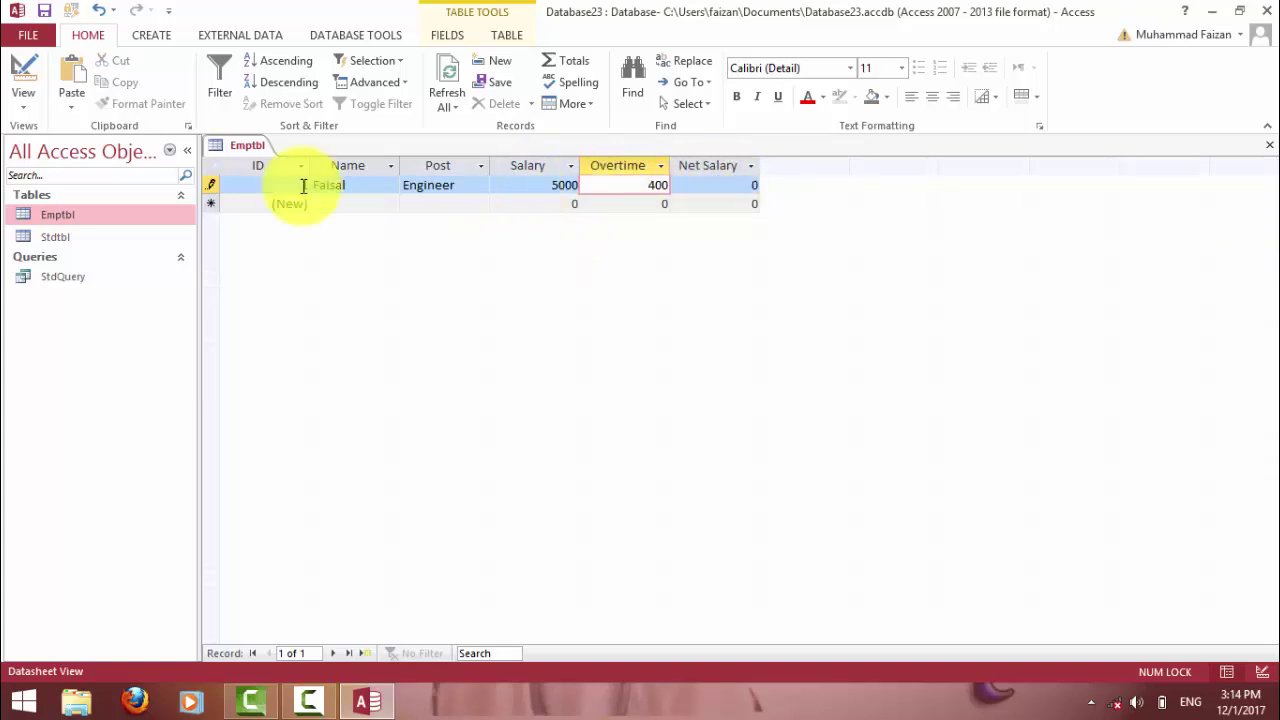
left_click(15, 60)
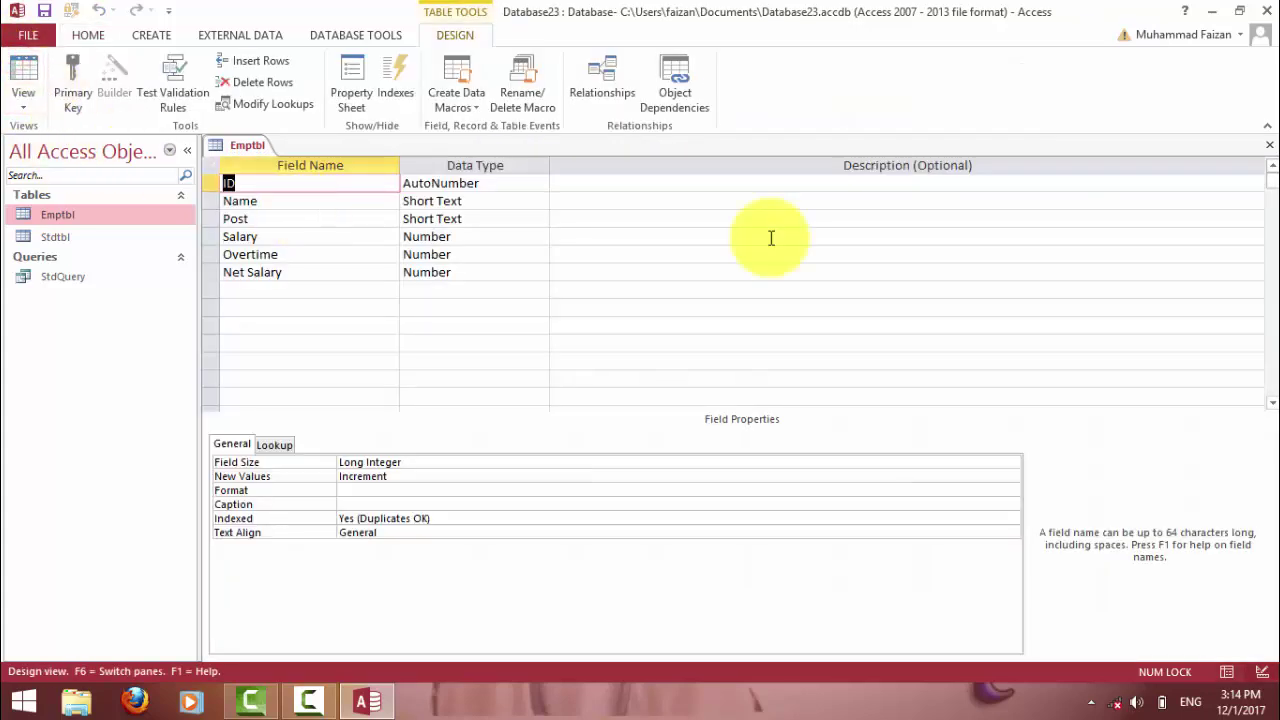
left_click(1270, 145)
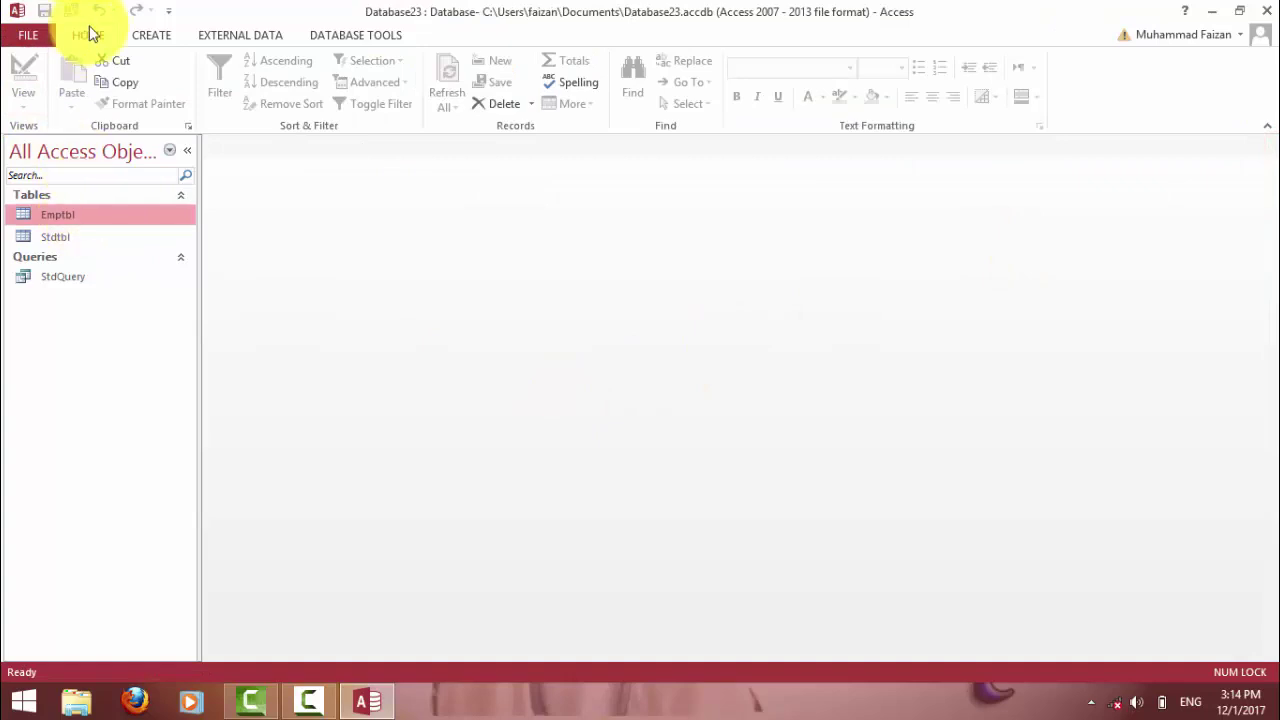
left_click(151, 35)
Create a query on Emptbl and drag all six fields, ID through Net Salary, into the grid.
left_click(300, 92)
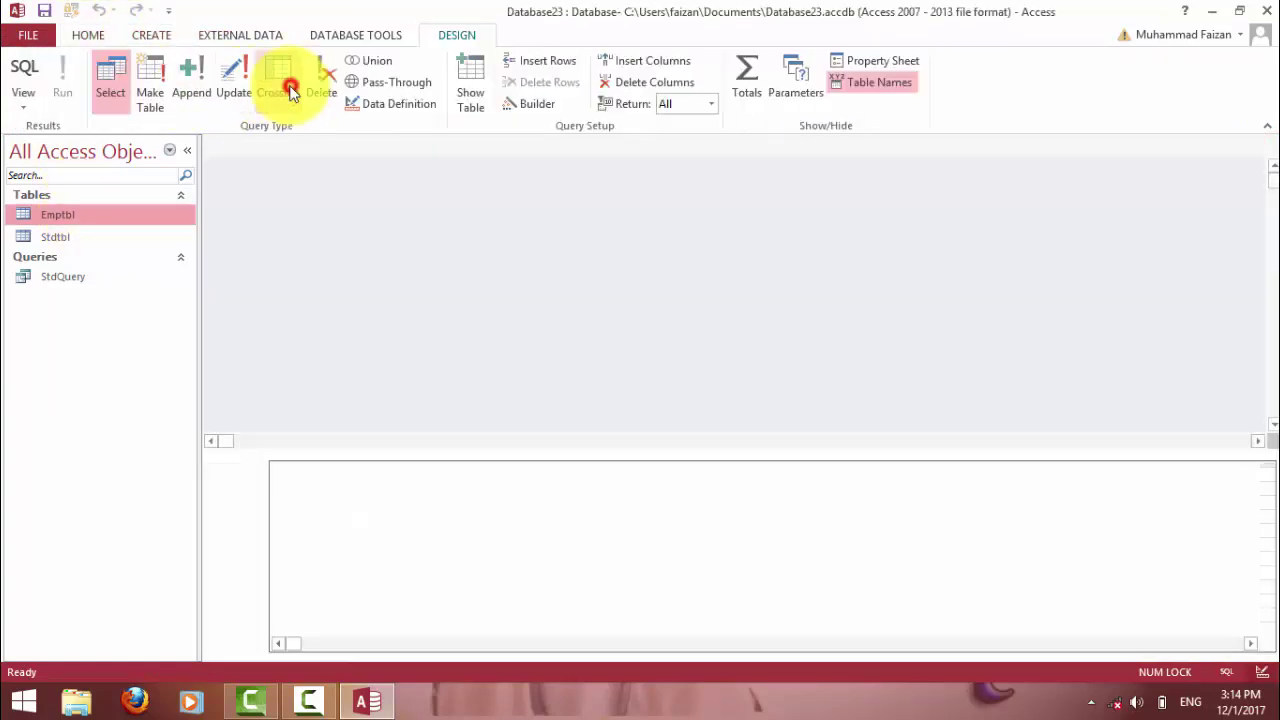
left_click(690, 657)
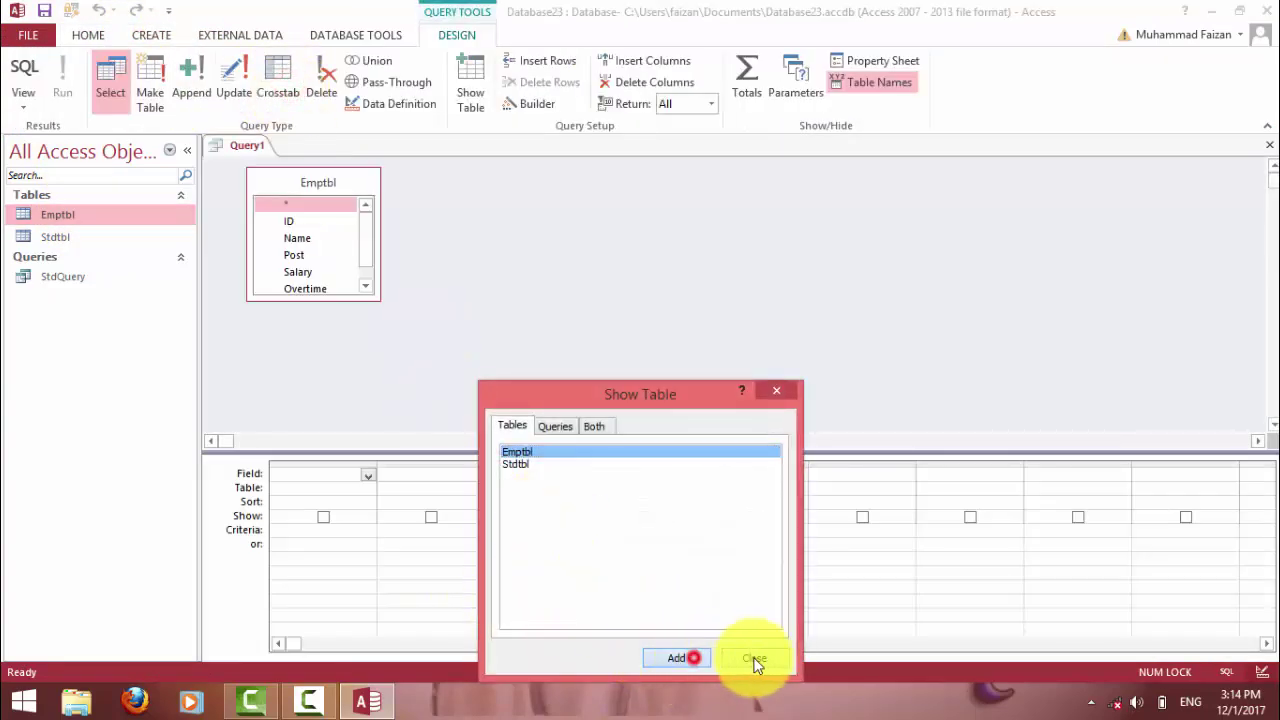
left_click(752, 659)
left_click(288, 221)
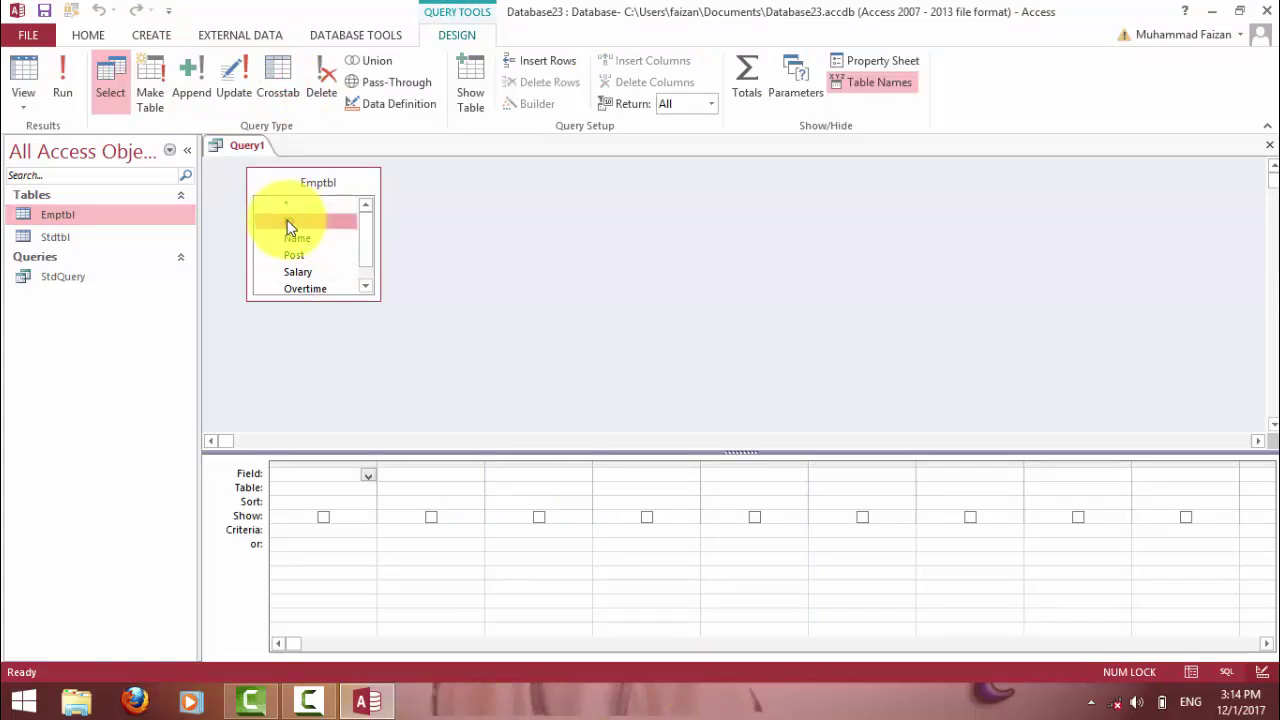
key("shift+End")
left_click_drag(281, 202, 309, 486)
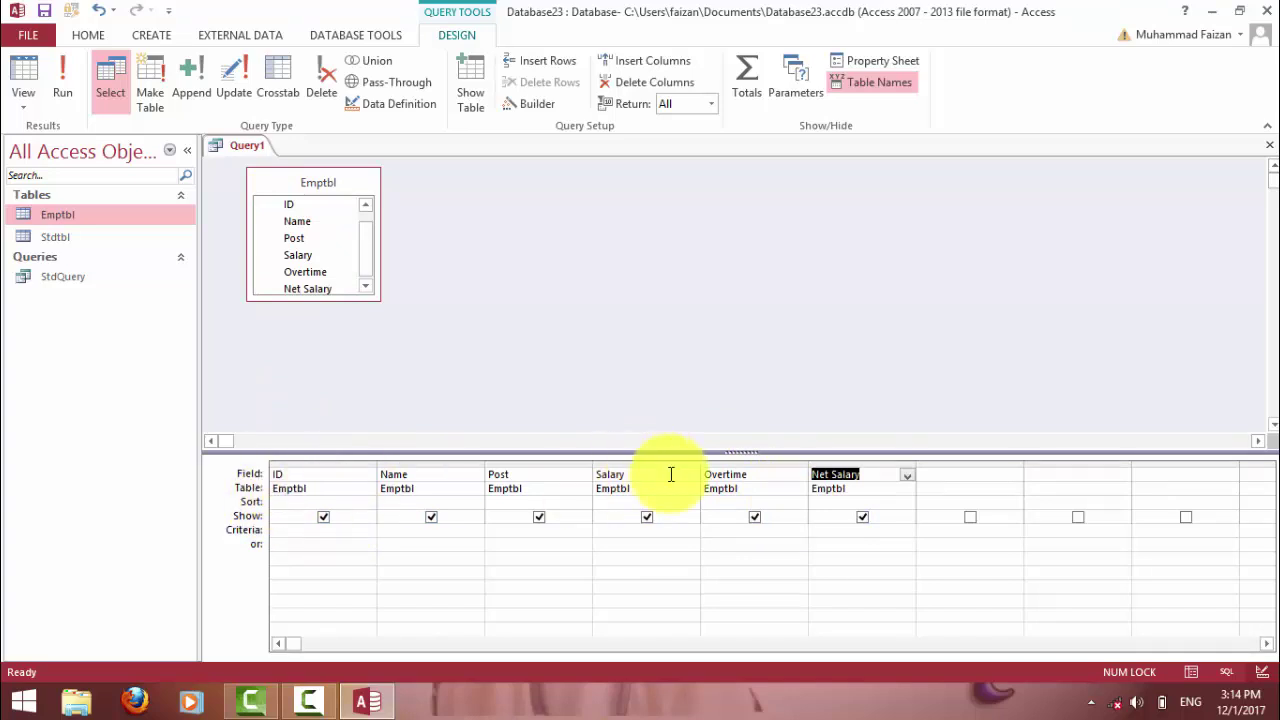
Change the Net Salary column's field to Net Salary: [Salary]+[Overtime].
left_click(862, 476)
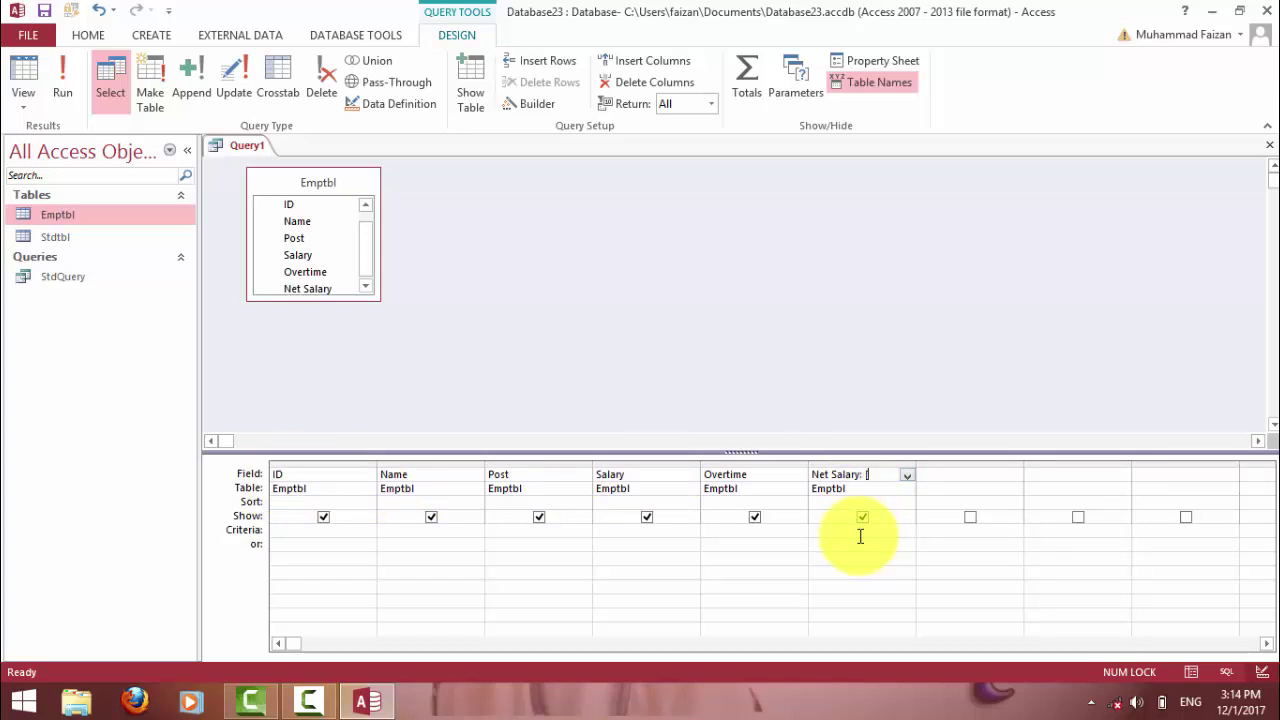
type(": [Salary")
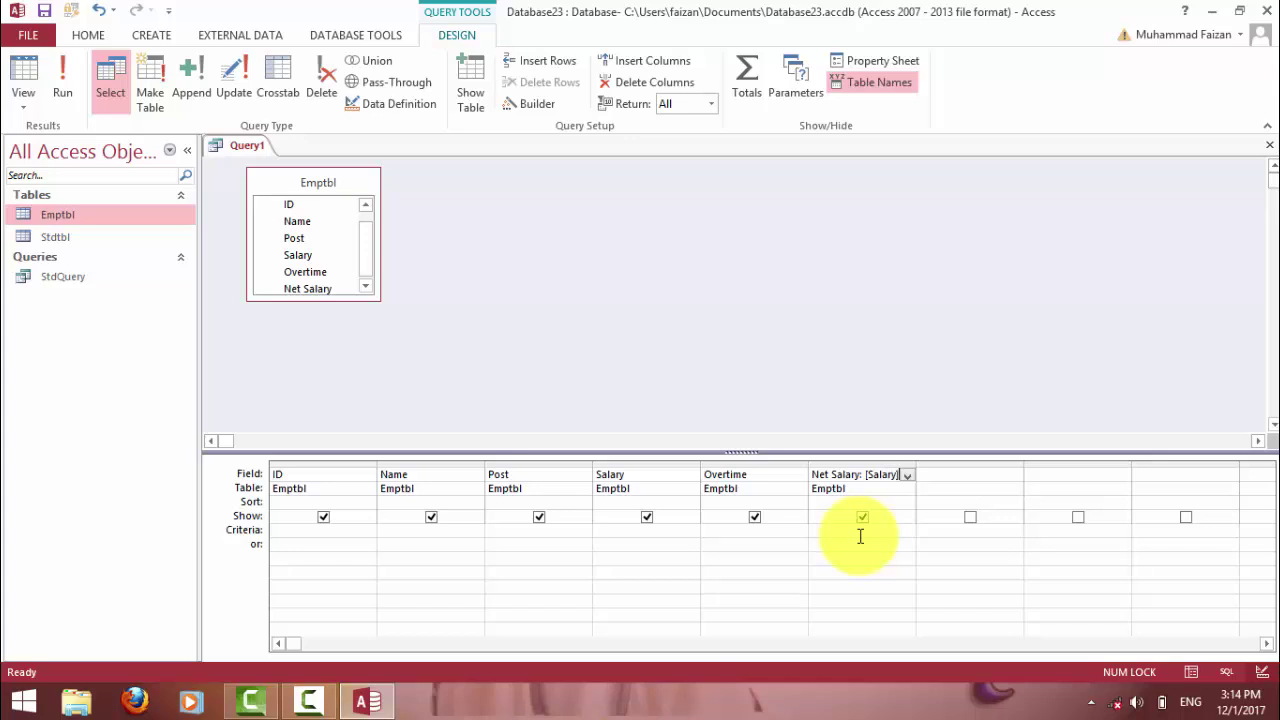
type("]+[Overtime]")
left_click(861, 548)
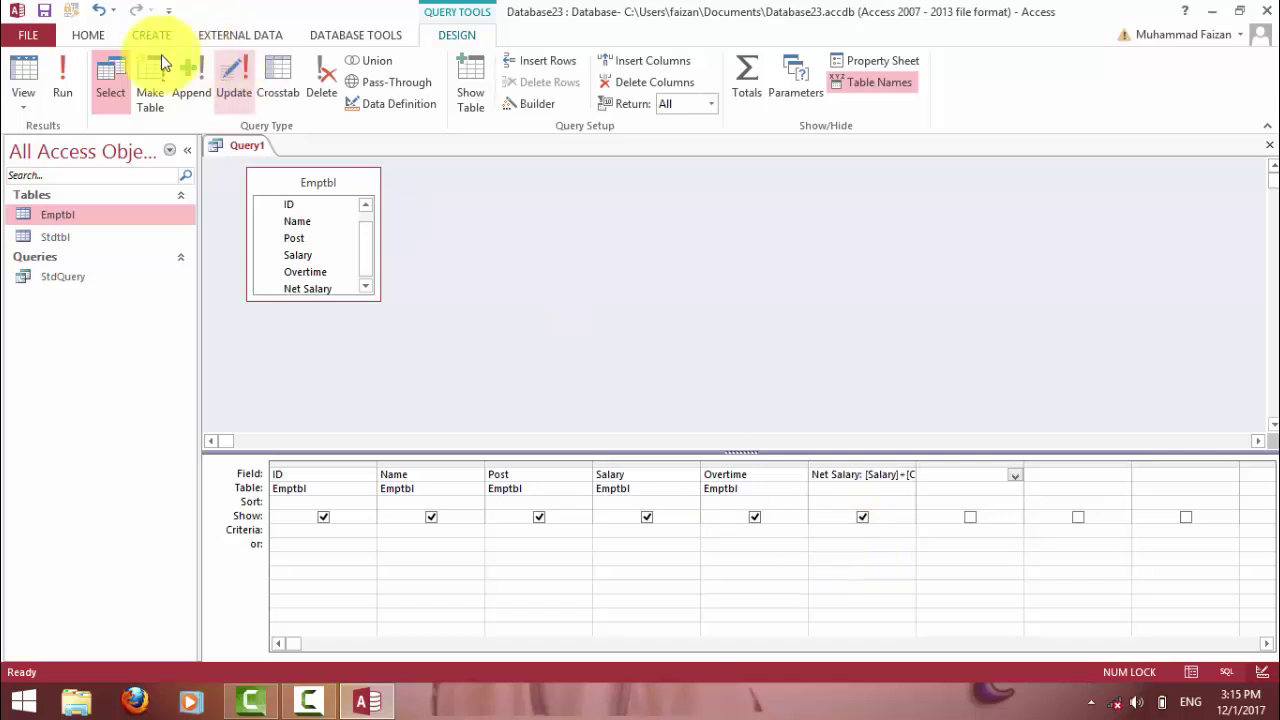
Run the query and check the Engineer record's Net Salary of 5400.
left_click(55, 70)
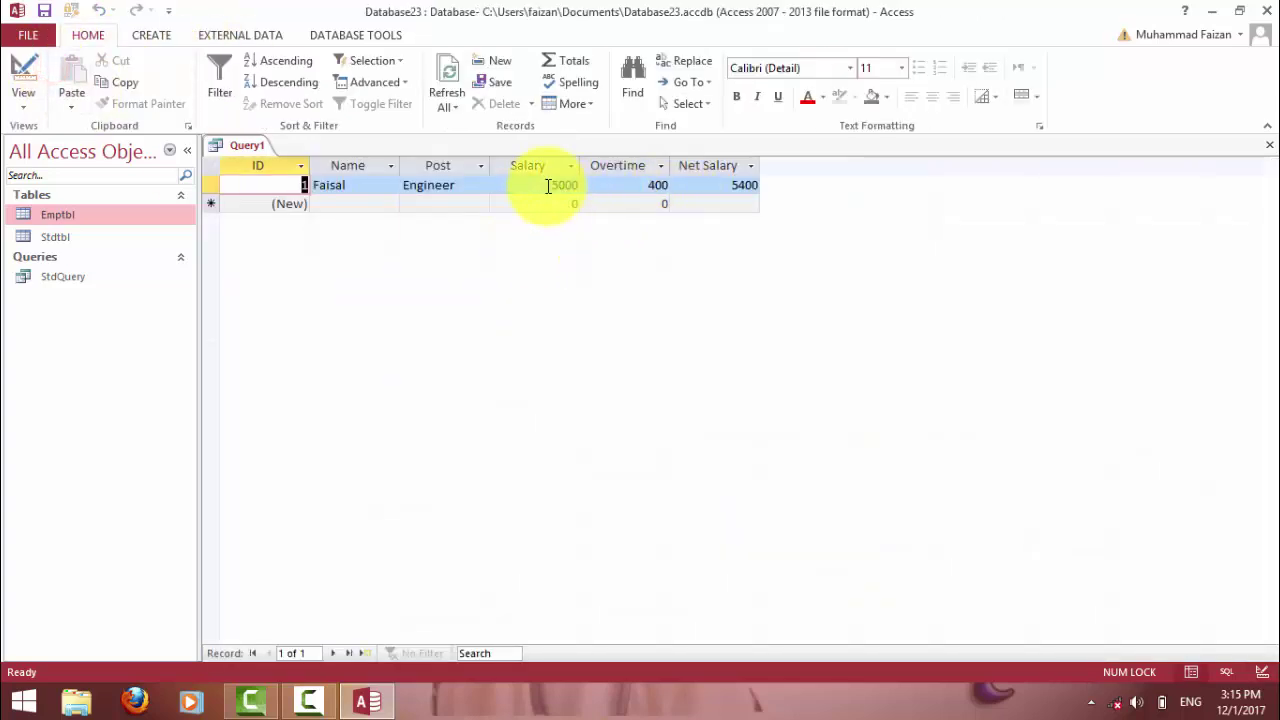
left_click_drag(714, 185, 769, 185)
left_click(717, 205)
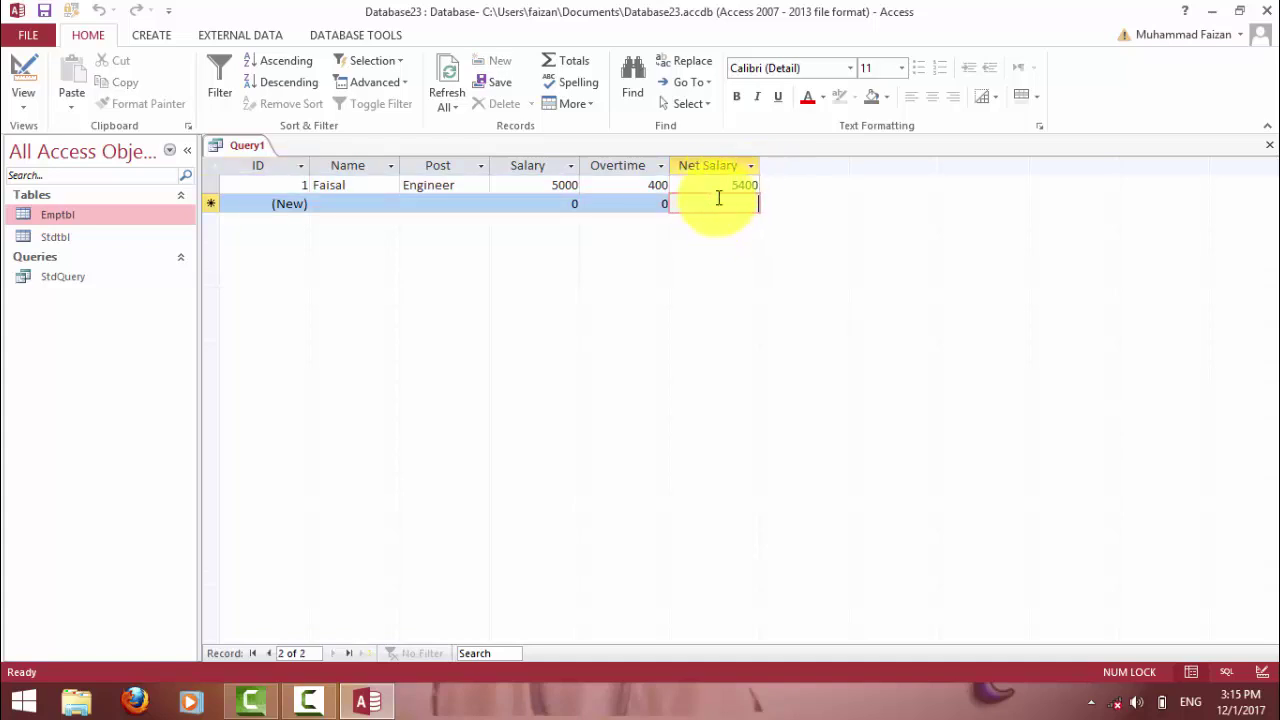
left_click(719, 187)
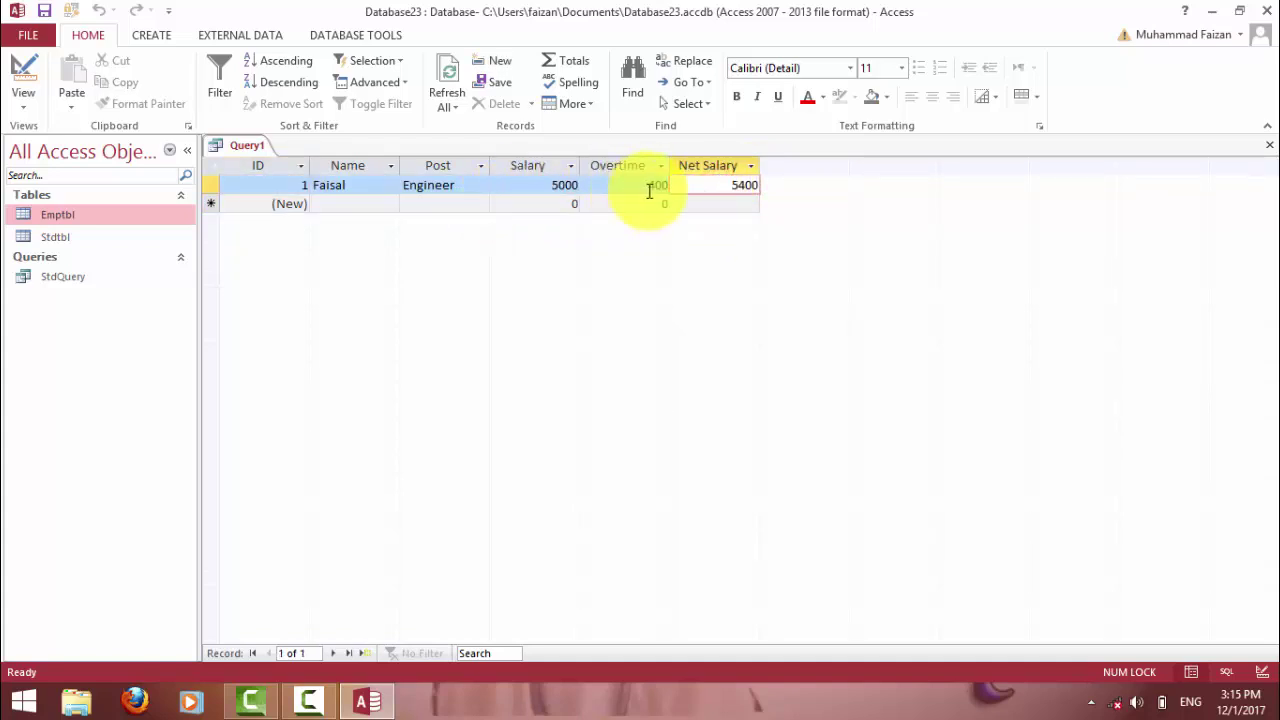
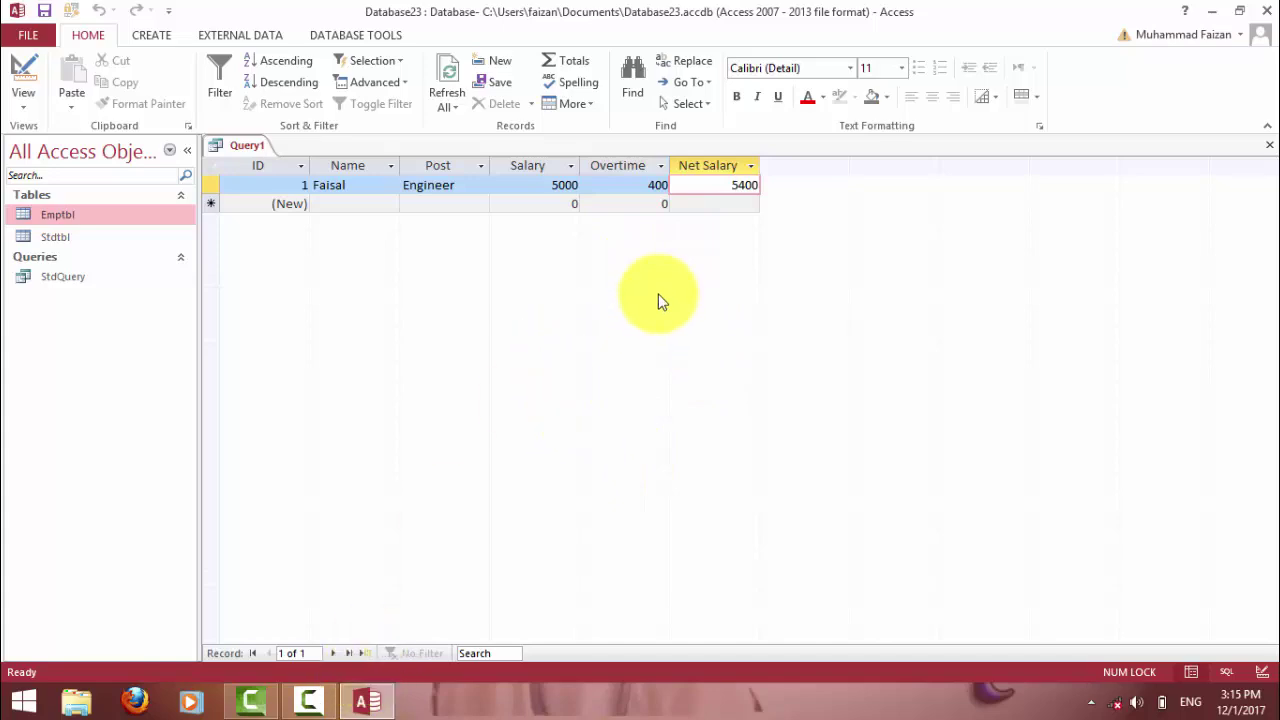
Review the Query Criteria notes images in the MS ACCESS BASIC NOTES folder, then return to Access.
left_click(1211, 12)
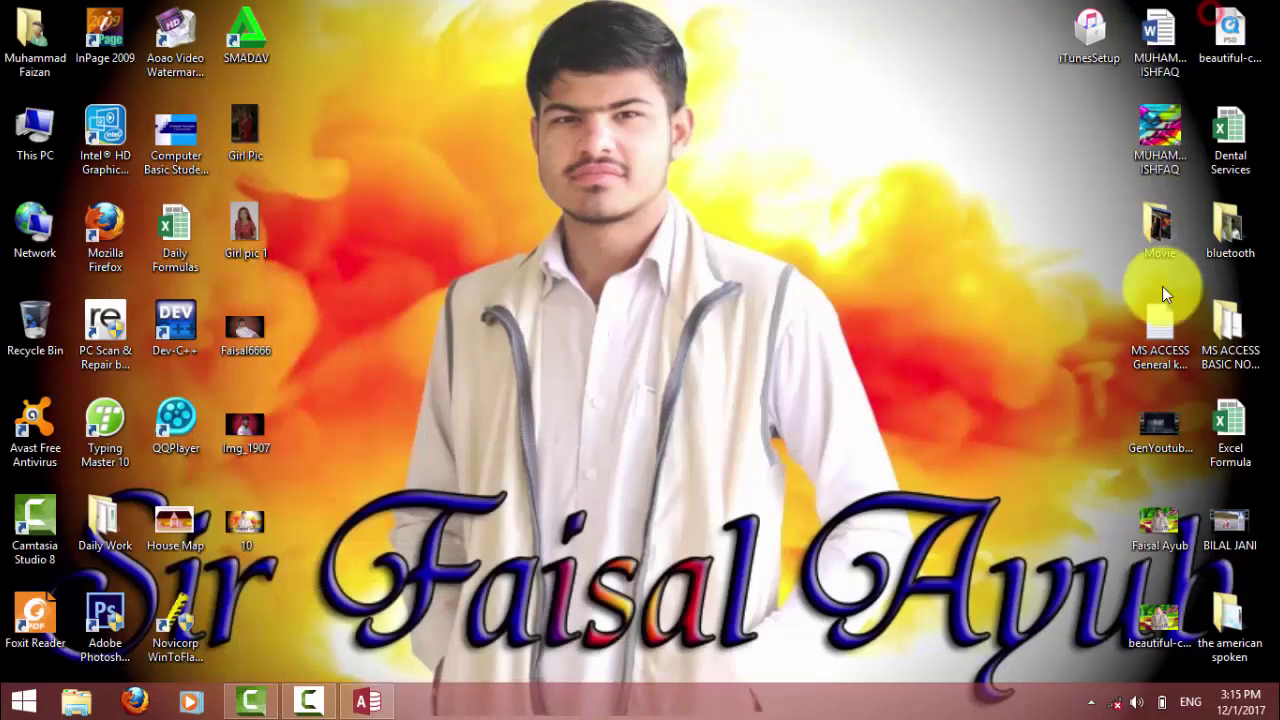
double_click(1225, 305)
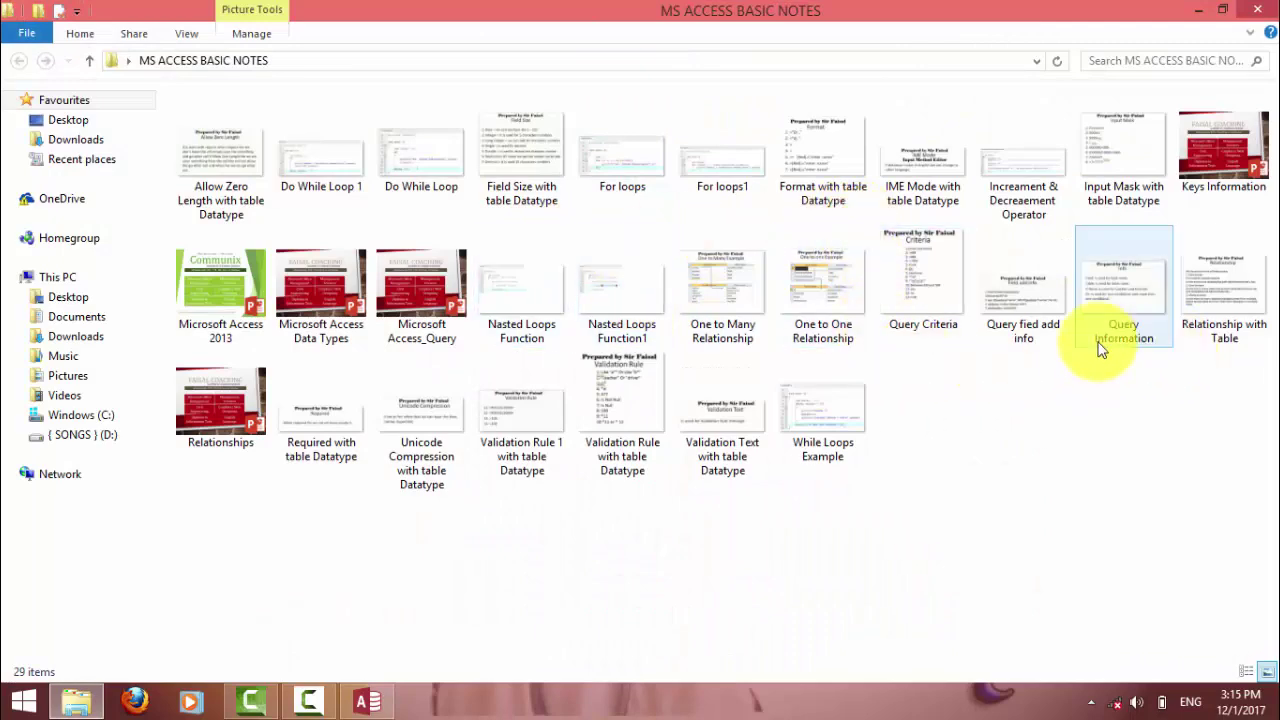
double_click(947, 303)
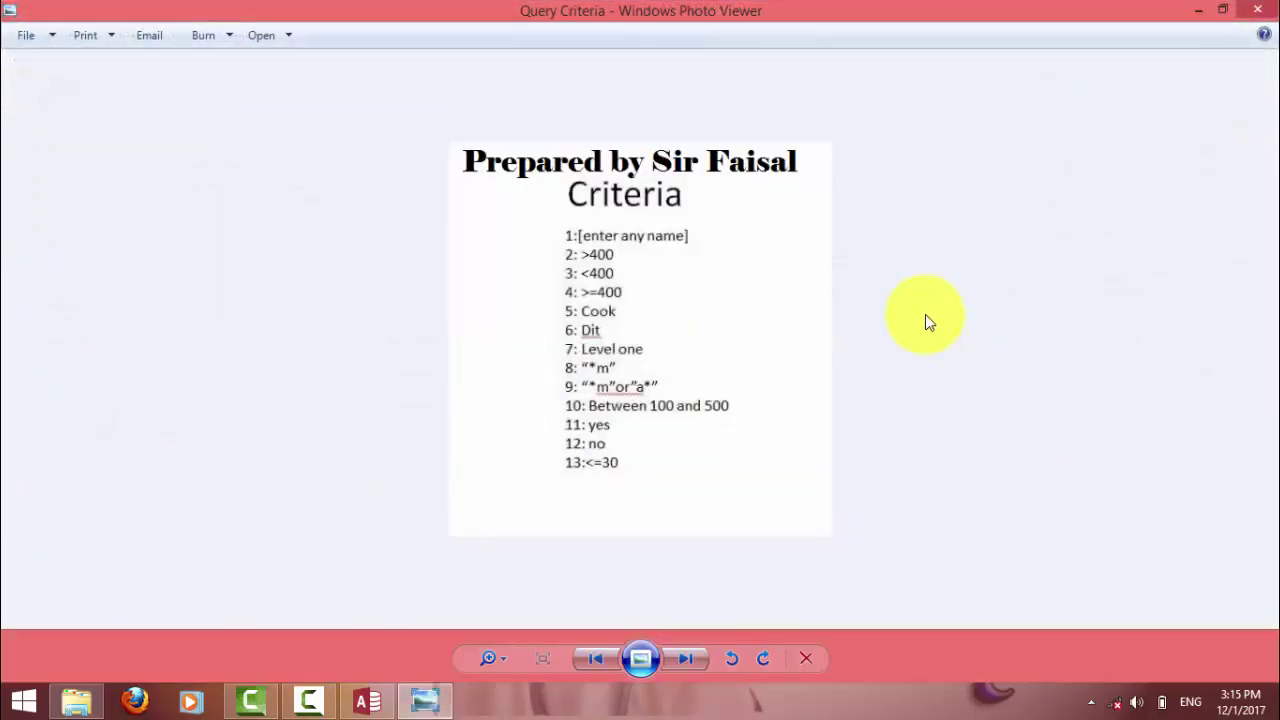
key("Right")
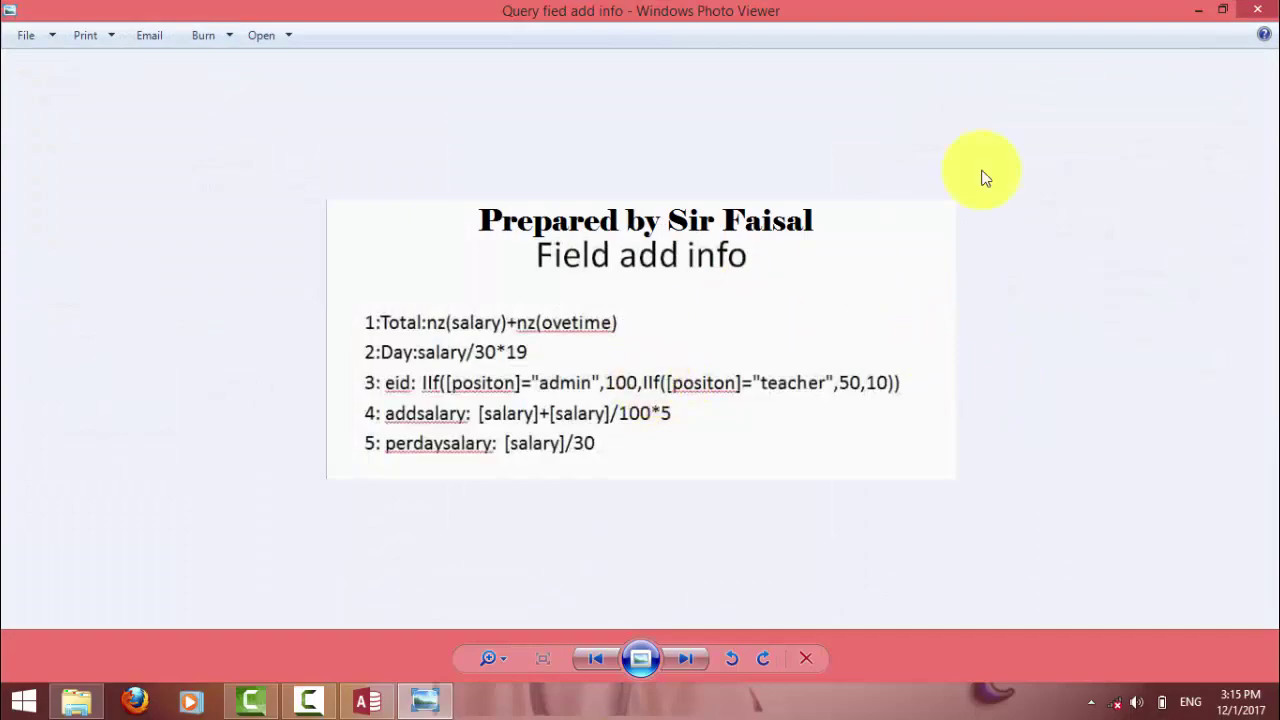
left_click(1199, 9)
left_click(1257, 9)
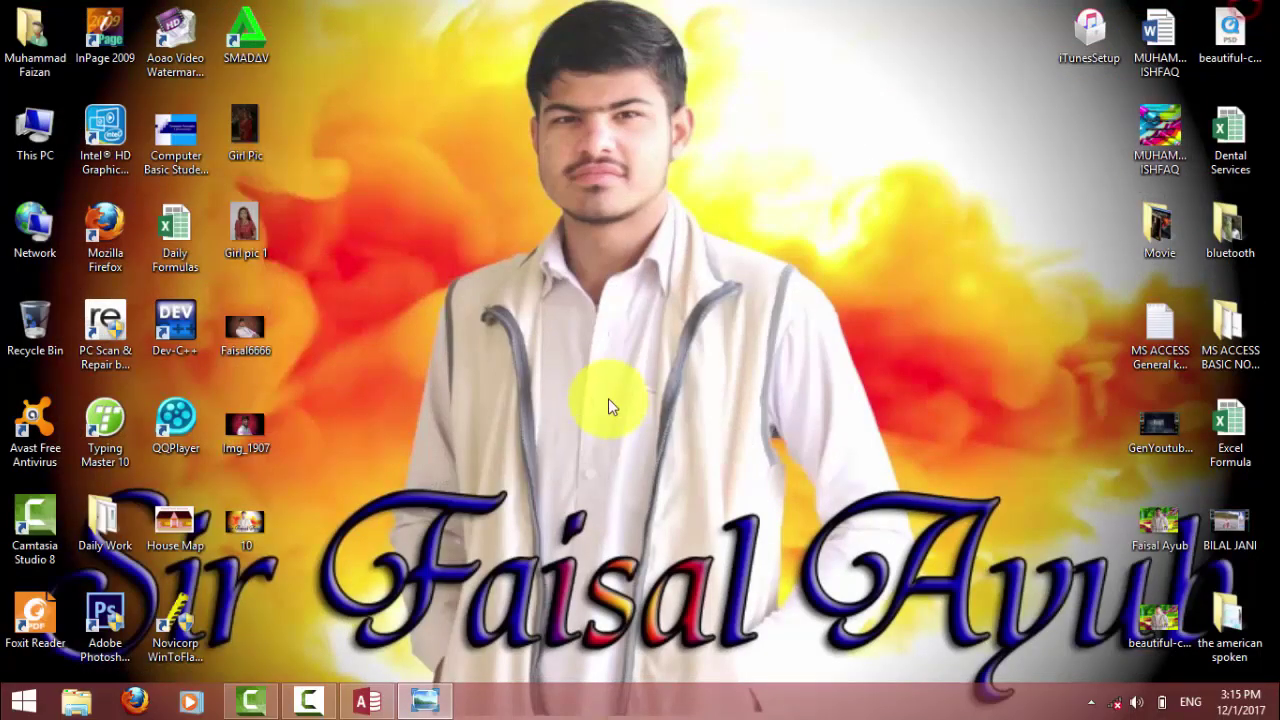
left_click(365, 705)
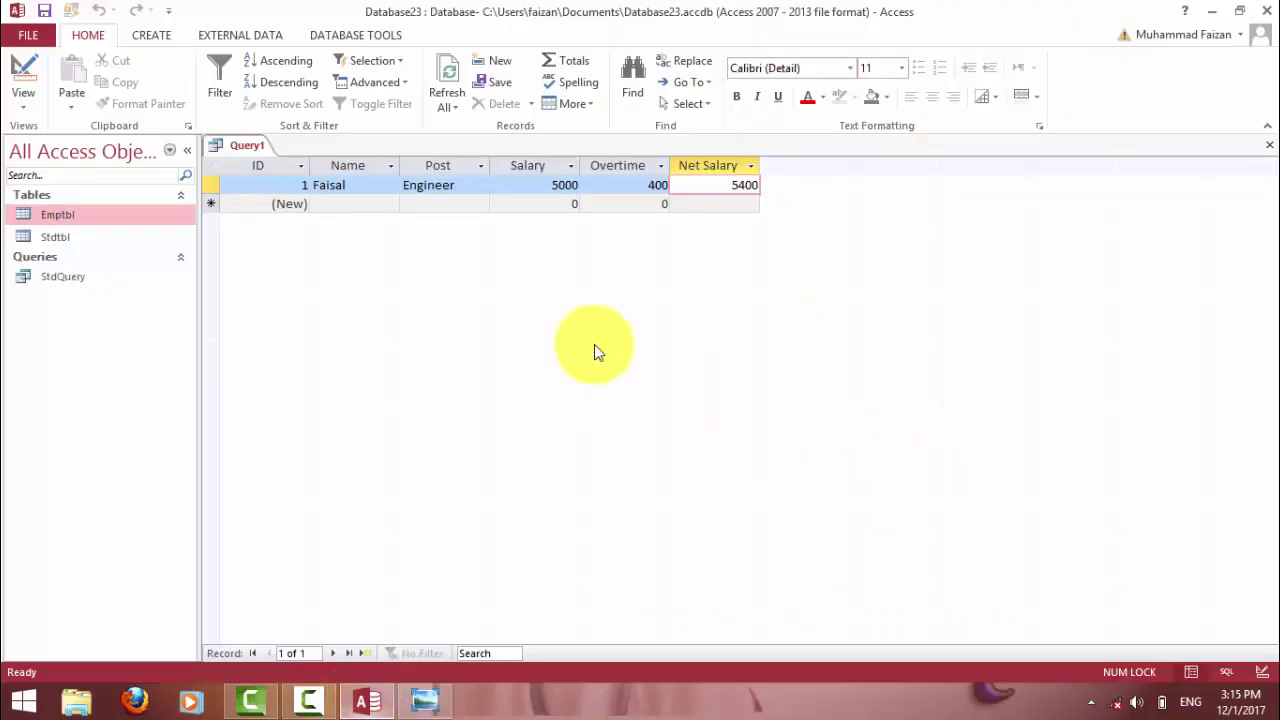
Add a Doctor employee record with Salary 6000 and Overtime 200.
left_click(715, 204)
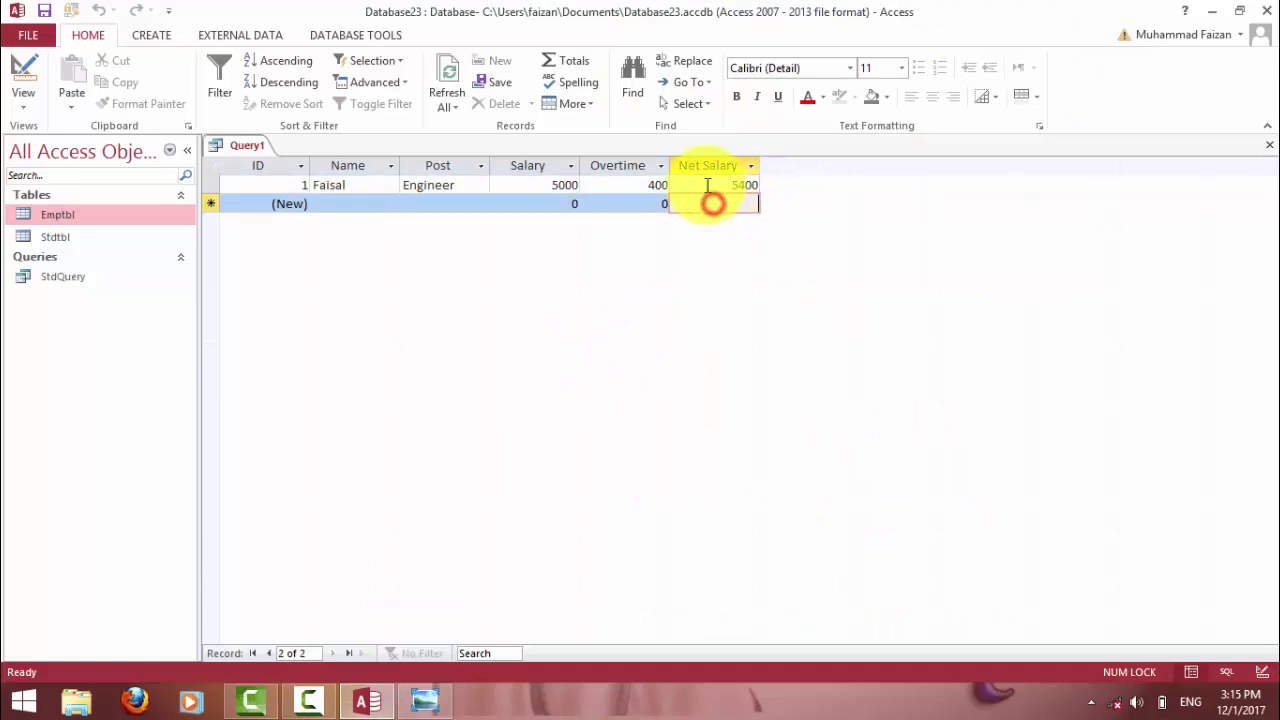
left_click(338, 197)
type("Basi")
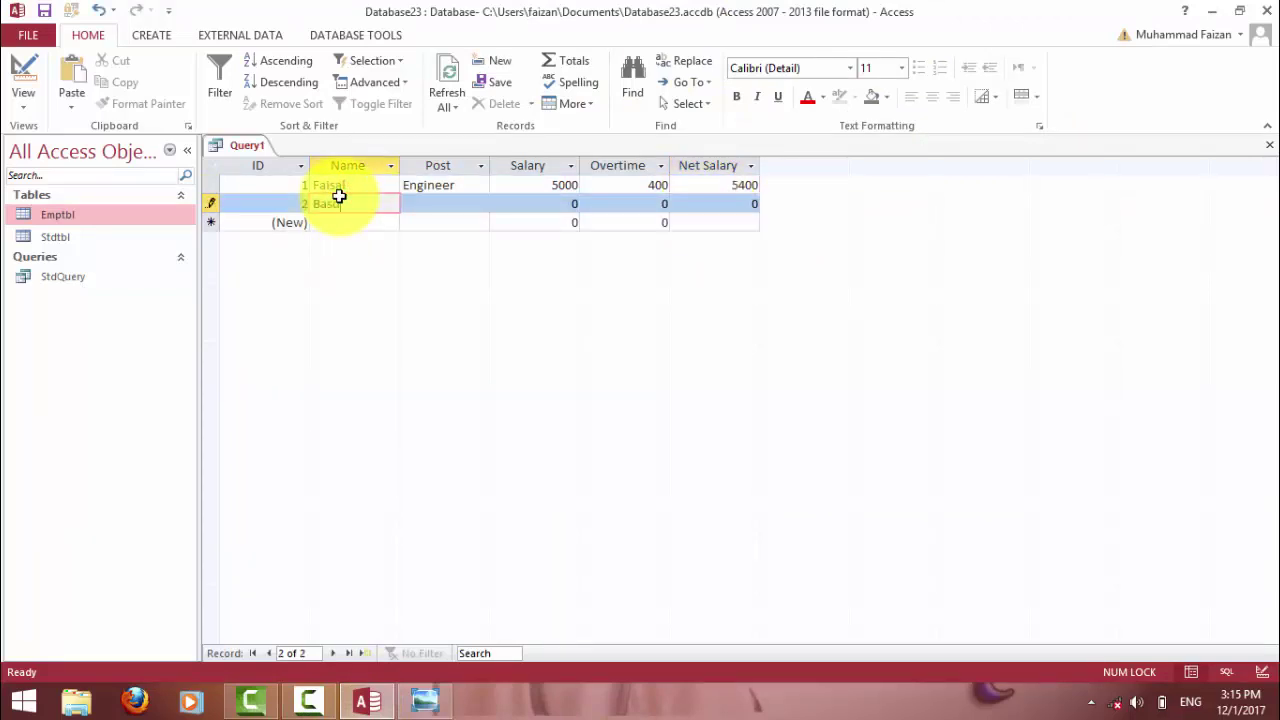
type("hah")
key("Tab")
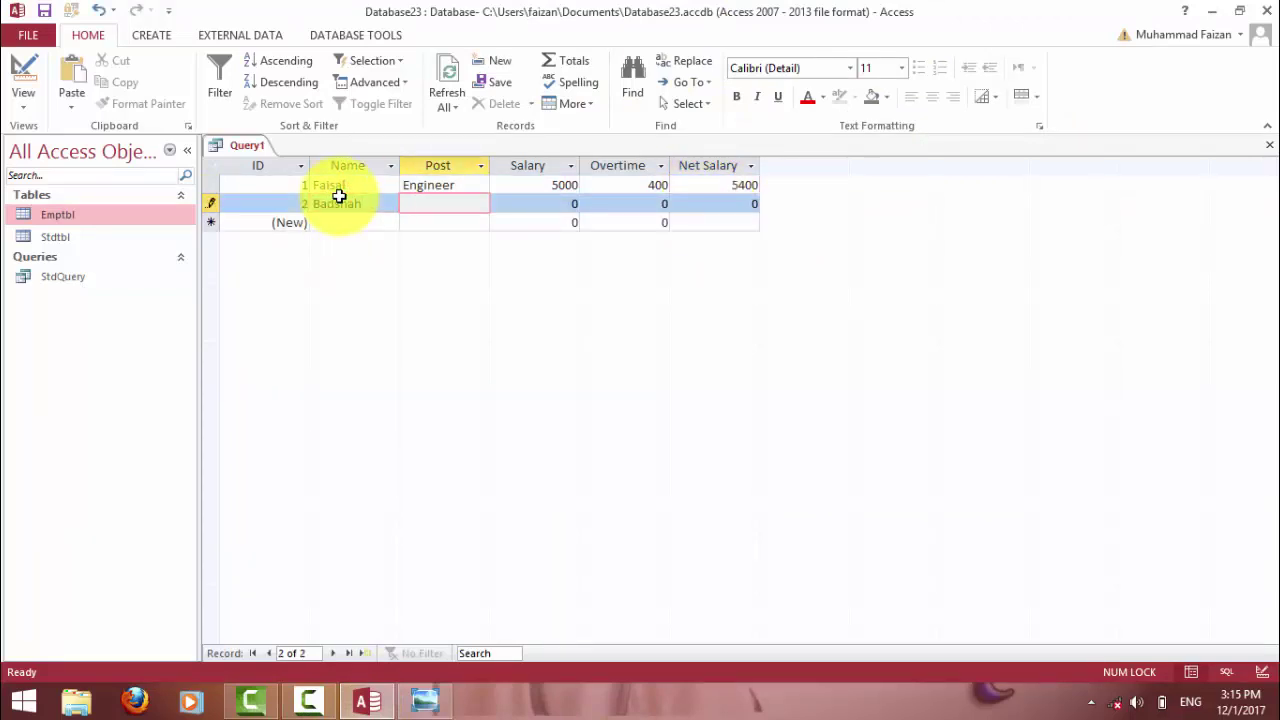
key("Tab")
type("6")
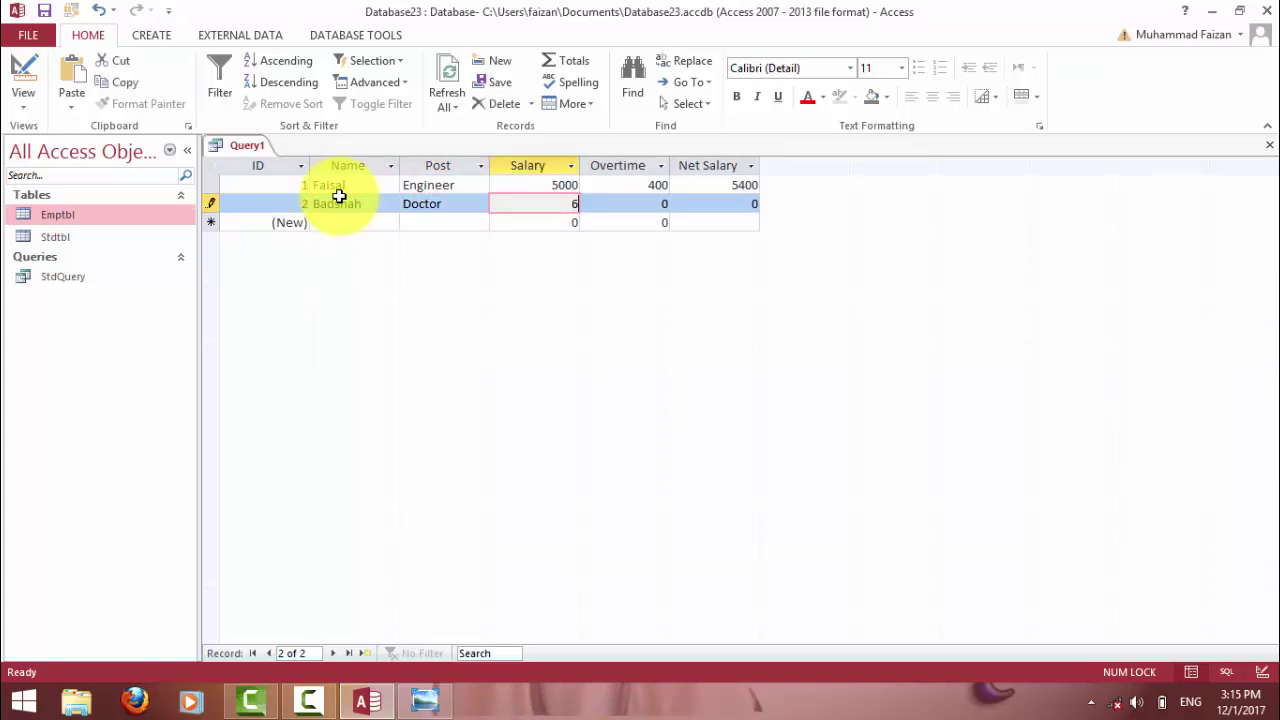
type("000")
key("Tab")
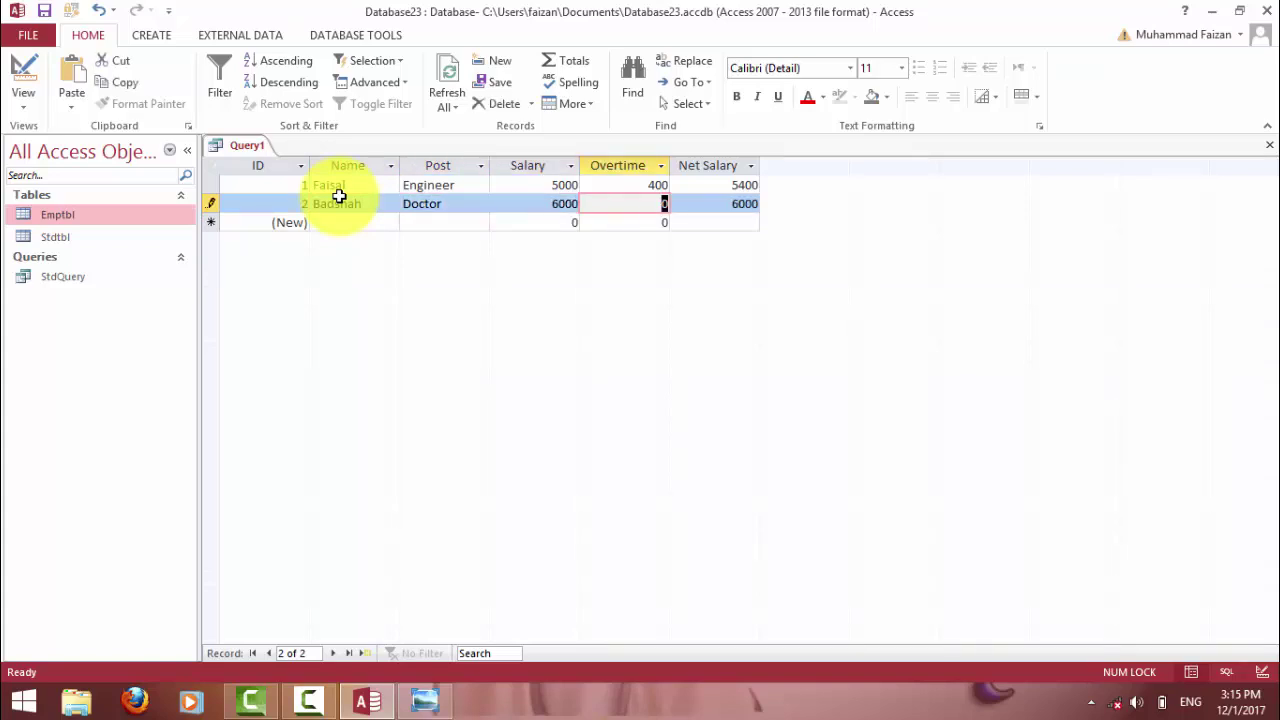
type("200")
key("Tab")
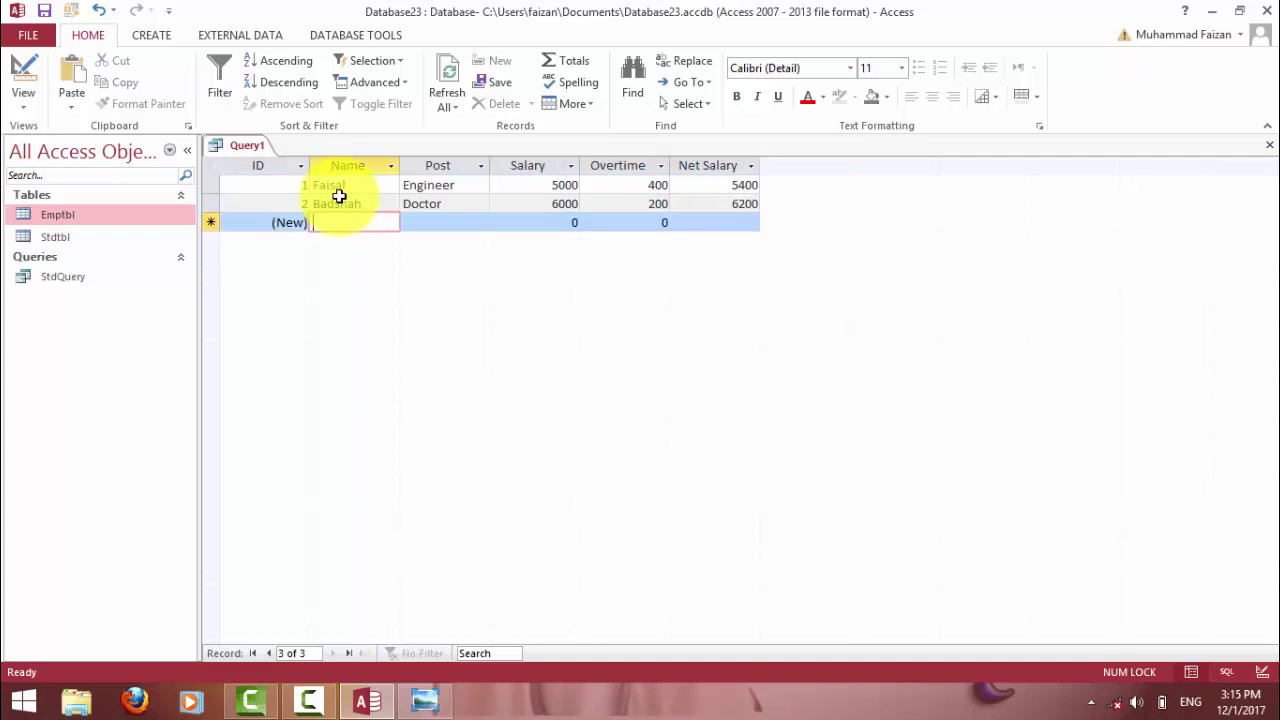
Add a Teacher employee record with Salary 5000 and Overtime 100.
type("Rizwan")
key("Tab")
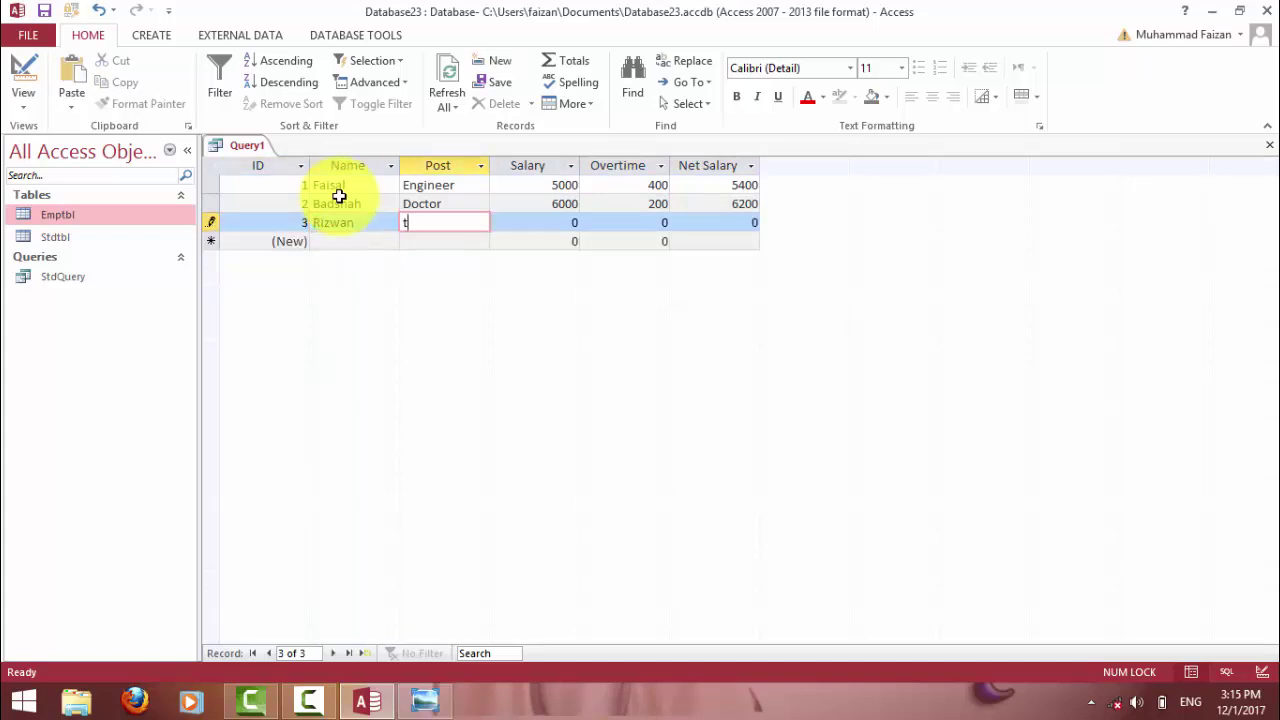
type("Teacher")
key("Tab")
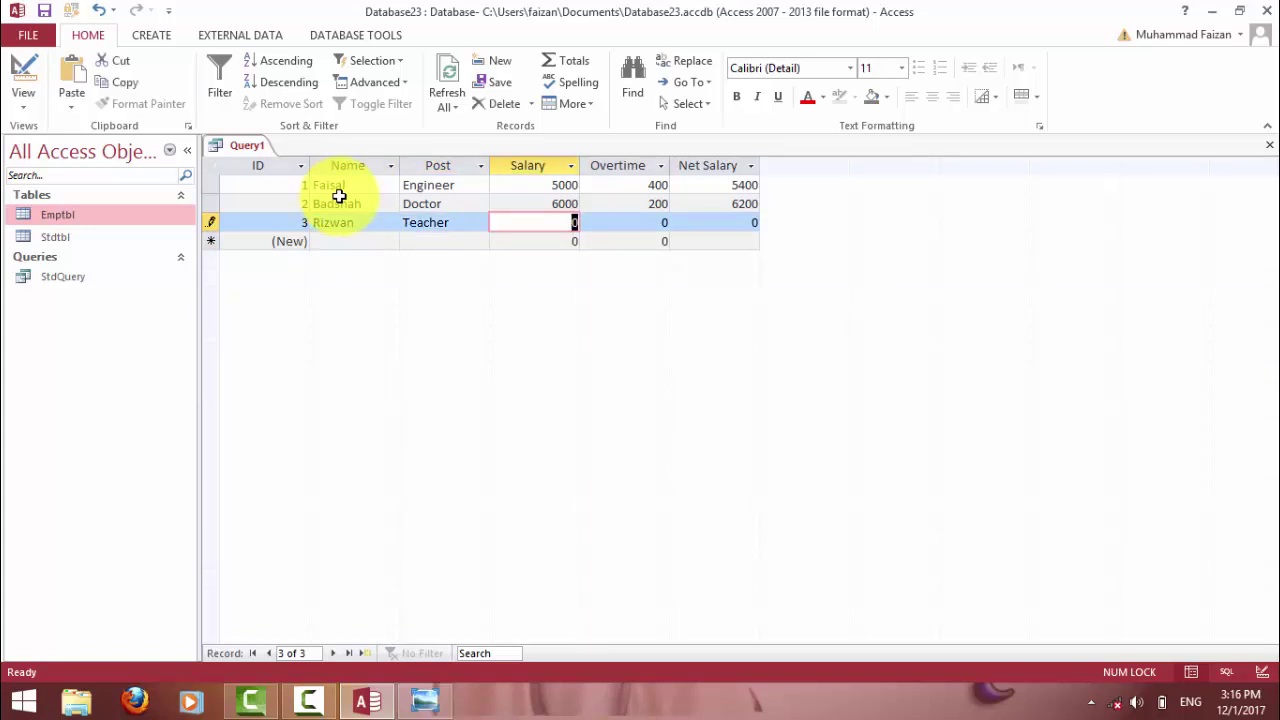
type("5000")
key("Tab")
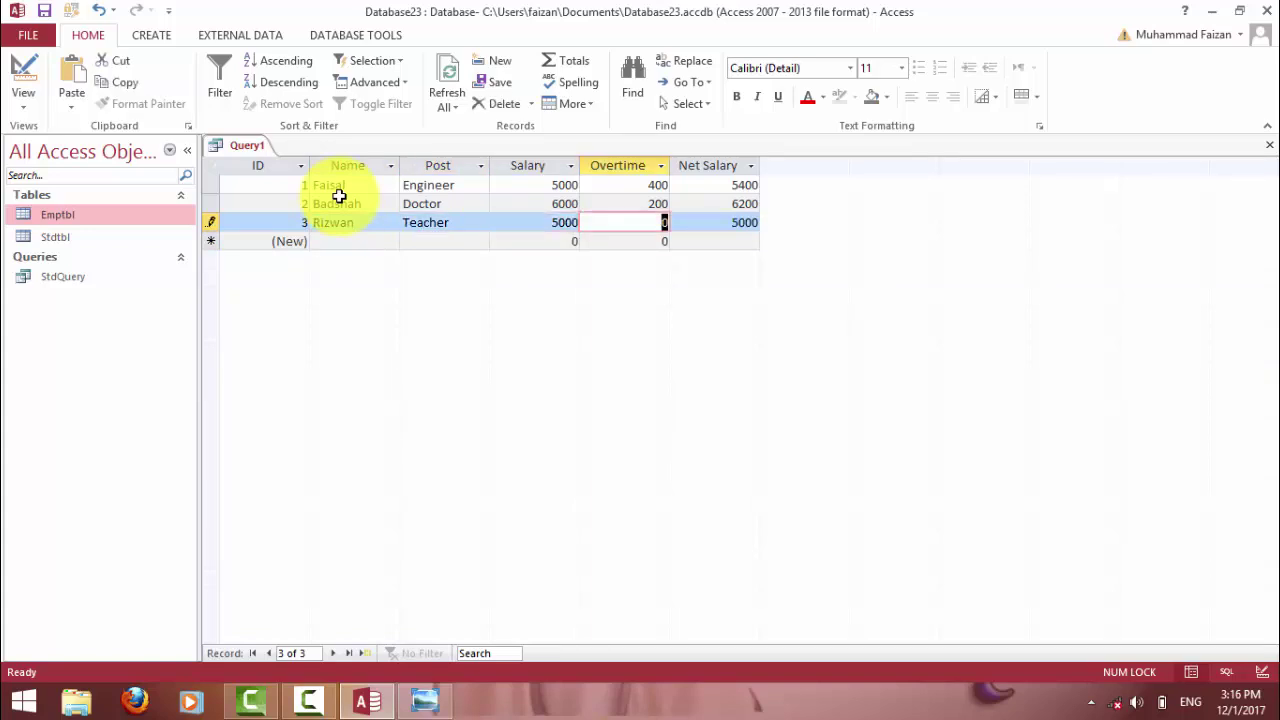
type("100")
key("Tab")
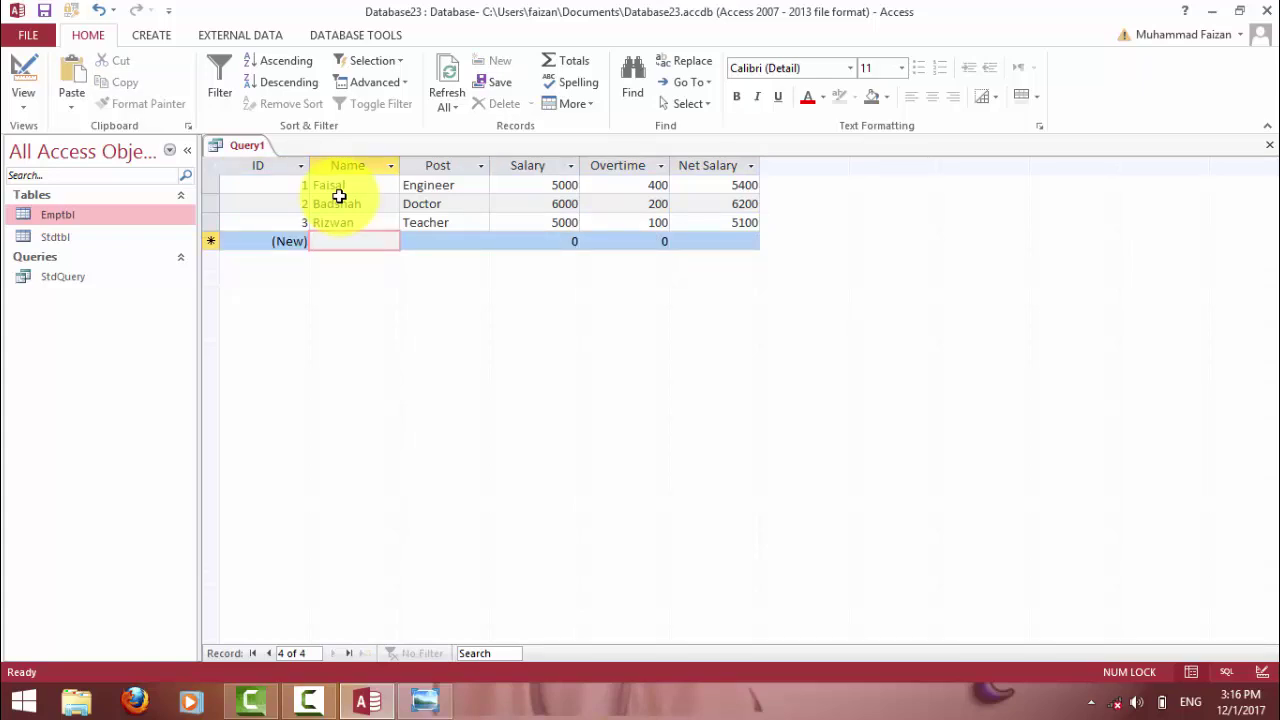
Add a second Teacher record with Salary 5000 and Overtime 2, and save it.
type("Salma")
key("Tab")
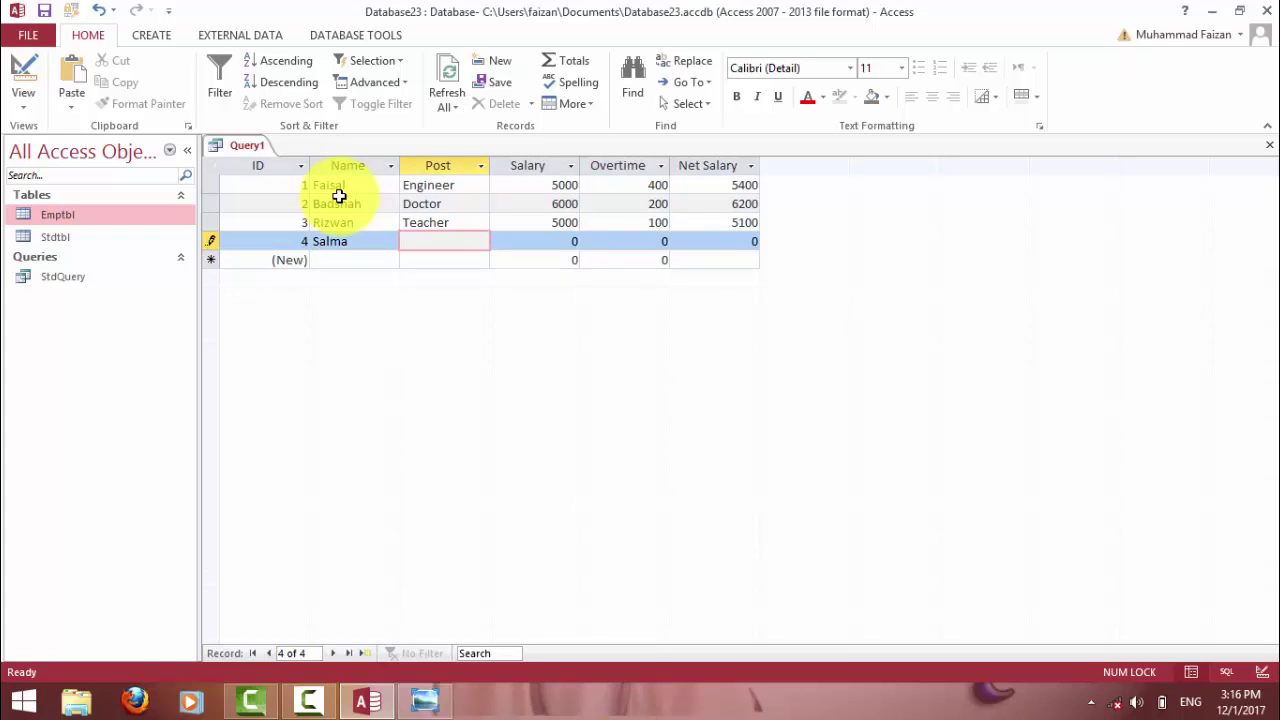
type("Teacher")
key("Tab")
type("5000")
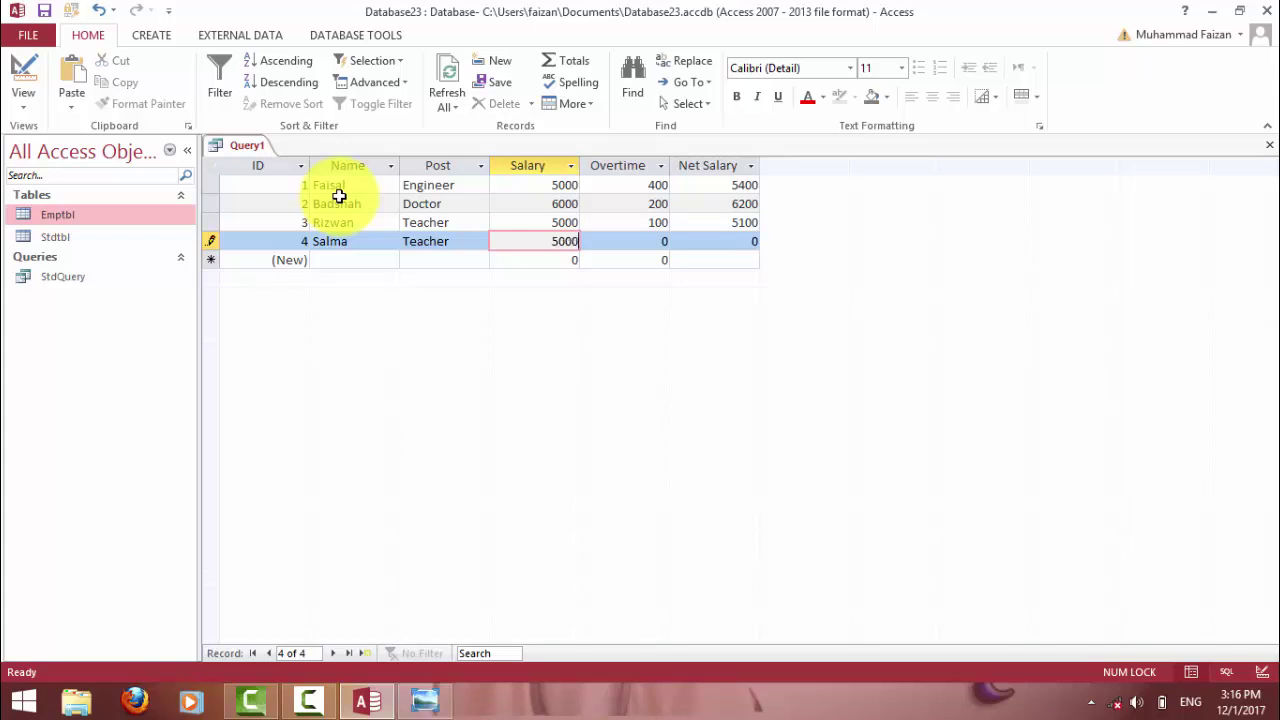
key("Tab")
type("2")
key("Tab")
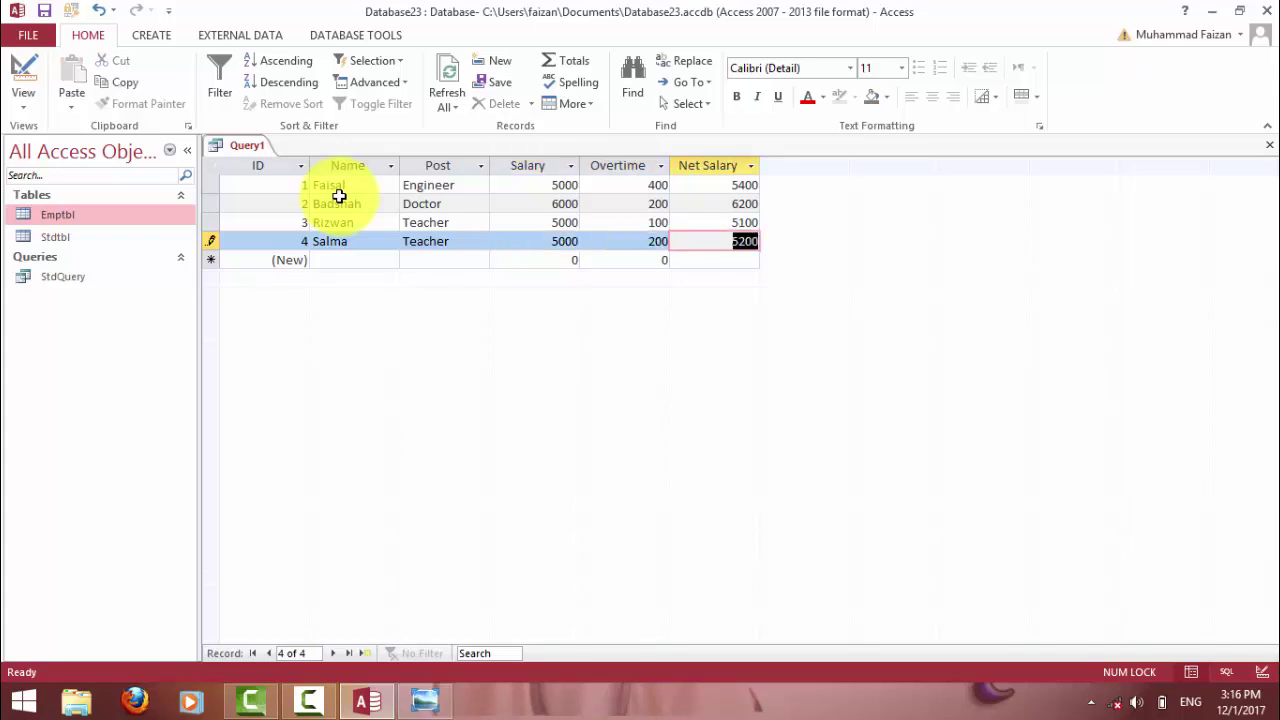
left_click(434, 262)
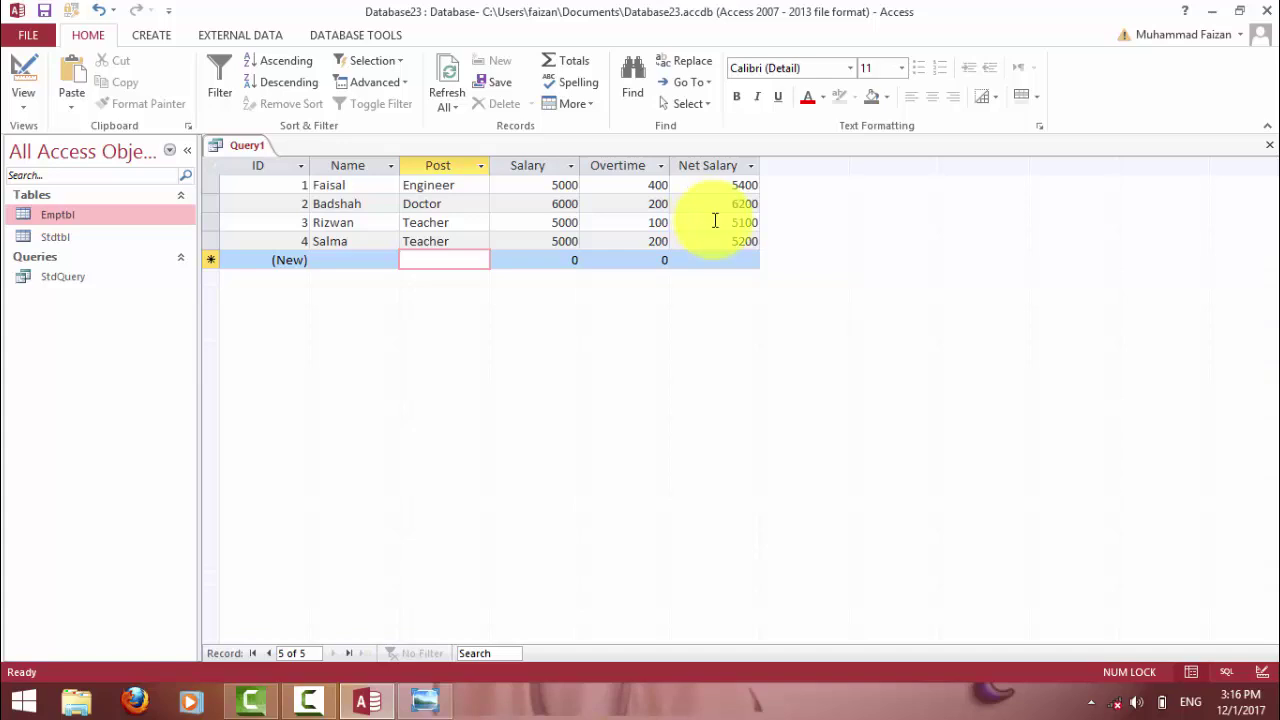
Close Query1 without saving, then switch it to Design view.
left_click(1270, 145)
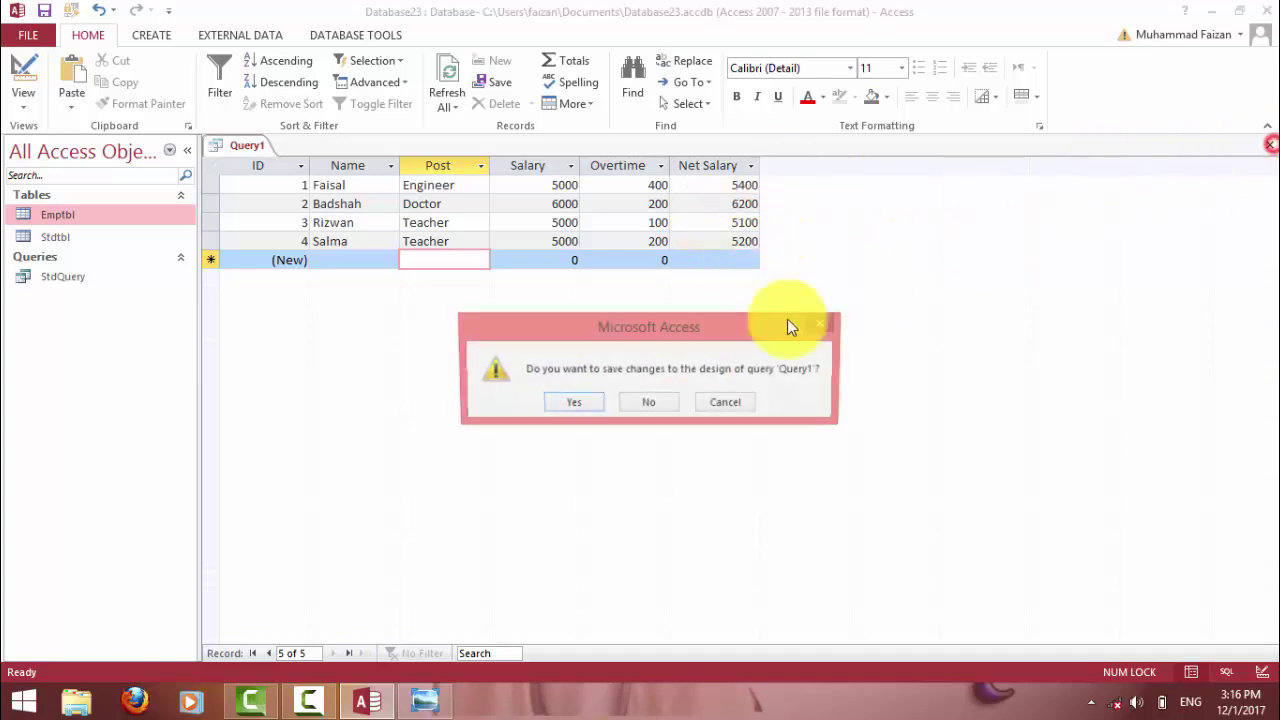
left_click(571, 404)
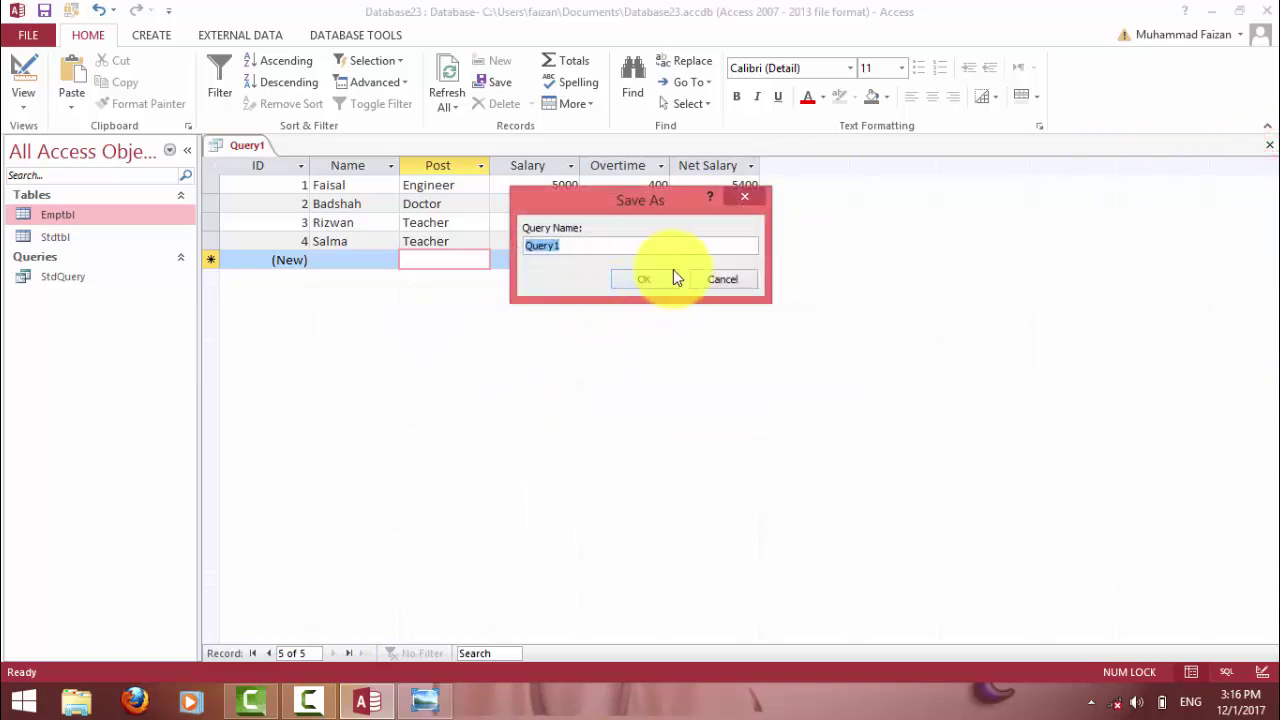
left_click(722, 279)
left_click(428, 241)
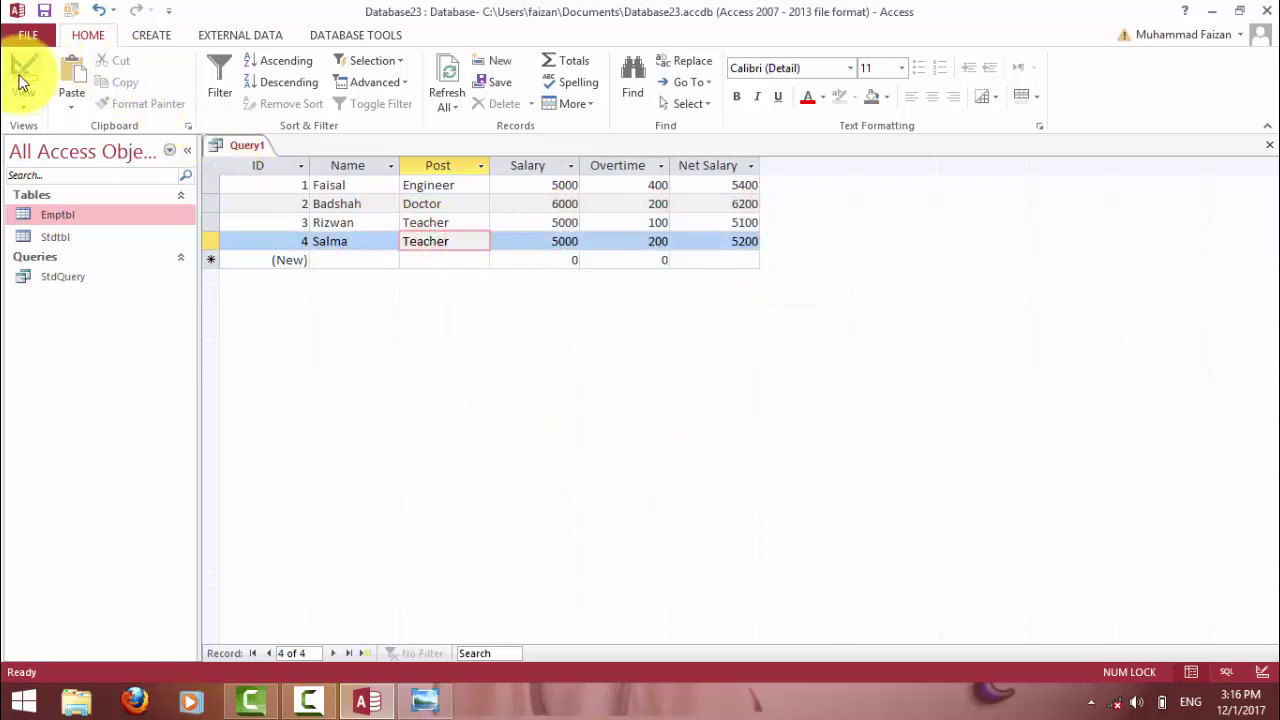
left_click(23, 75)
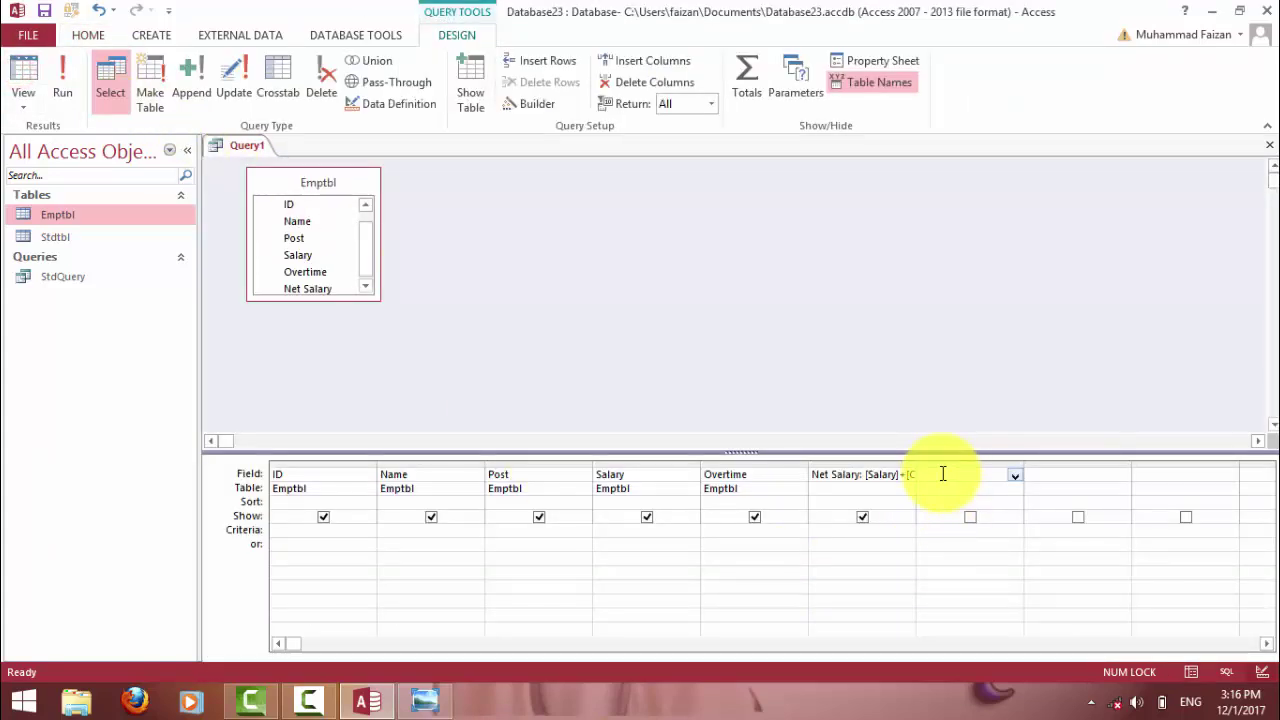
Enter the calculated field Day: [Net Salary]/30*4 in the next Field cell.
type("Day")
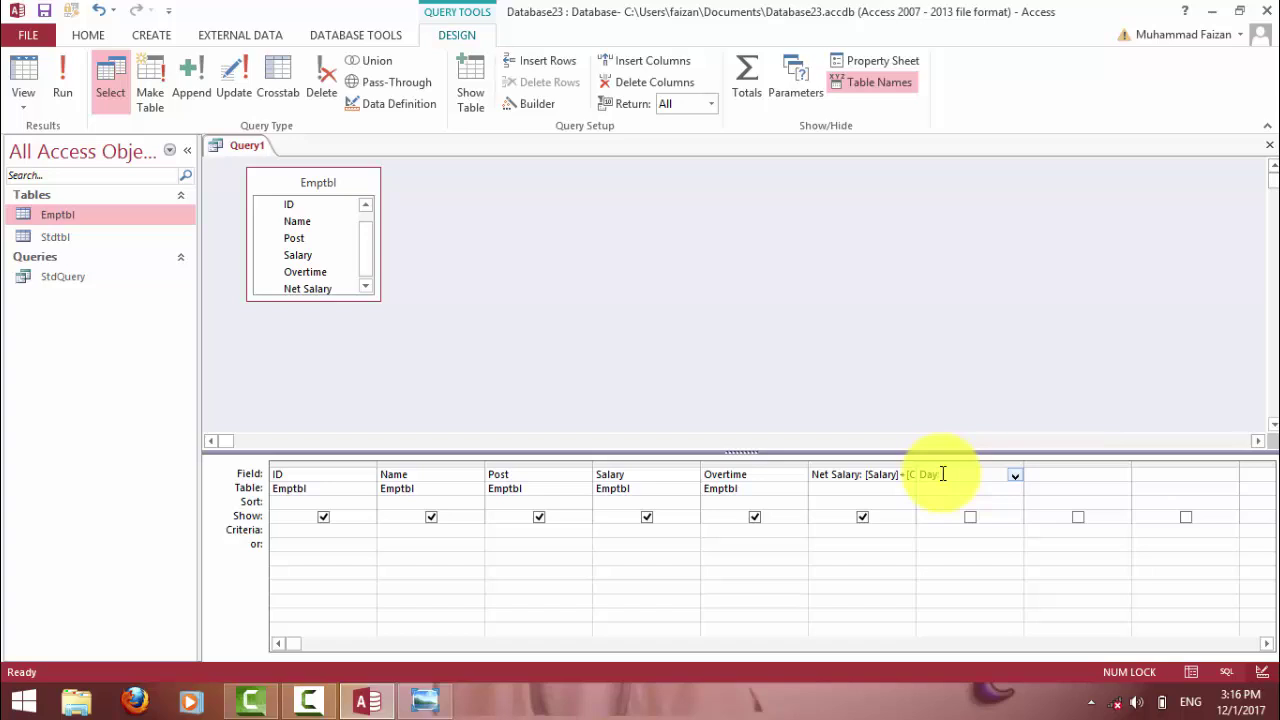
type("]*[Salar")
key("BackSpace")
key("BackSpace")
key("BackSpace")
key("BackSpace")
key("BackSpace")
type("Net S")
type("al")
type("ary]")
type("]")
type("/")
type("30")
type("*4")
left_click(923, 509)
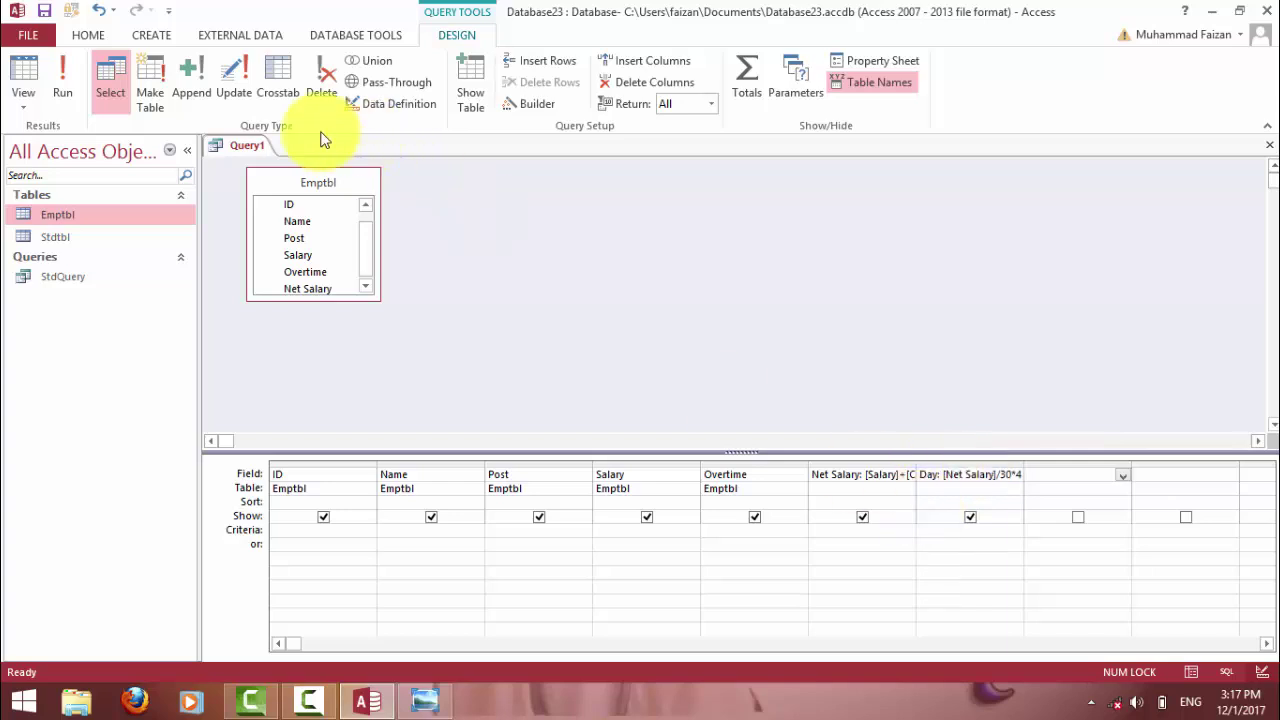
Run Query1, widen the Day column, and inspect its unrounded values.
left_click(63, 70)
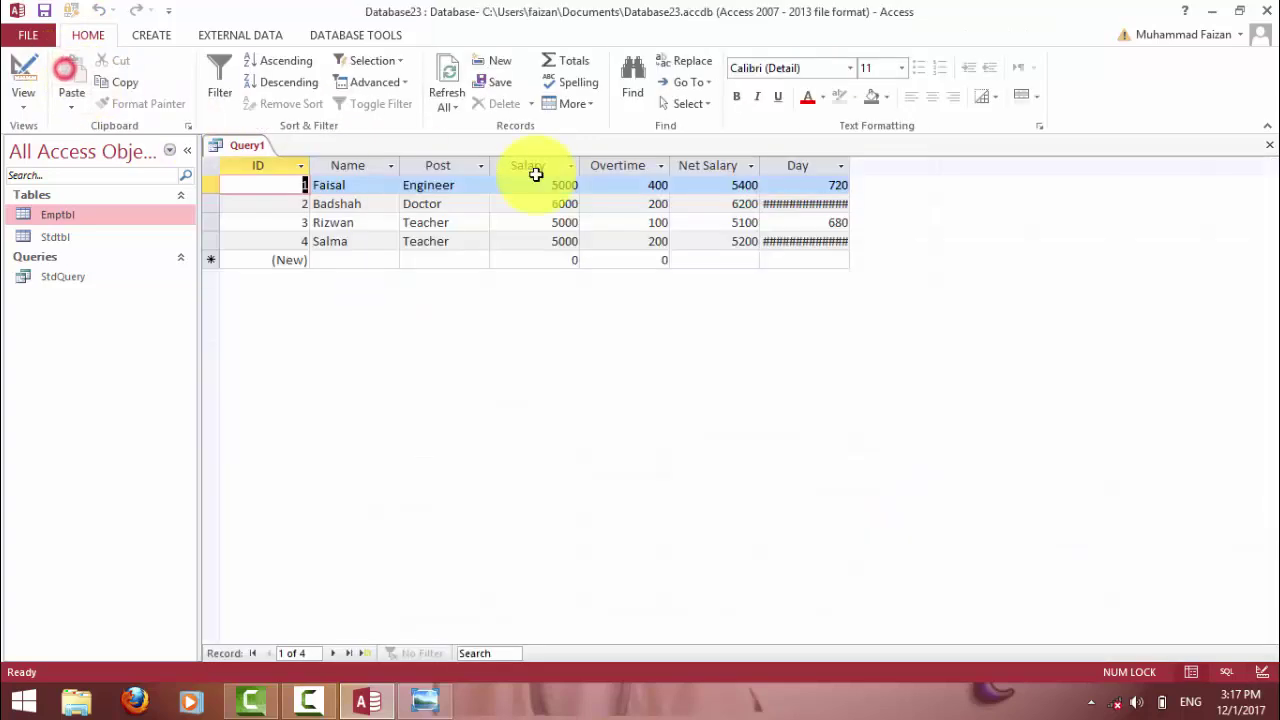
double_click(849, 161)
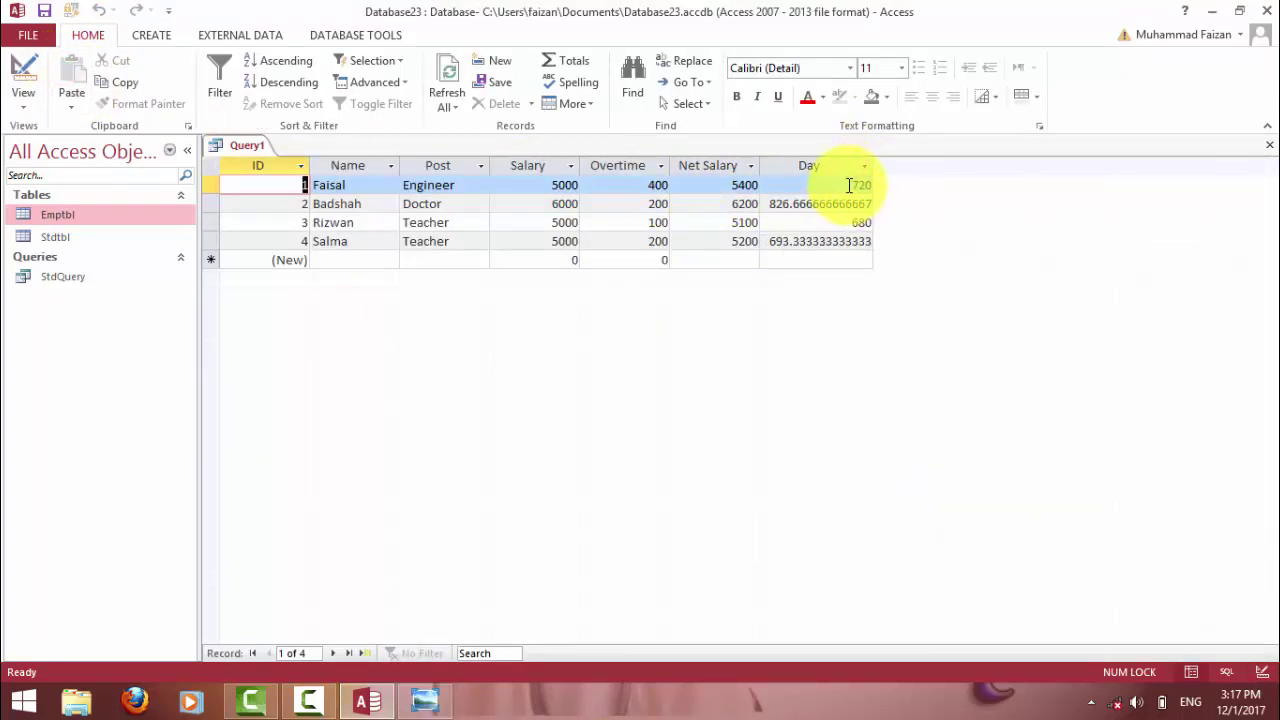
double_click(855, 185)
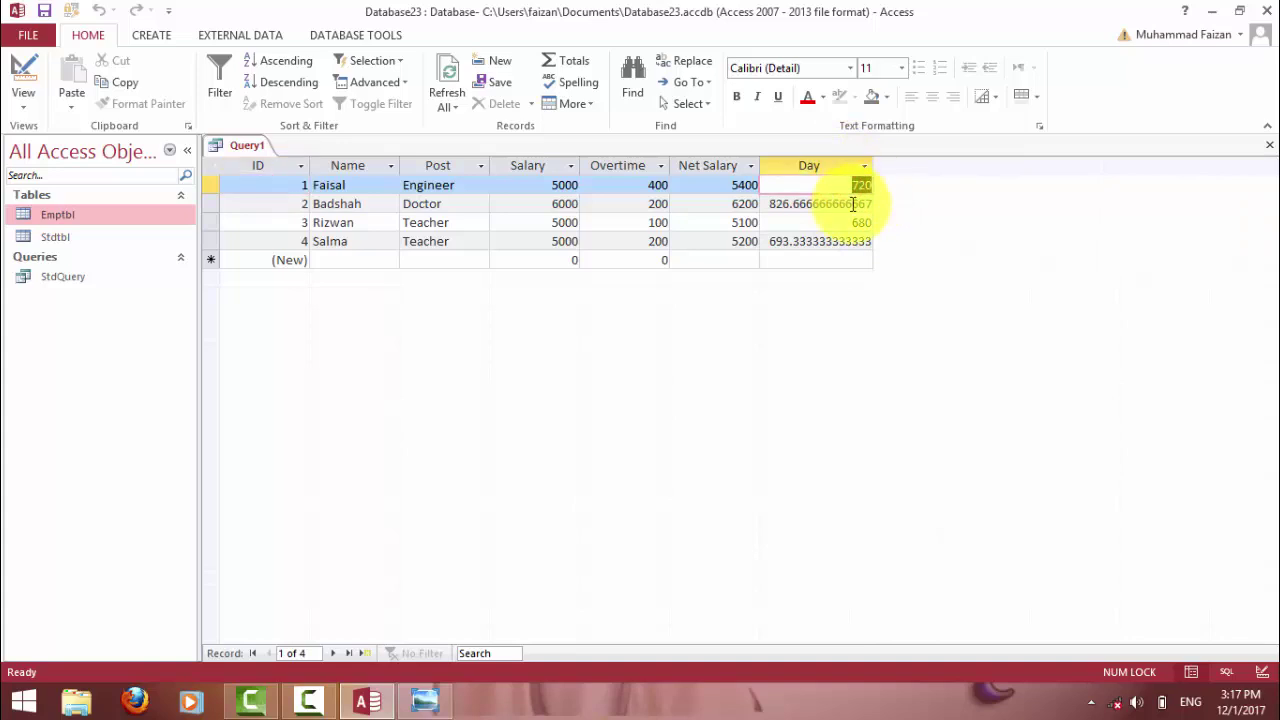
left_click(778, 205)
left_click_drag(785, 205, 797, 205)
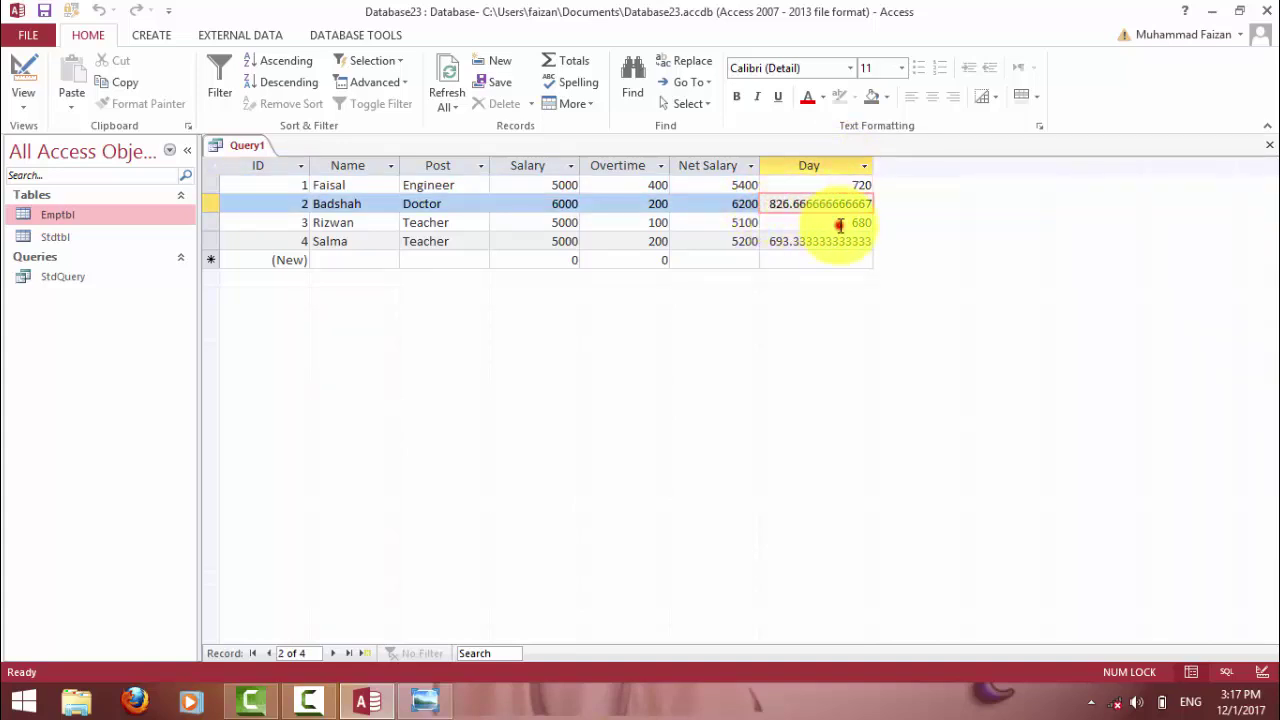
double_click(838, 225)
key("Down")
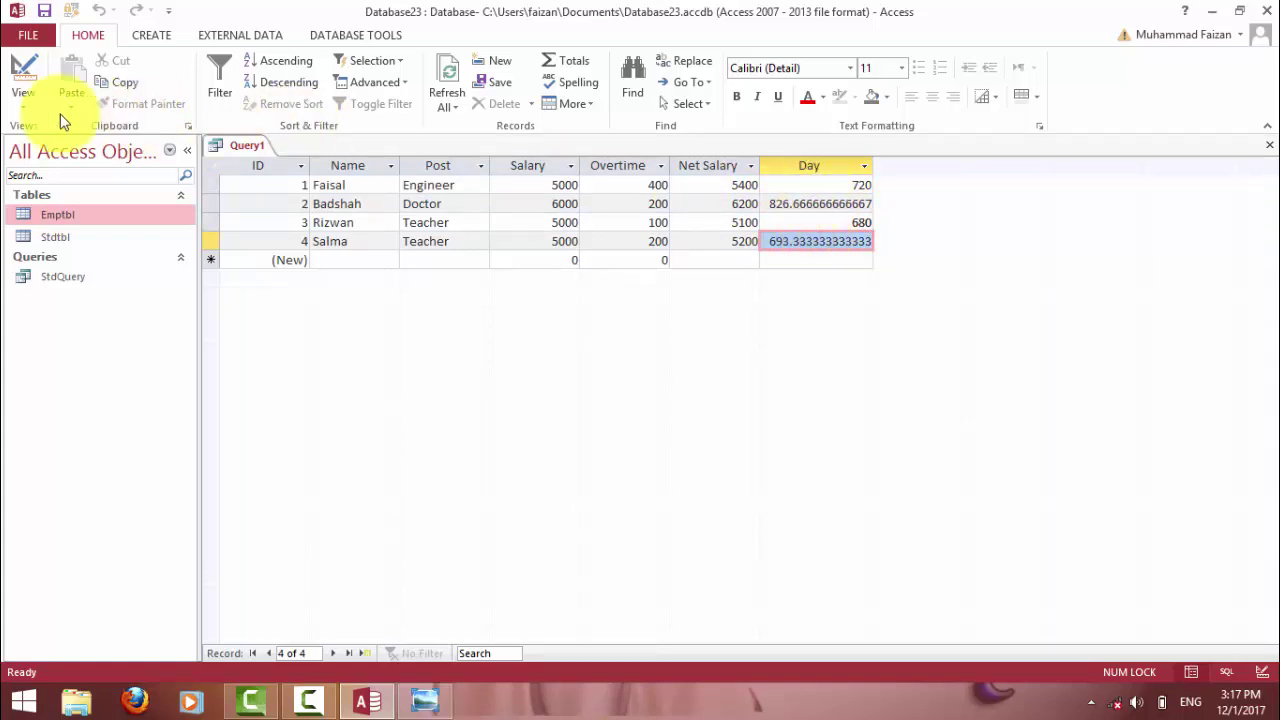
Change the Day expression to Round([Net Salary]/30*4,1) and run it to check results.
left_click(22, 68)
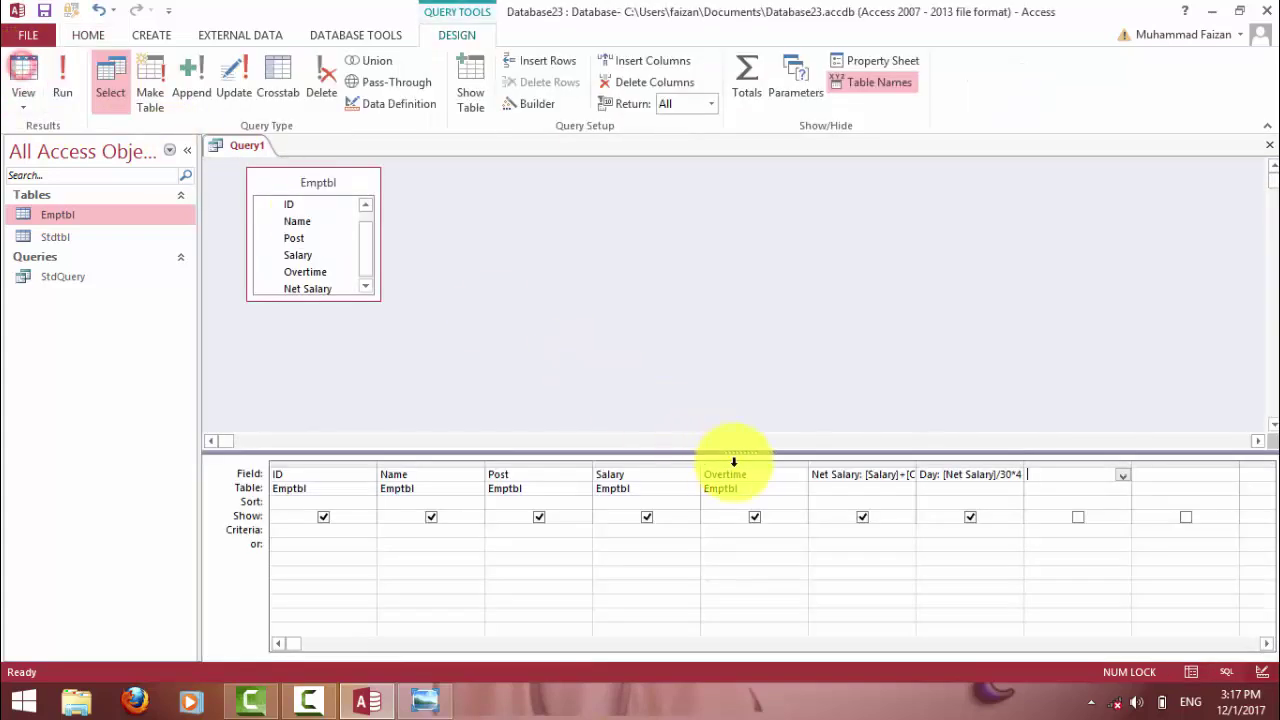
left_click(941, 476)
type("round")
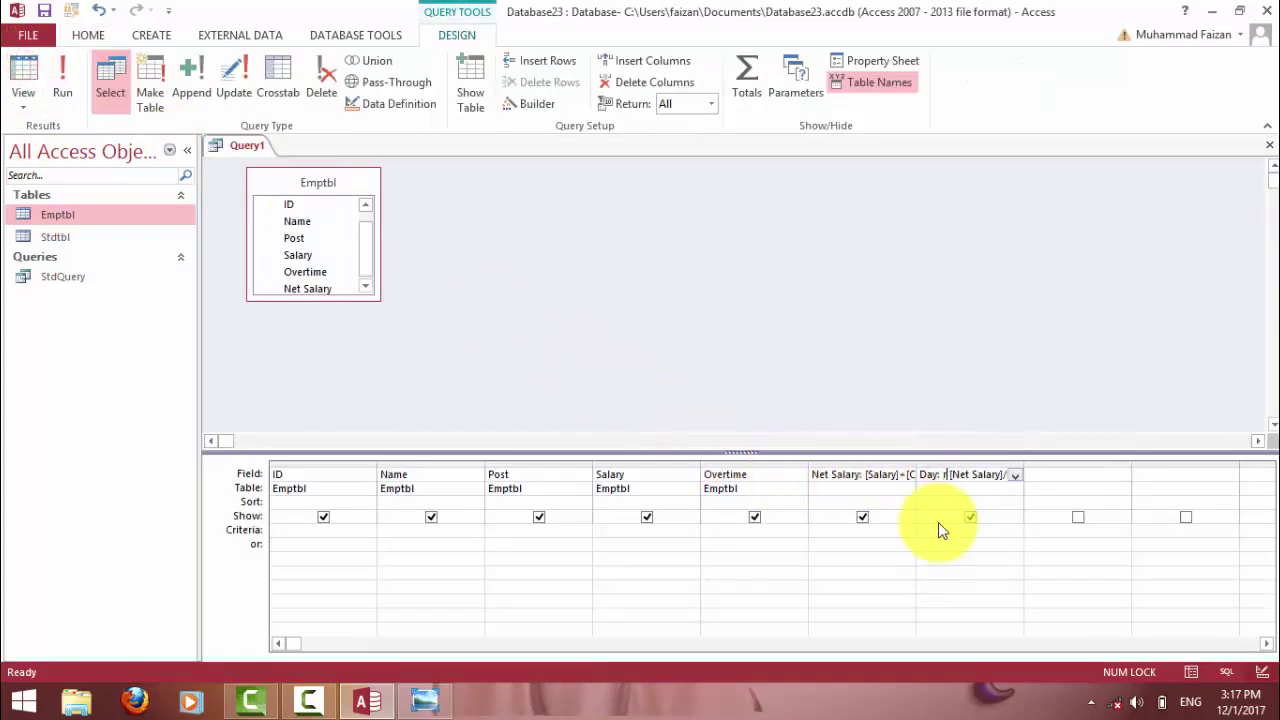
type("(")
key("End")
type("/30*4,1)")
key("Tab")
left_click(68, 80)
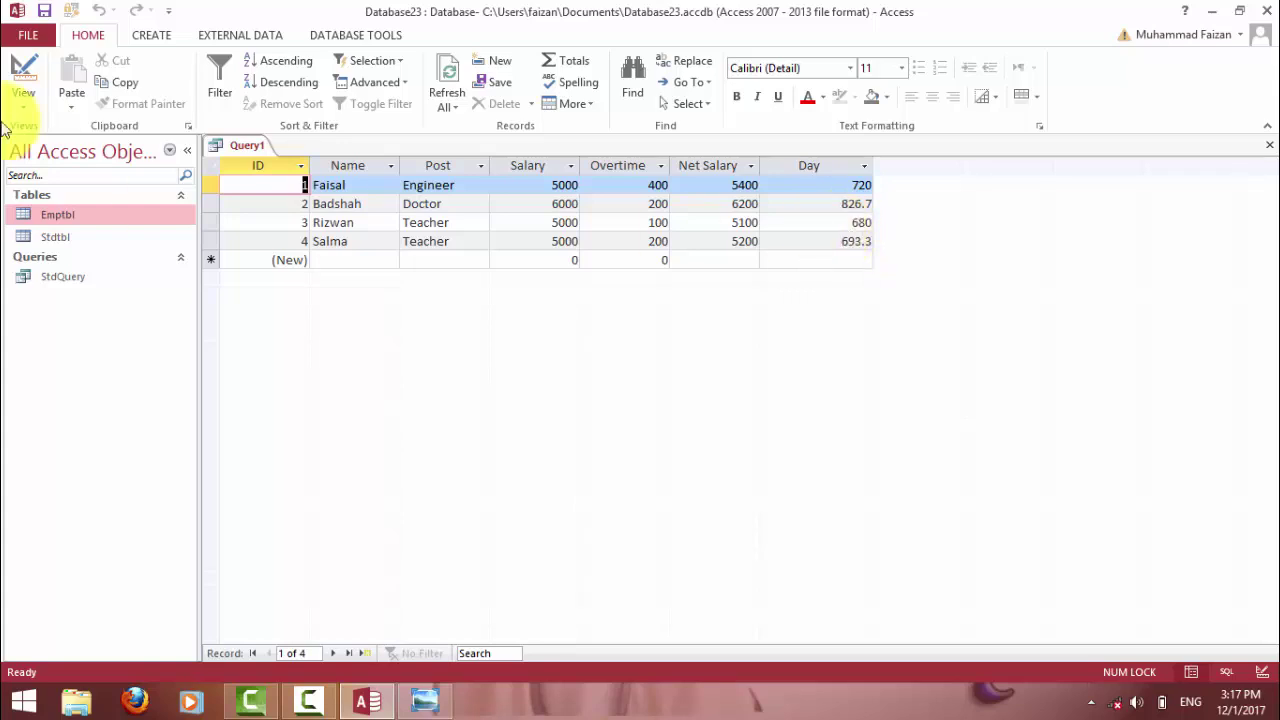
left_click(22, 78)
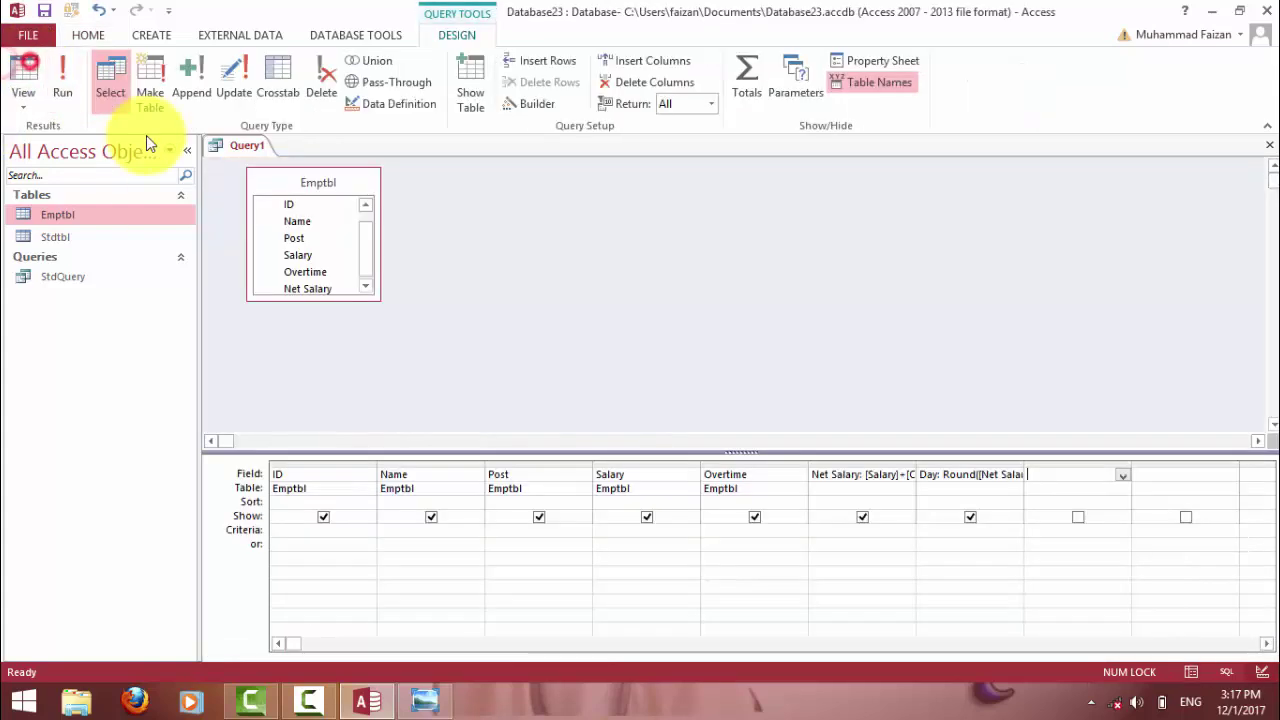
Edit the Day Round expression to give whole numbers and run Query1.
left_click(994, 474)
key("End")
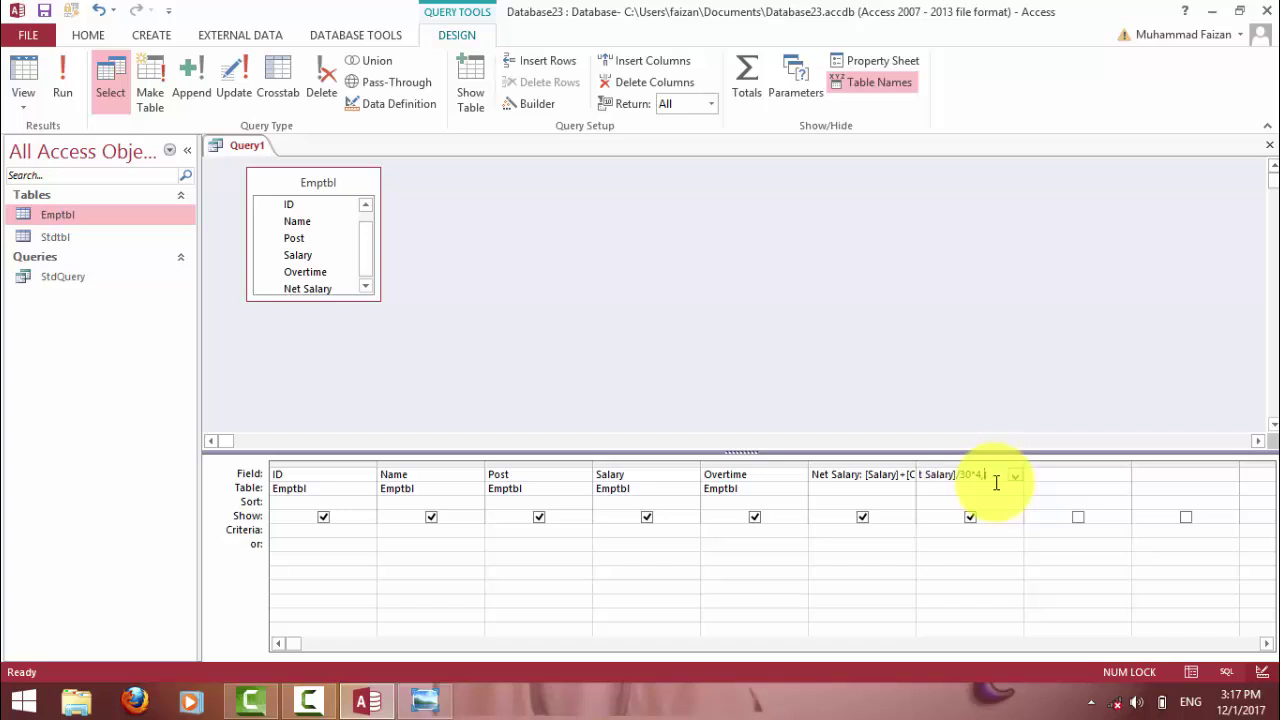
key("Tab")
left_click(80, 58)
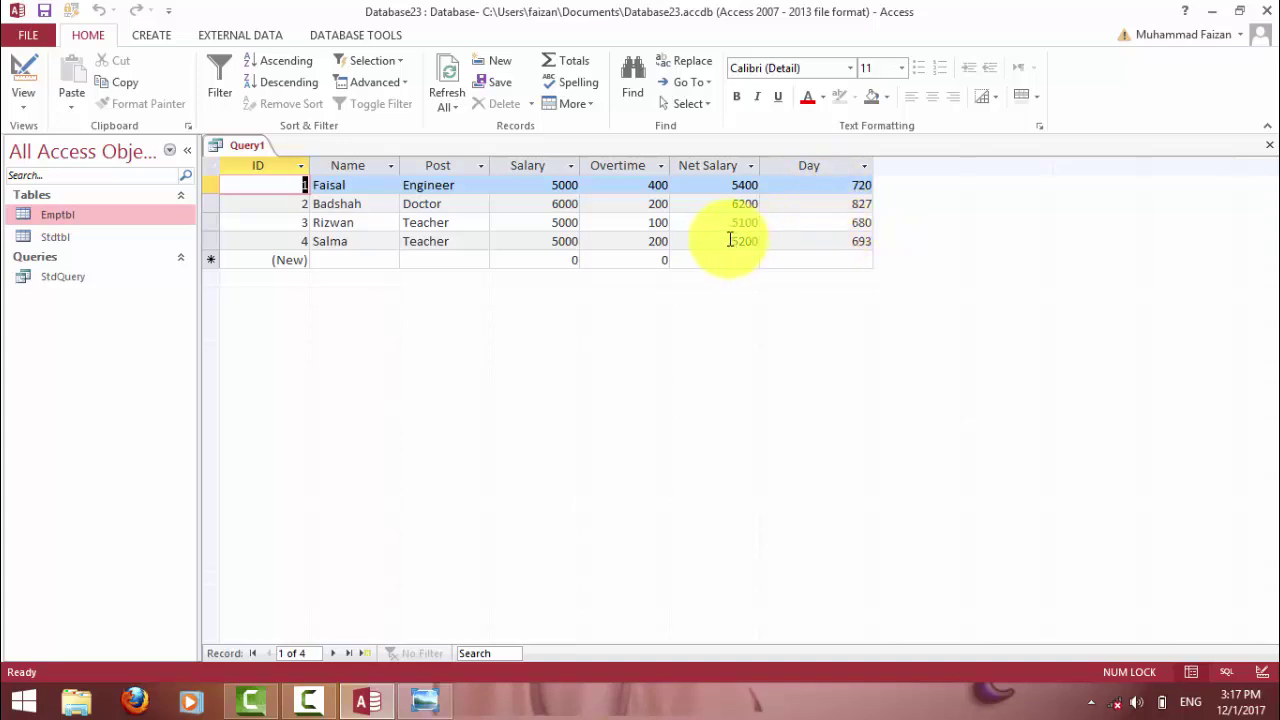
Check Day values 720, 827, 680 and 693 against each Post, then glance at the formula notes picture.
double_click(463, 189)
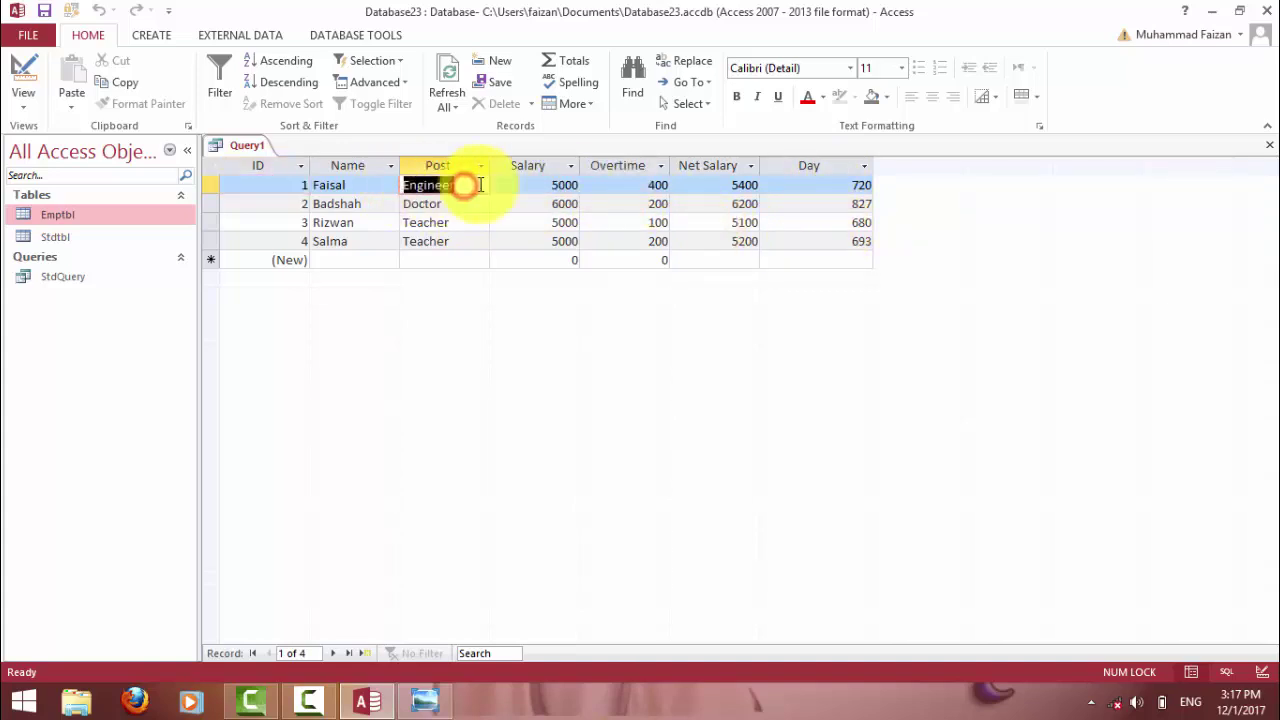
left_click(811, 186)
double_click(857, 205)
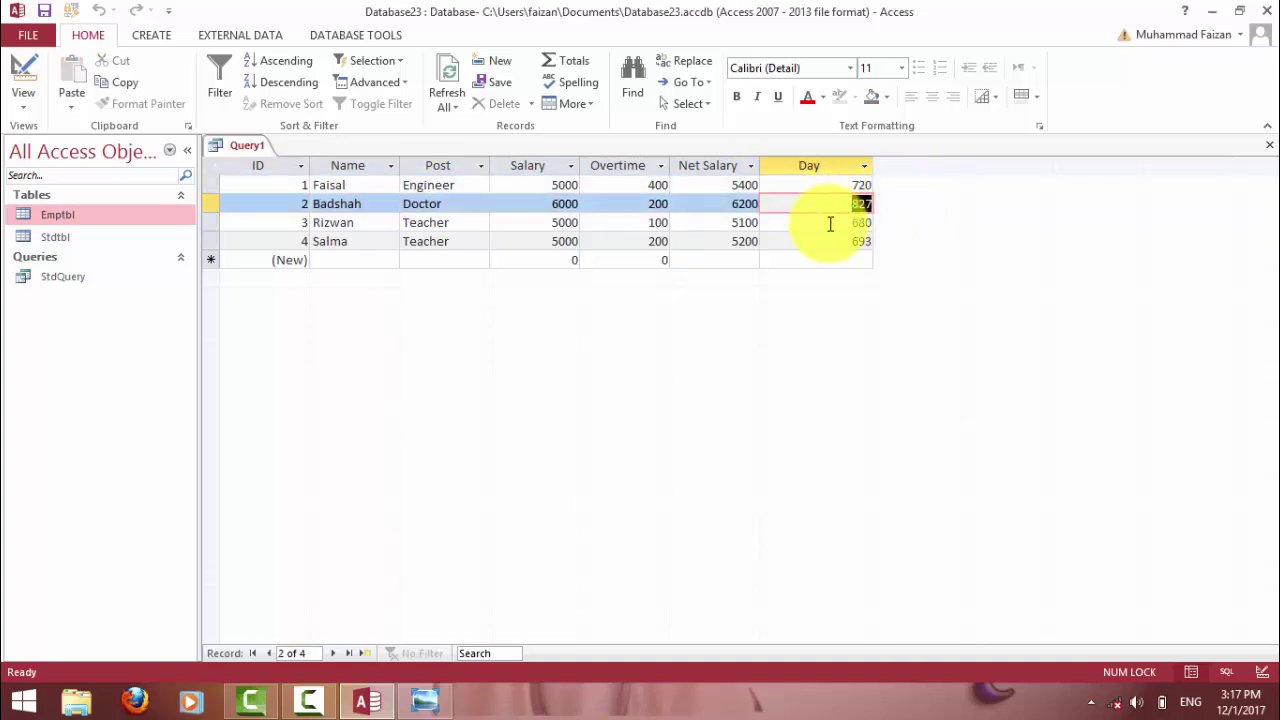
double_click(829, 223)
left_click(829, 240)
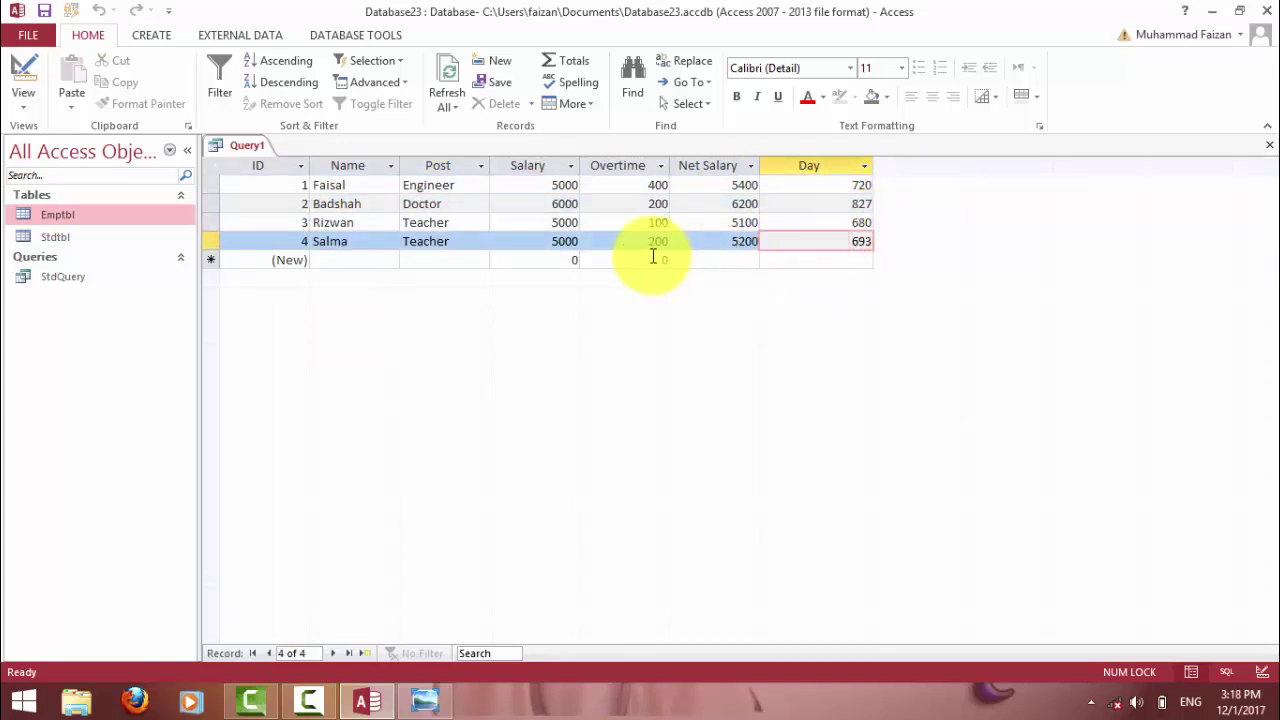
double_click(463, 205)
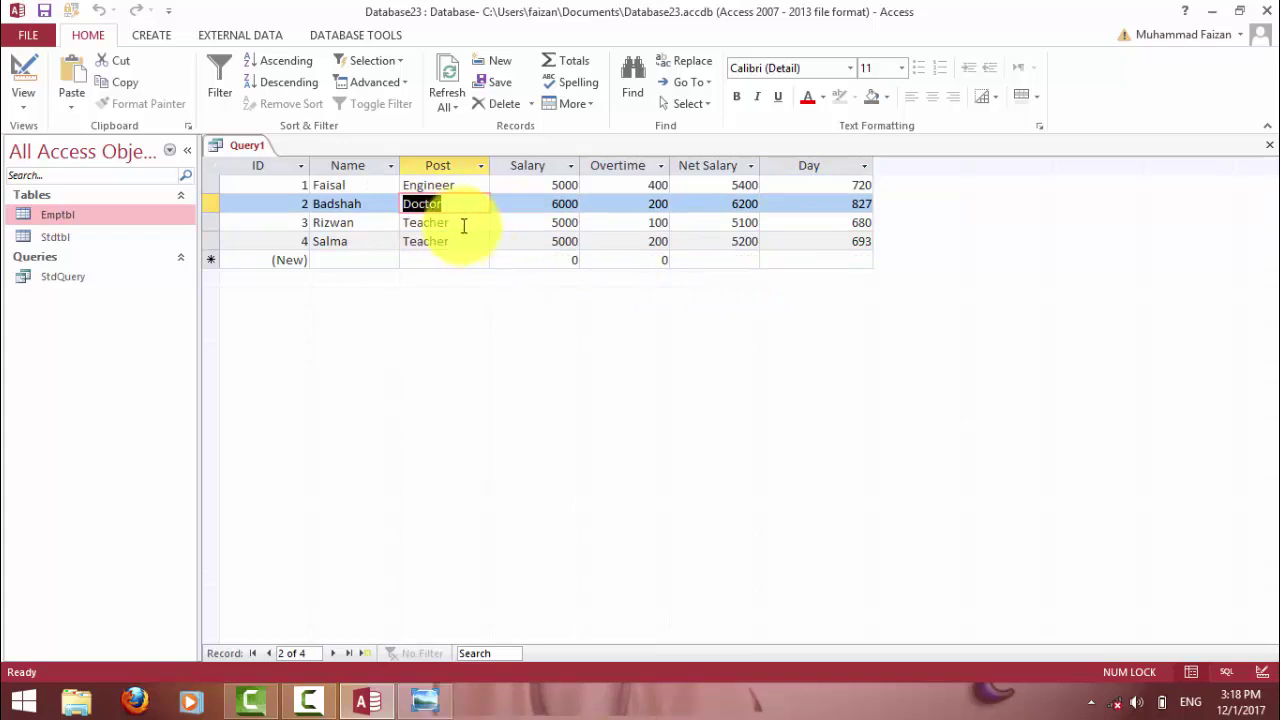
left_click(449, 221)
double_click(452, 186)
left_click(445, 203)
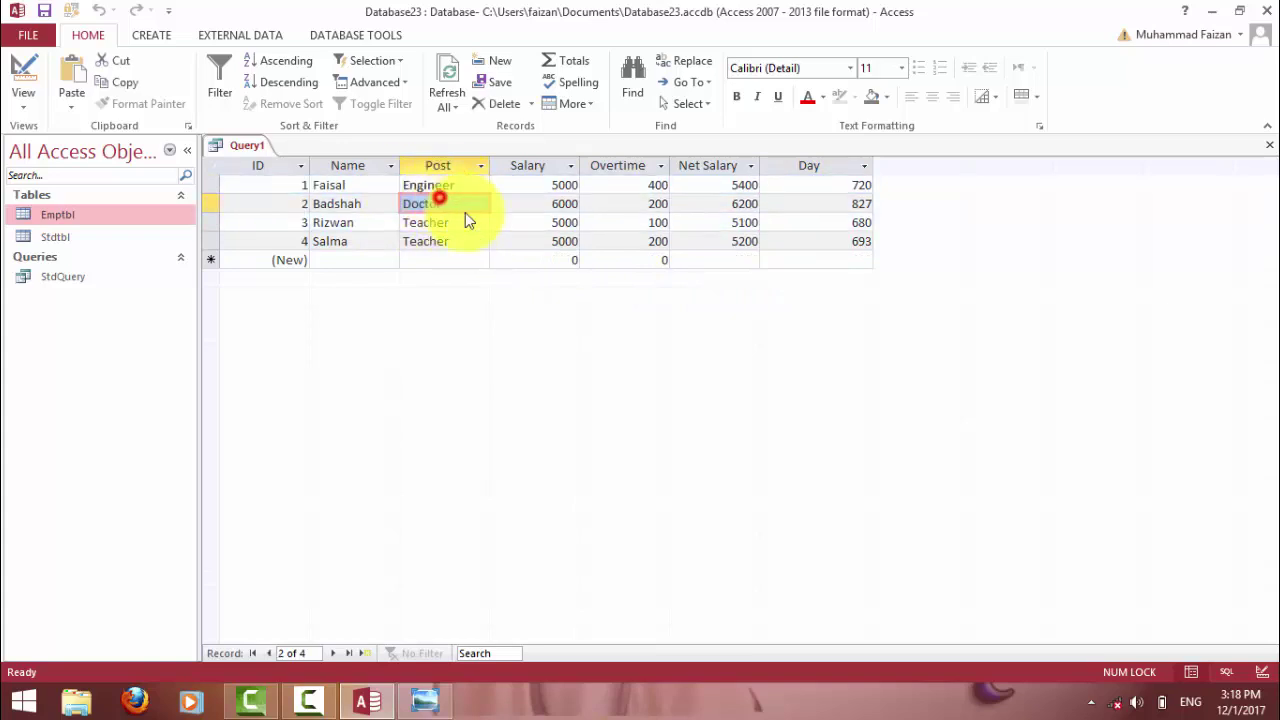
left_click(825, 184)
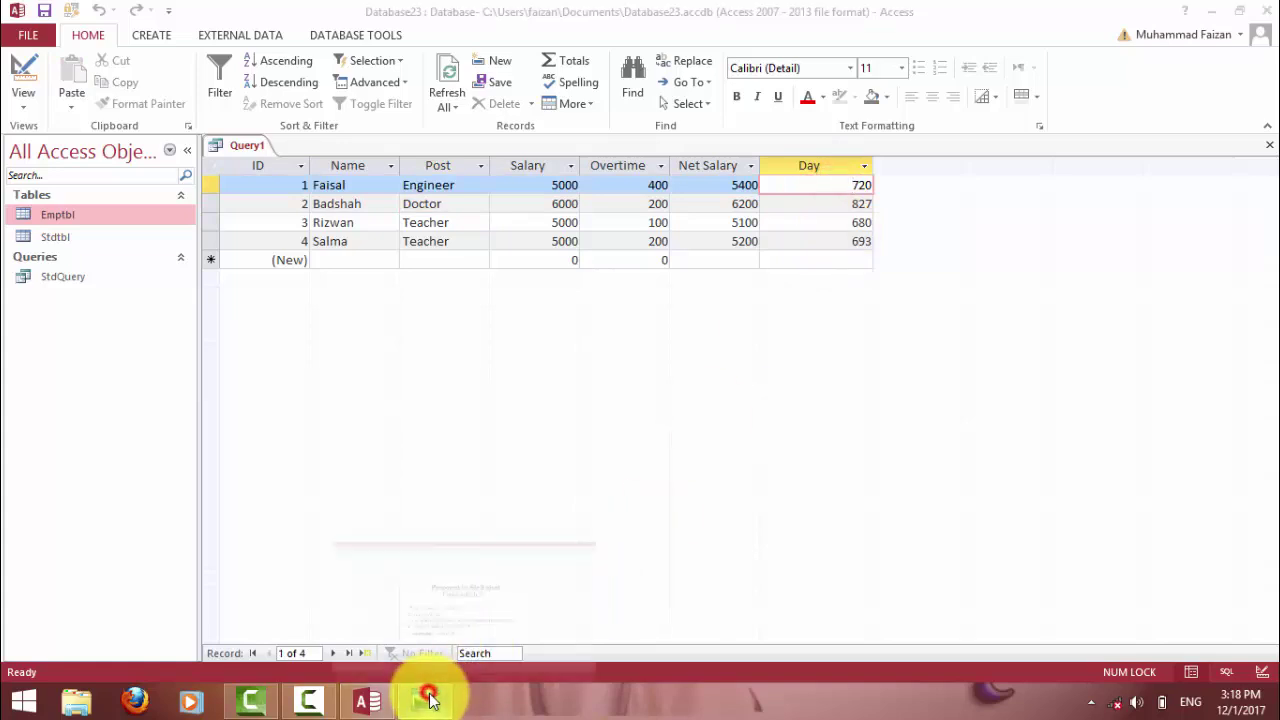
left_click(428, 698)
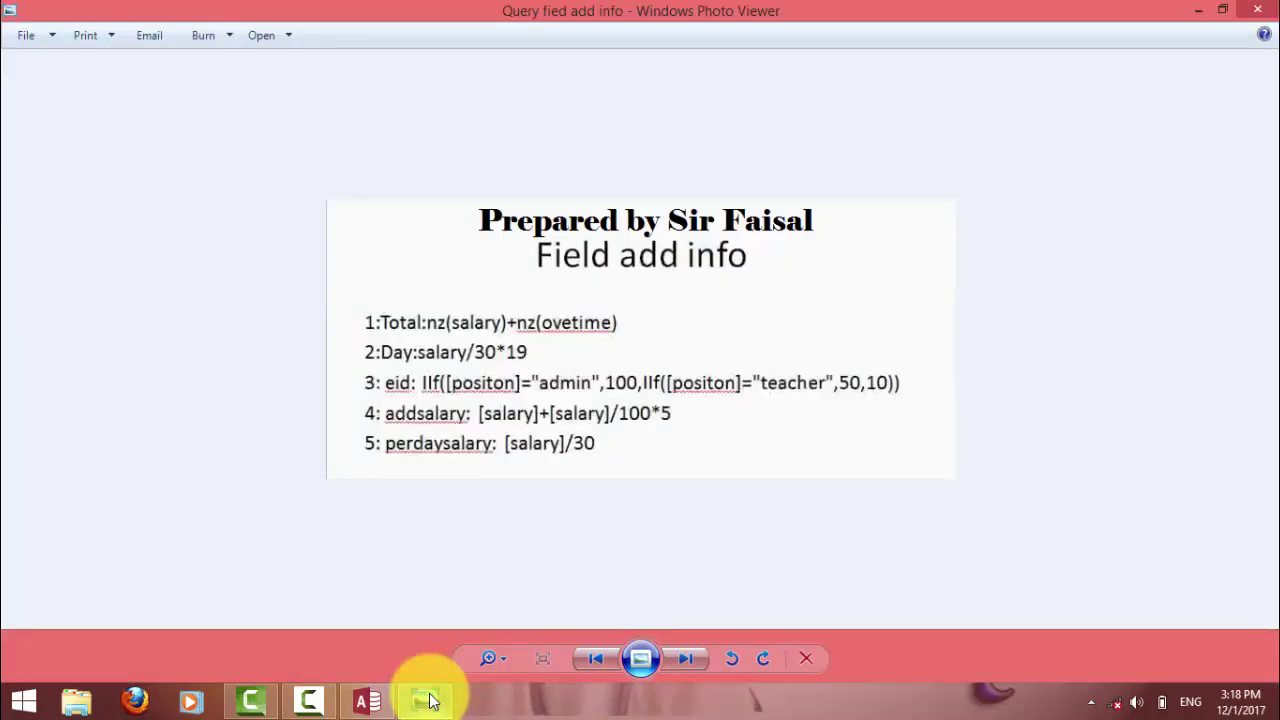
left_click(427, 698)
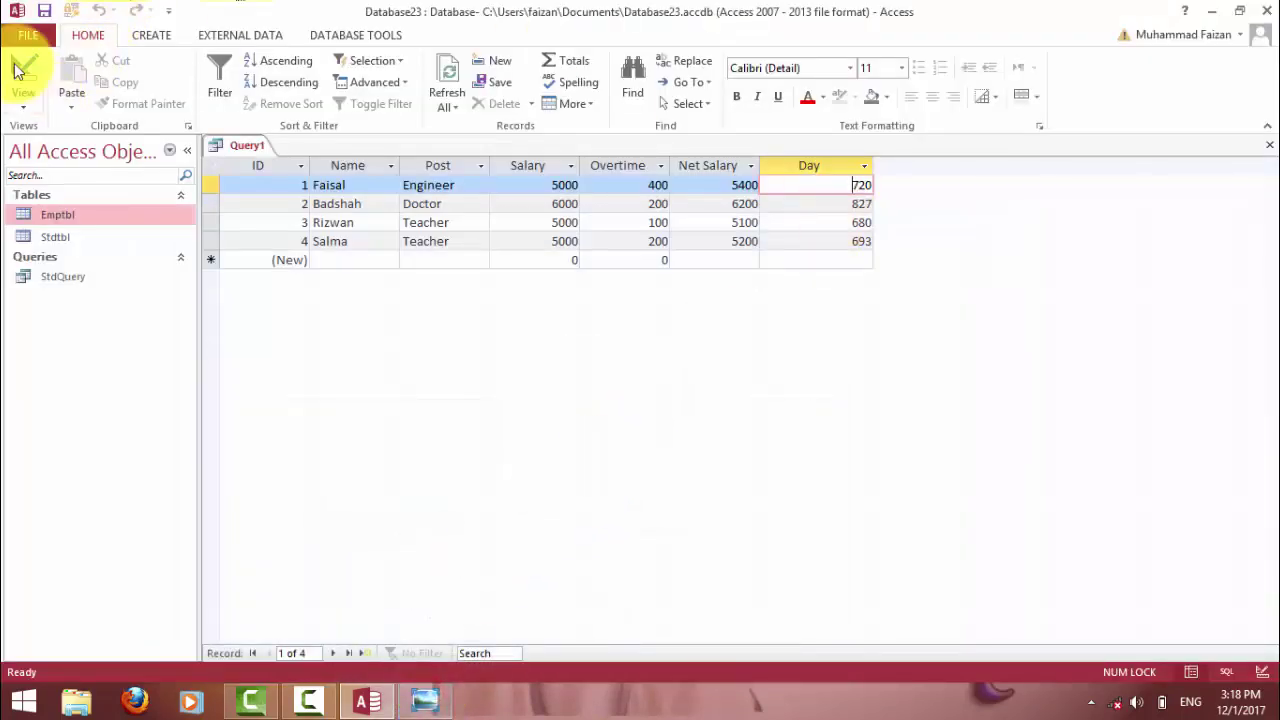
In Design view, add EID: IIf([Post]="Engineer",2000,IIf([Post]="Doctor",3000,IIf([Post]="Admin",1000,1500))).
left_click(20, 70)
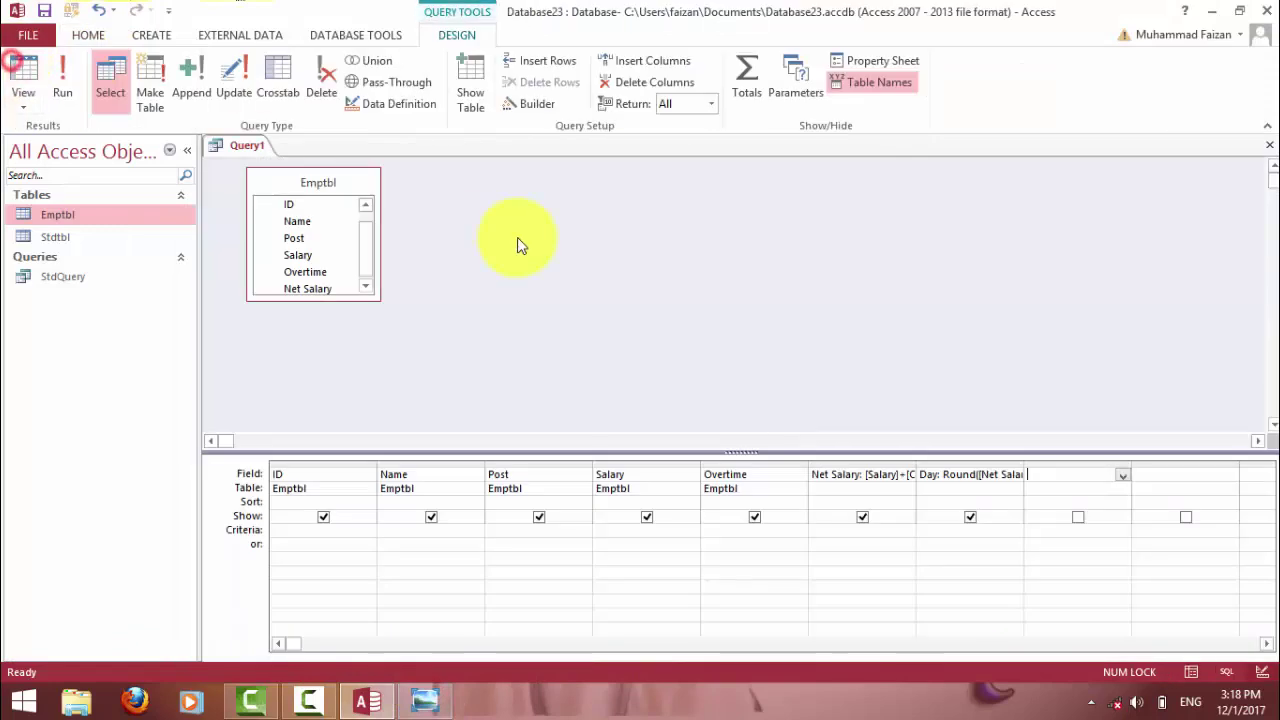
left_click(1040, 476)
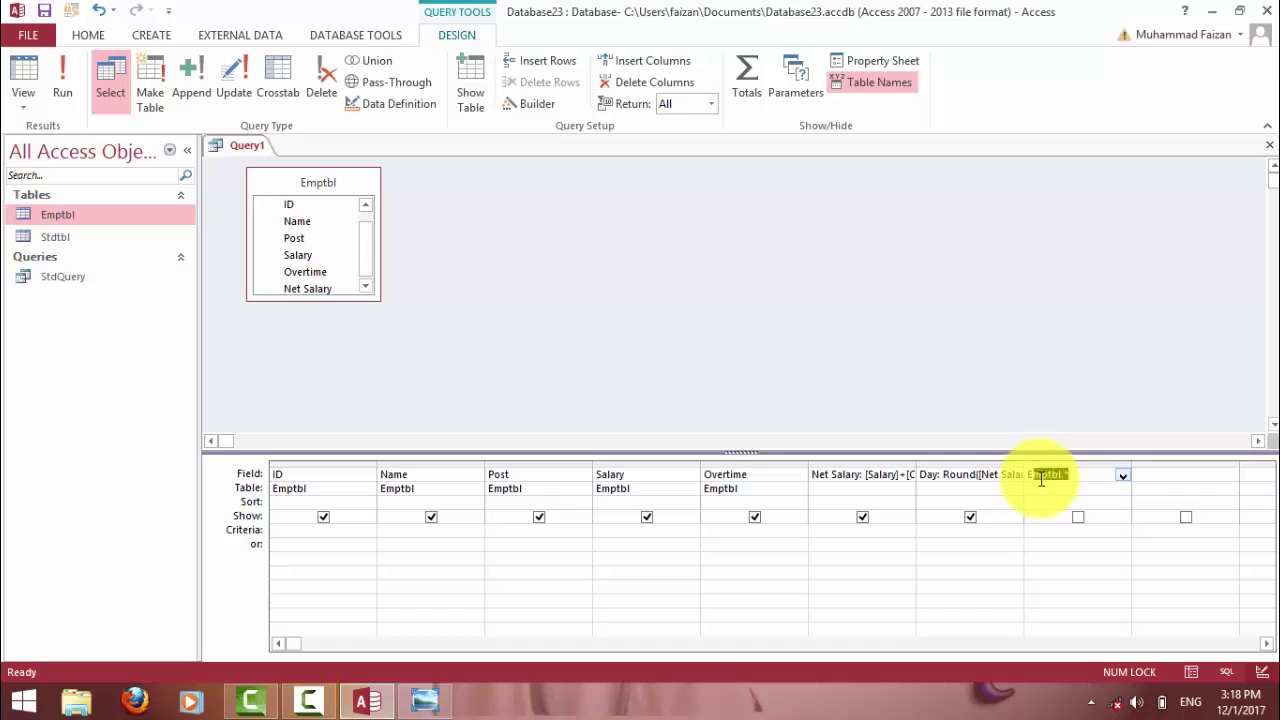
type("]/")
type(" 30")
type("Post")
type("]")
type("=\"")
type("Engineer")
type("\"")
type(",")
type("200")
type("0,iif([")
type("Post]")
type("=\"Doct")
type("or\",")
type("3000,")
type("iif([Post")
type("]=\"Admin")
type("\",1000")
type(",1500")
type("))")
key("Return")
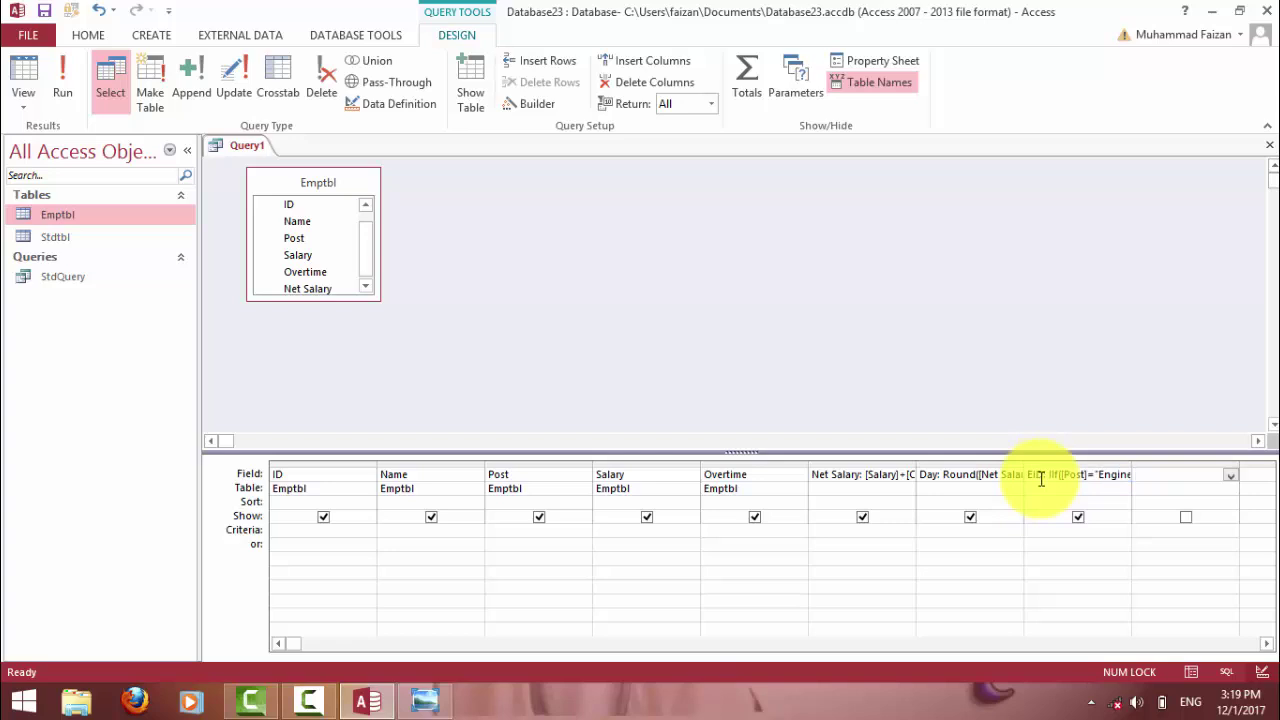
Run Query1 and verify EID reads 2000 for the Engineer, 3000 for the Doctor, 1500 for Teachers.
left_click(62, 80)
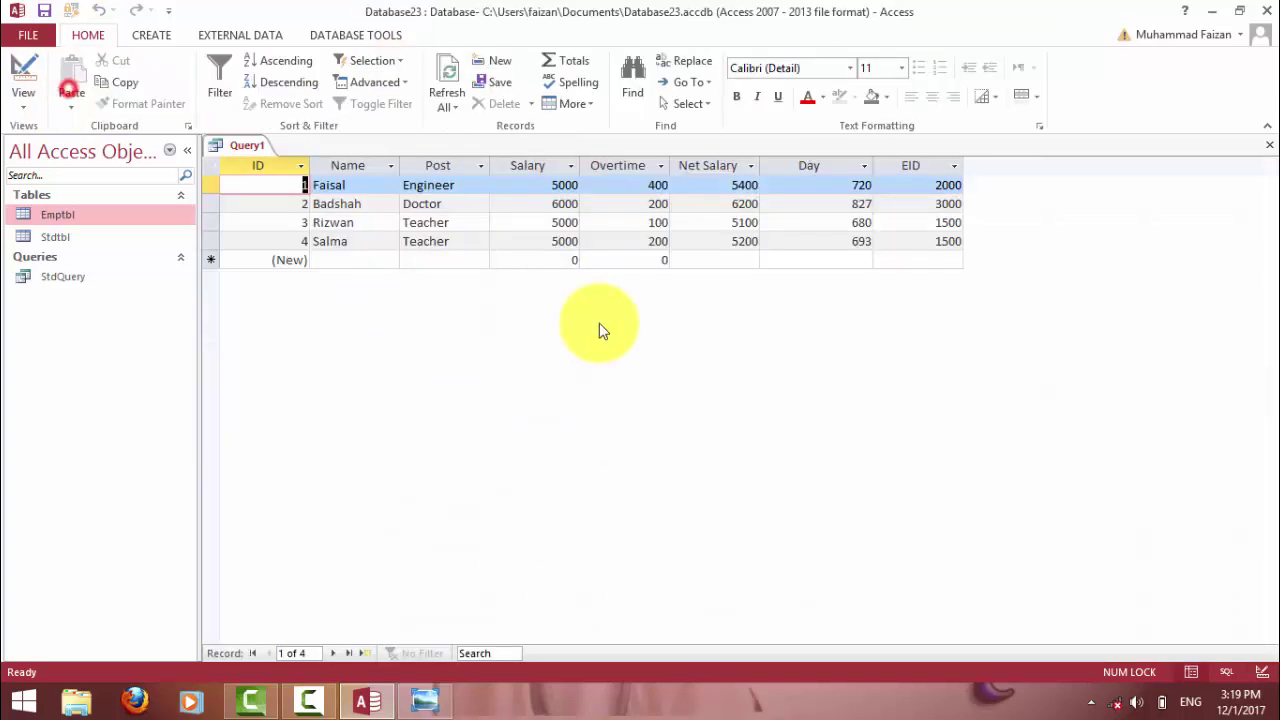
left_click(926, 186)
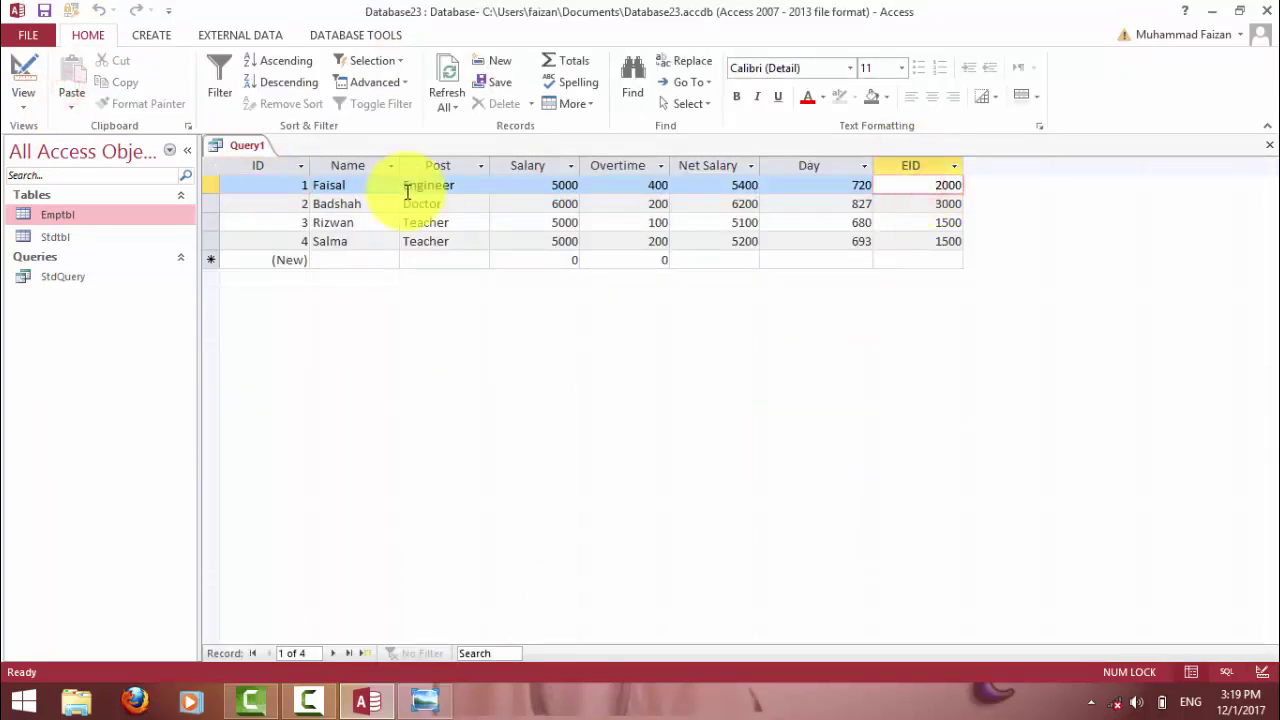
double_click(934, 183)
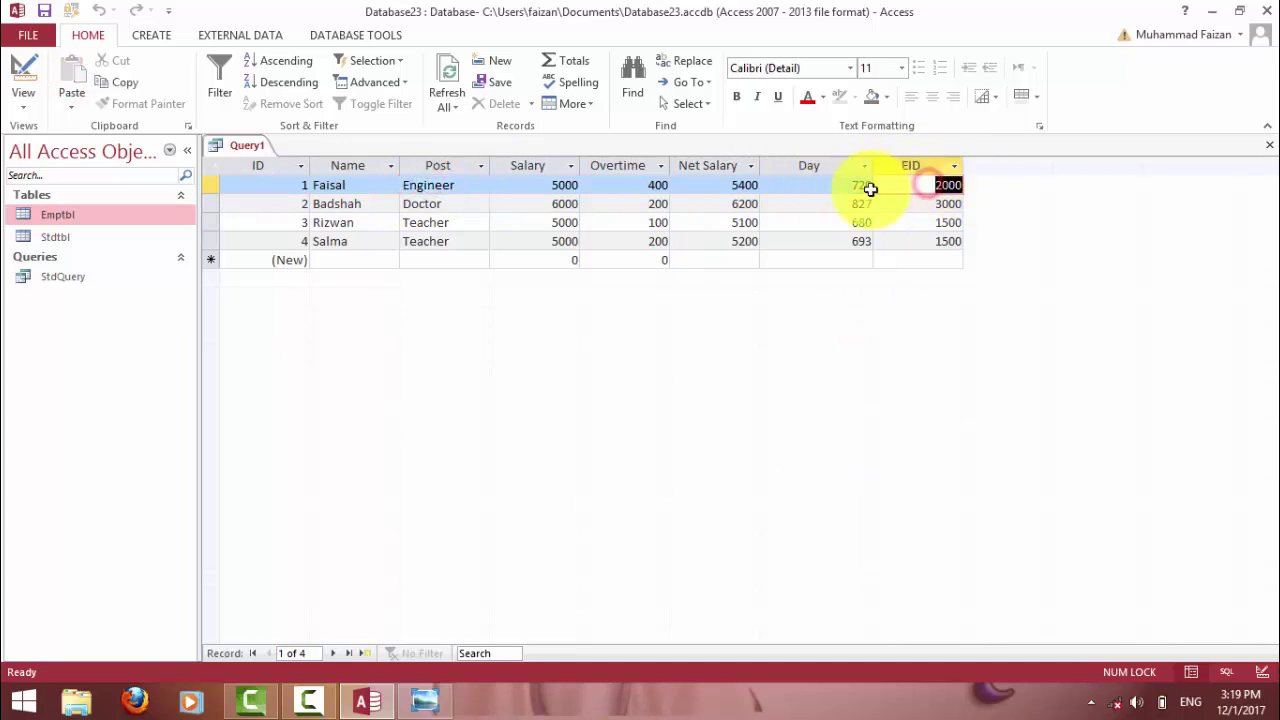
left_click(461, 205)
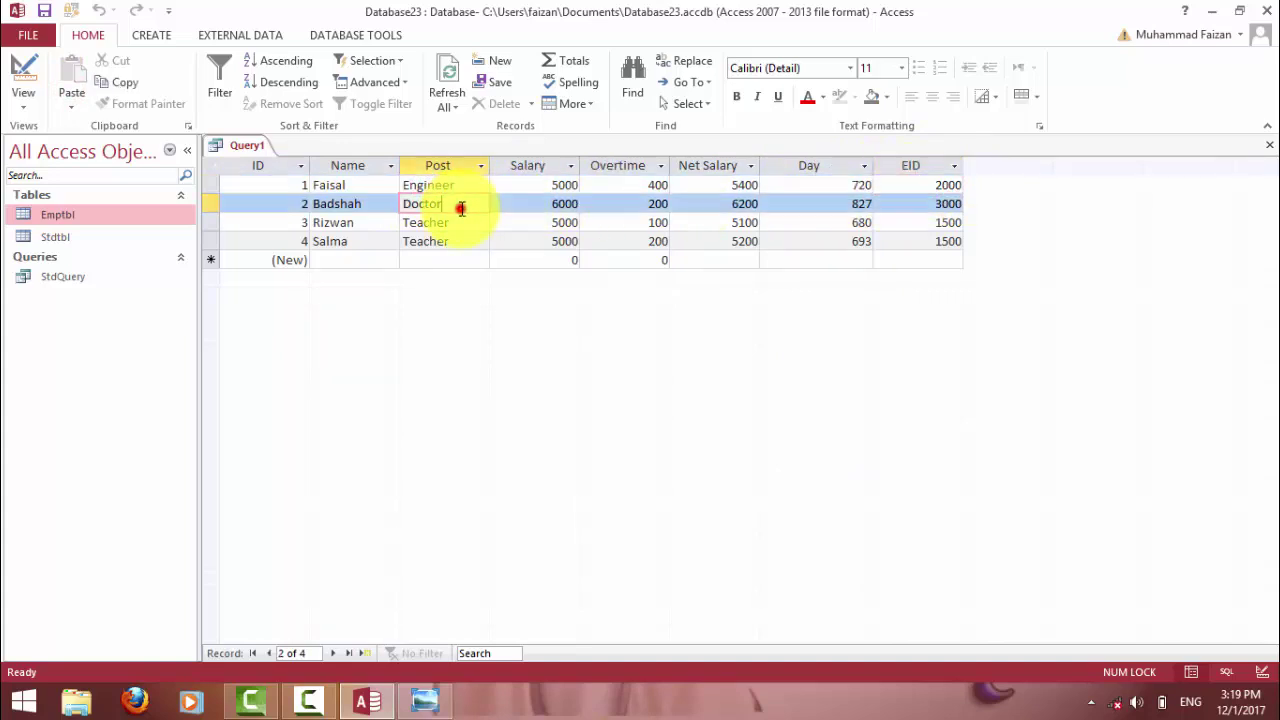
left_click(928, 203)
left_click(423, 222)
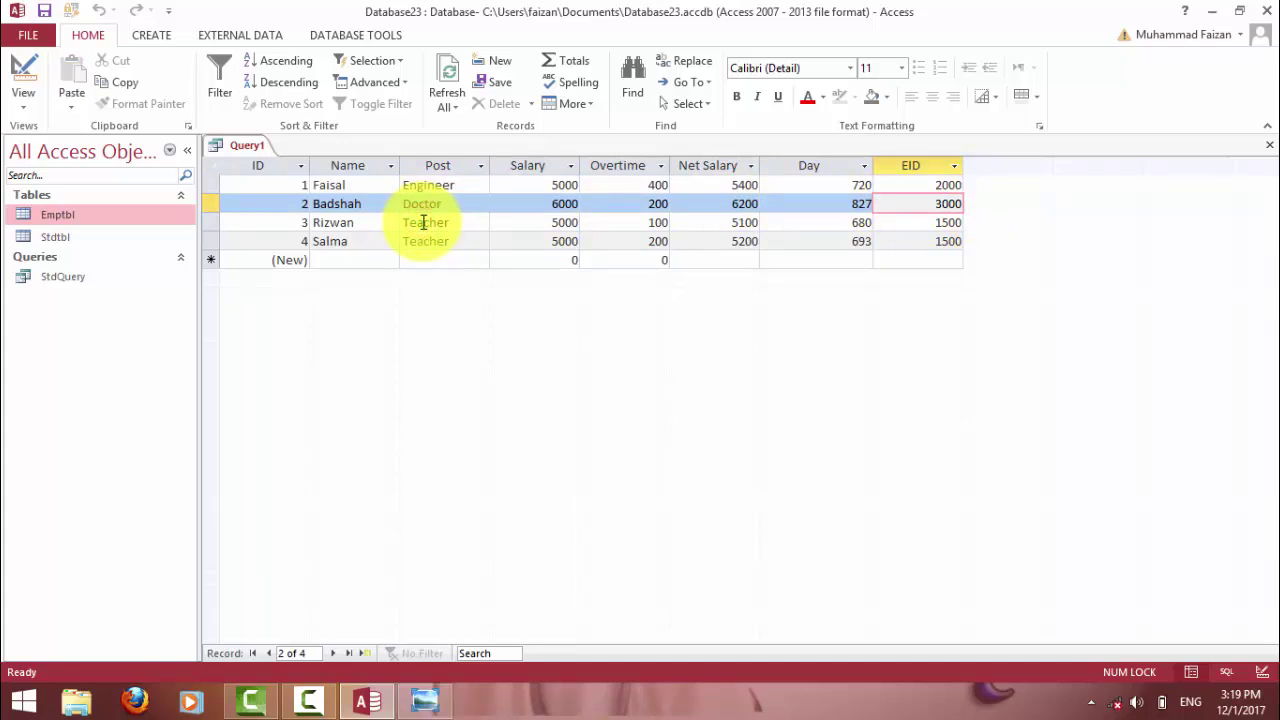
left_click(914, 222)
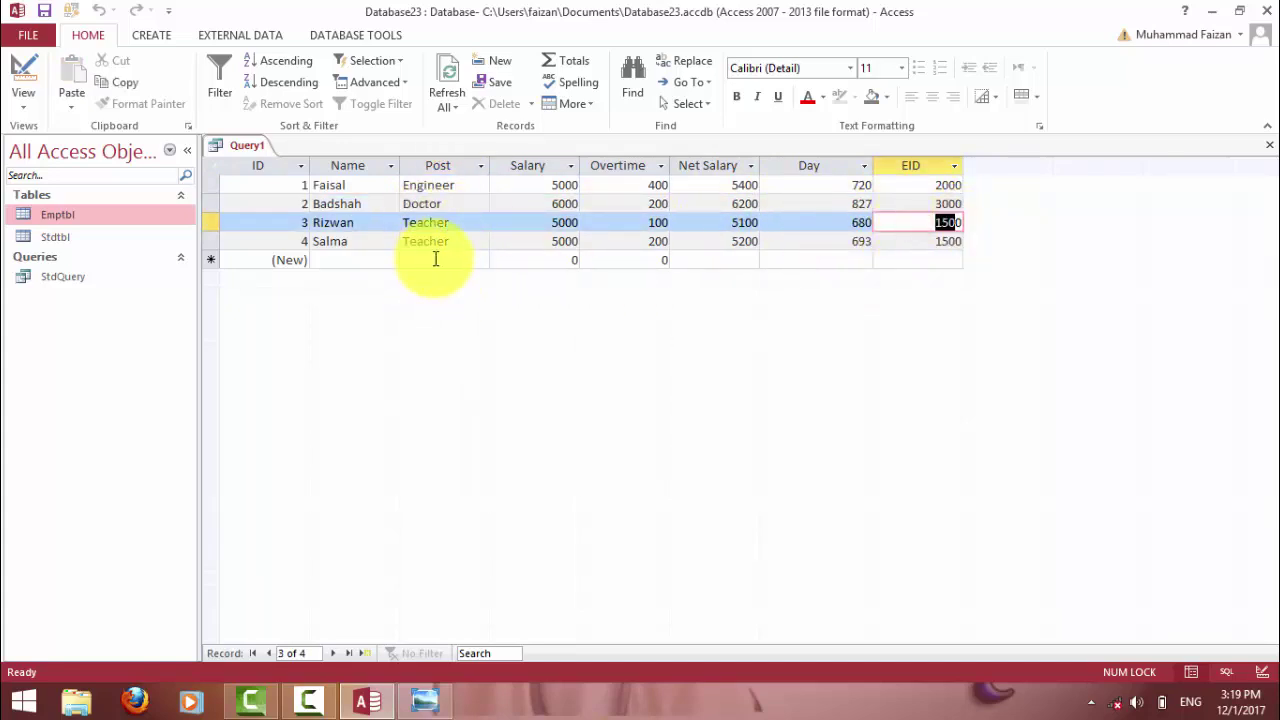
left_click(362, 260)
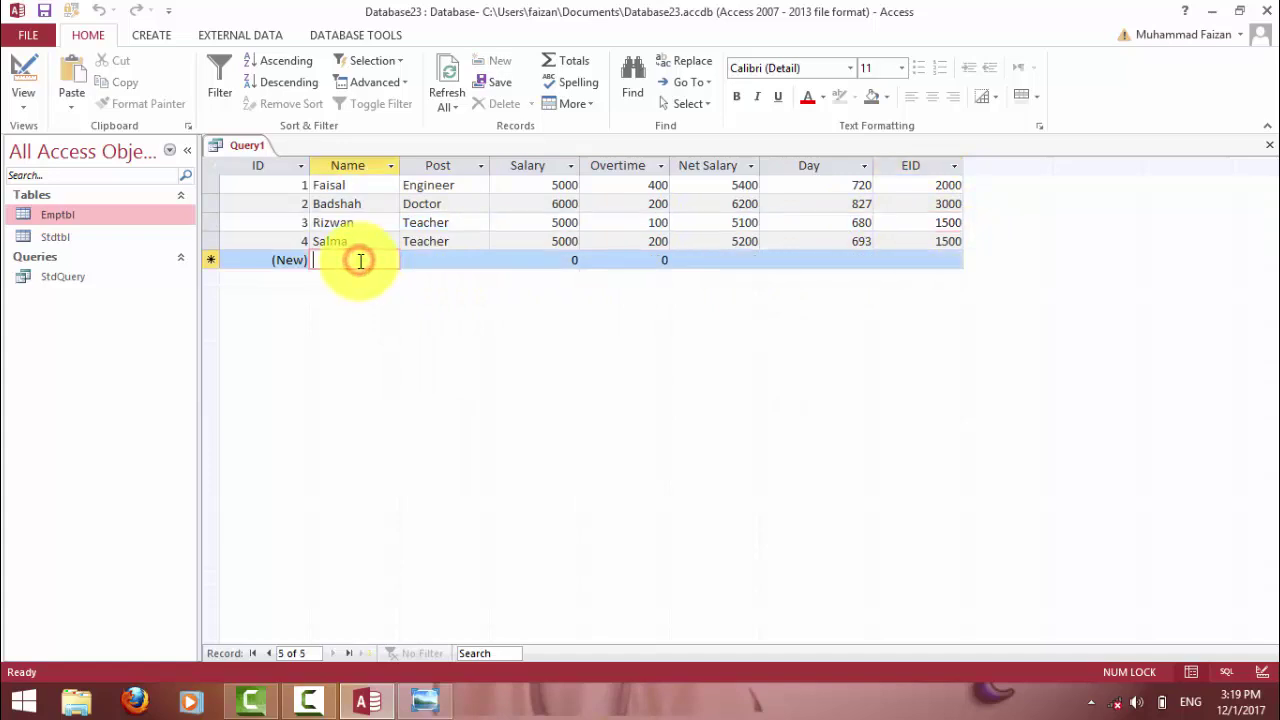
Add a fifth employee, an Admin on 8000 with 400 overtime, and confirm EID 1000 and Day 1120.
type("Asya")
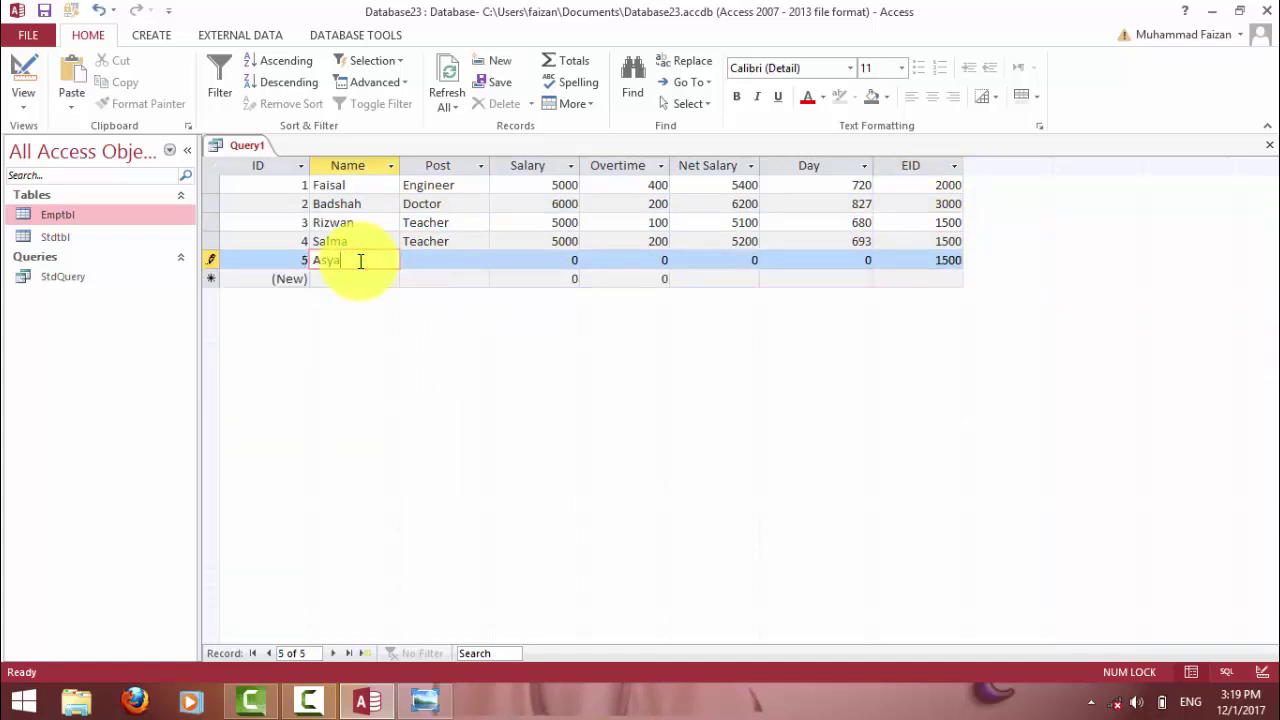
key("Tab")
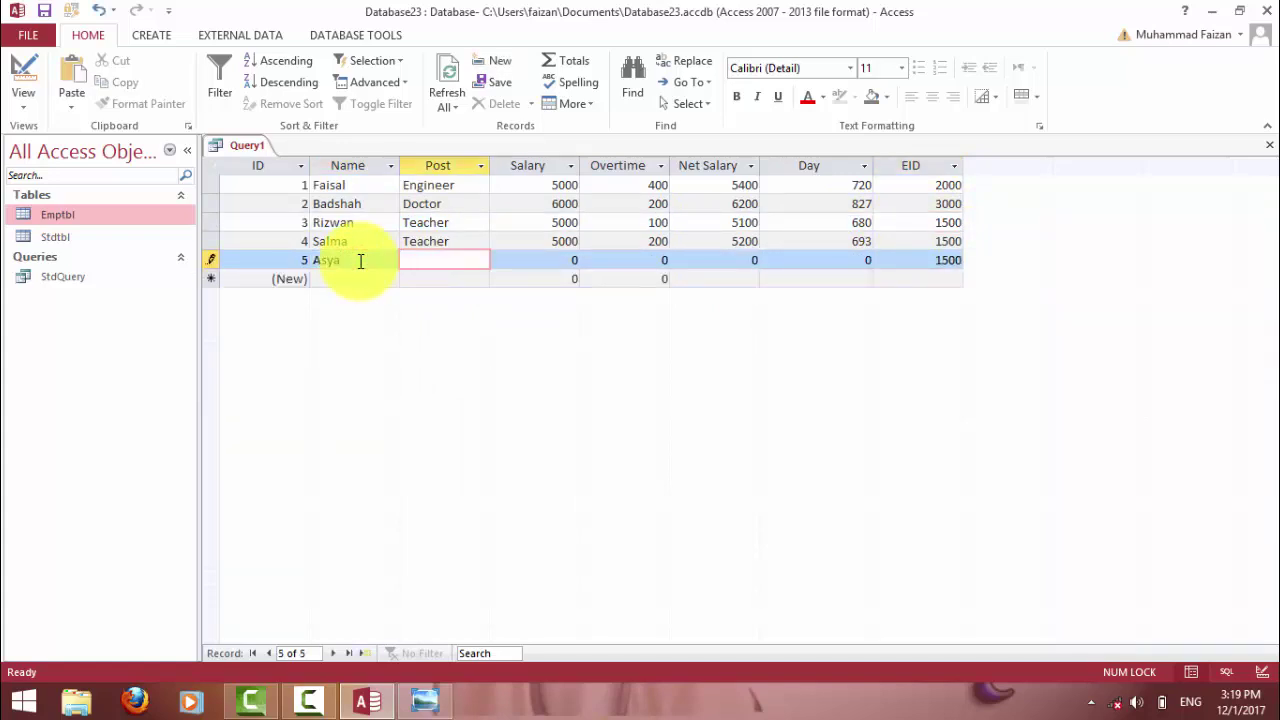
type("Admin")
key("Tab")
key("Tab")
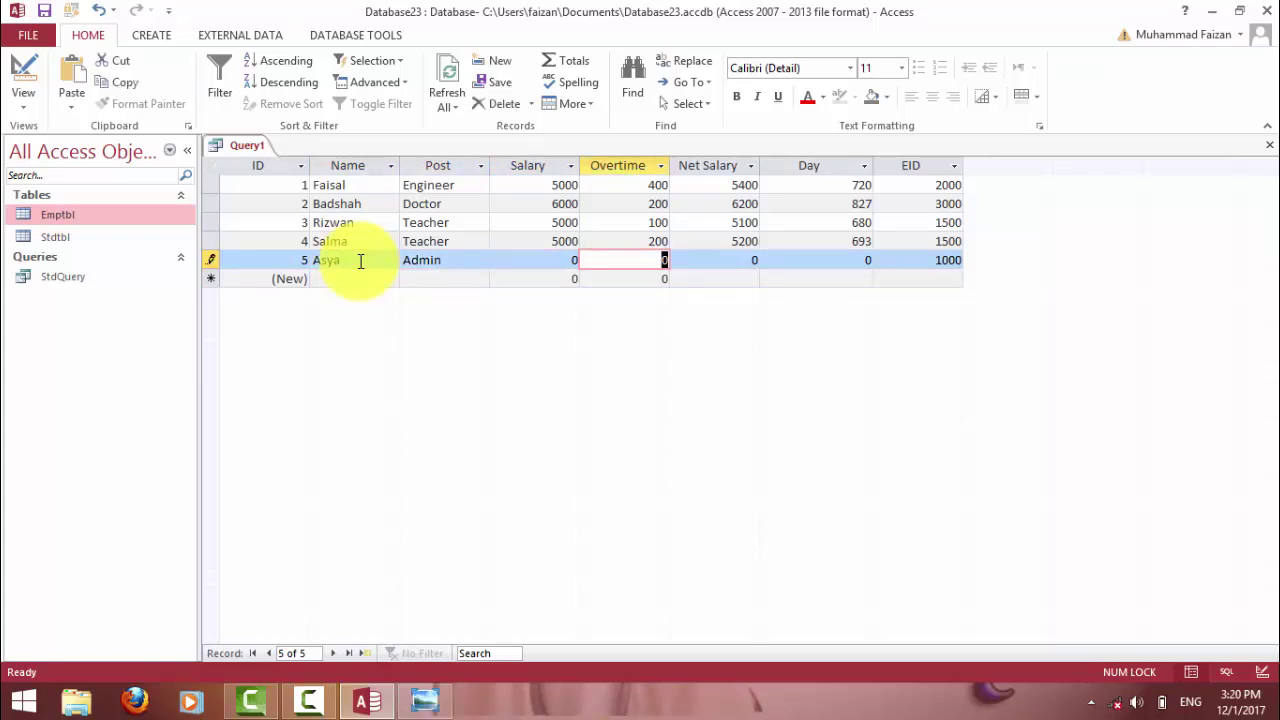
key("shift+Tab")
type("8")
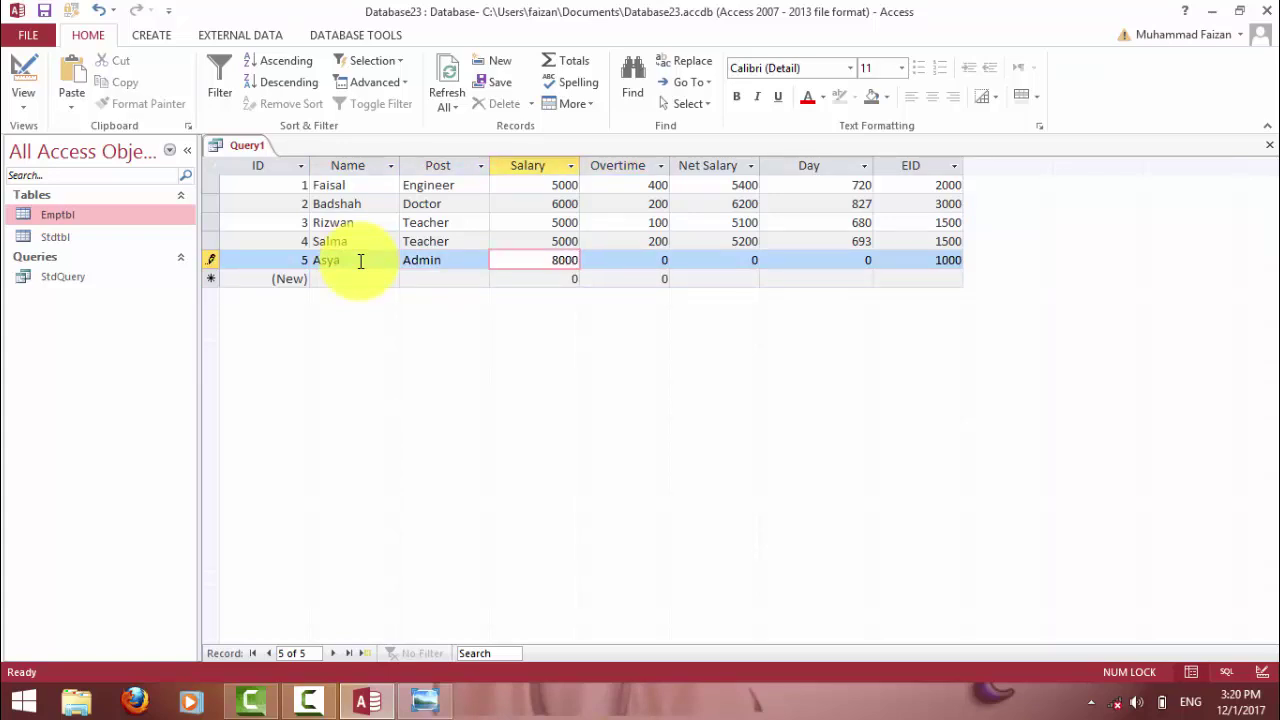
key("Tab")
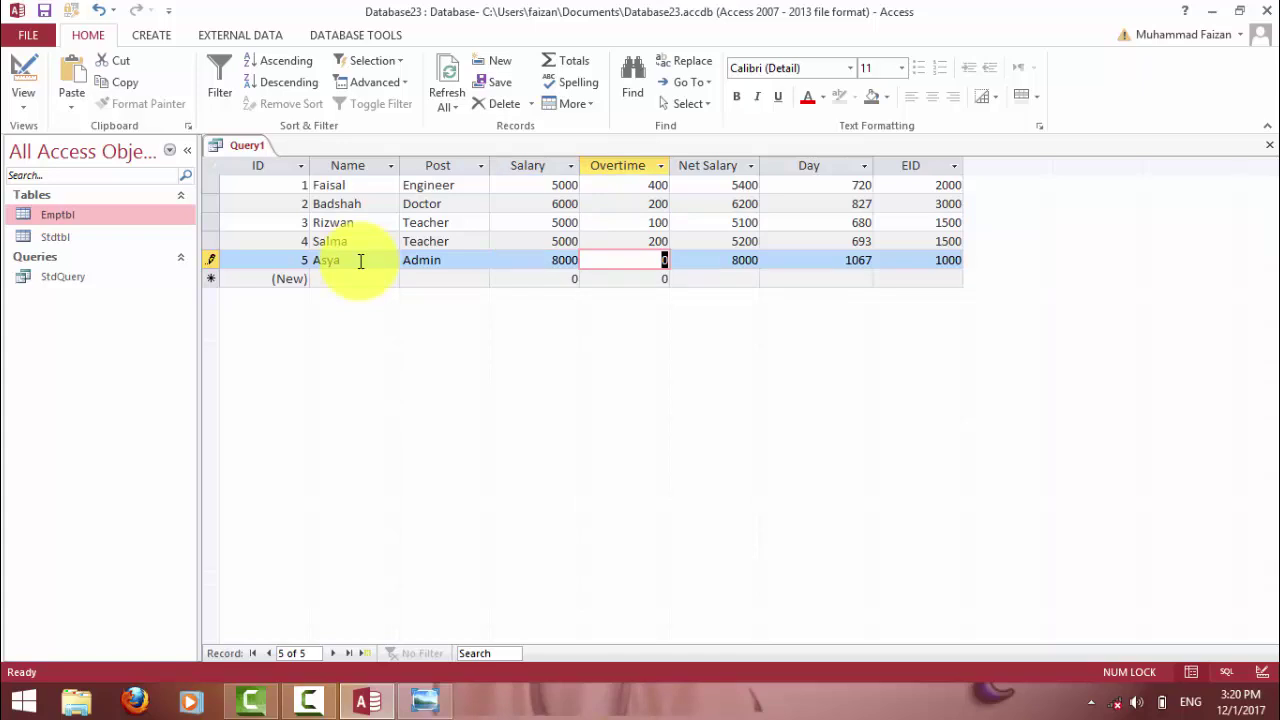
type("400")
key("Tab")
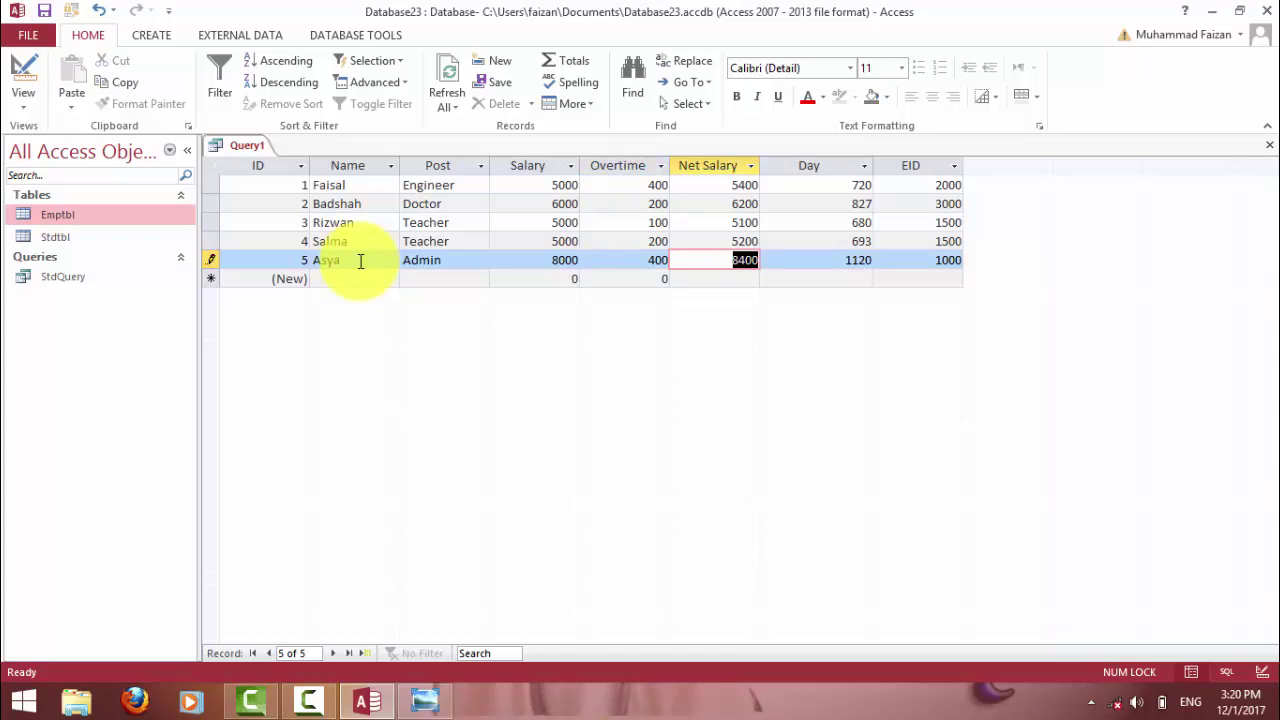
left_click(932, 260)
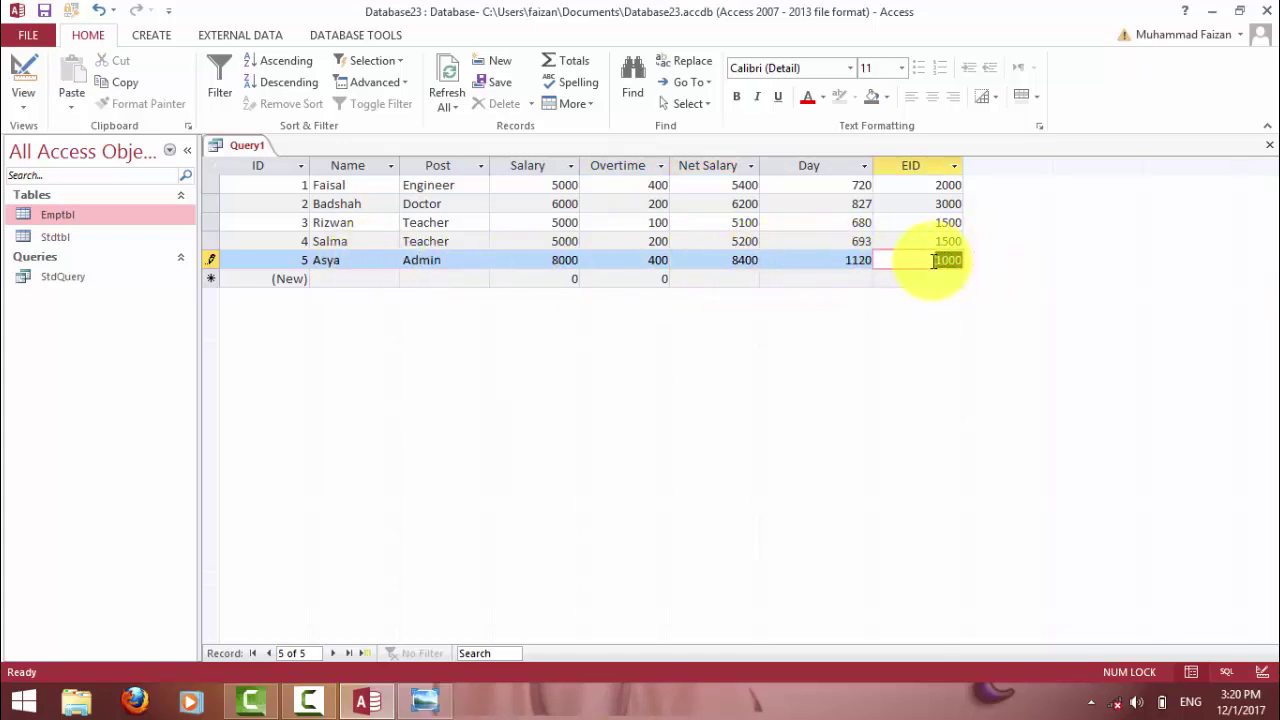
left_click_drag(832, 260, 869, 261)
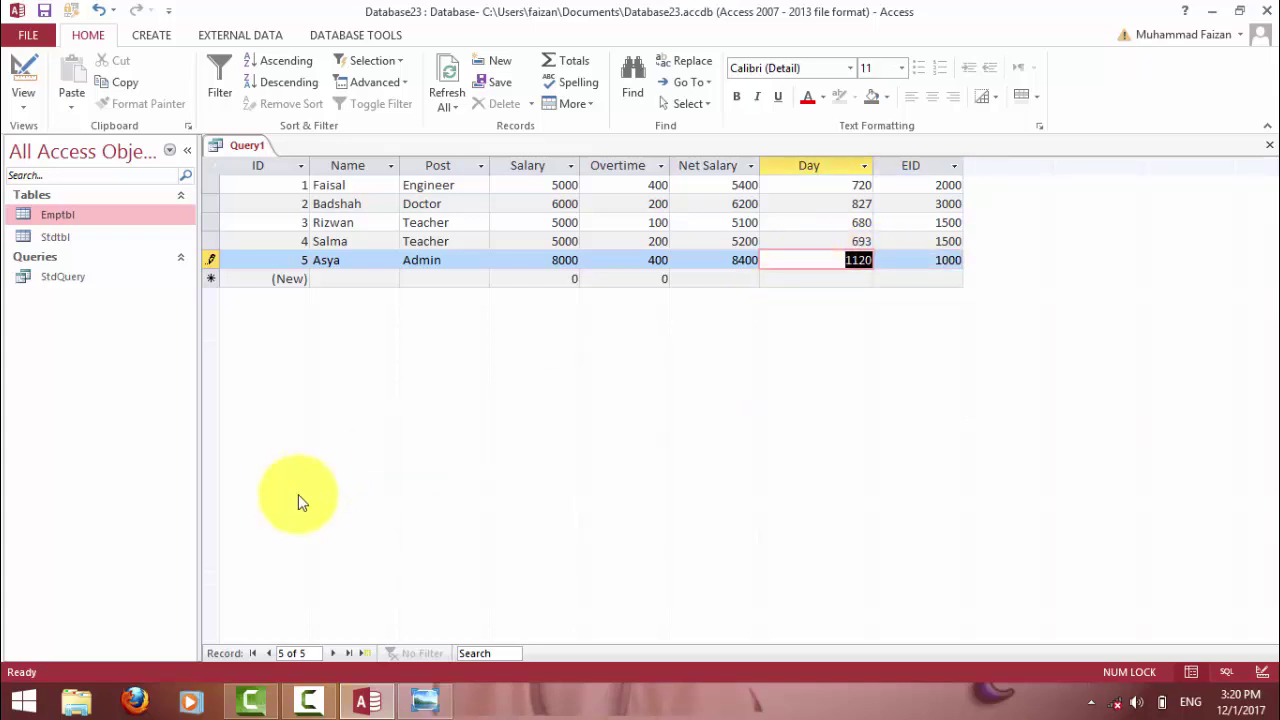
Consult the field formulas reference image, then return to Access.
left_click(424, 702)
left_click(426, 703)
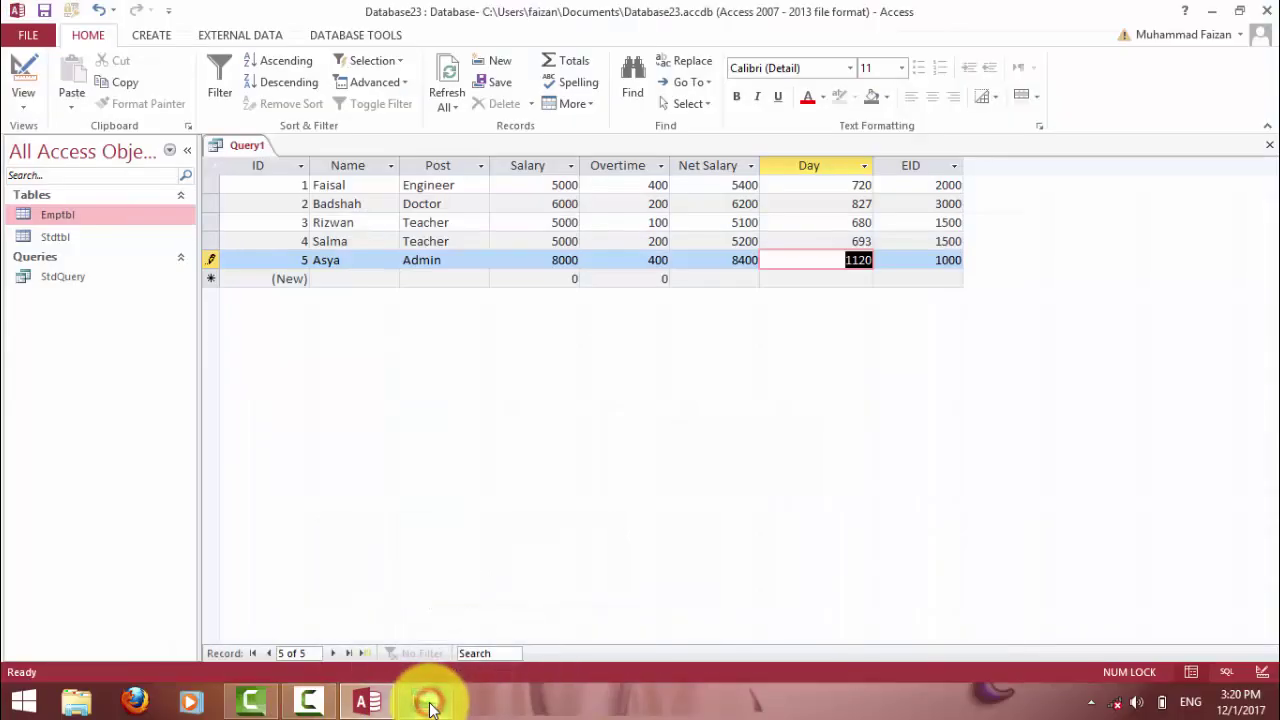
left_click(426, 703)
left_click(426, 703)
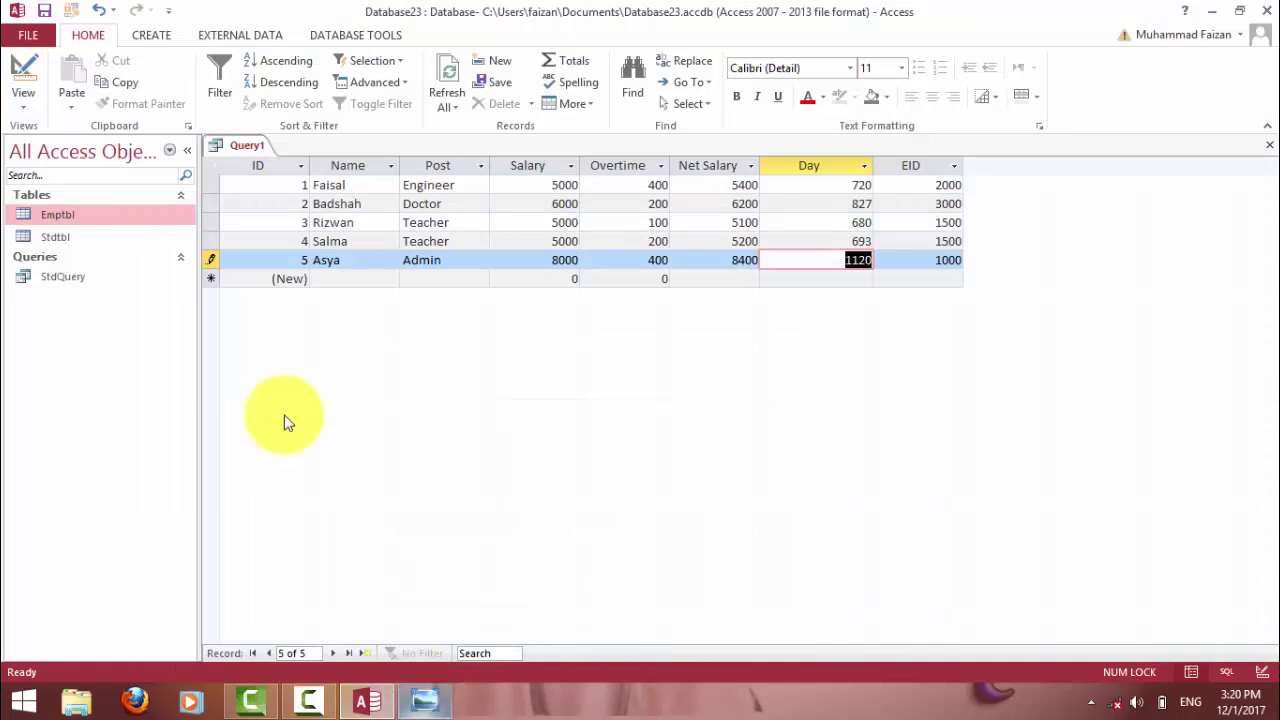
In Design view, start entering Add Salary: [Salary]+[Salary]/100*8 in the column after EID.
left_click(23, 72)
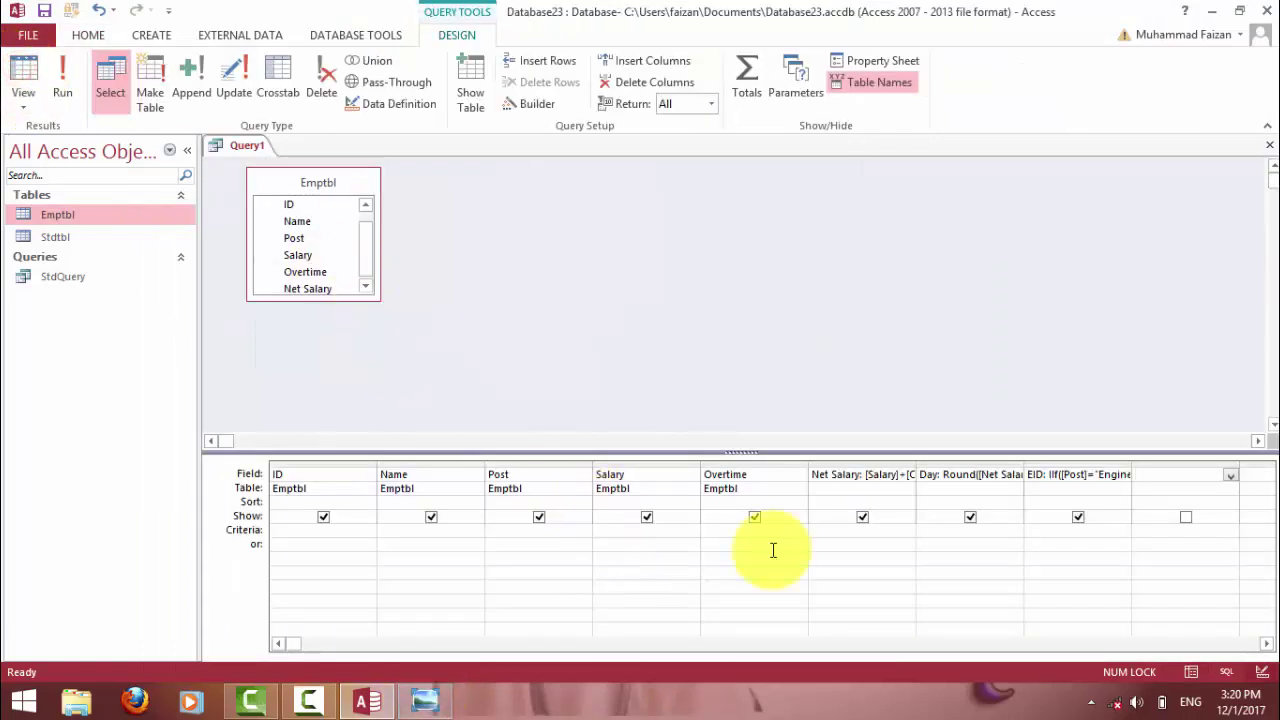
left_click(1157, 476)
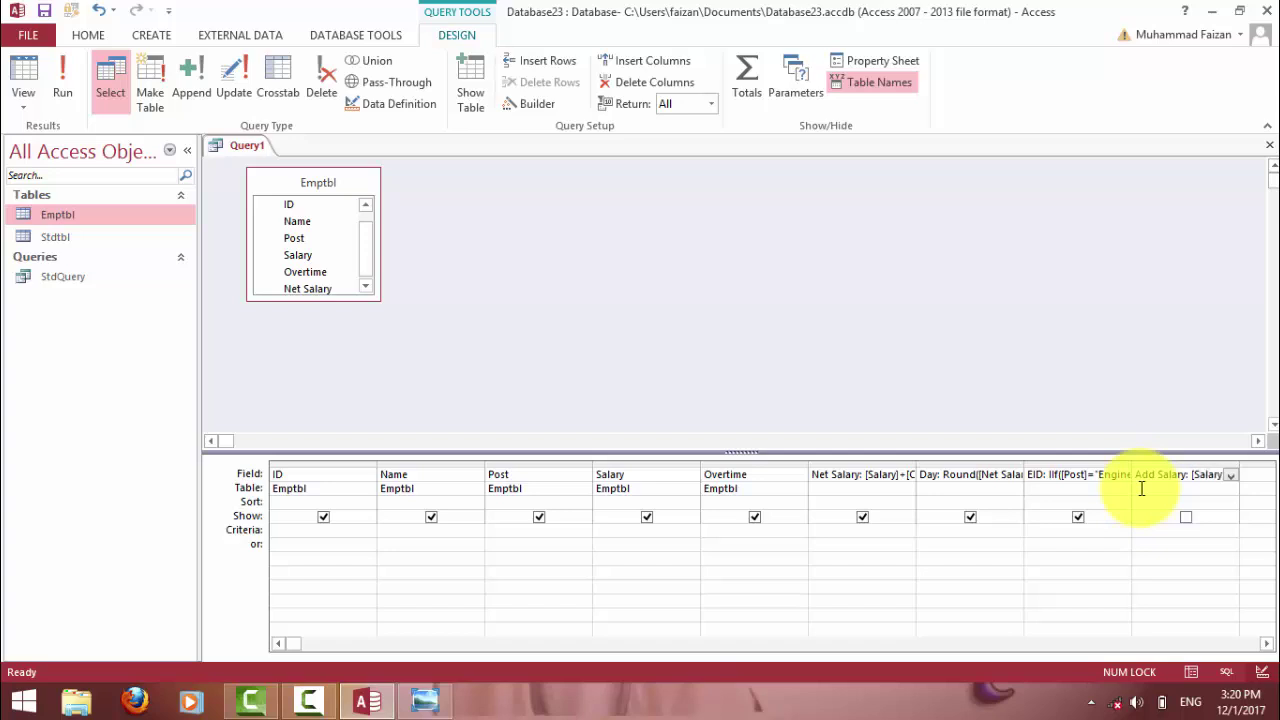
type("]+[Sala")
type("10")
left_click(74, 72)
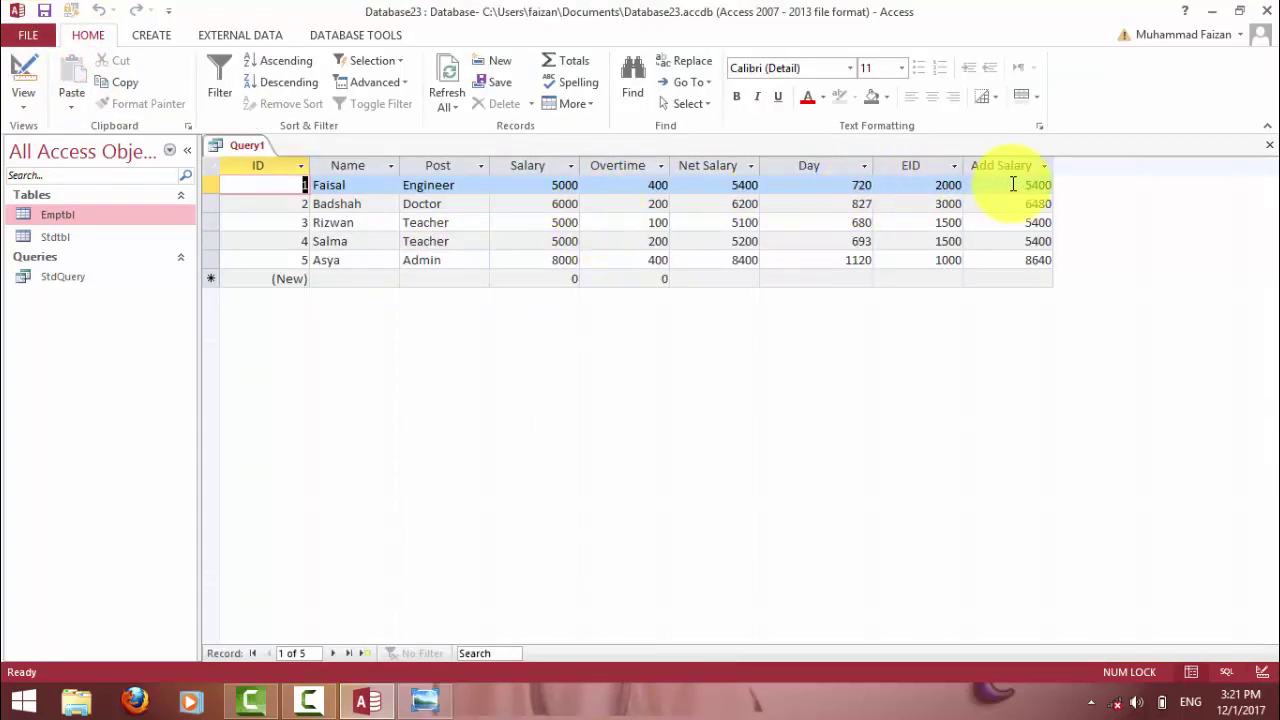
left_click_drag(1019, 184, 1054, 184)
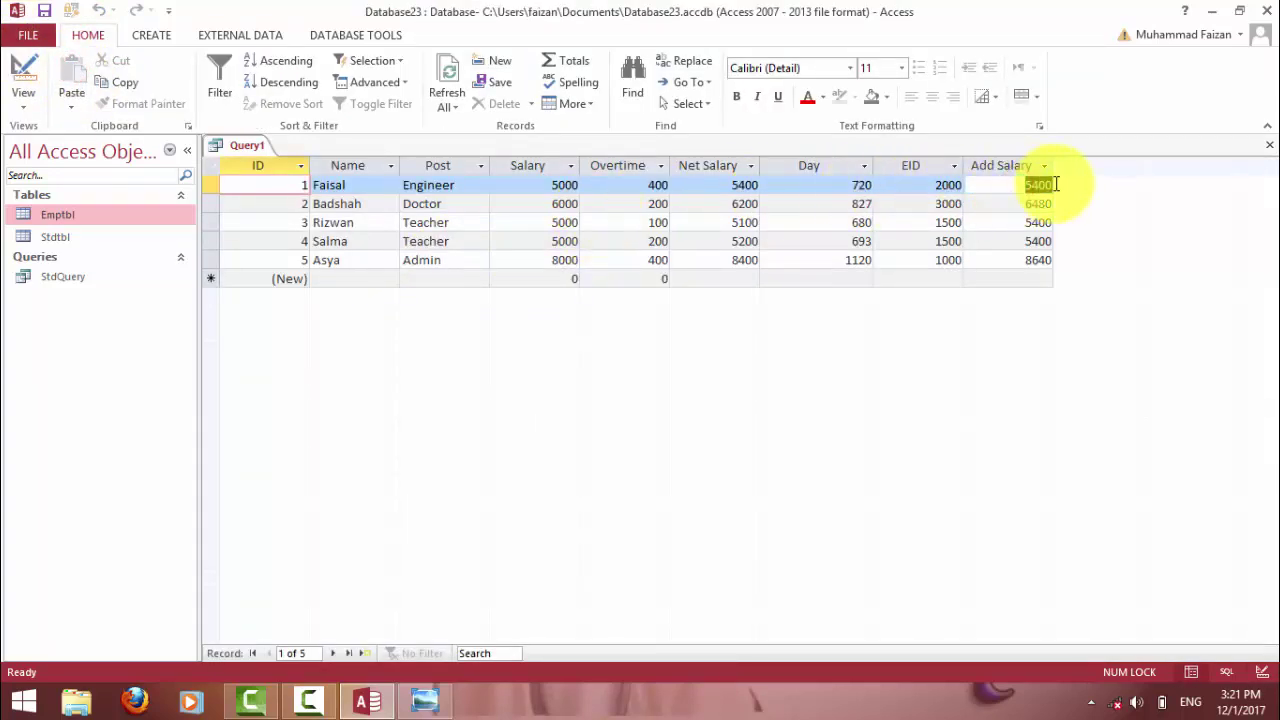
left_click(543, 185)
left_click_drag(543, 185, 576, 185)
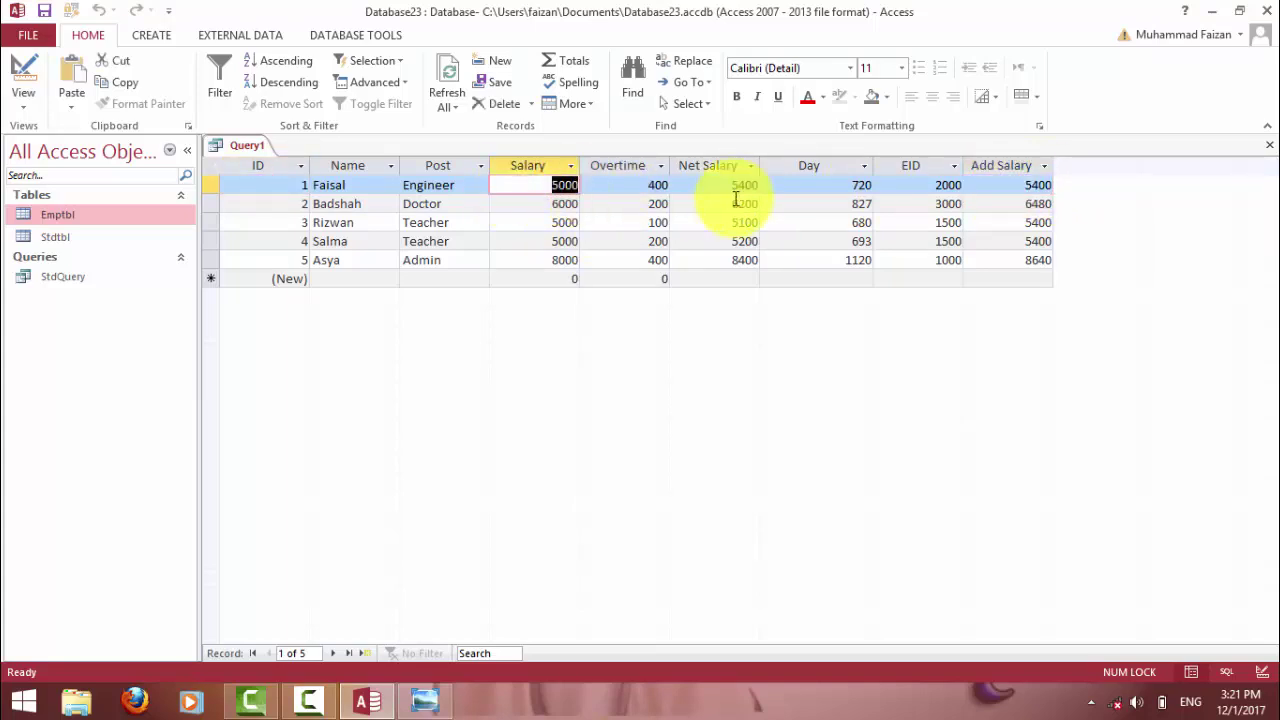
left_click(1006, 206)
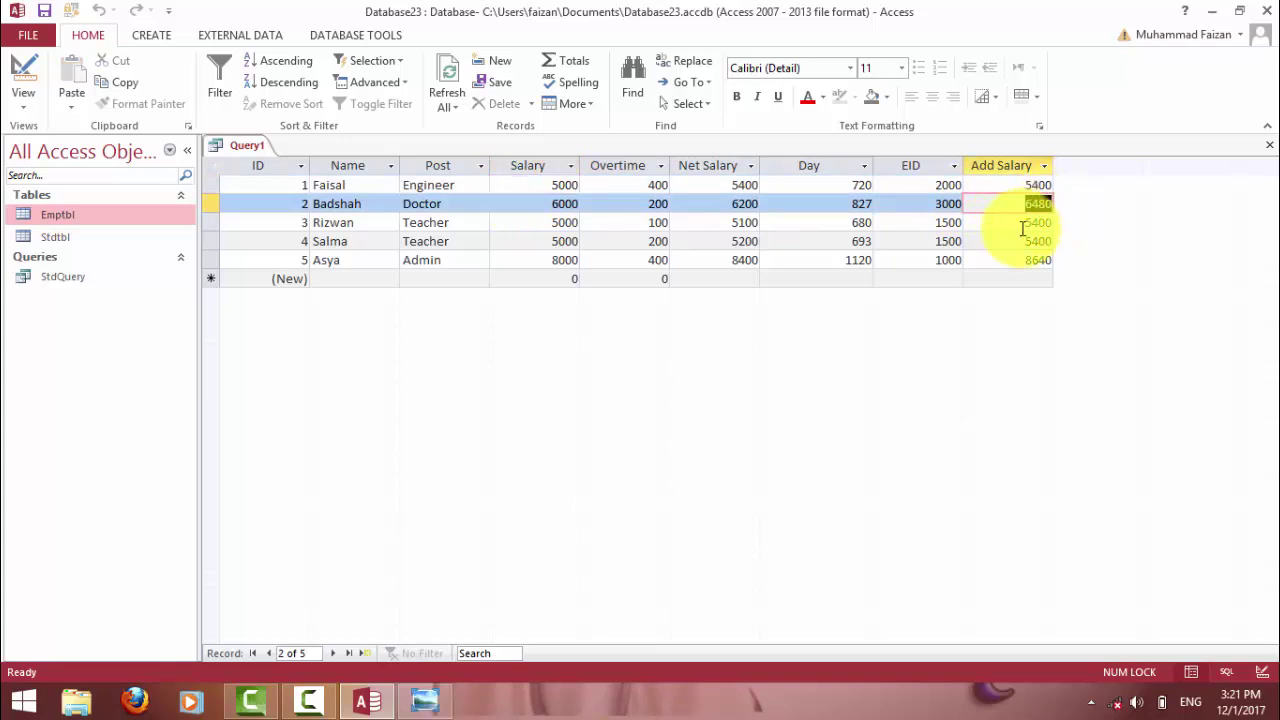
left_click(1022, 224)
left_click(1024, 242)
left_click(1024, 260)
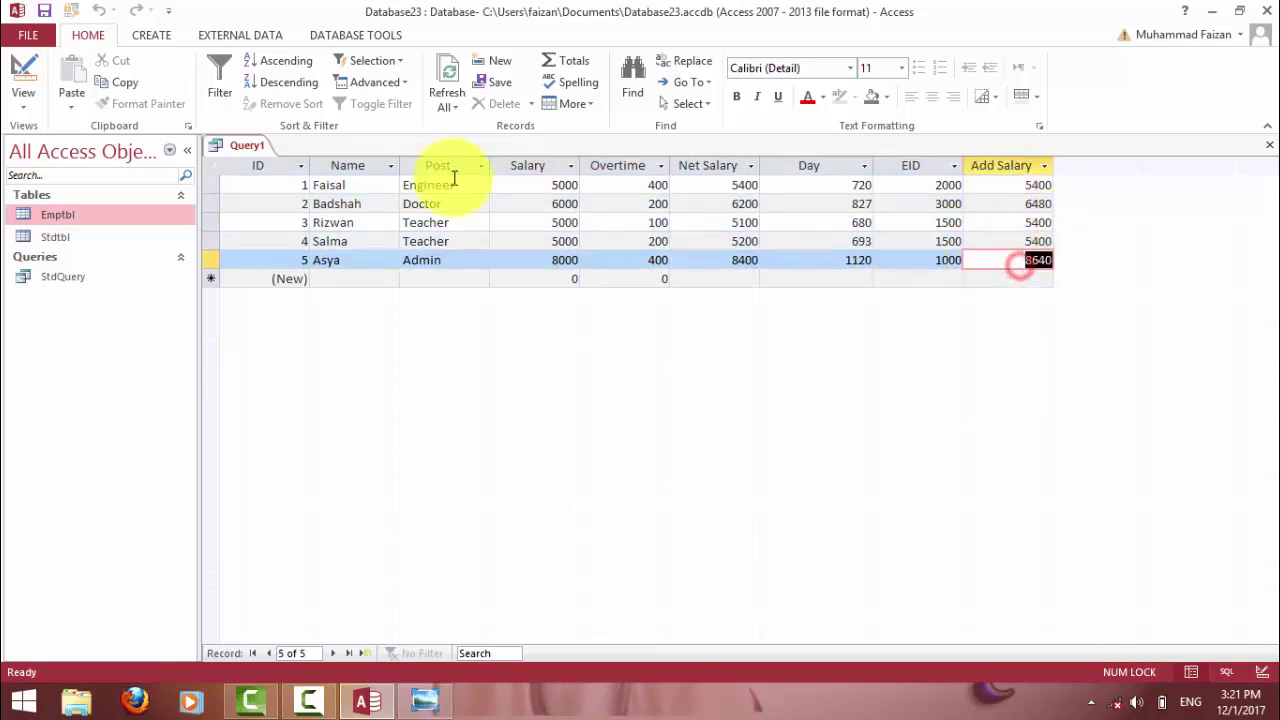
left_click(20, 75)
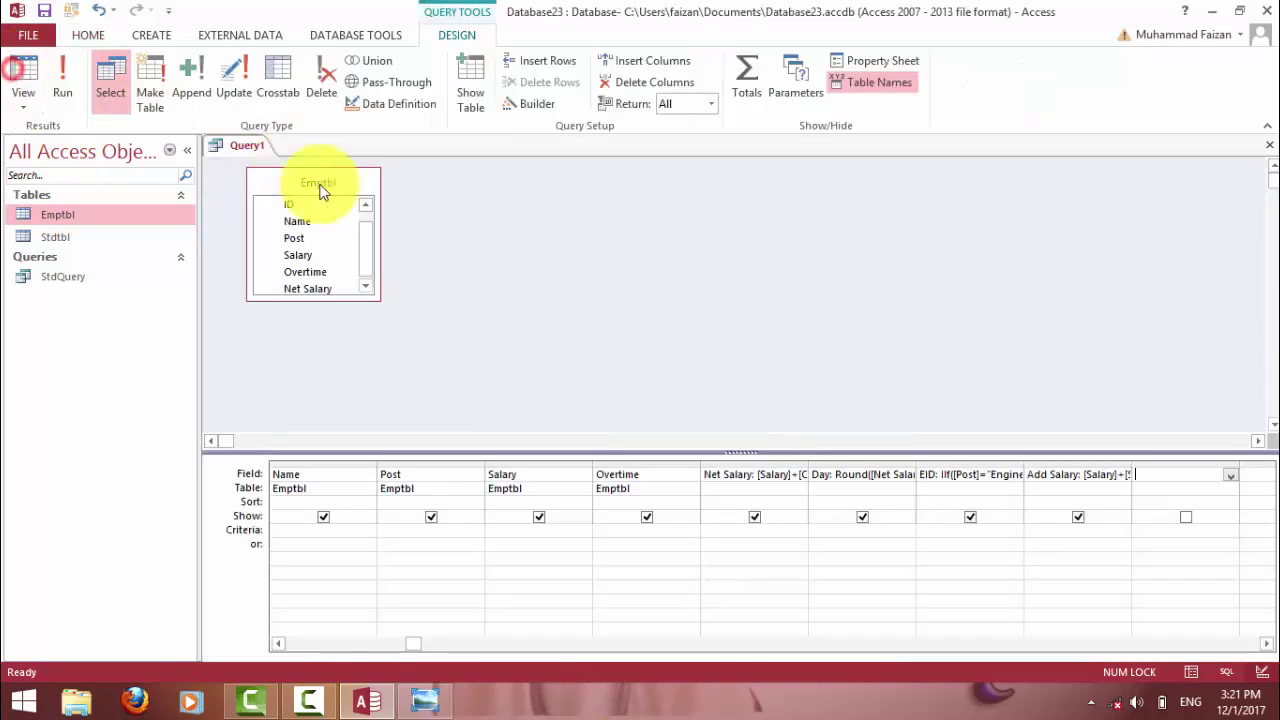
Revise the percentage in the Add Salary formula and run Query1 to check the first results.
left_click(1109, 478)
key("Right")
key("Right")
key("Right")
key("Right")
key("Right")
key("Right")
key("Right")
key("Right")
key("Right")
key("Right")
key("Right")
key("Right")
key("Right")
key("Right")
key("Right")
key("Right")
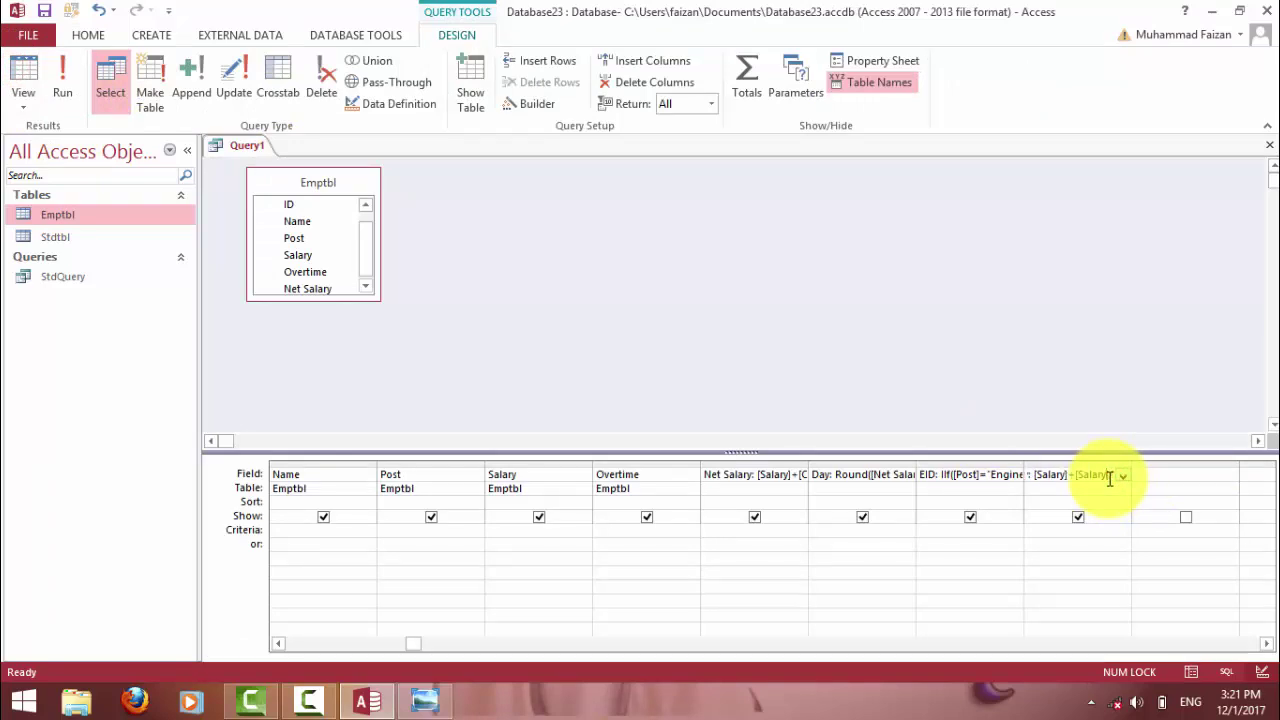
key("Right")
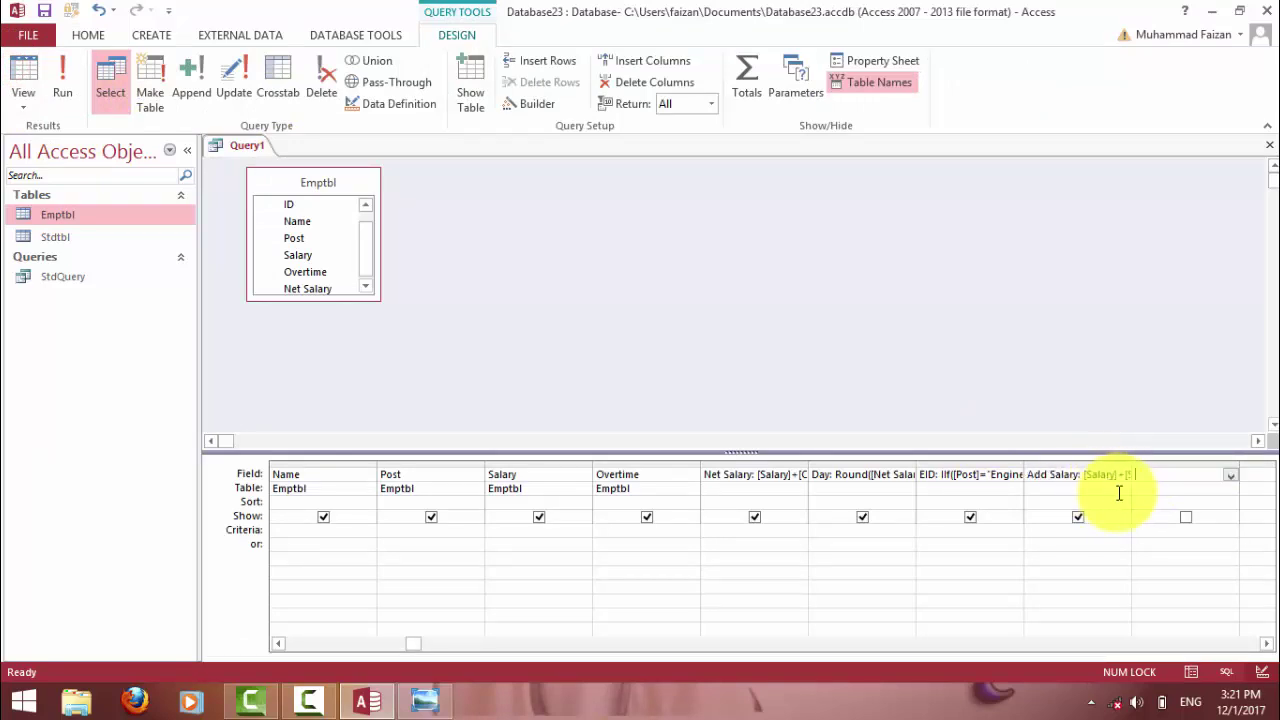
left_click(997, 477)
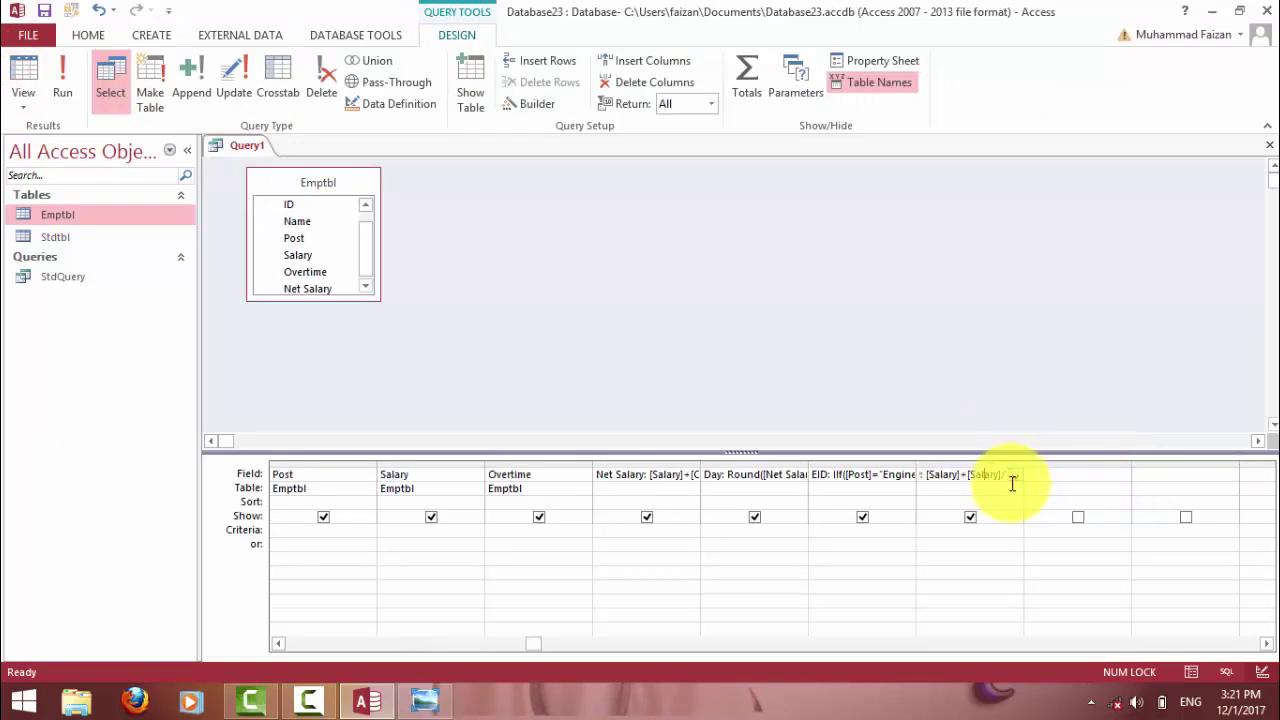
key("Right")
left_click(24, 76)
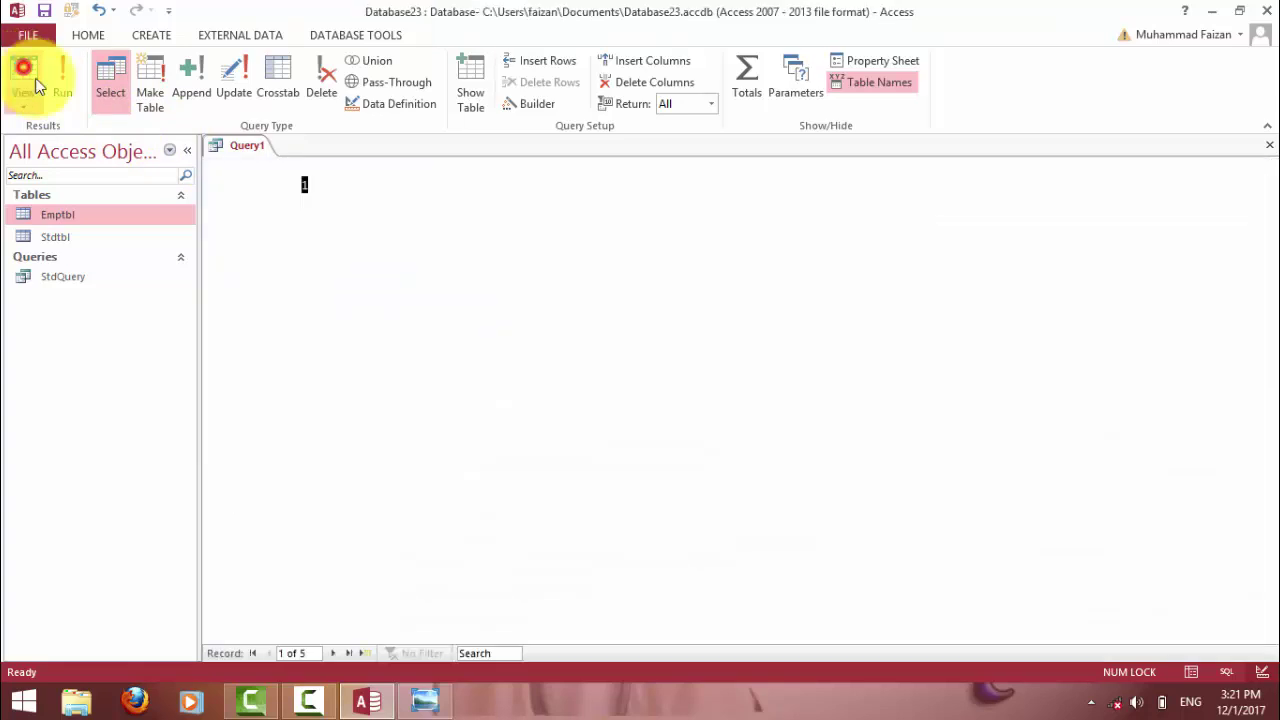
left_click(1018, 186)
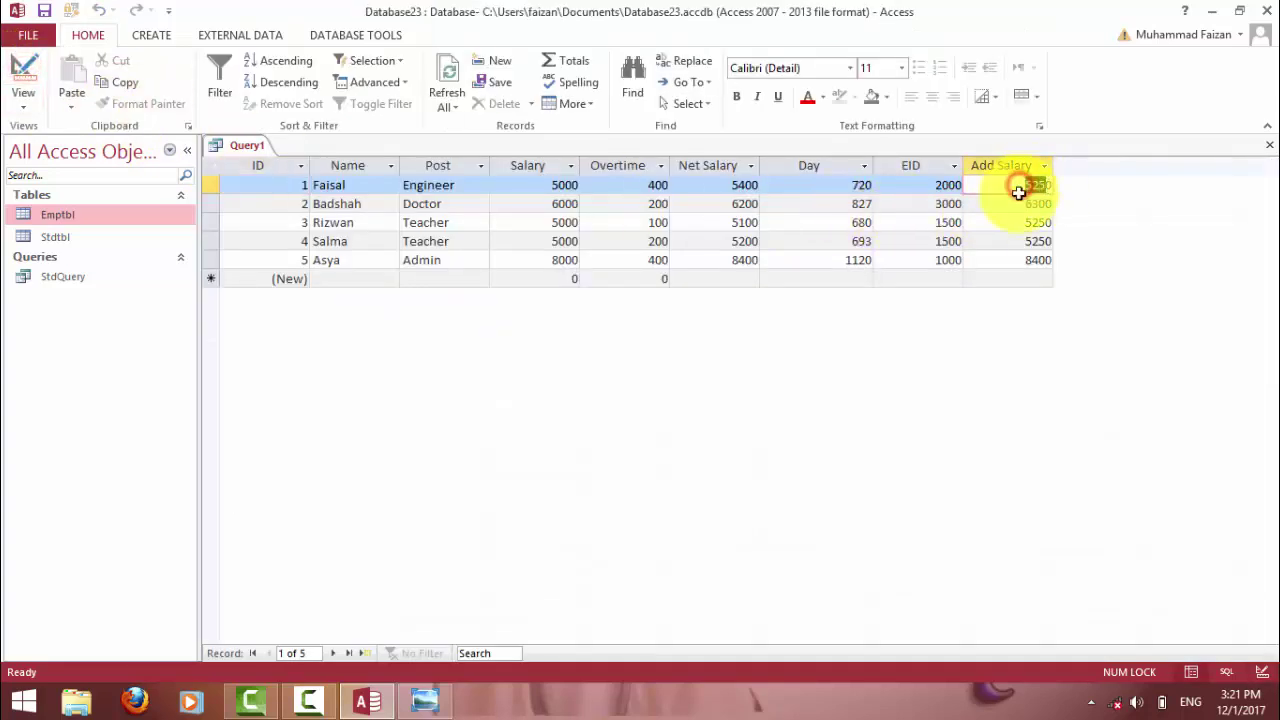
left_click(1024, 207)
Re-edit the Add Salary expression, view results 5150, 6180, 5150, 5150, 8240, and return to Design view.
left_click(22, 76)
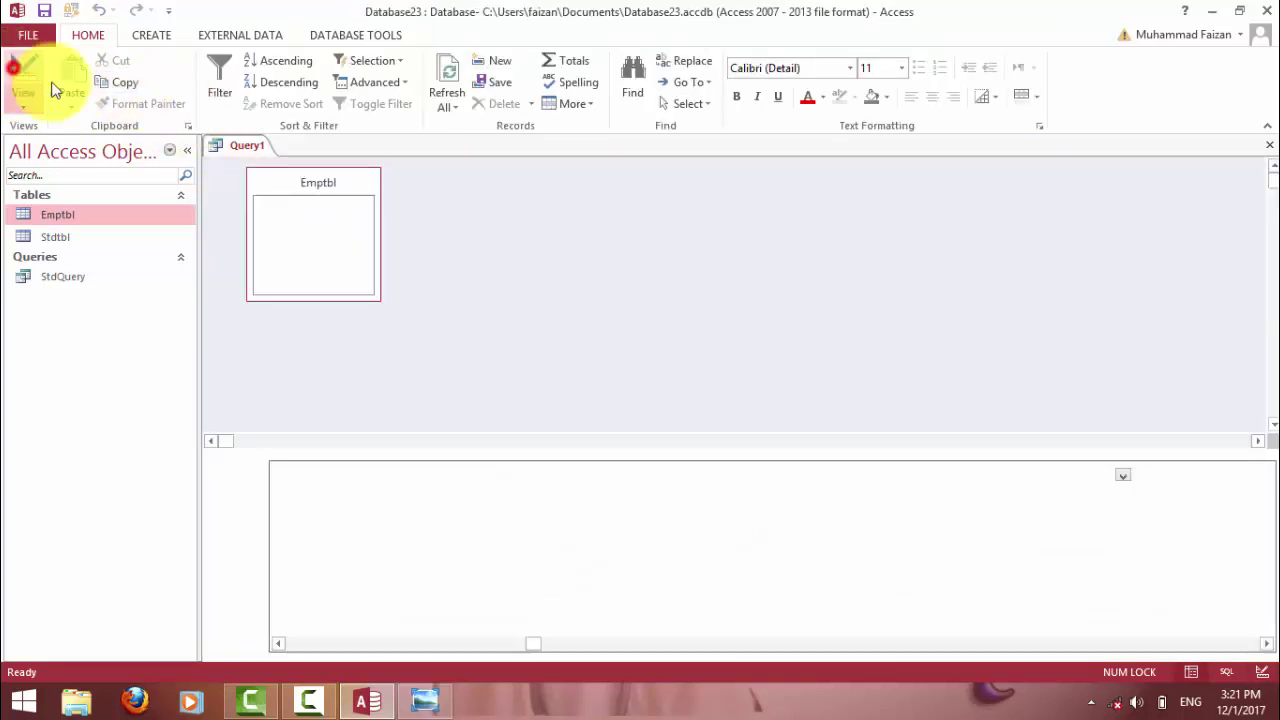
left_click(990, 473)
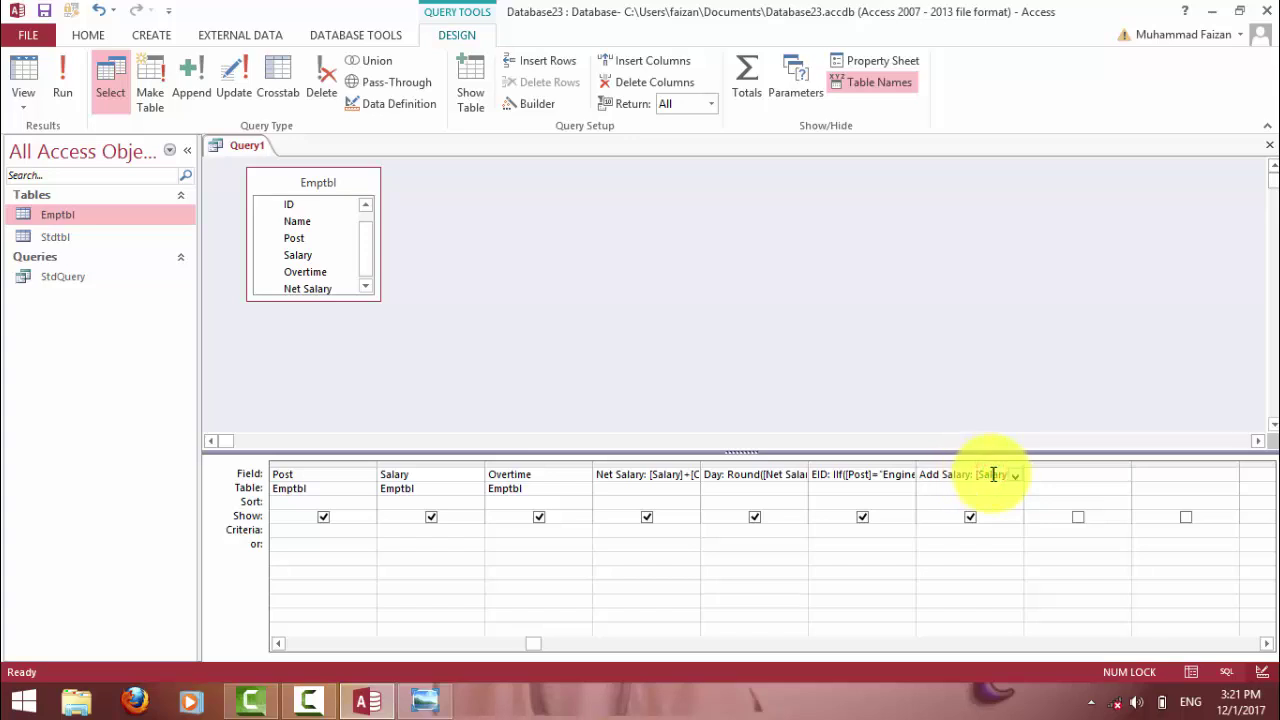
key("End")
left_click(24, 68)
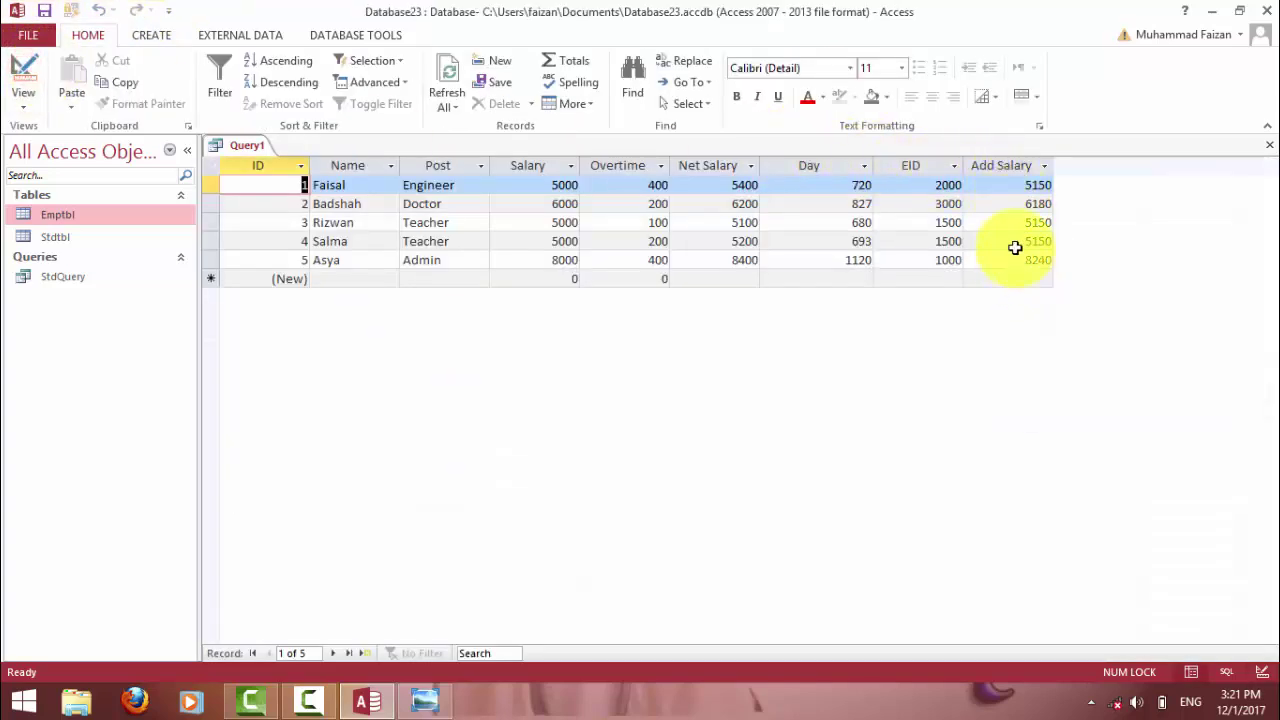
left_click(20, 66)
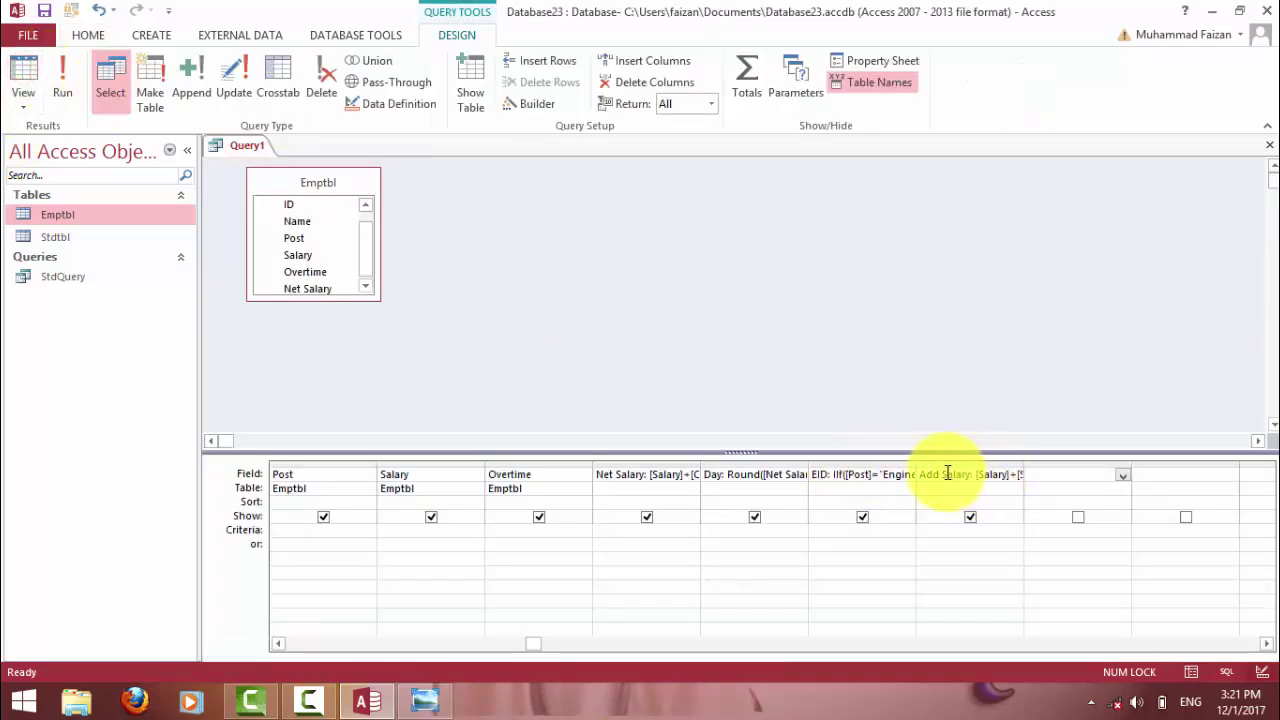
Check the formula reference image, then begin a PerDay Salary field in the column after Add Salary.
left_click(424, 700)
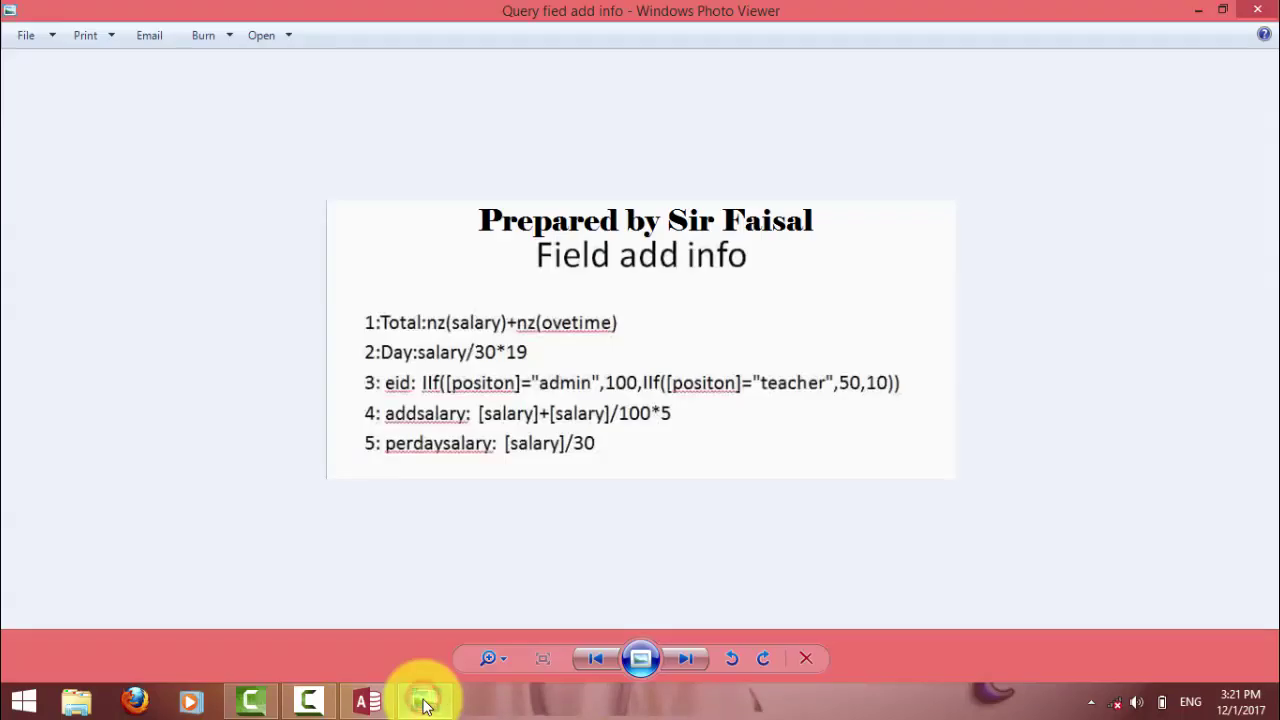
left_click(424, 700)
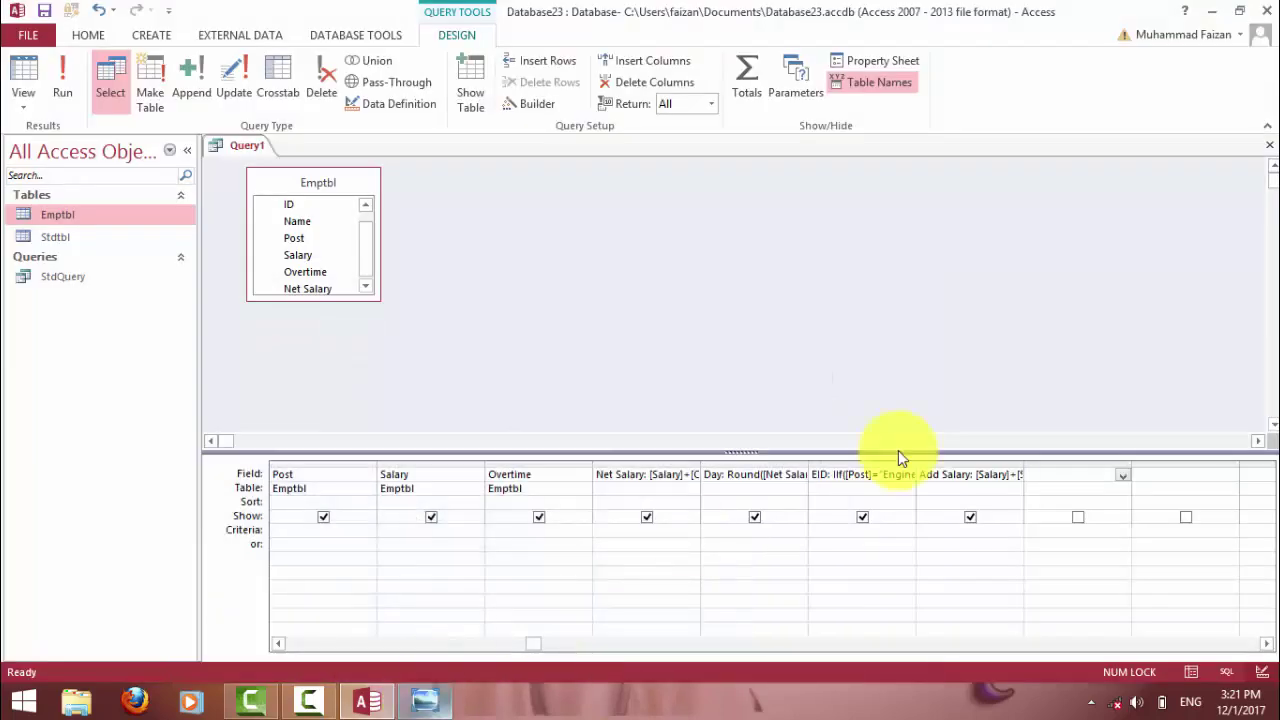
left_click(1046, 474)
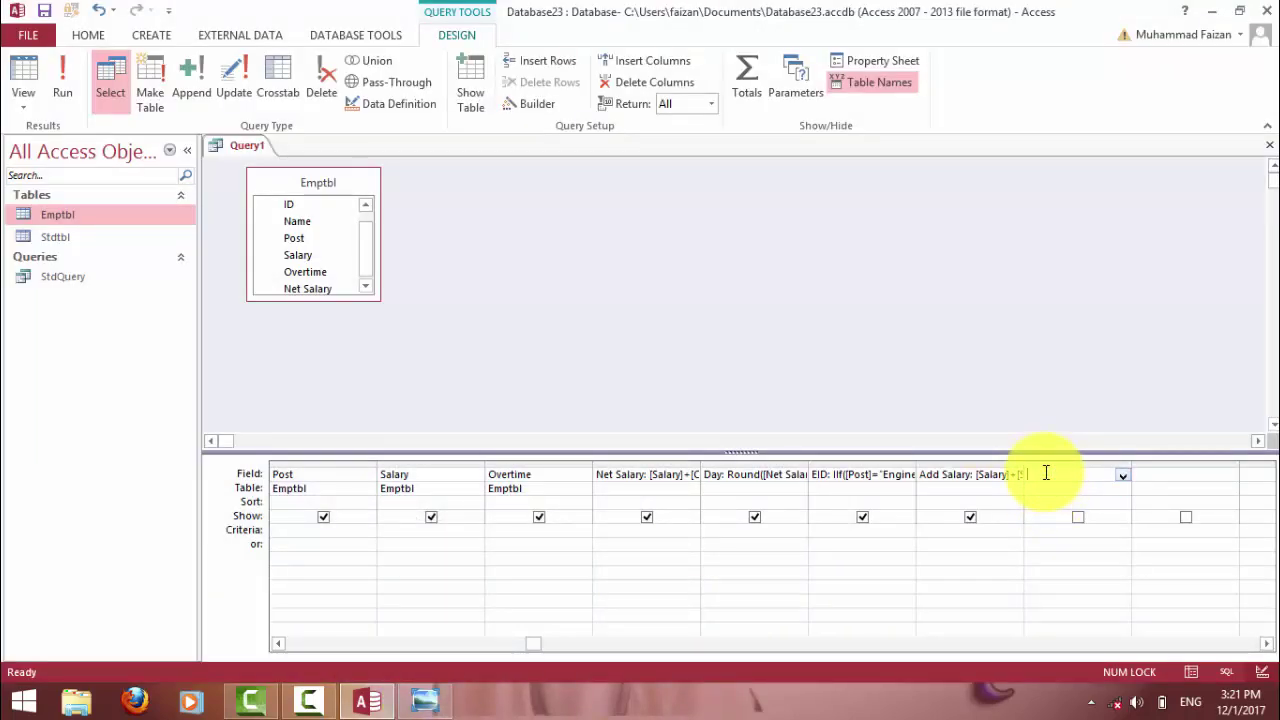
left_click(708, 474)
left_click(737, 474)
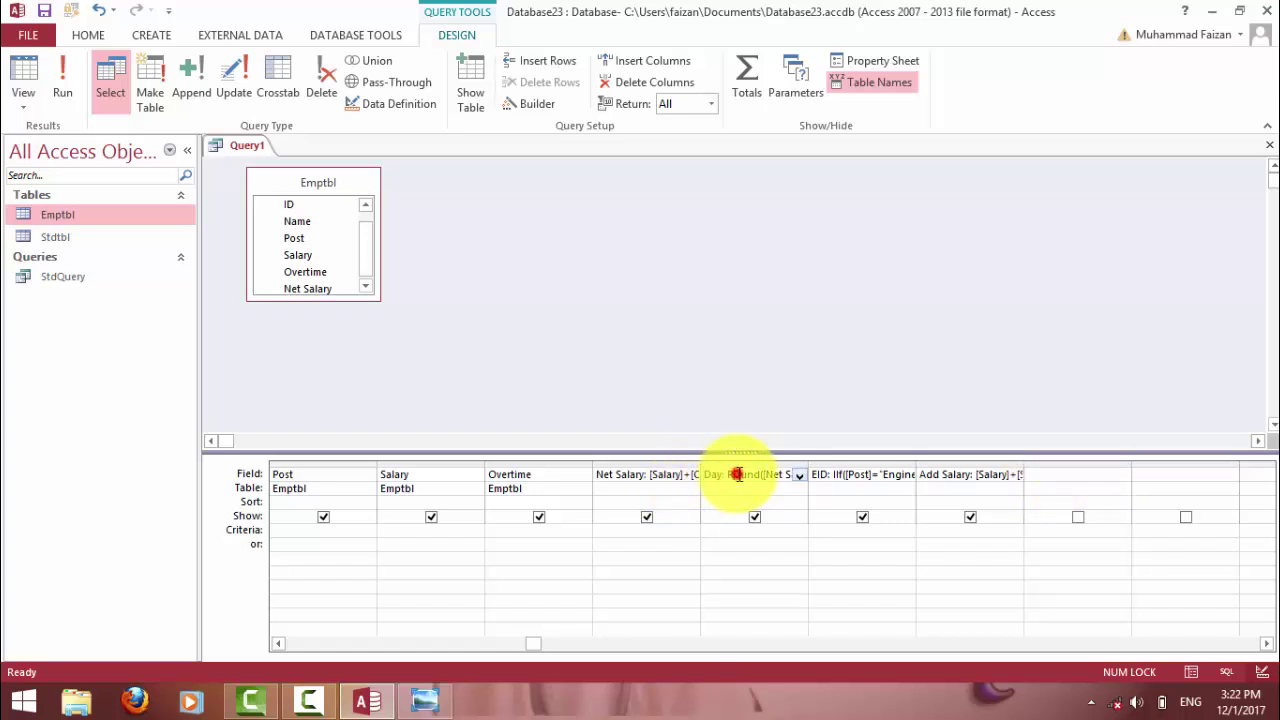
left_click(1048, 476)
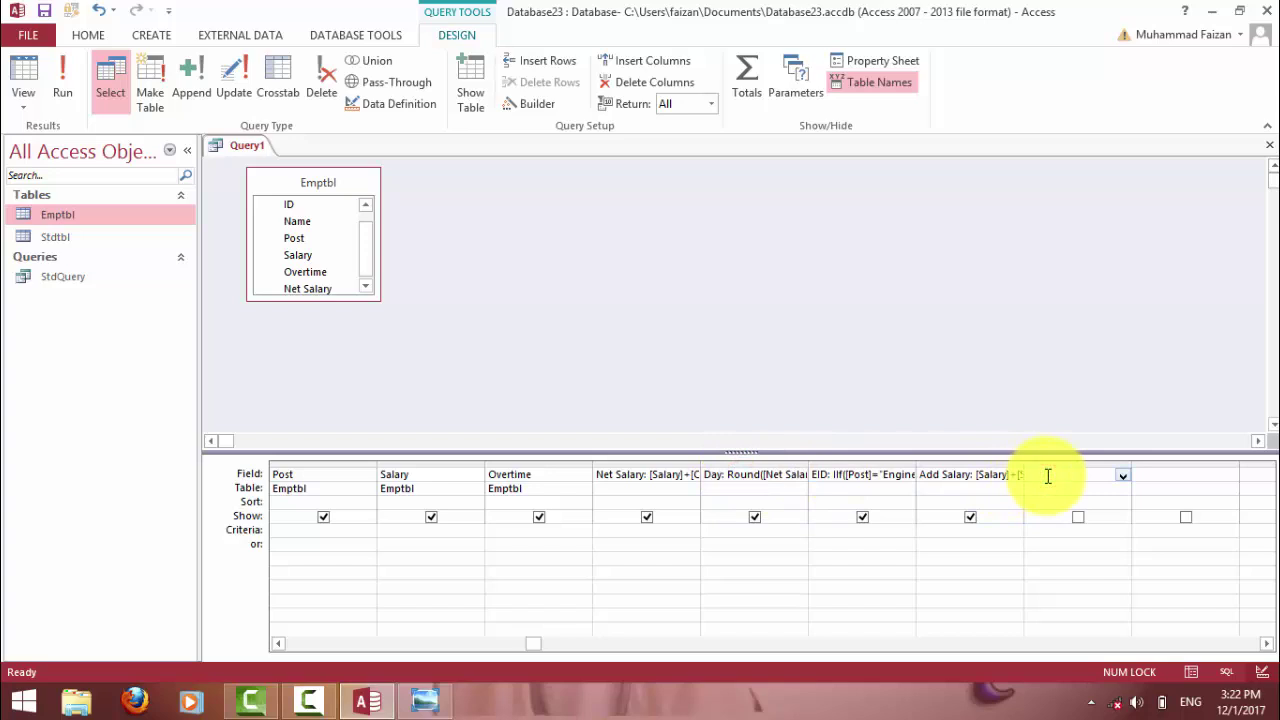
type("PerDay Salary:")
Enter PerDay Salary as [Salary]/30, run the query, and widen the column to show values like 200.
left_click(425, 700)
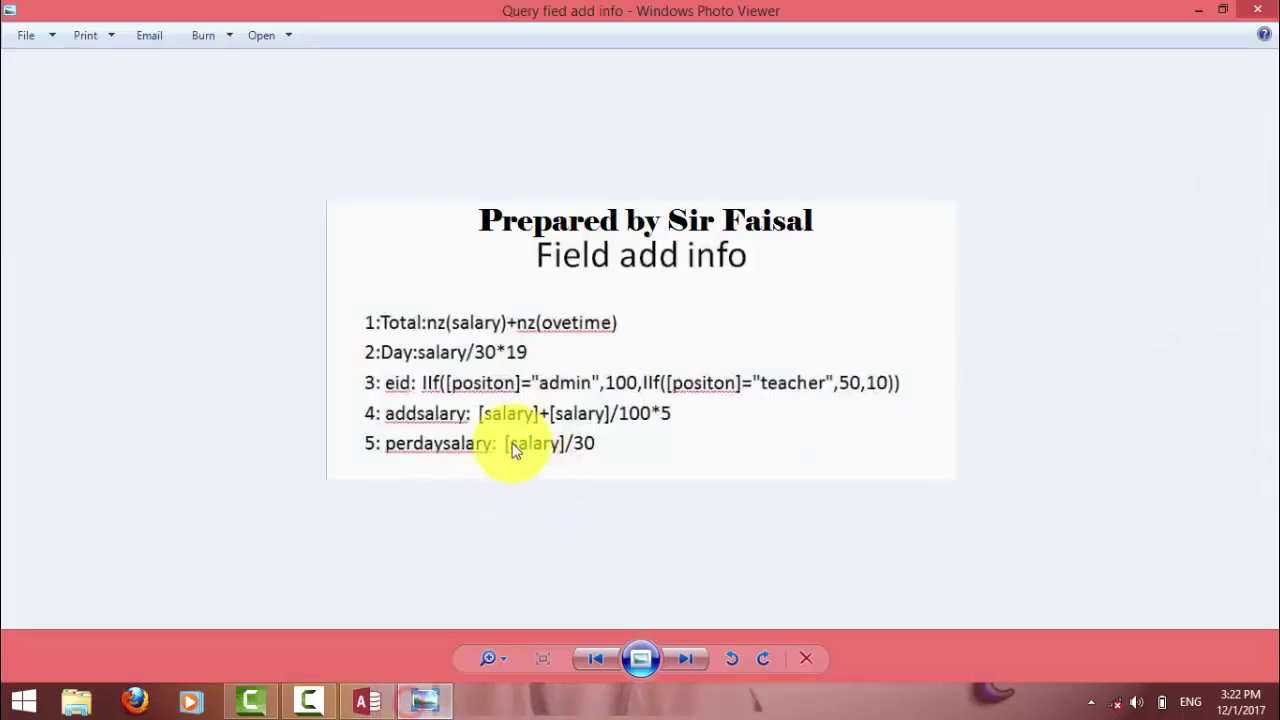
left_click(424, 700)
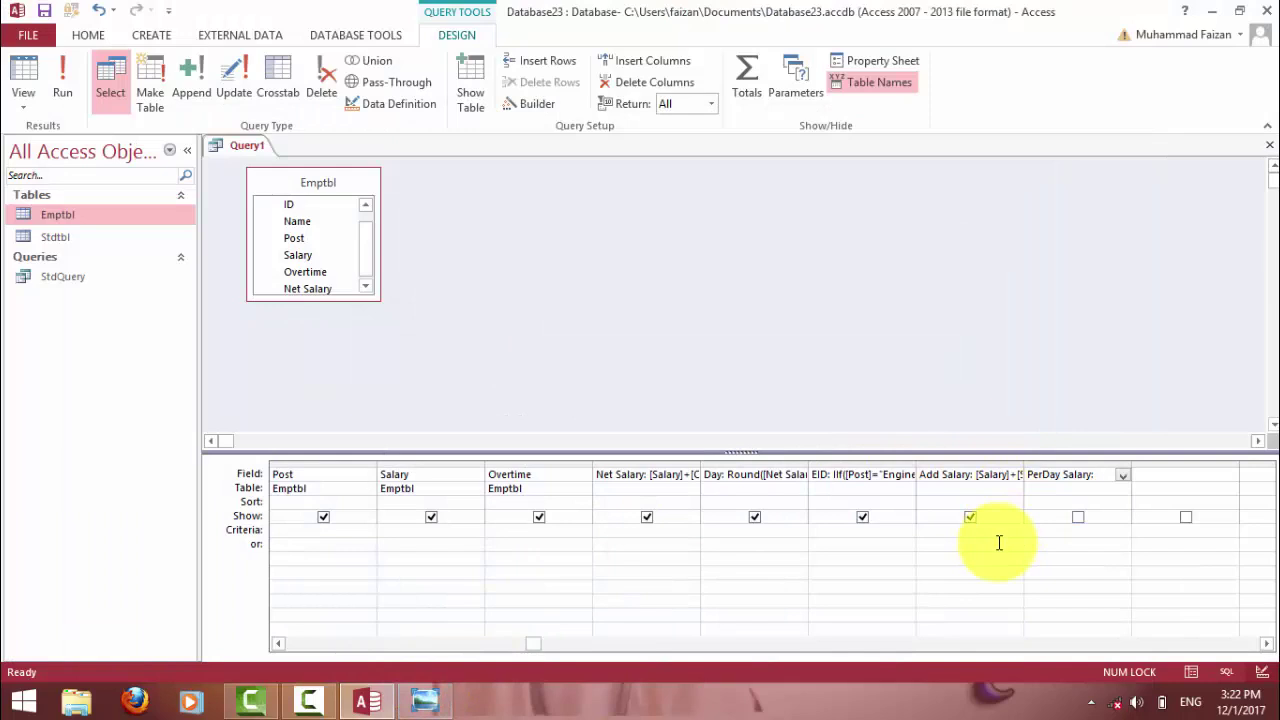
type("[")
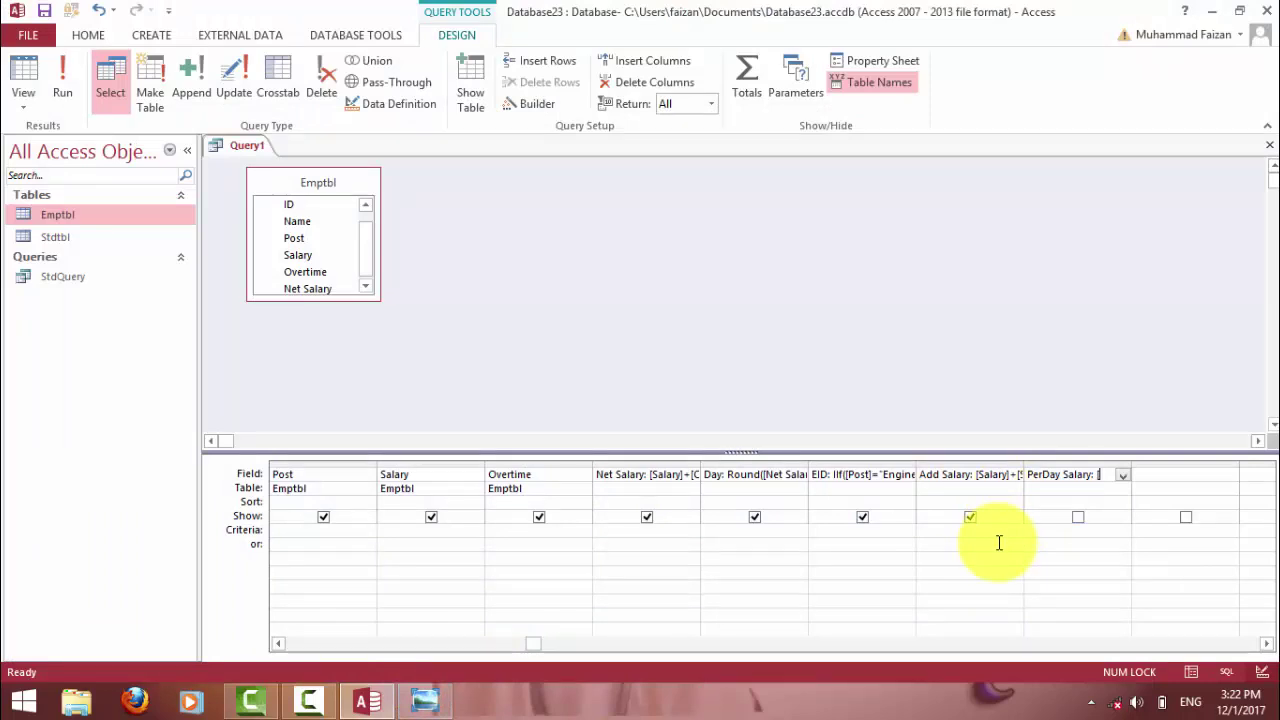
type("Salary")
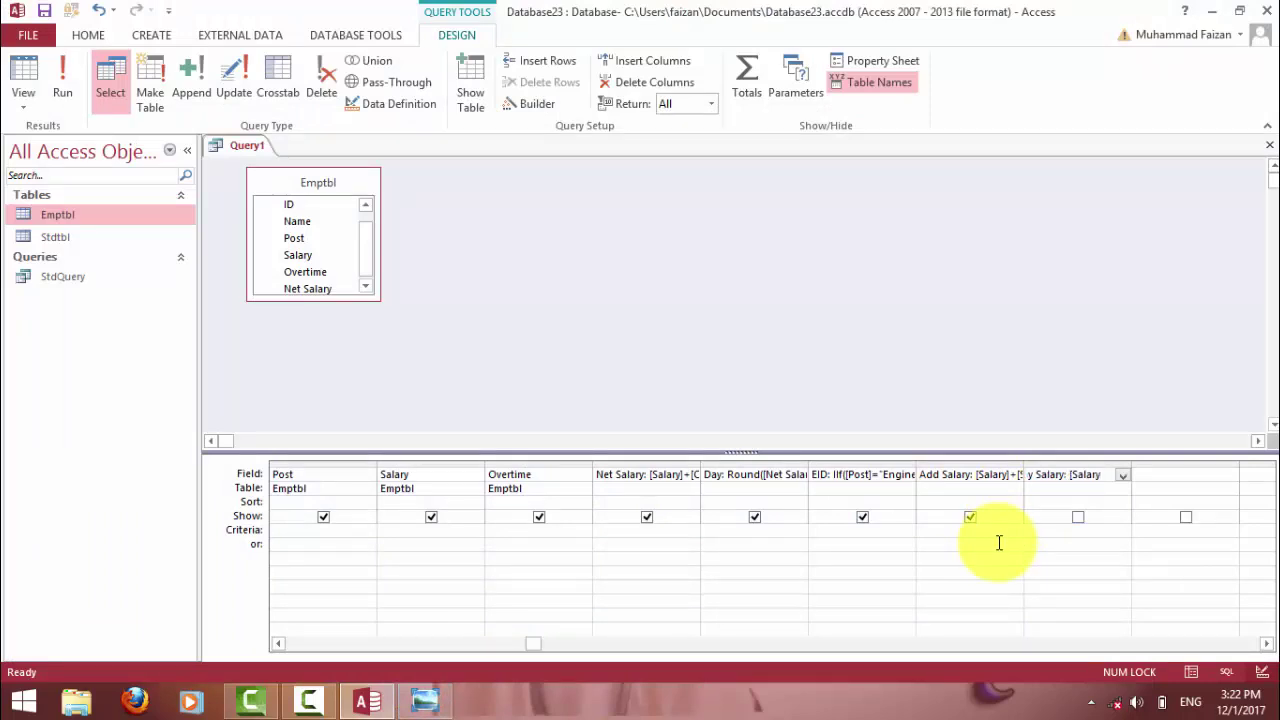
type("]/30")
left_click(55, 68)
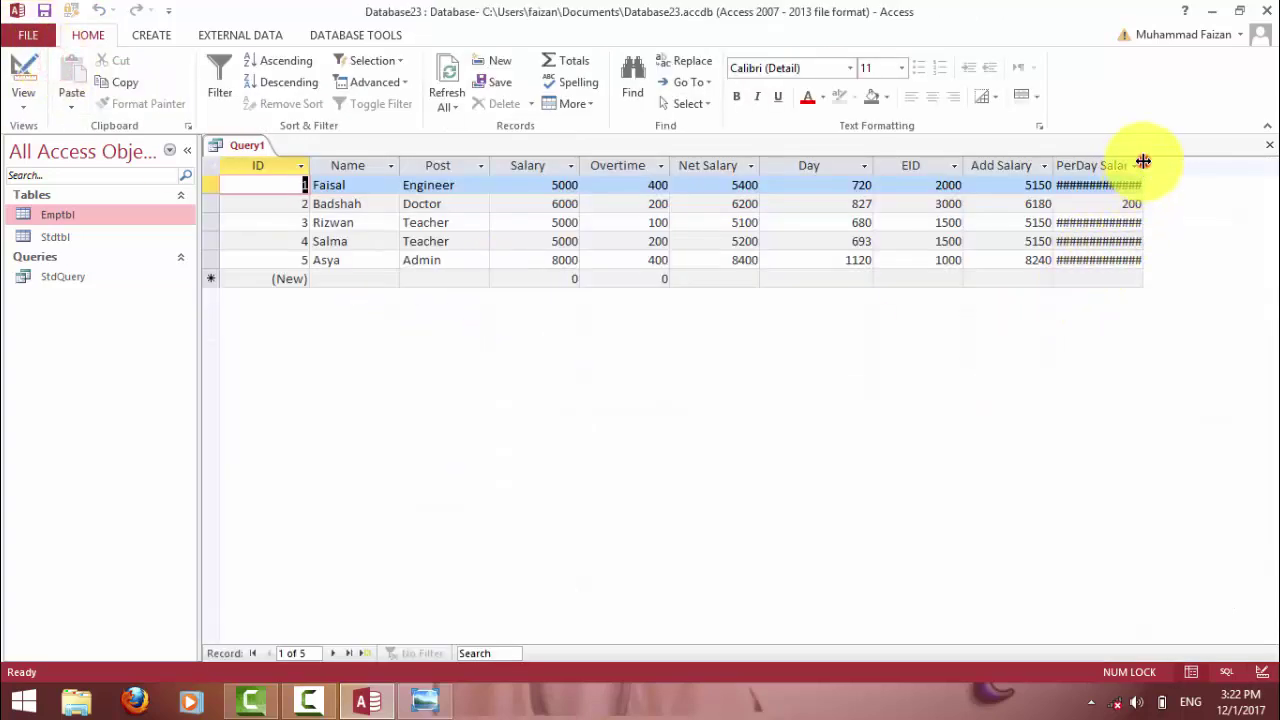
double_click(1143, 164)
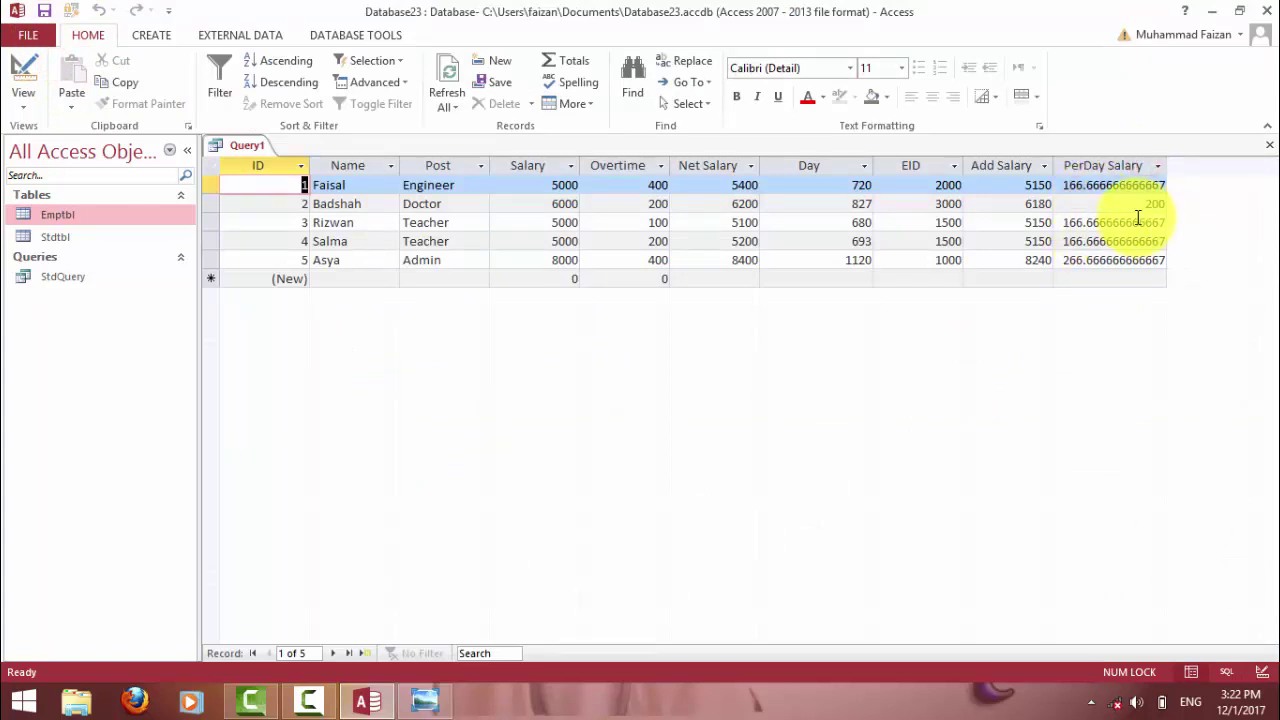
Change PerDay Salary to Round([Salary]/30,0) and run it, giving 167, 200, 167, 167 and 267.
left_click(24, 72)
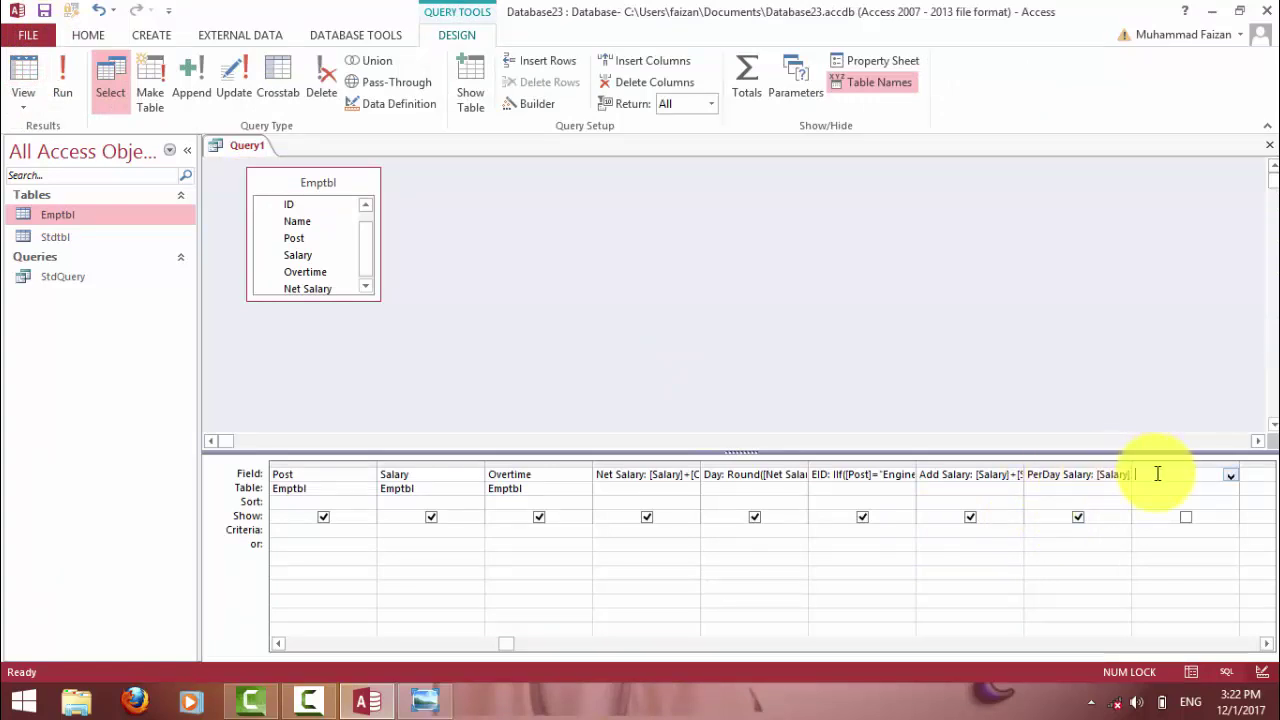
left_click(1095, 475)
type("ro")
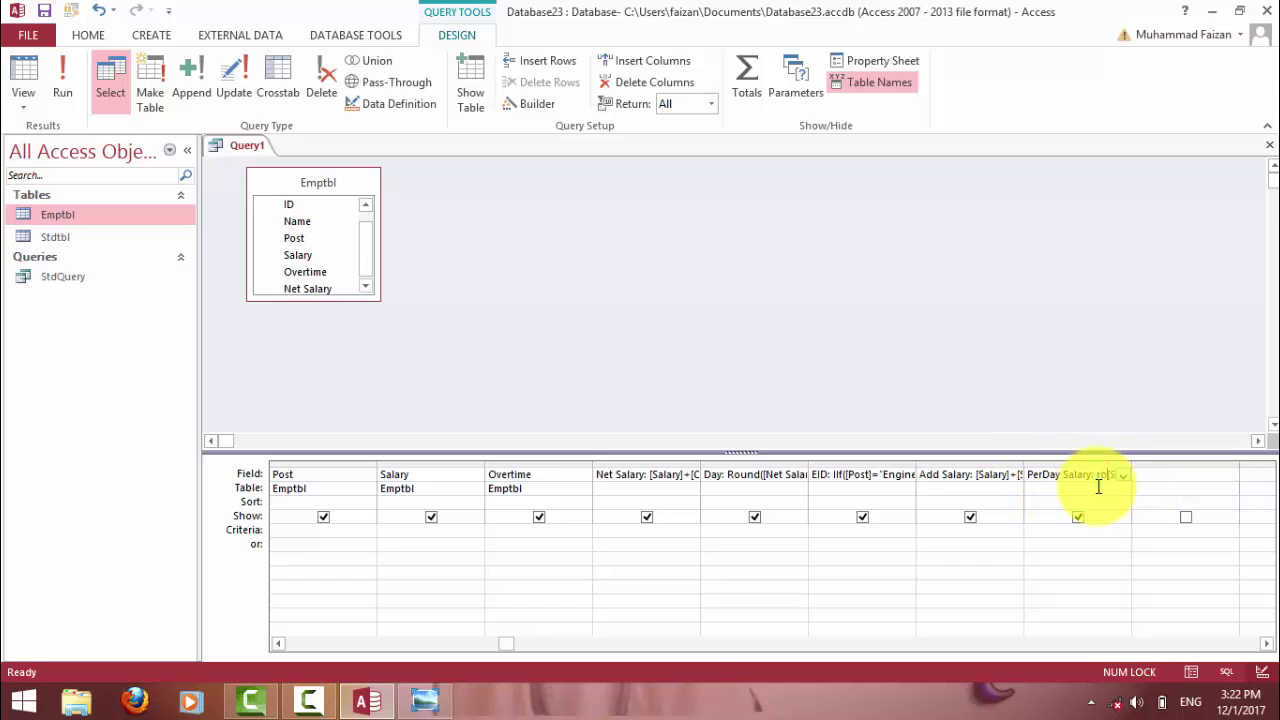
type("und([Salary]/30")
key("Return")
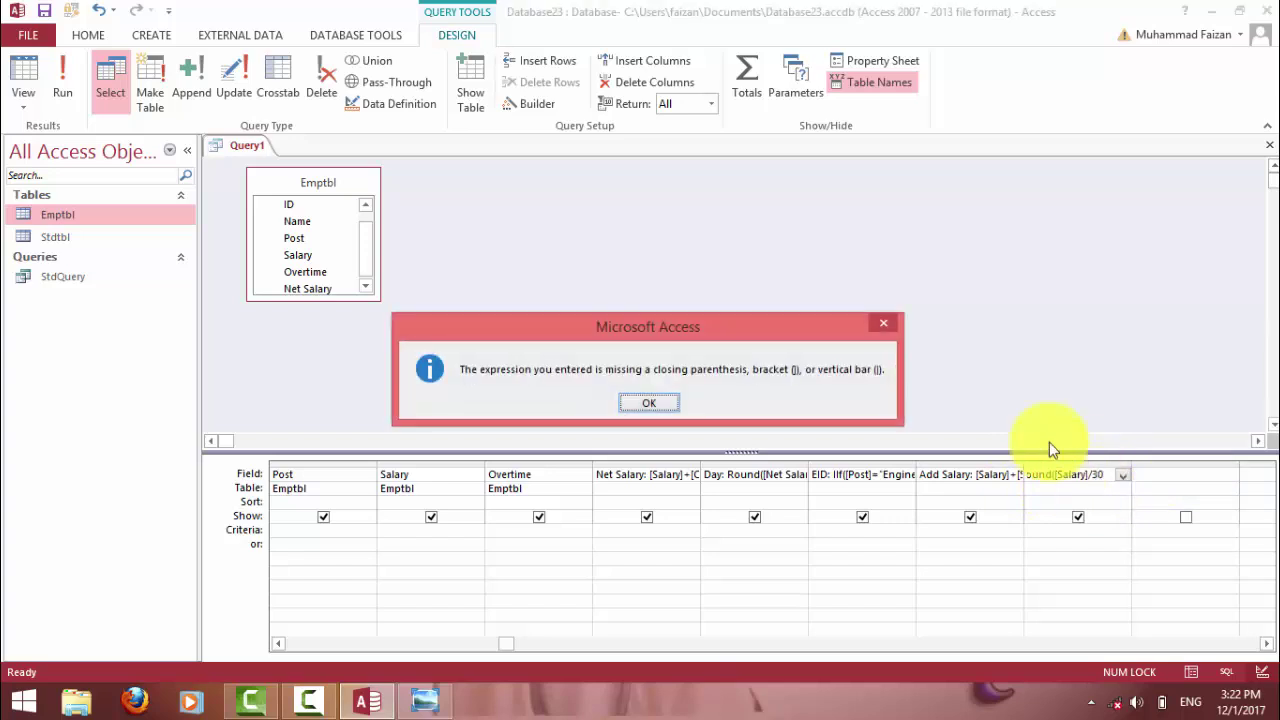
left_click(664, 398)
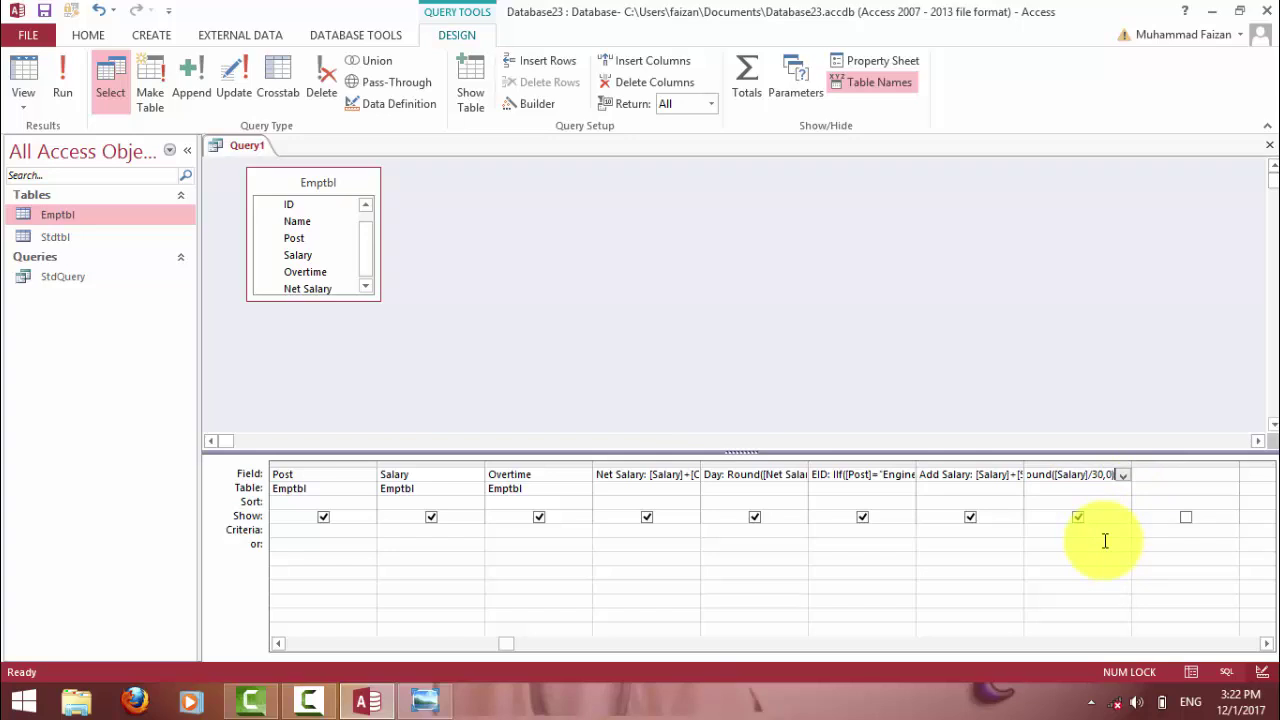
type(",0)")
key("Return")
left_click(62, 80)
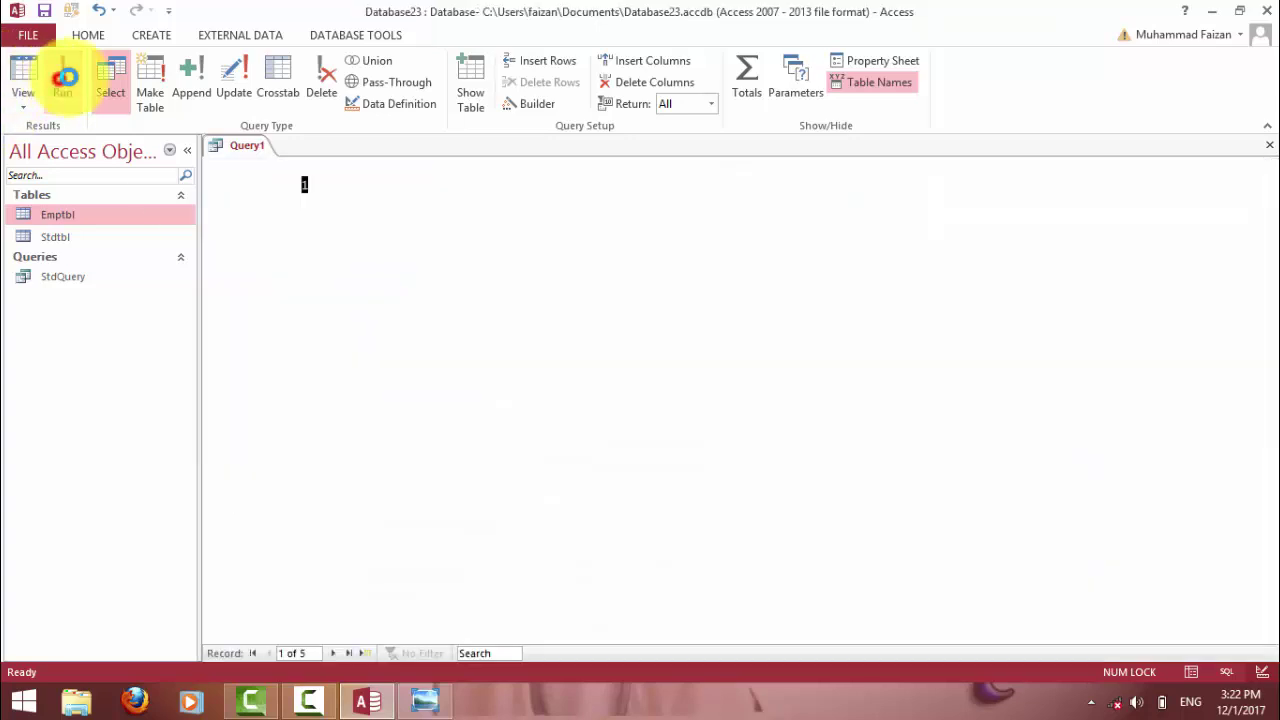
left_click_drag(1106, 186, 1111, 263)
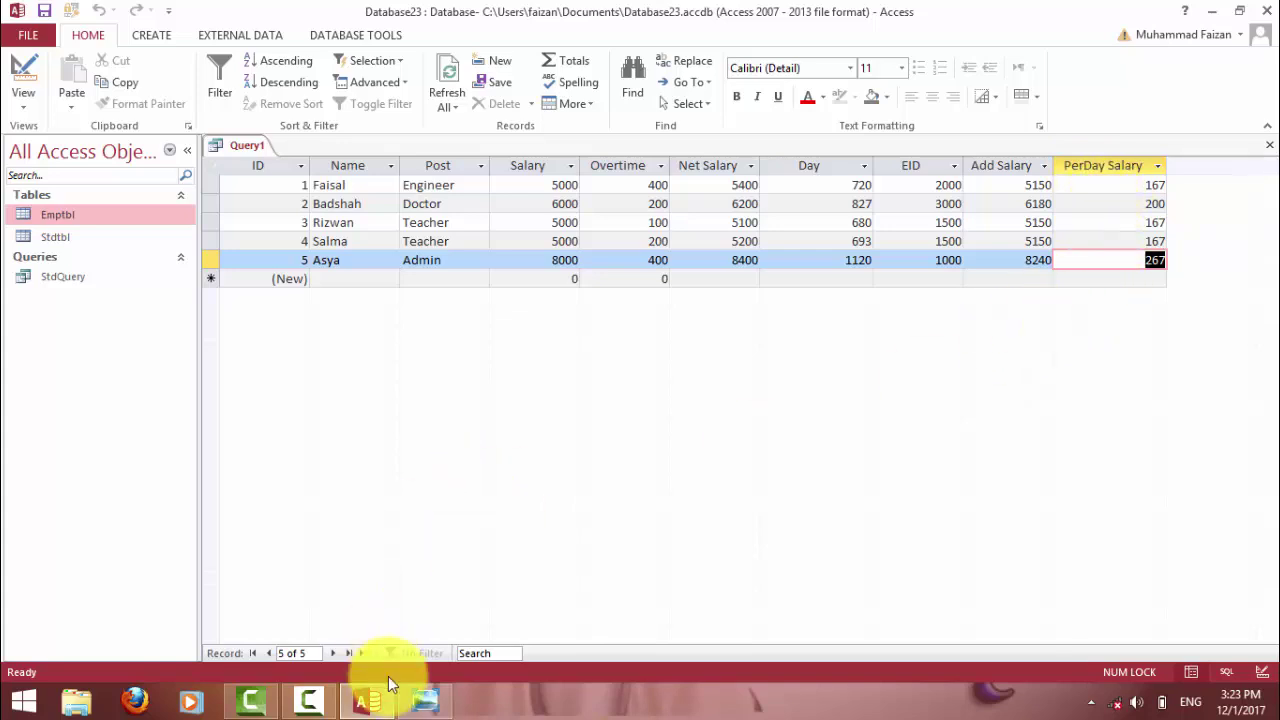
Check the formula reference against record 1's Net Salary of 5400, then return Query1 to Design view.
left_click(424, 700)
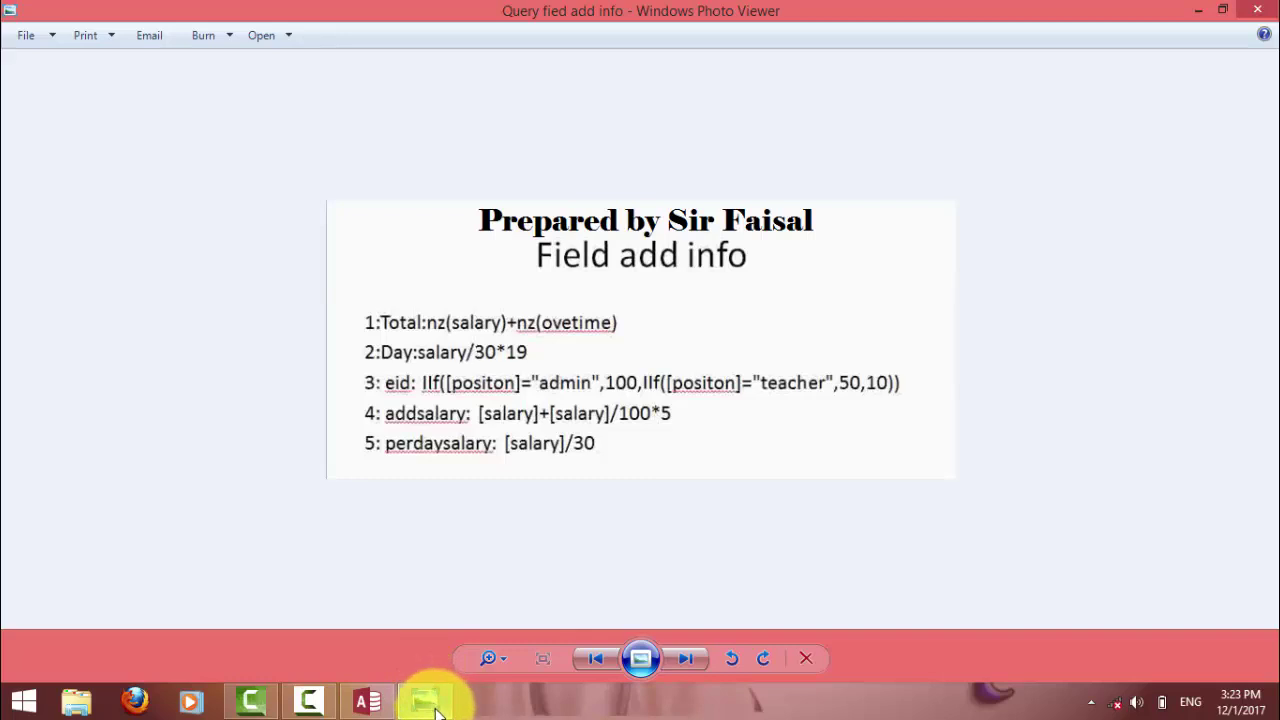
left_click(430, 700)
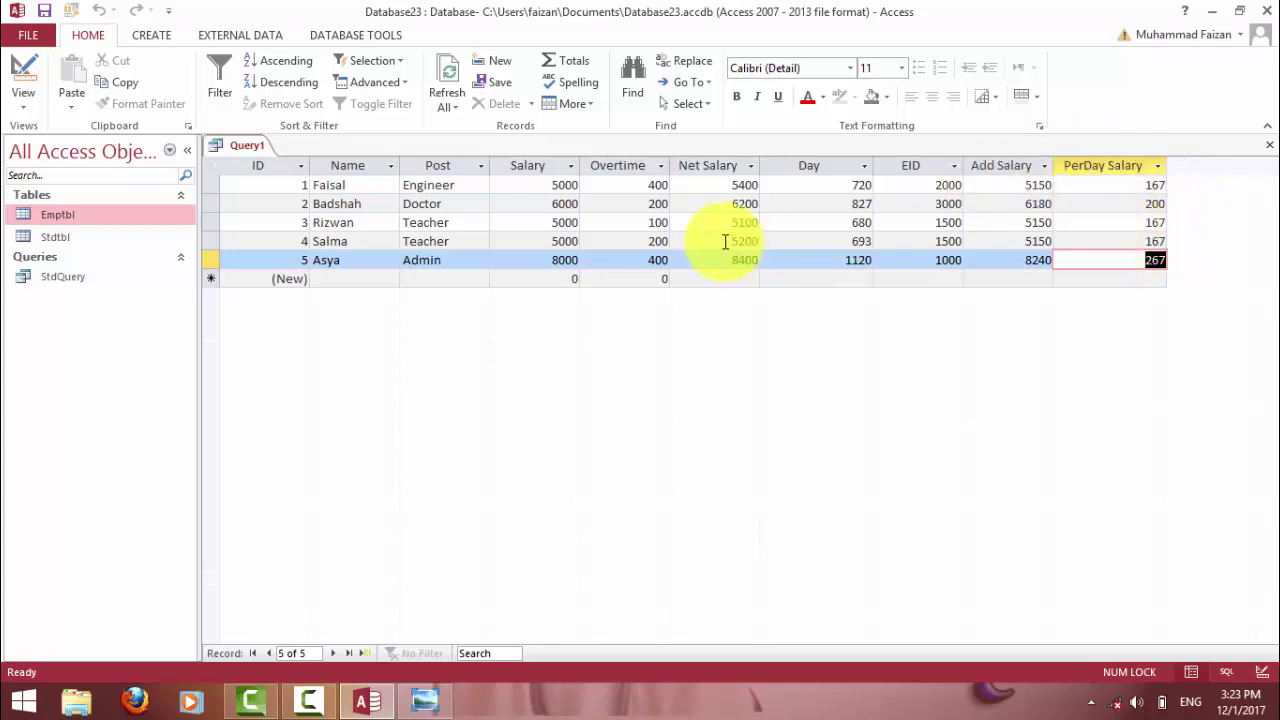
left_click_drag(714, 182, 881, 183)
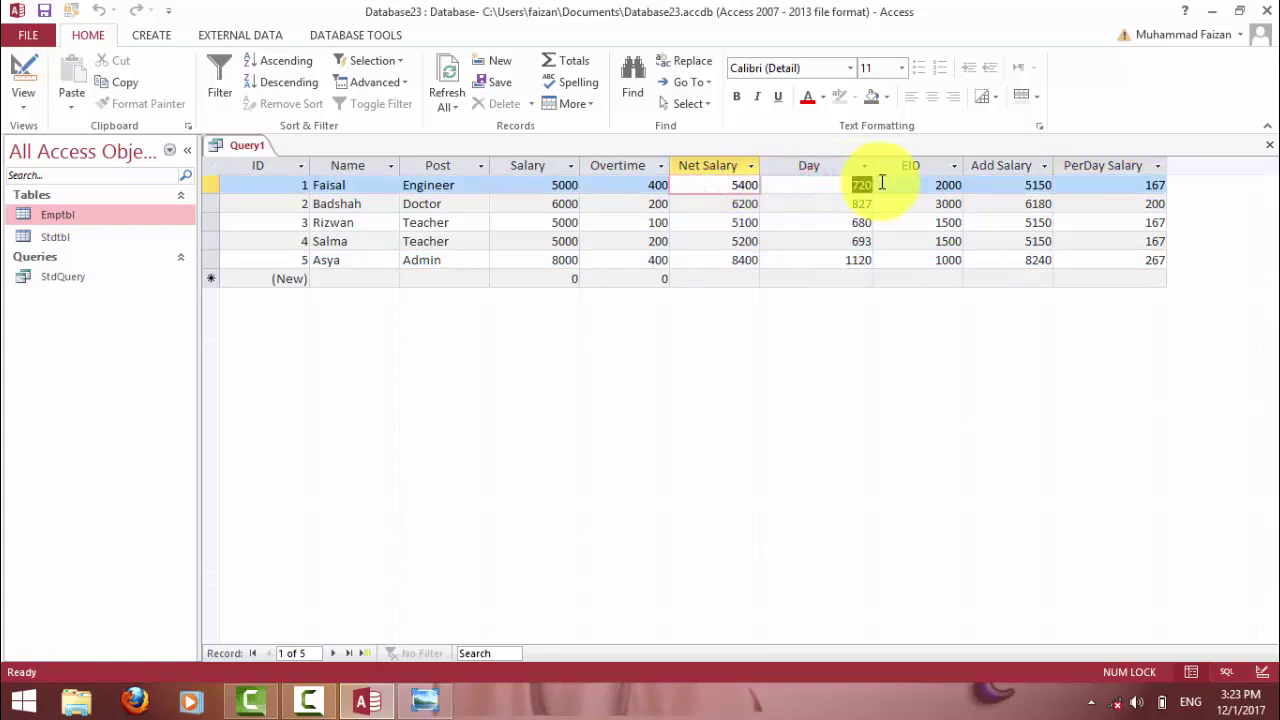
left_click_drag(714, 186, 1047, 187)
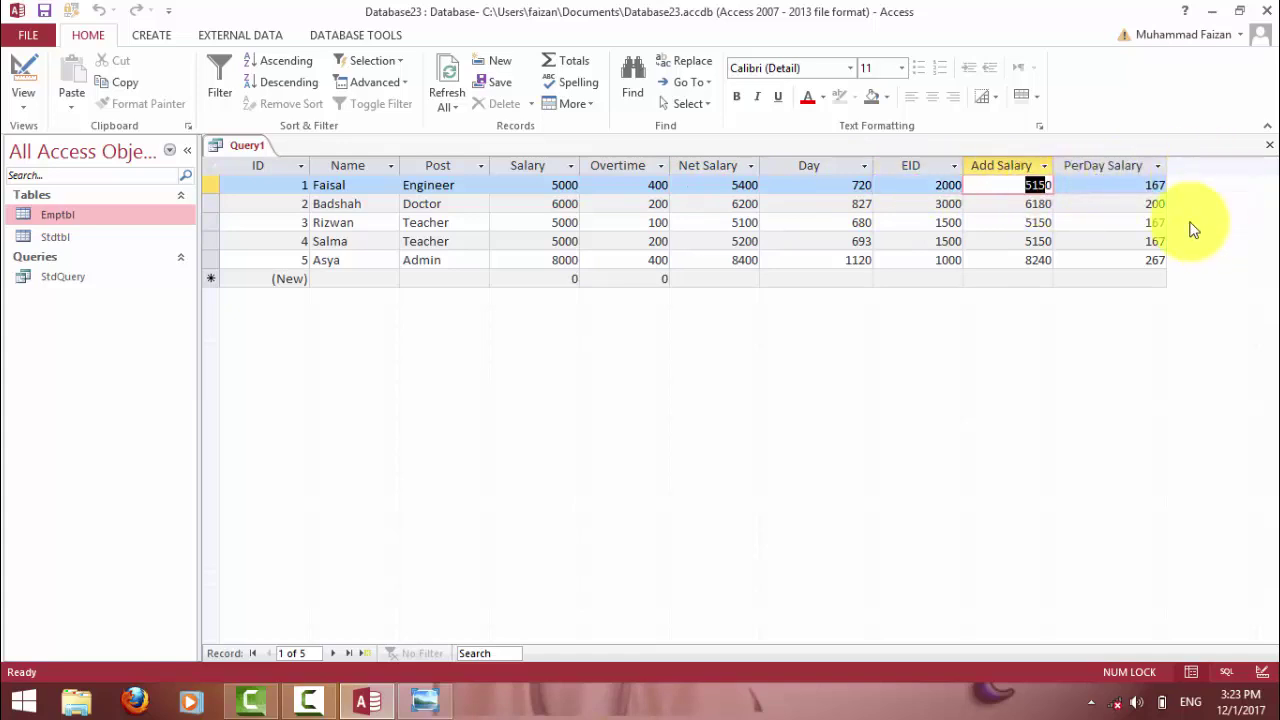
left_click(25, 72)
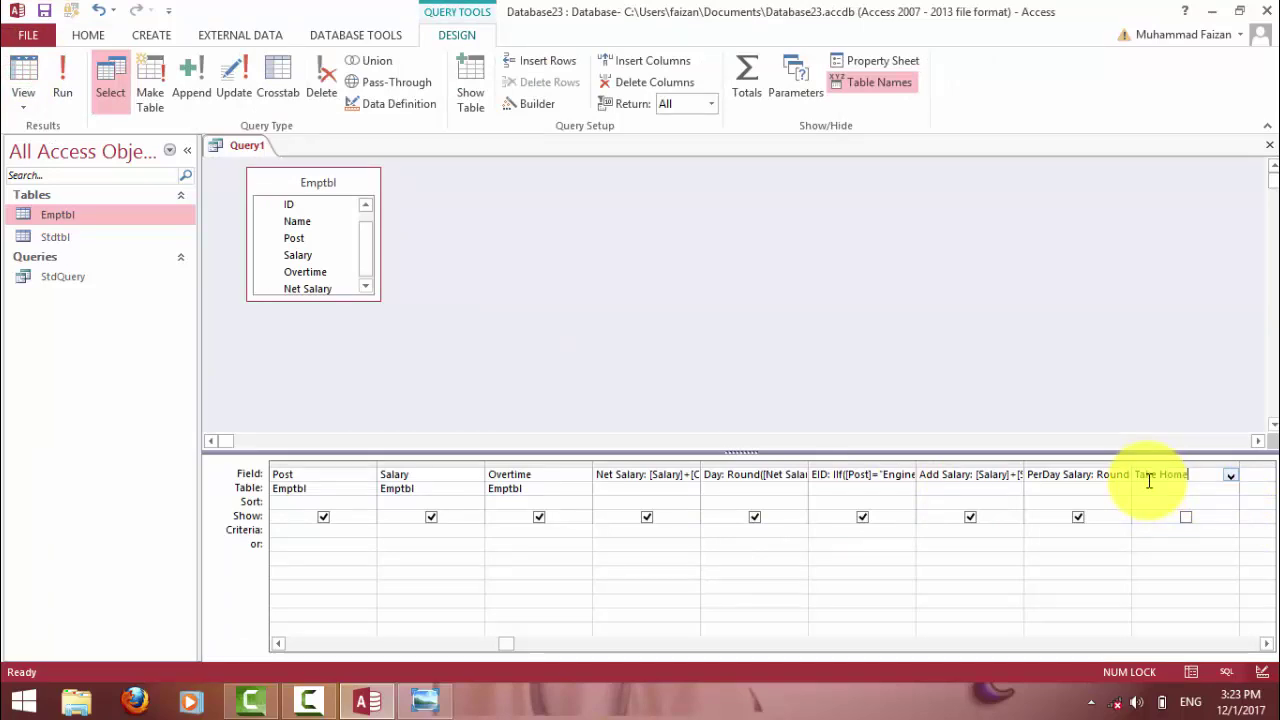
Add Take Home: [Net Salary]+[EID]+[Add Salary], fix its syntax error, and run to get 12550–17640.
type("e")
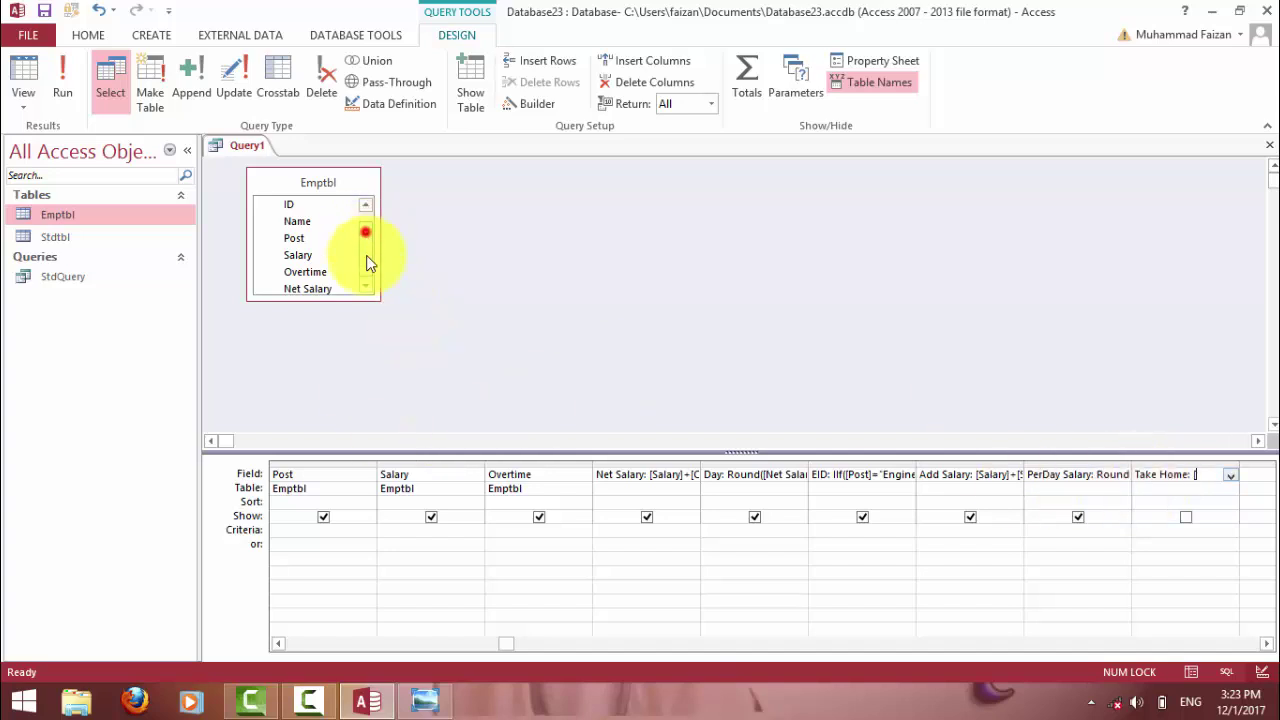
left_click_drag(366, 229, 368, 278)
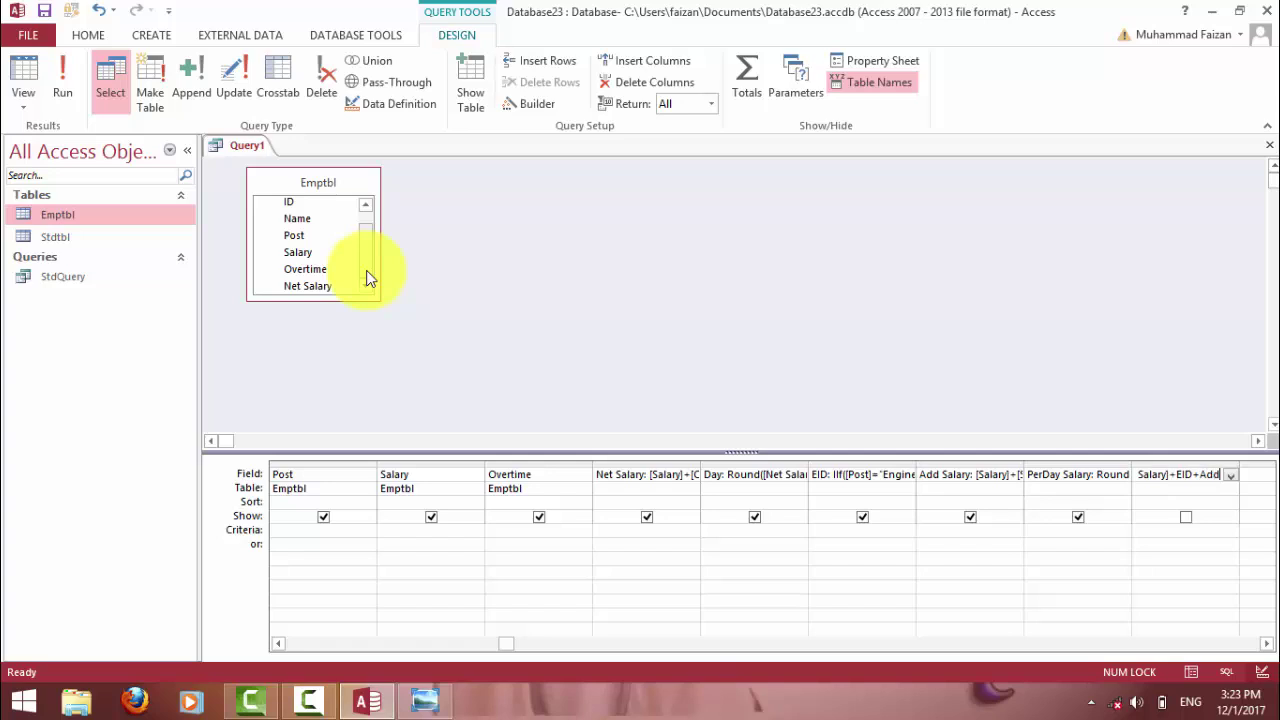
type("Salary")
left_click(368, 279)
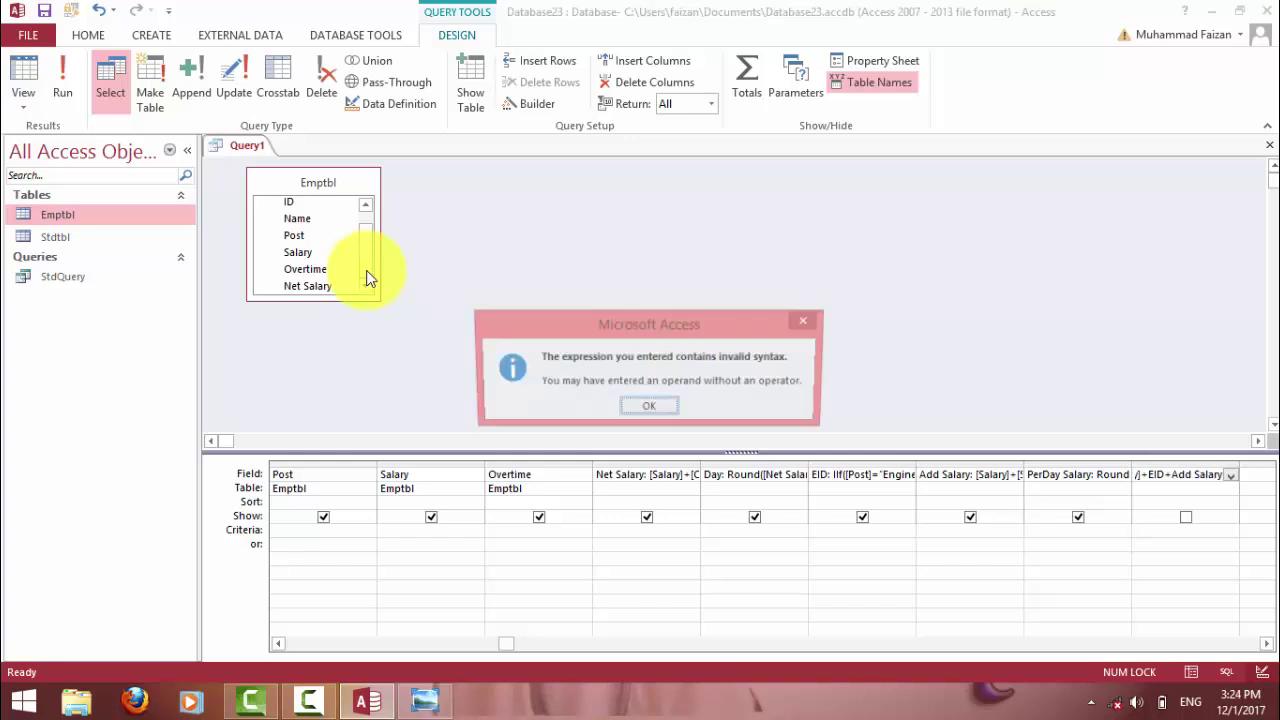
left_click(655, 408)
left_click(1213, 476)
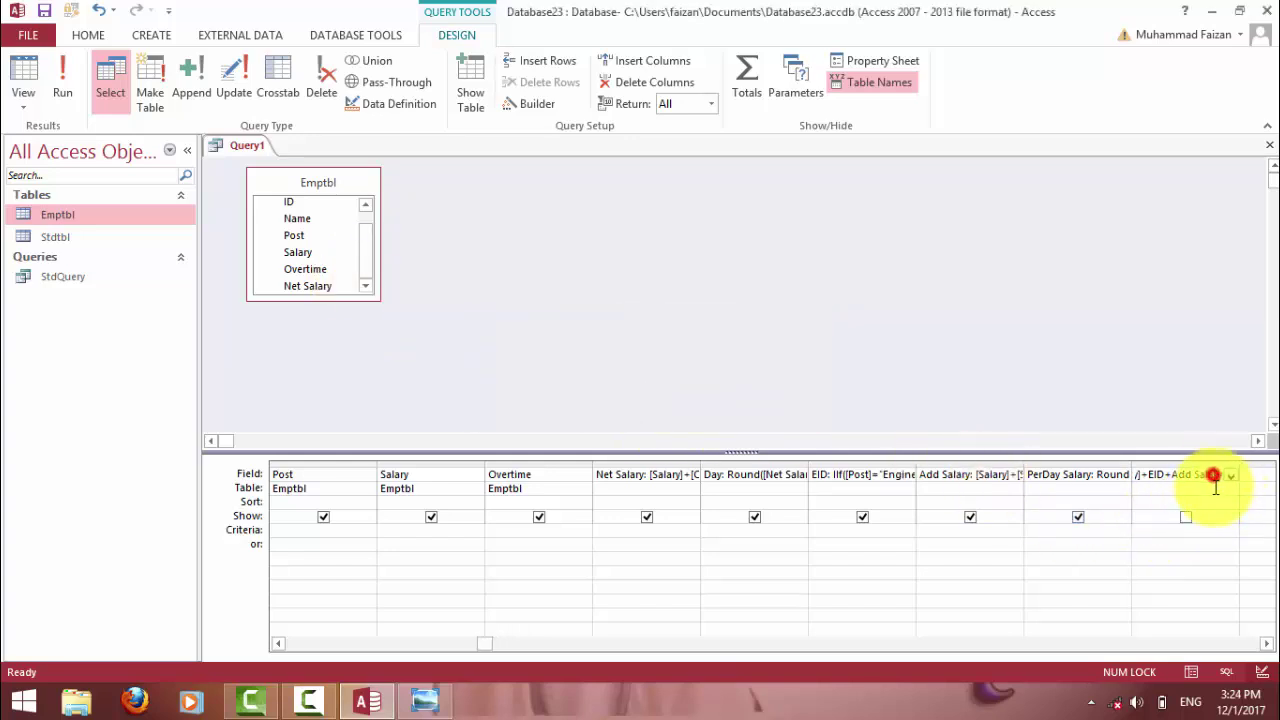
left_click(1223, 476)
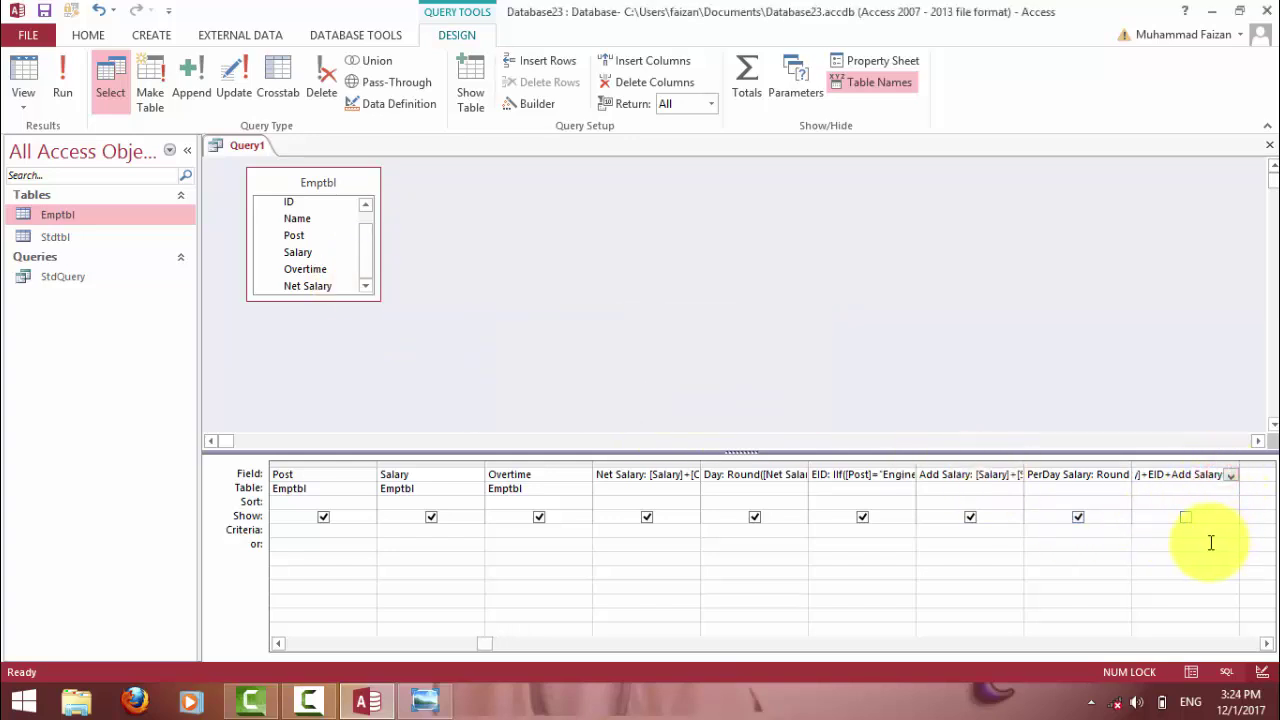
key("End")
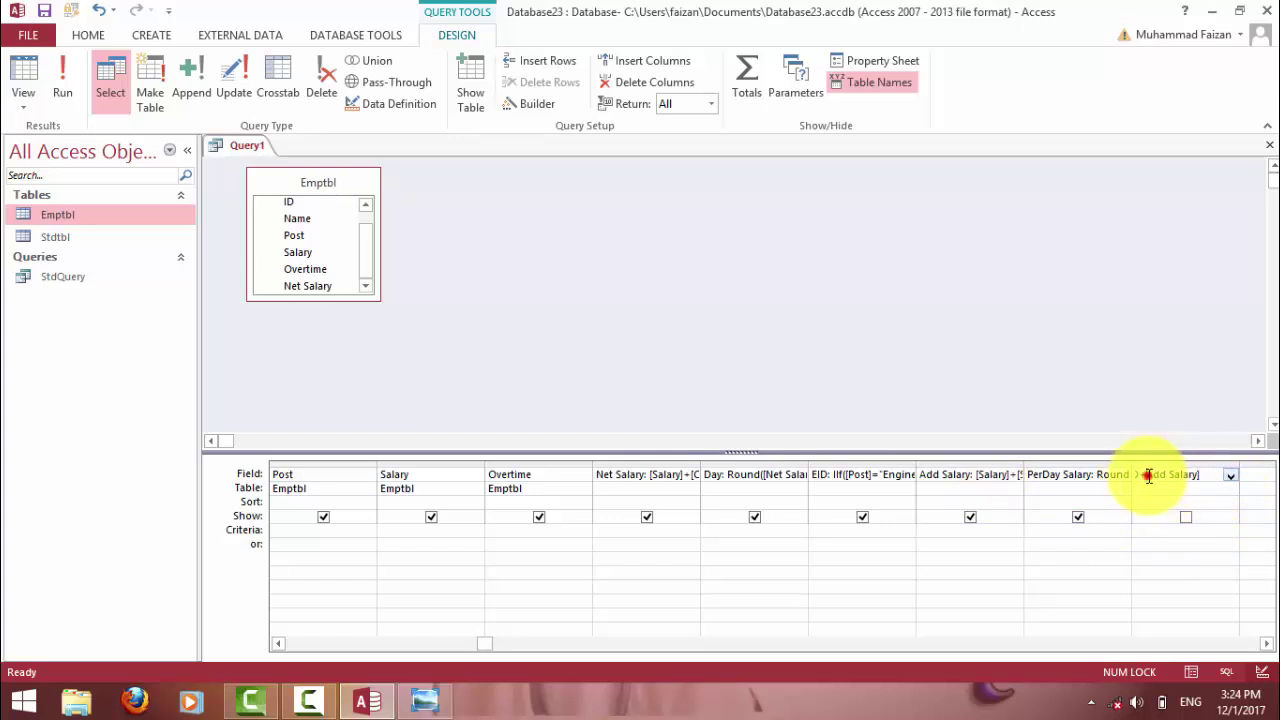
key("Tab")
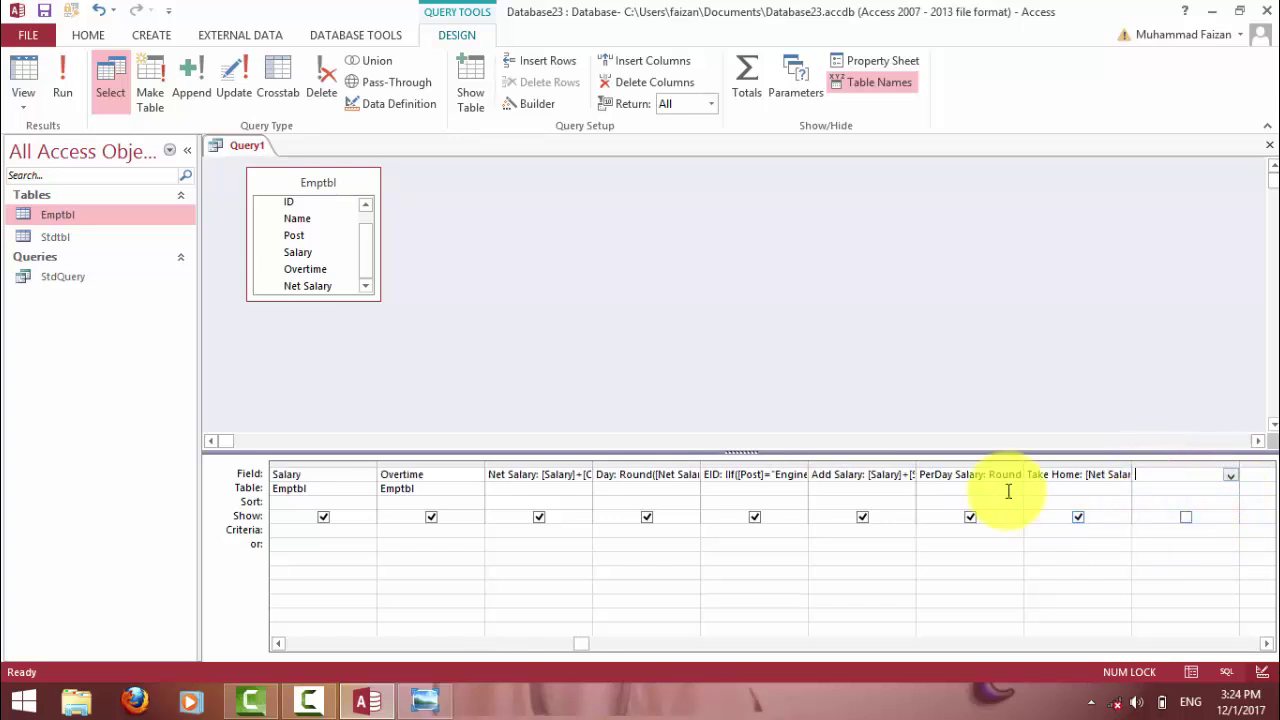
left_click(58, 72)
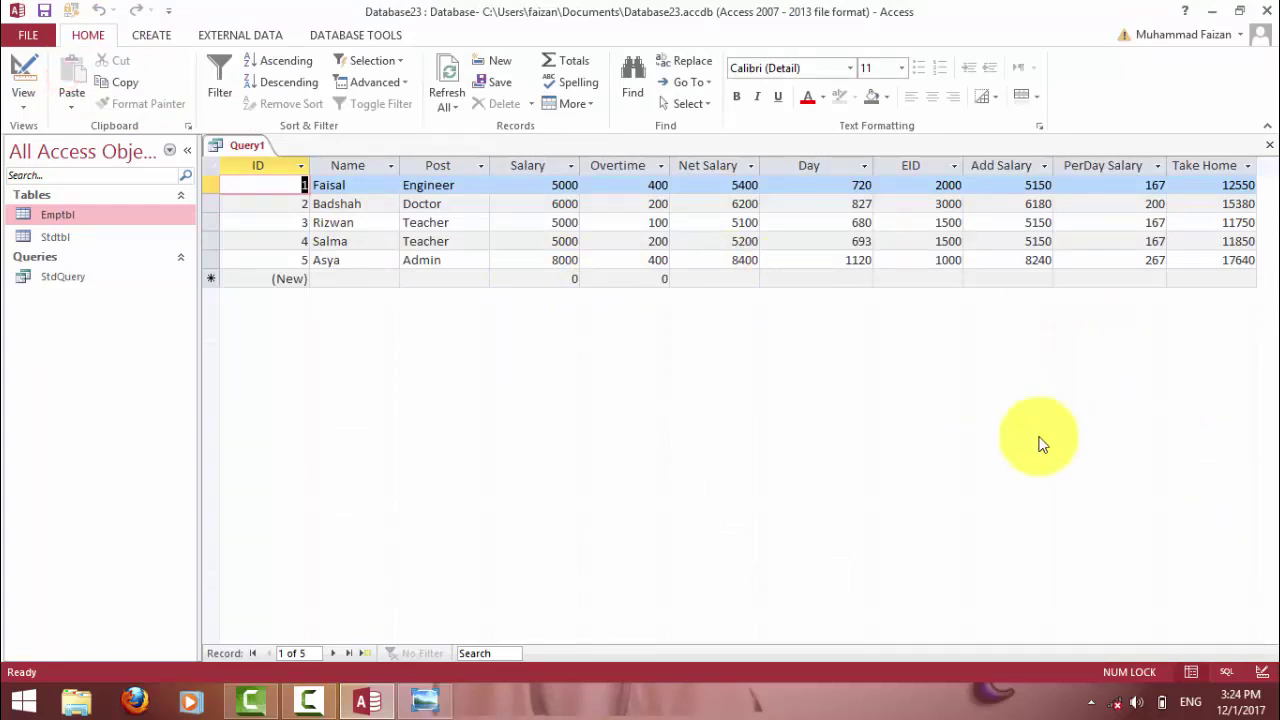
left_click(1225, 186)
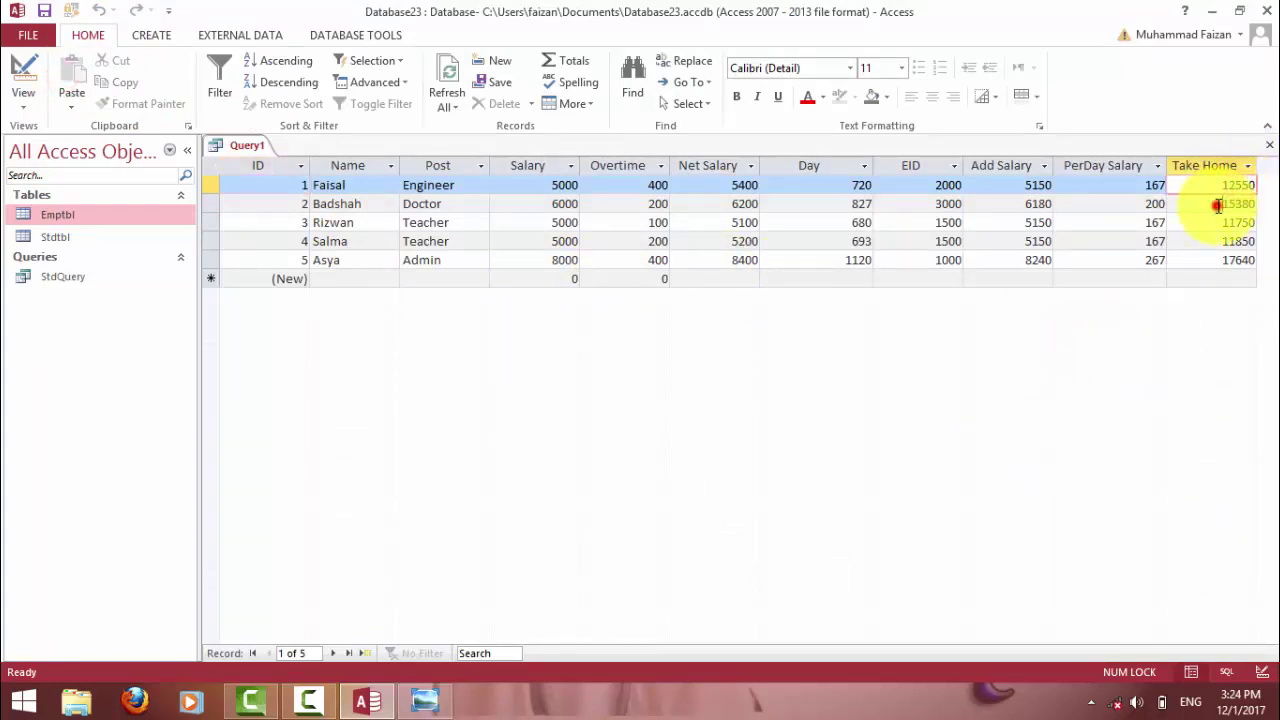
left_click(1226, 206)
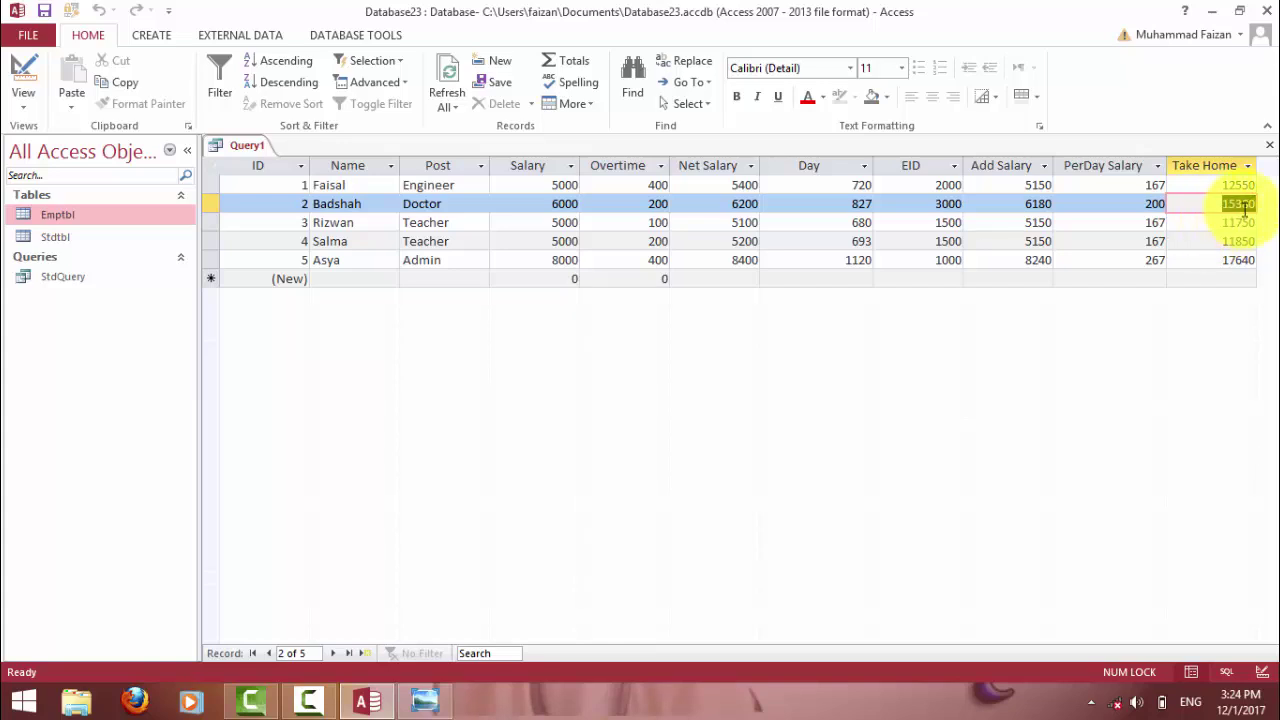
left_click_drag(1222, 223, 1252, 224)
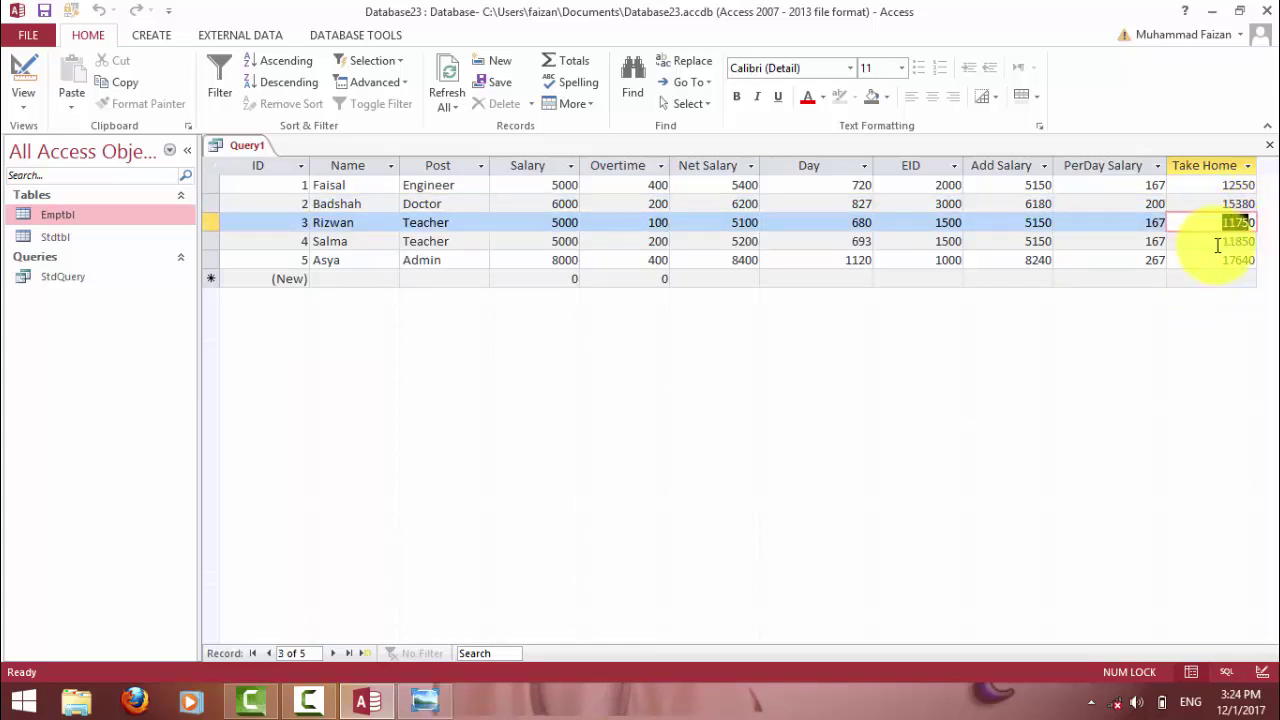
left_click(1218, 242)
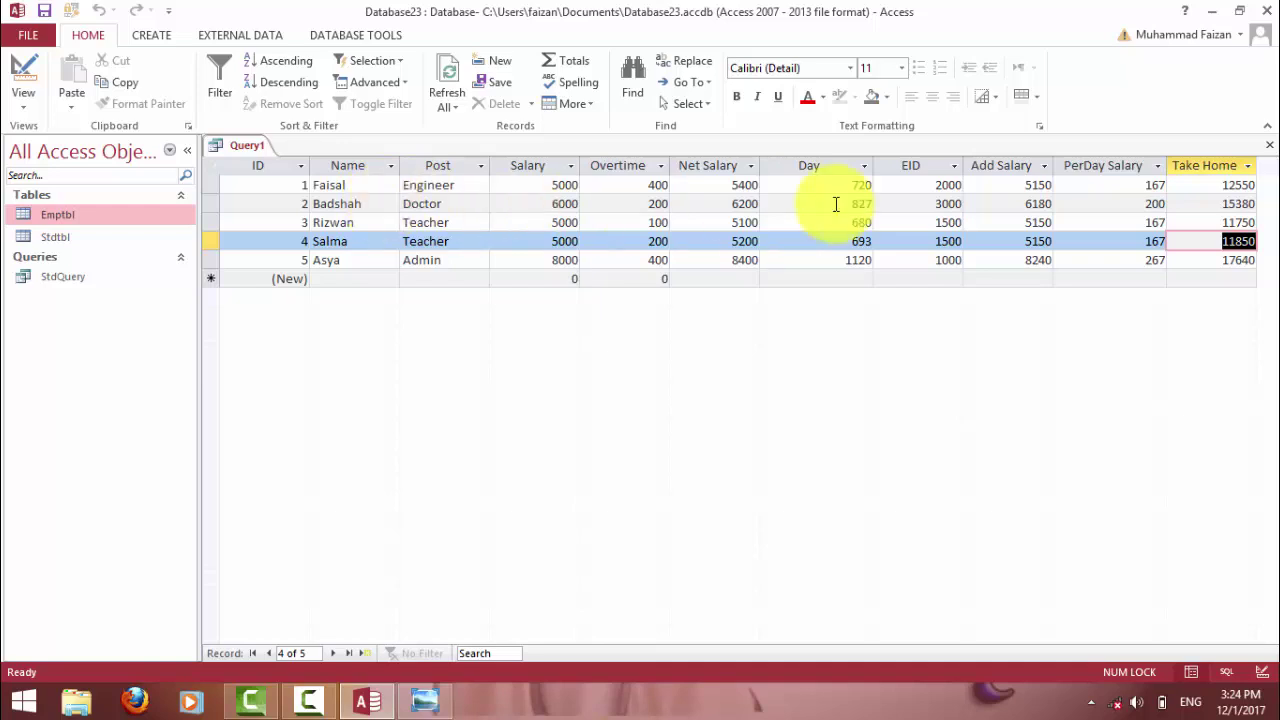
left_click(1210, 187)
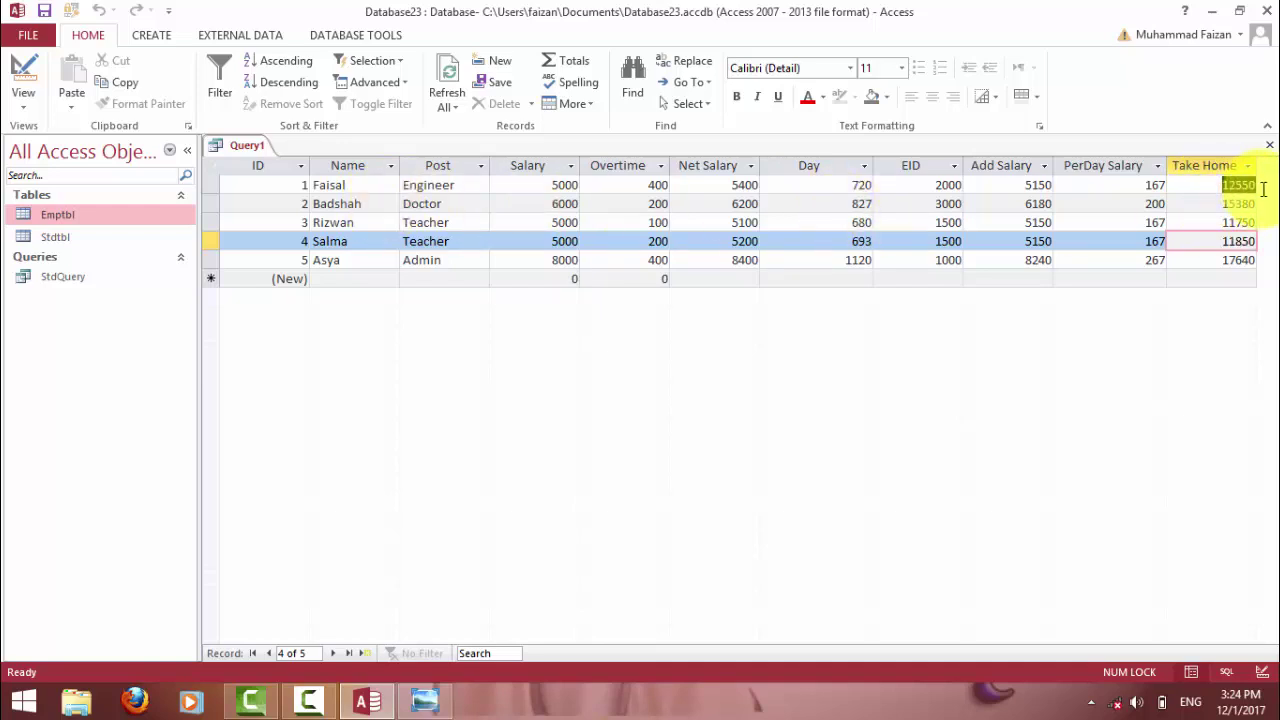
left_click(1130, 188)
left_click(1023, 184)
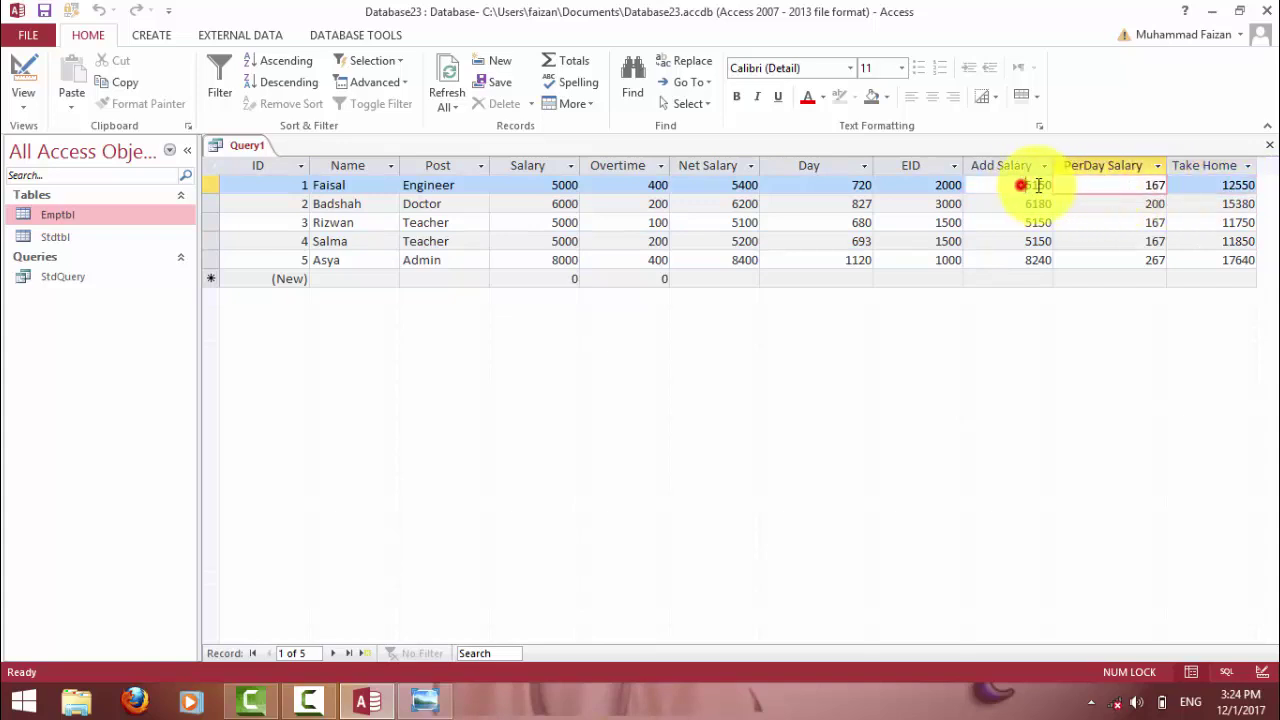
left_click(931, 186)
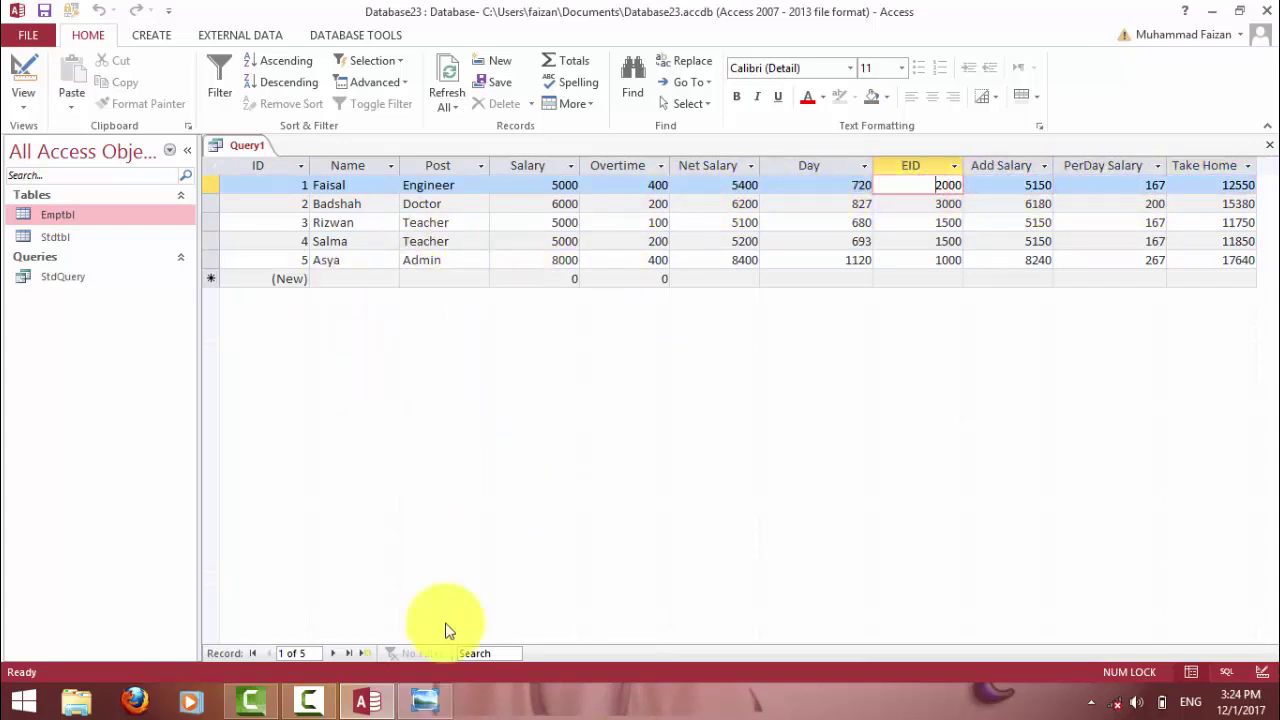
mouse_move(423, 703)
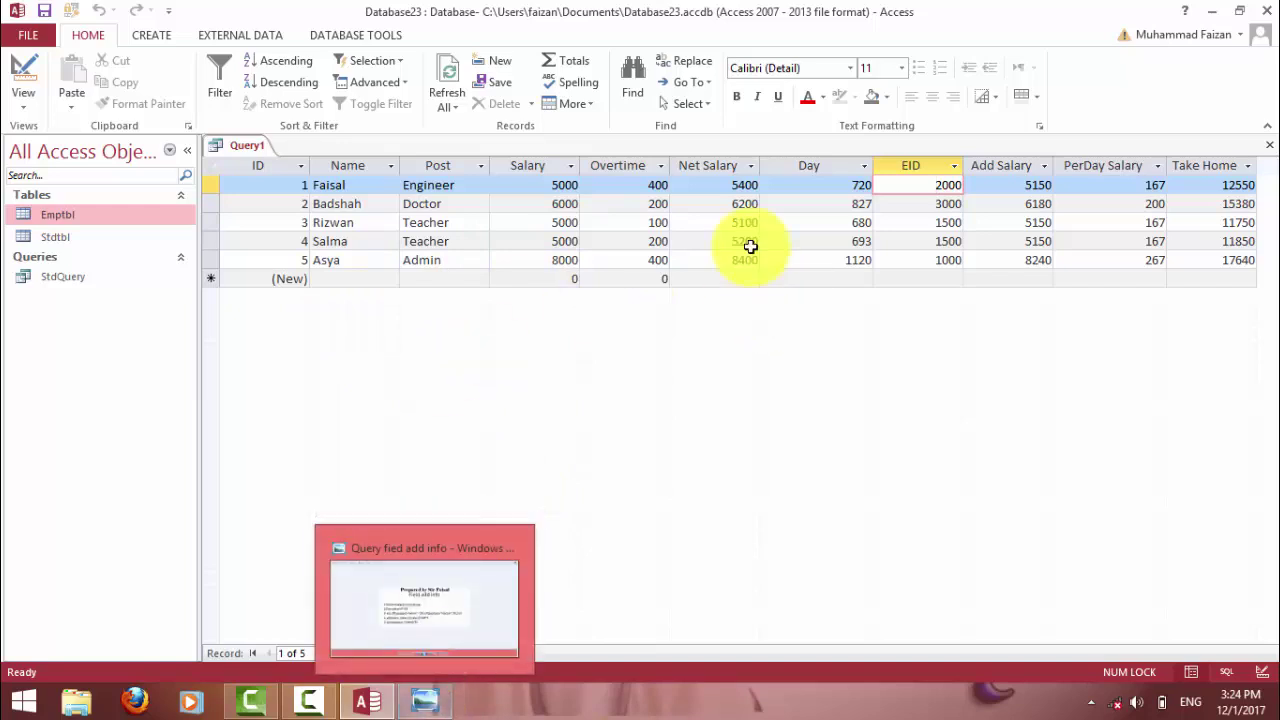
left_click(1011, 187)
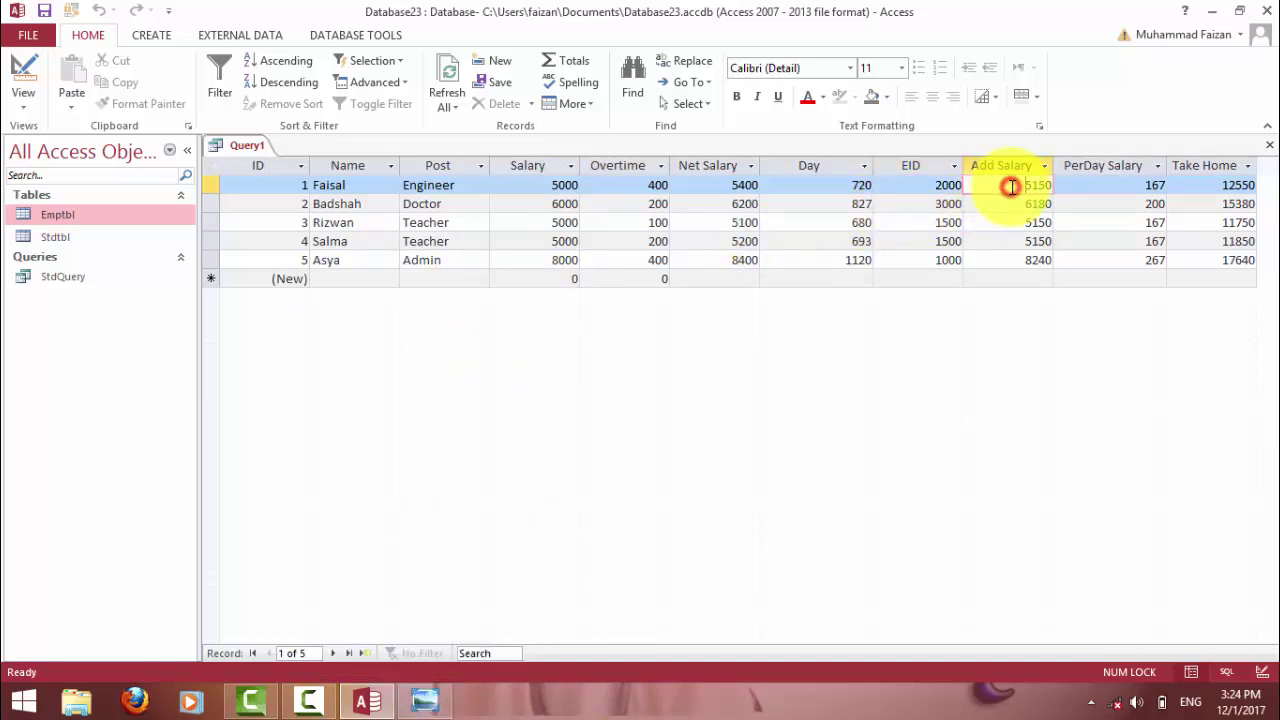